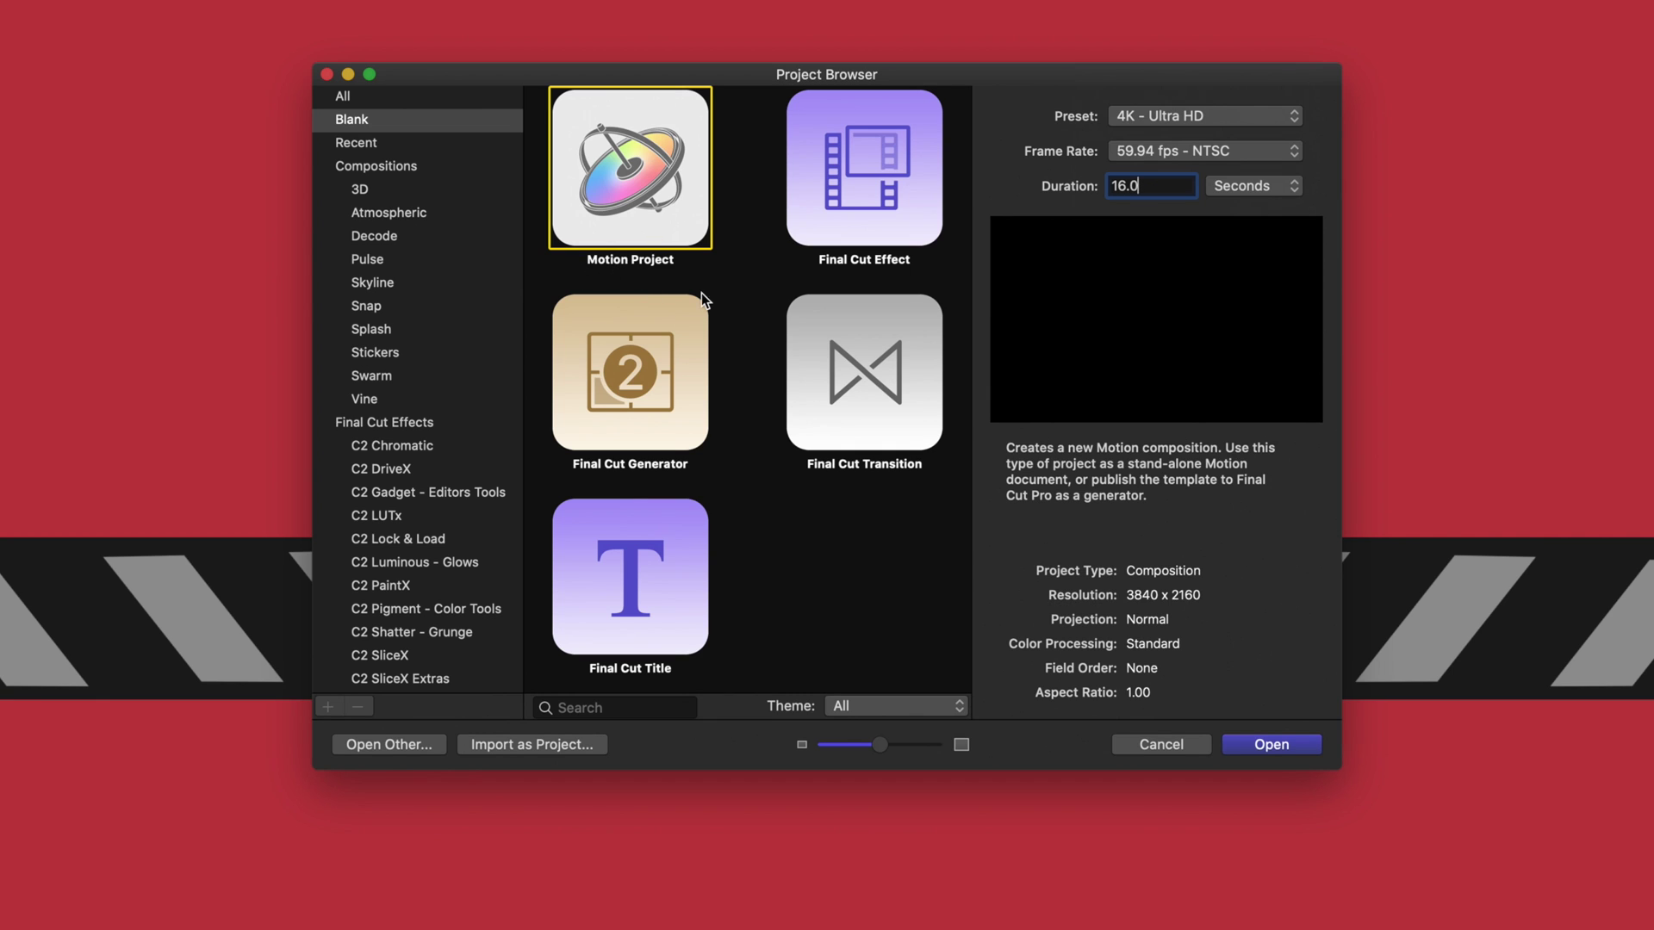
Create the blank Motion project at 4K Ultra HD, 59.94 fps NTSC, 16 seconds long.
left_click(1261, 742)
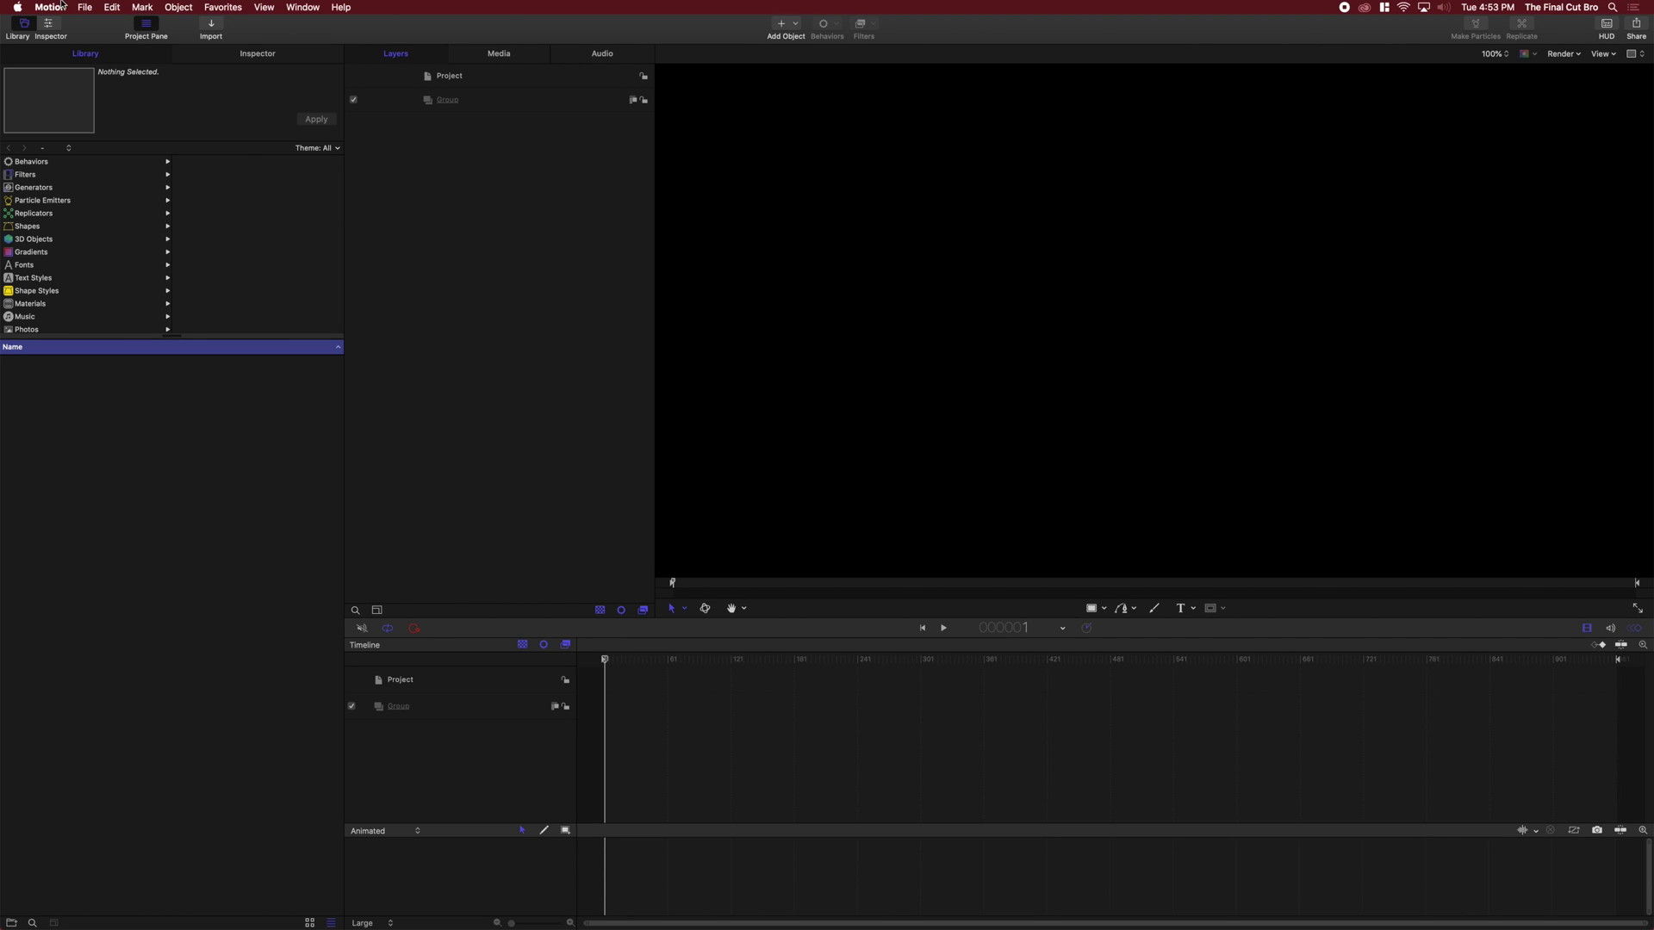
Import the T9 - Audio Visualizer - MUSIC EDITED wav from DBF DRIVE's MEDIA folder.
left_click(86, 7)
left_click(104, 161)
scroll(651, 304, "down", 3)
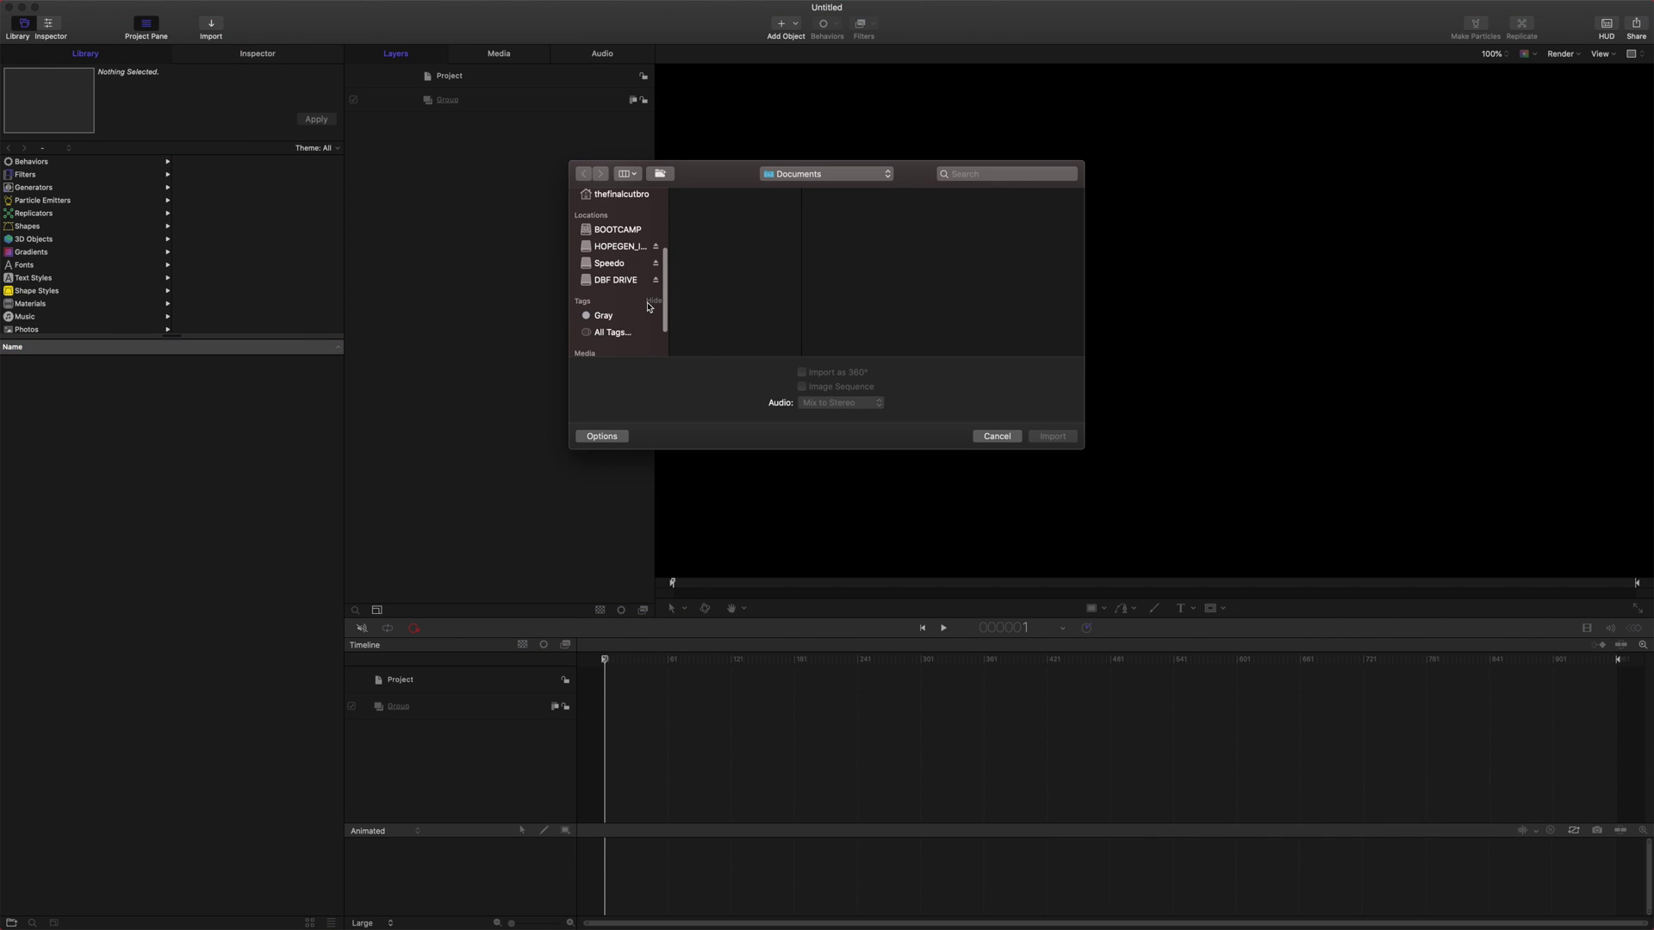
scroll(650, 305, "up", 1)
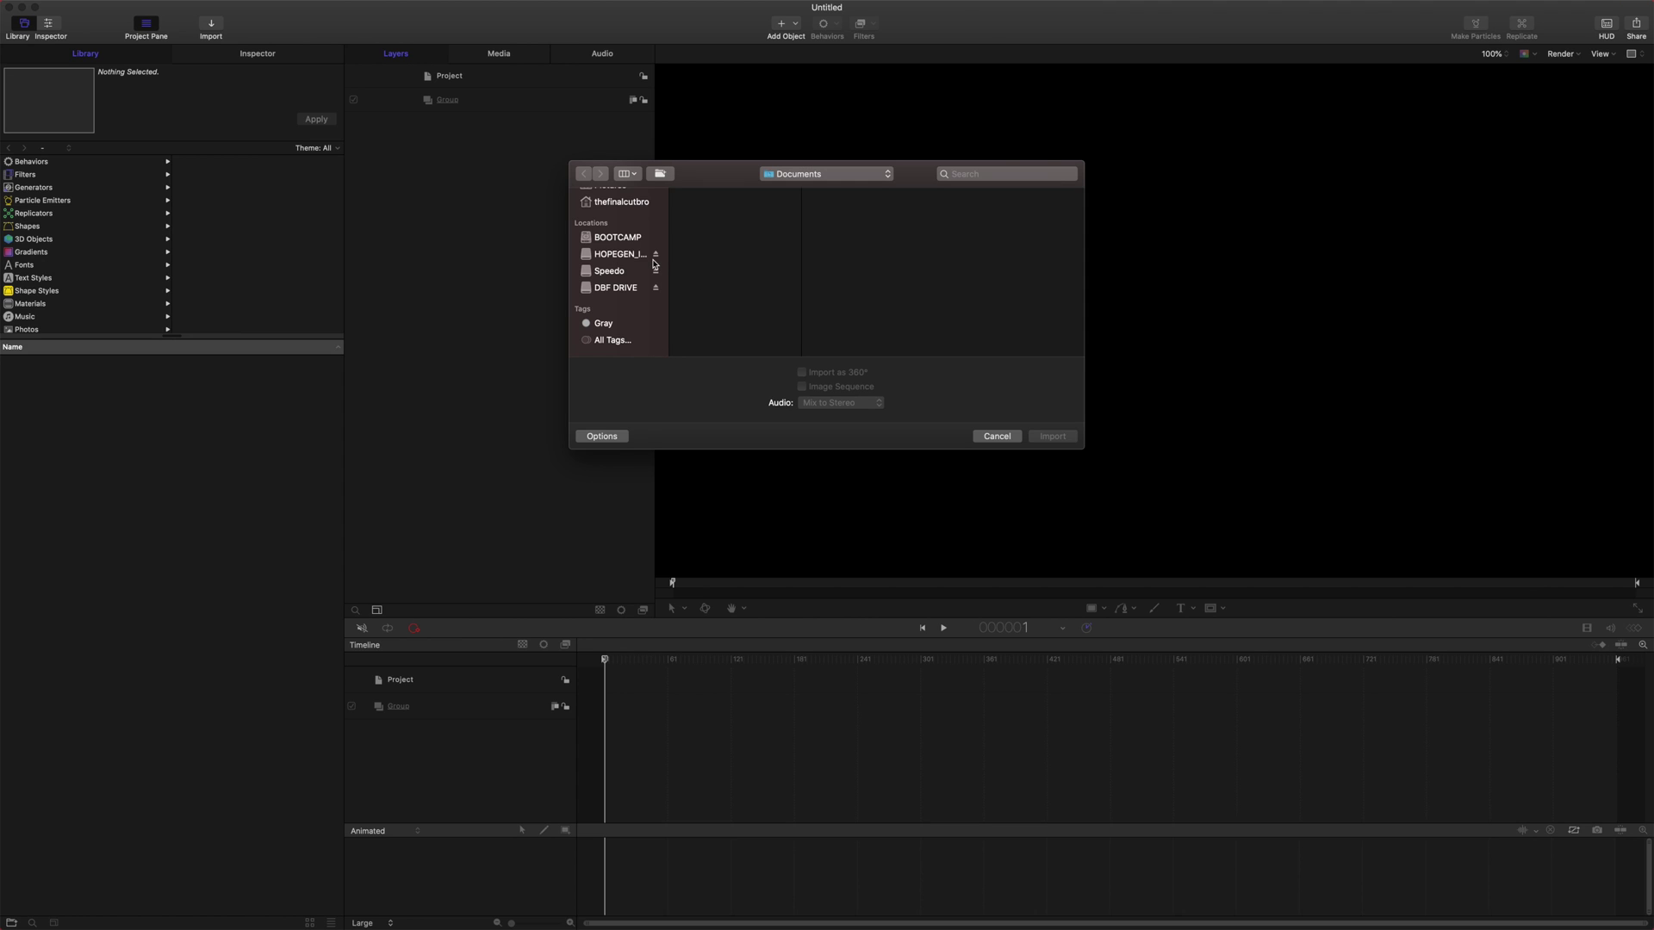
left_click(615, 288)
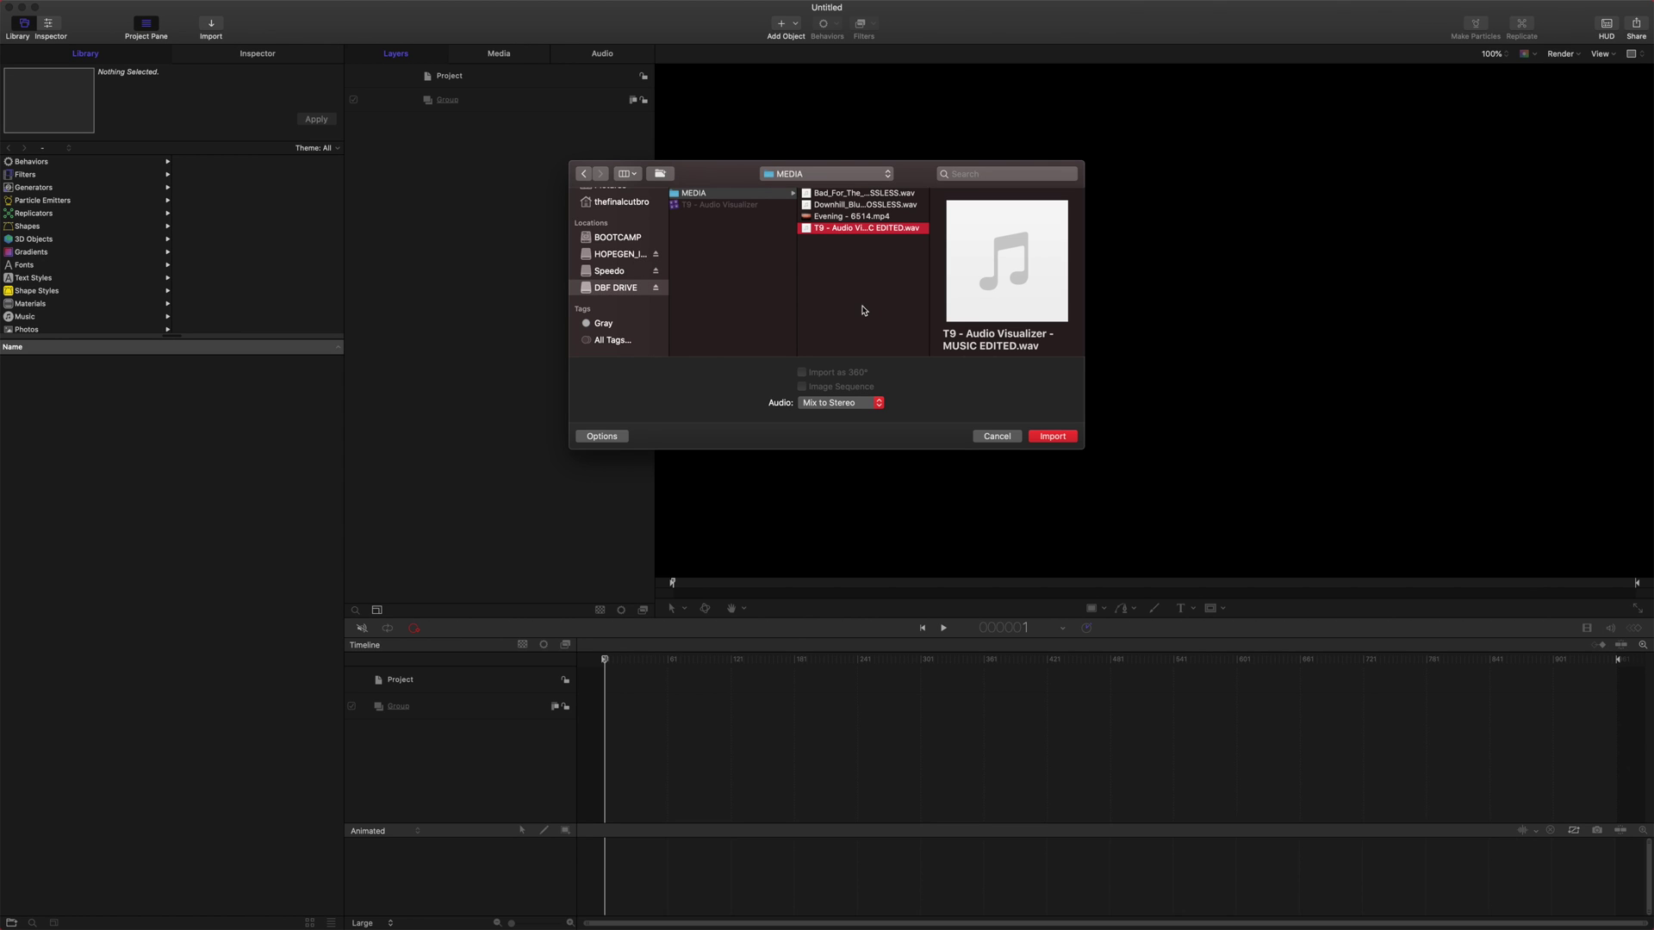
left_click(1046, 436)
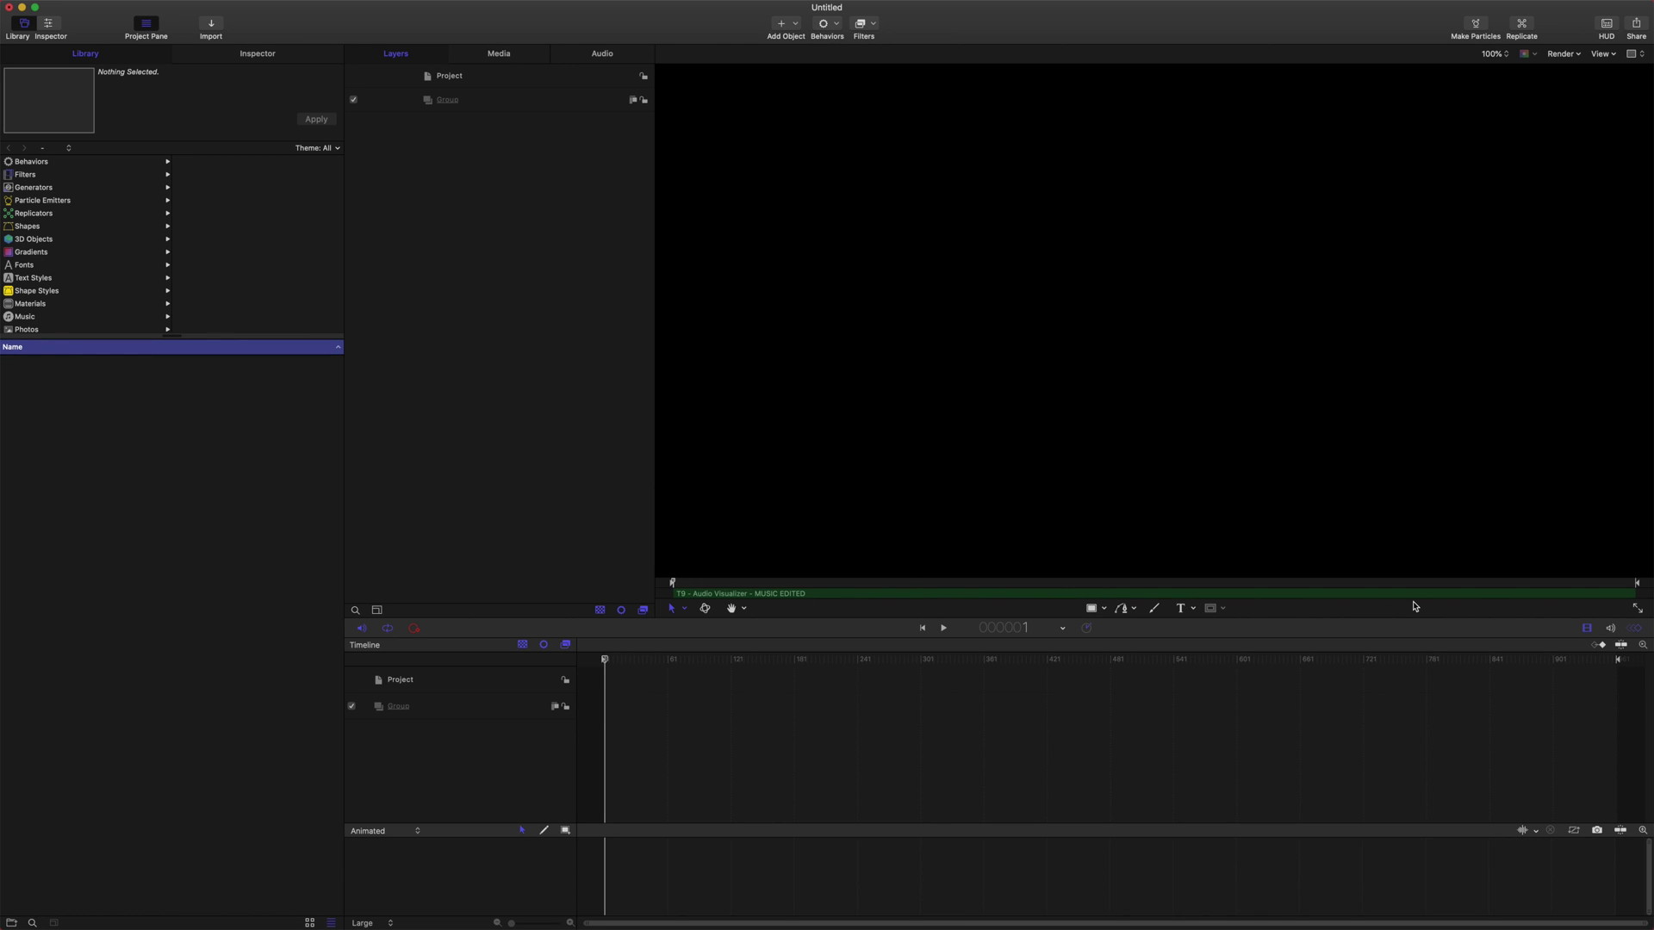
Mute the imported T9 music track in the Audio list.
left_click_drag(608, 663, 575, 640)
left_click(603, 57)
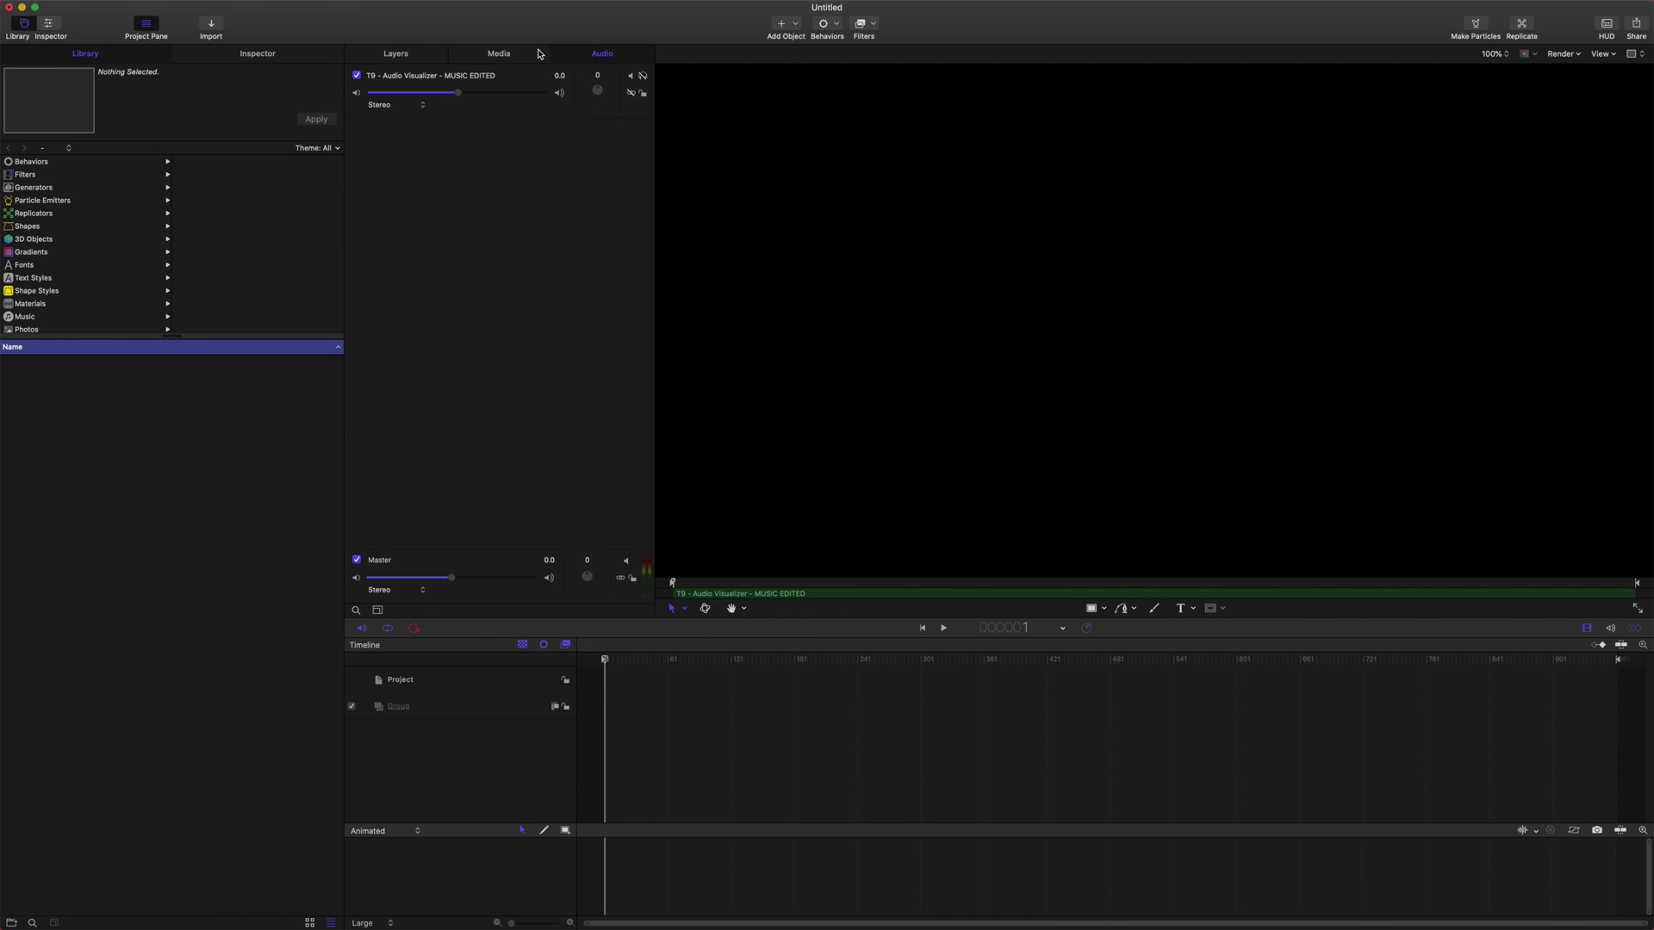
left_click(356, 75)
Draw a vertical line near the frame centre with the Line shape tool.
key("super+4")
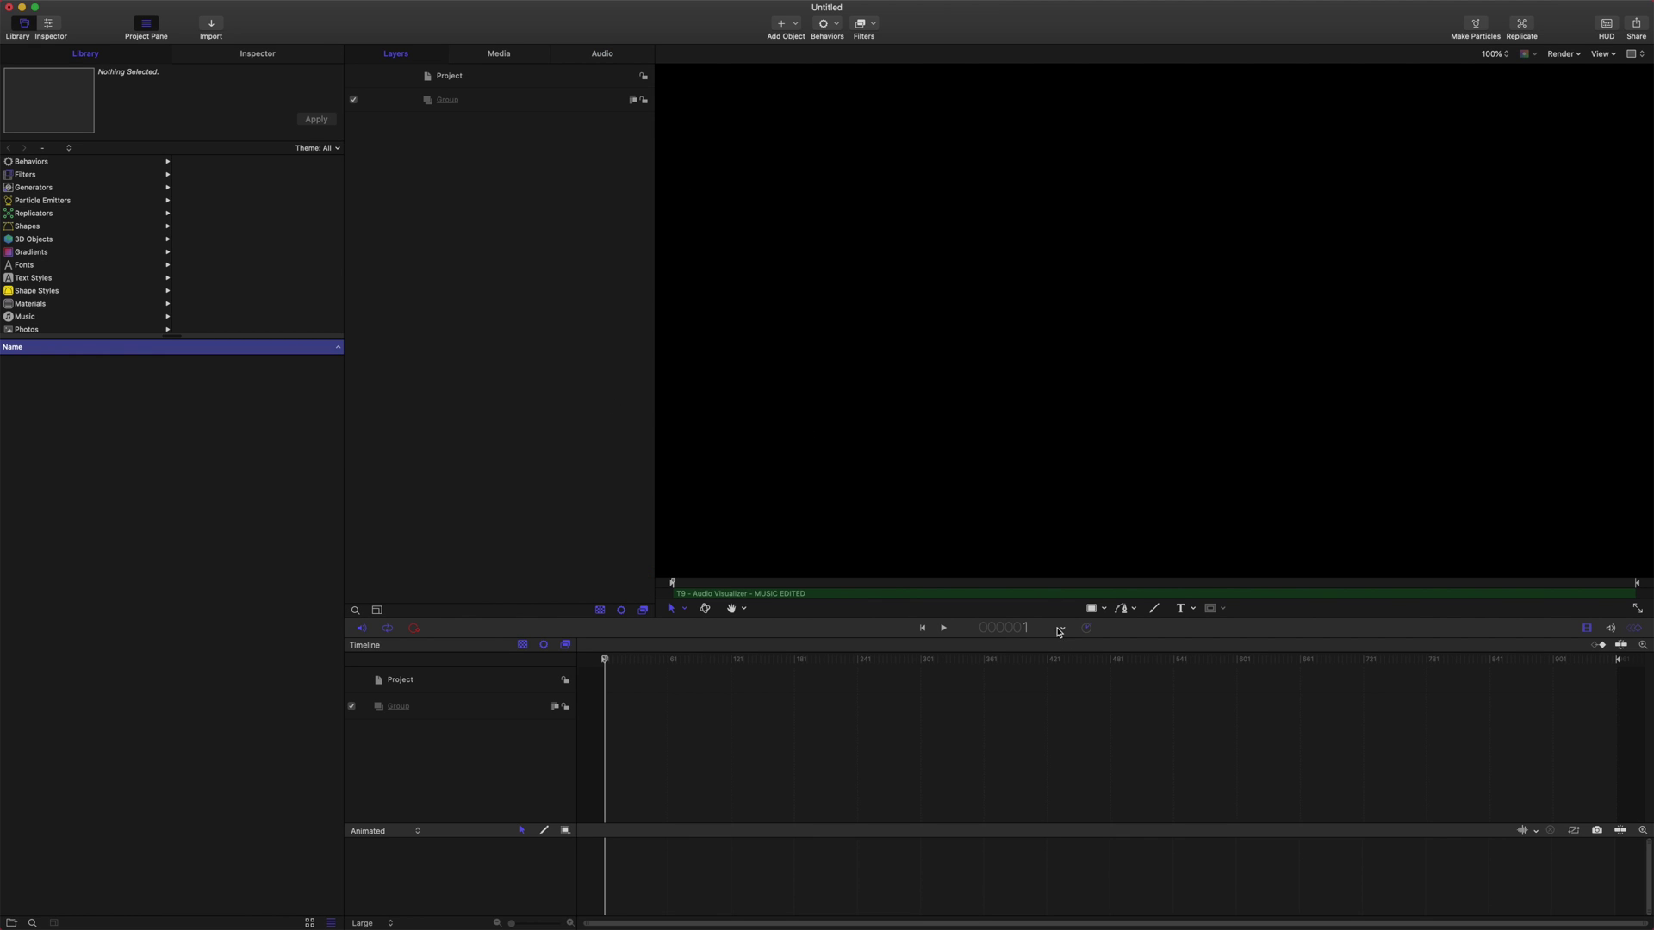
left_click(1106, 611)
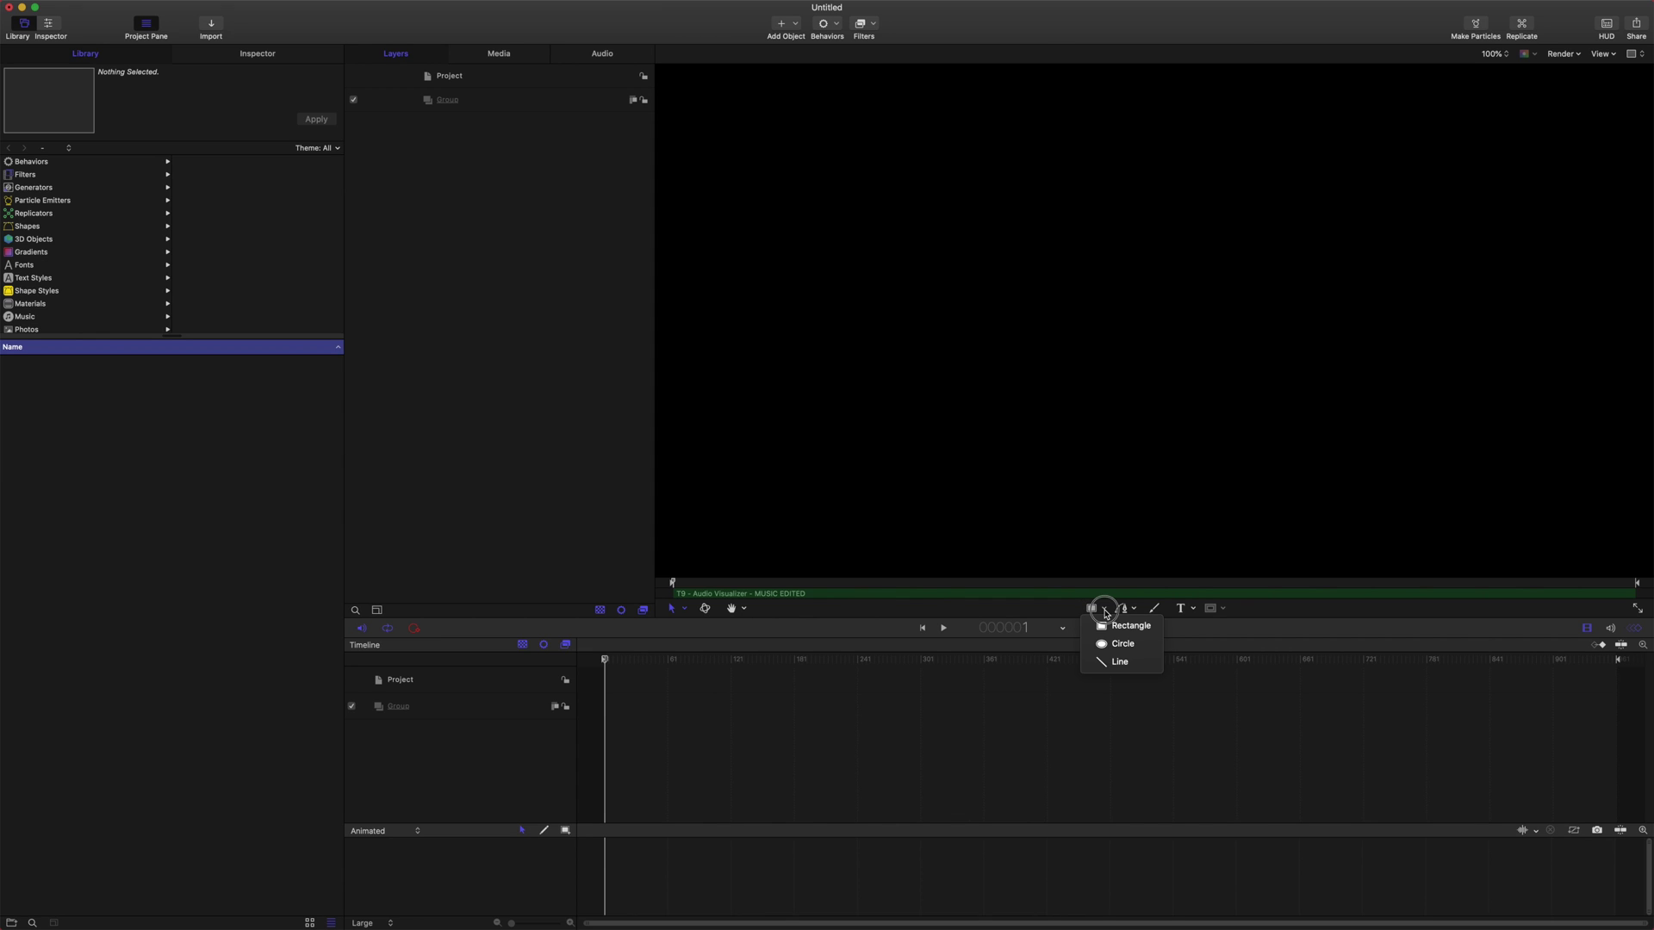
left_click(1112, 665)
left_click(1101, 609)
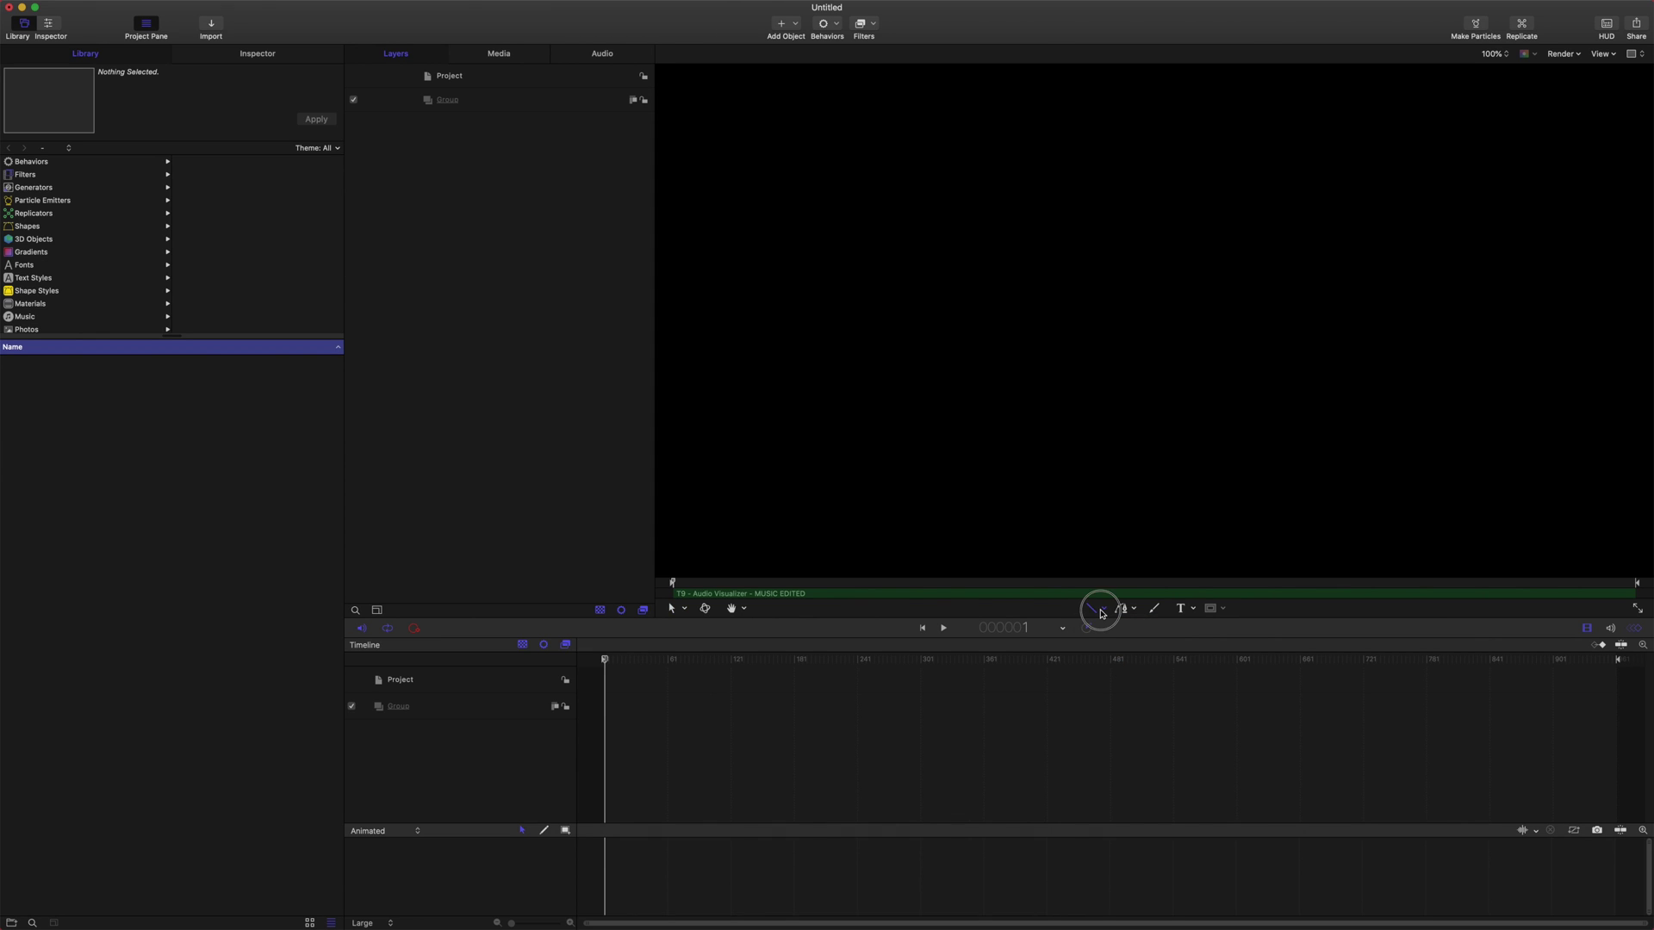
left_click(1114, 668)
mouse_move(1139, 190)
left_mouse_down()
mouse_move(1148, 402)
mouse_move(1167, 436)
left_mouse_up()
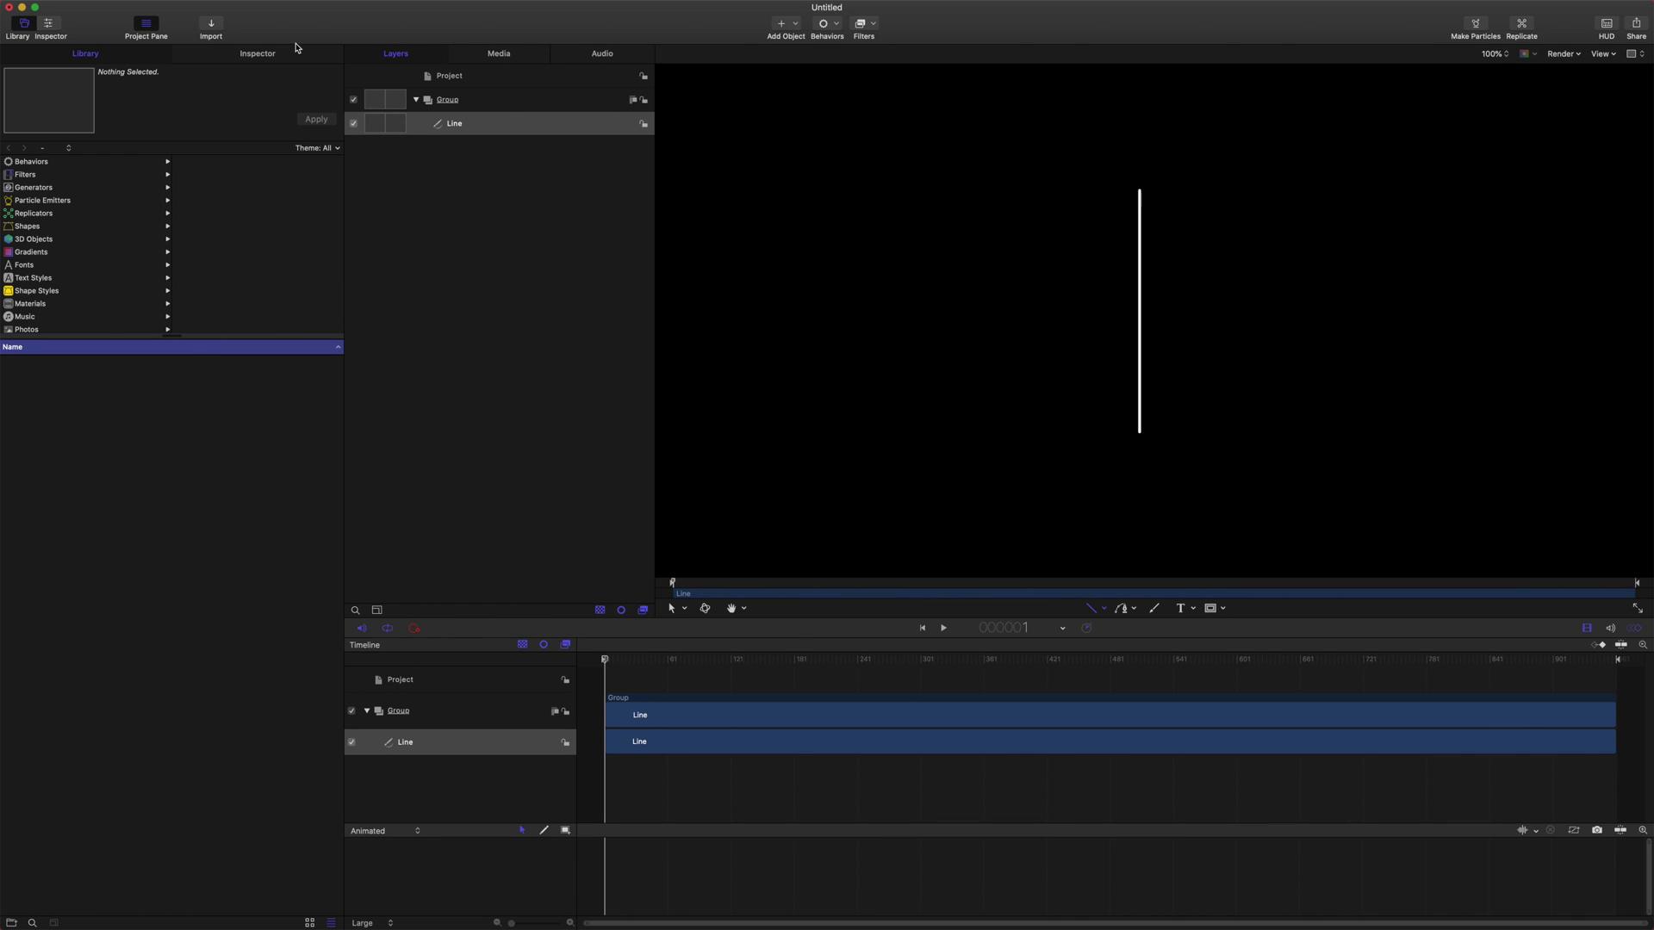
Set the line's Point 2 Y to 0 and Point 1 Y to 800, fitting the frame in view.
left_click(257, 54)
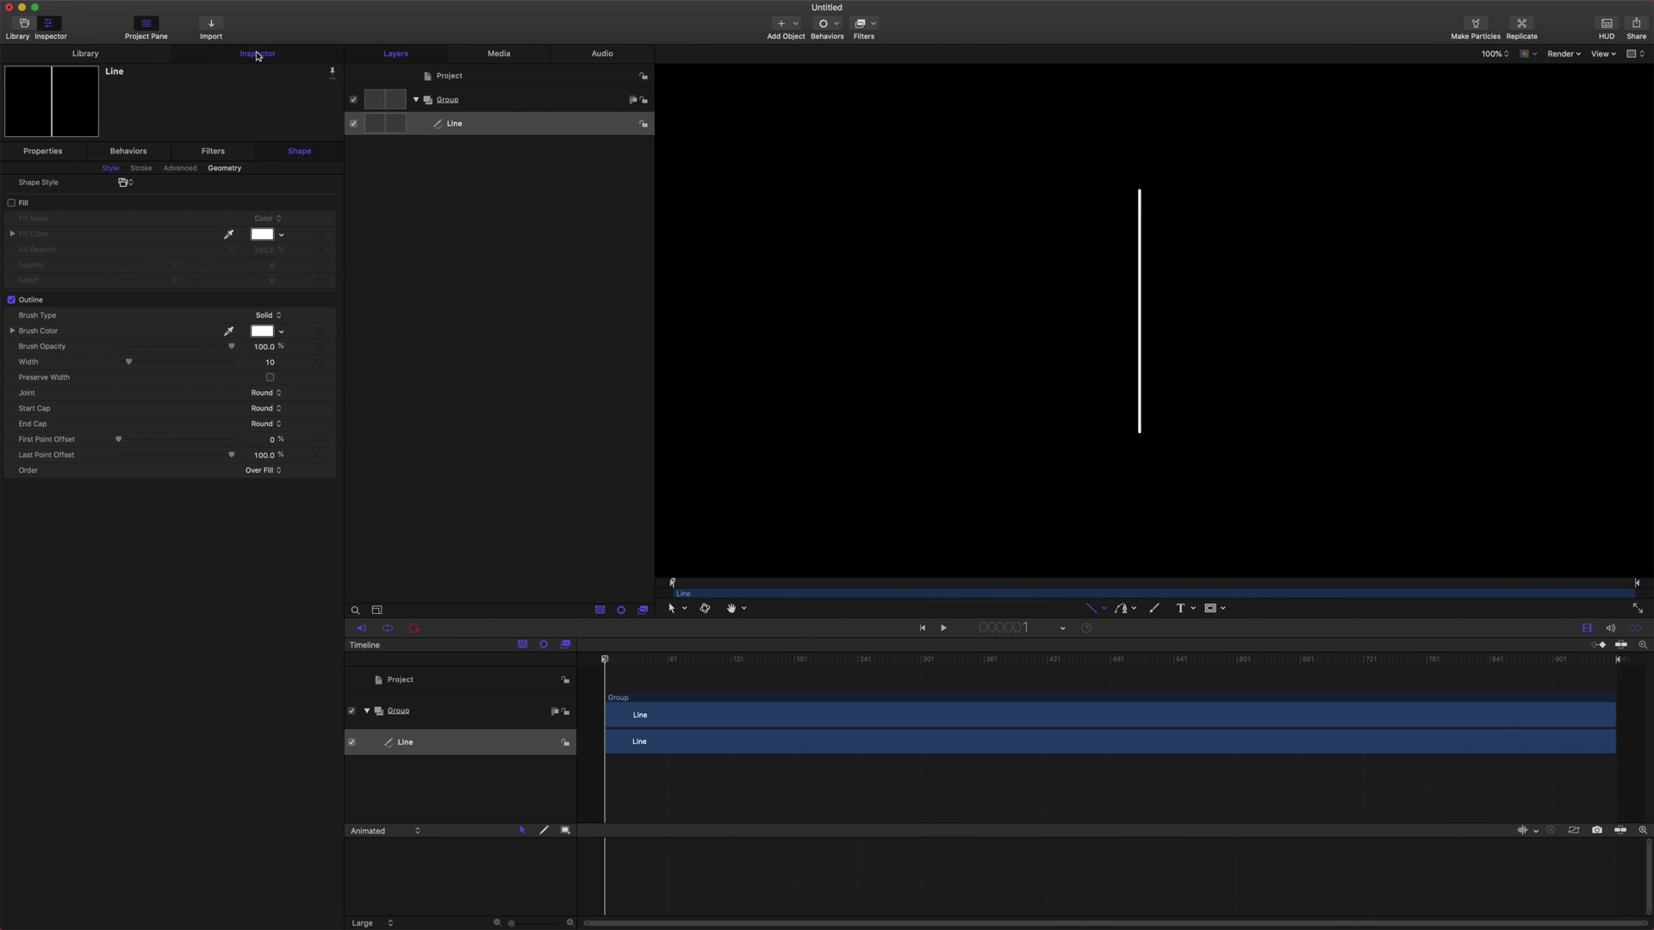
left_click(232, 170)
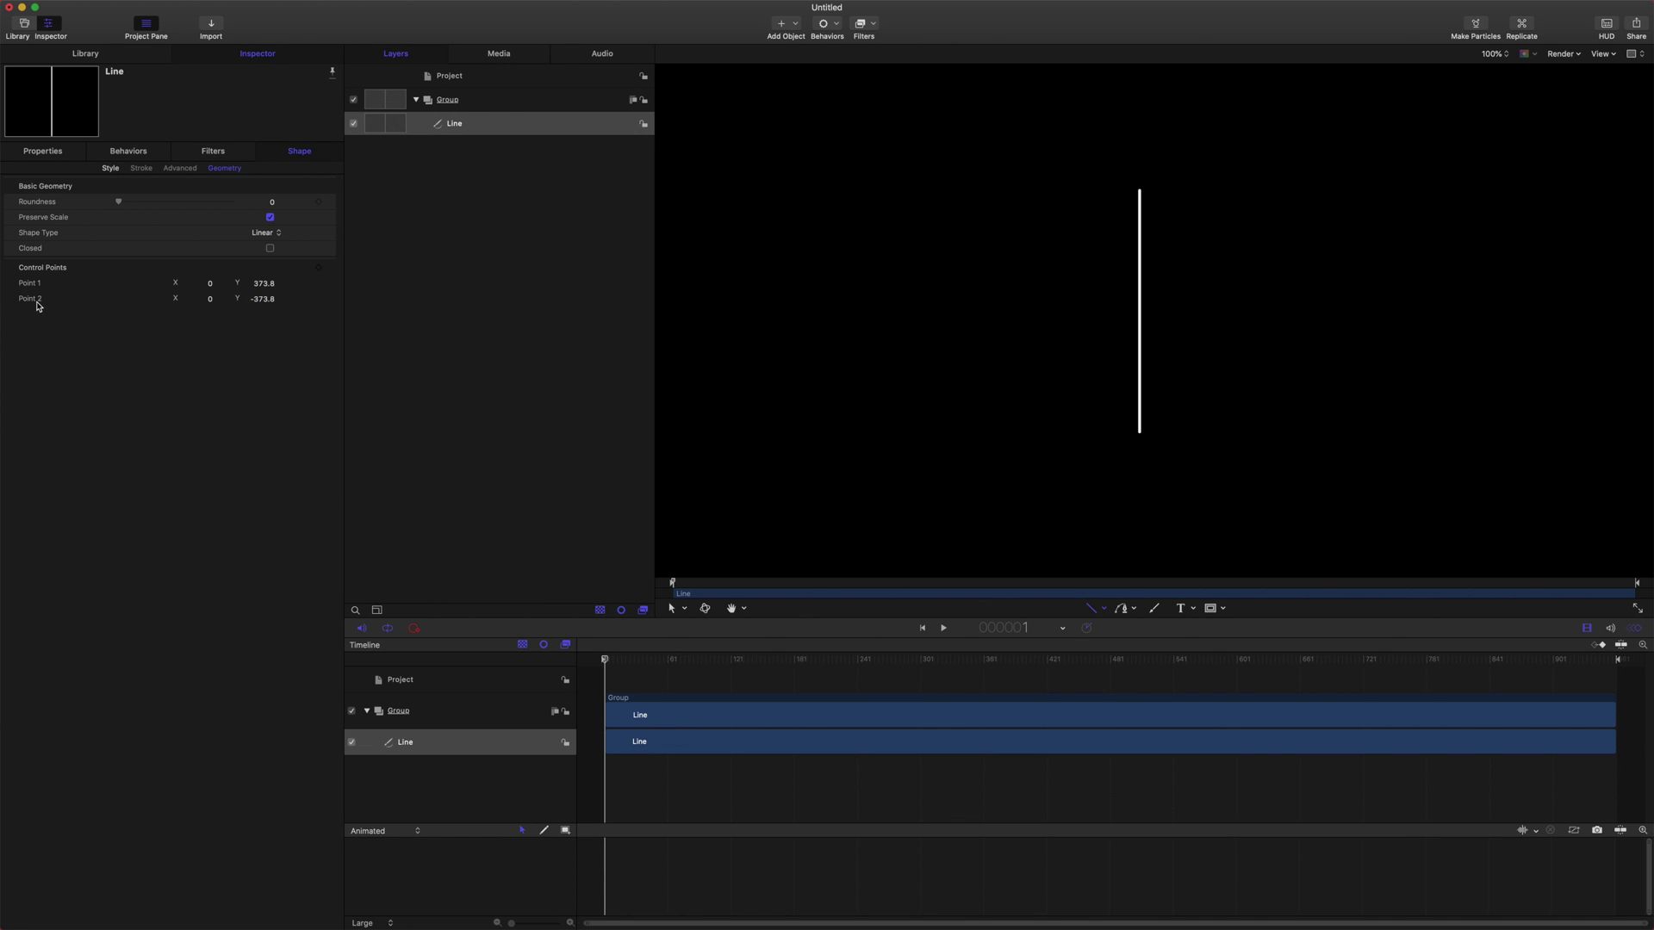
left_click(265, 301)
type("0")
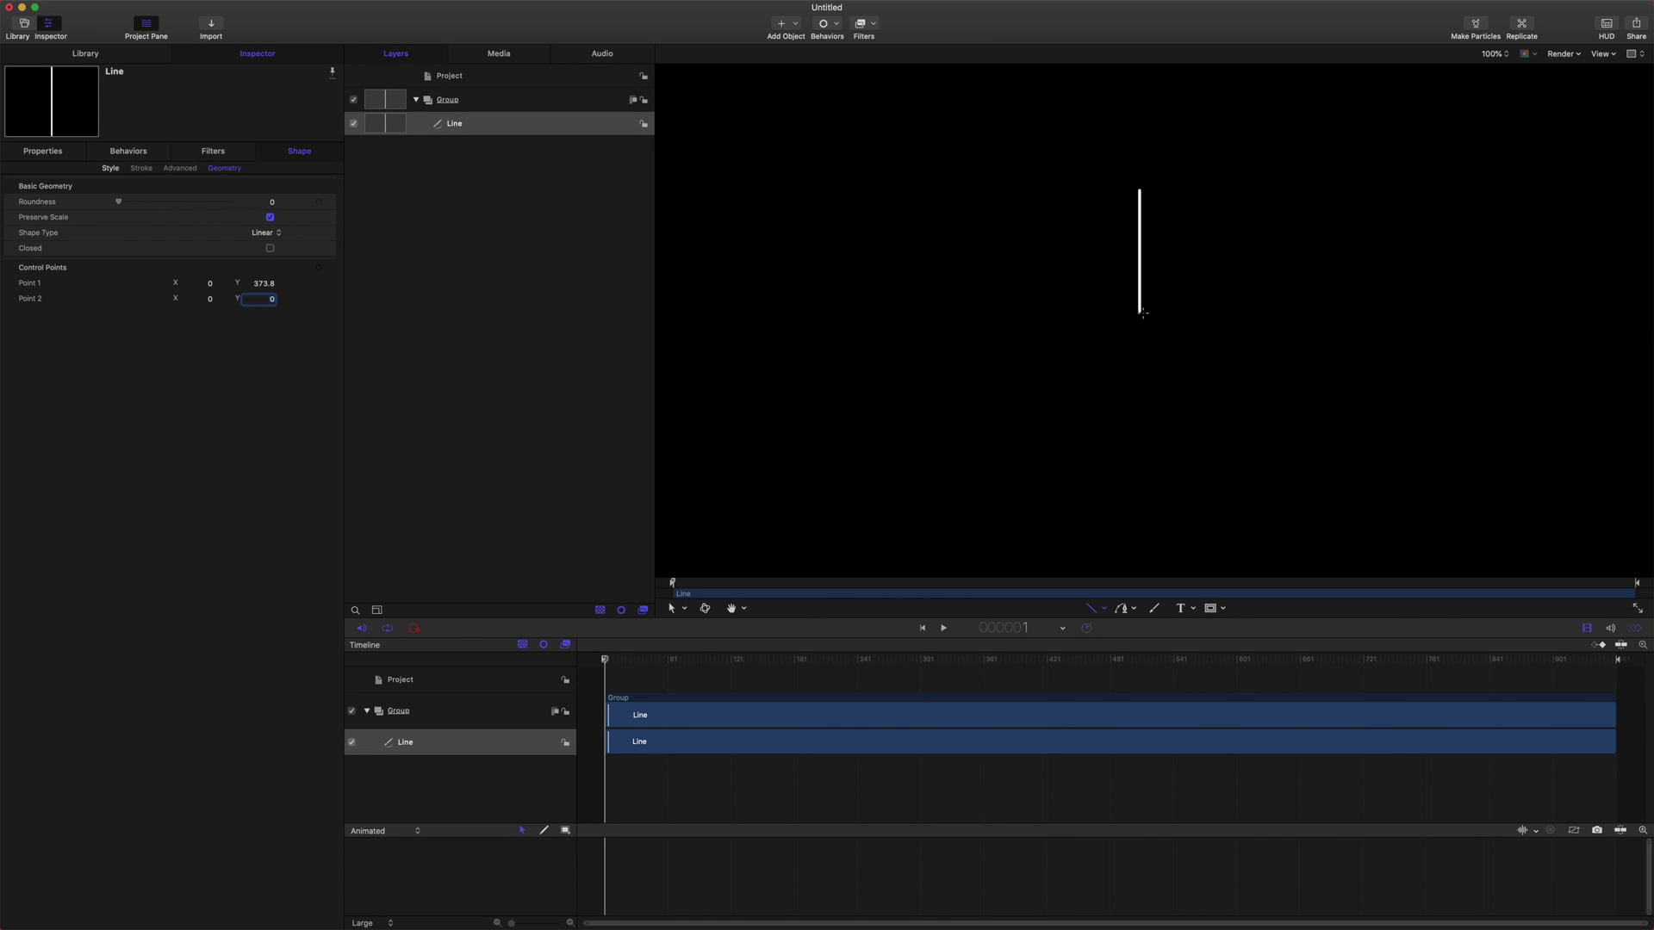
left_click(261, 285)
type("800")
key("Return")
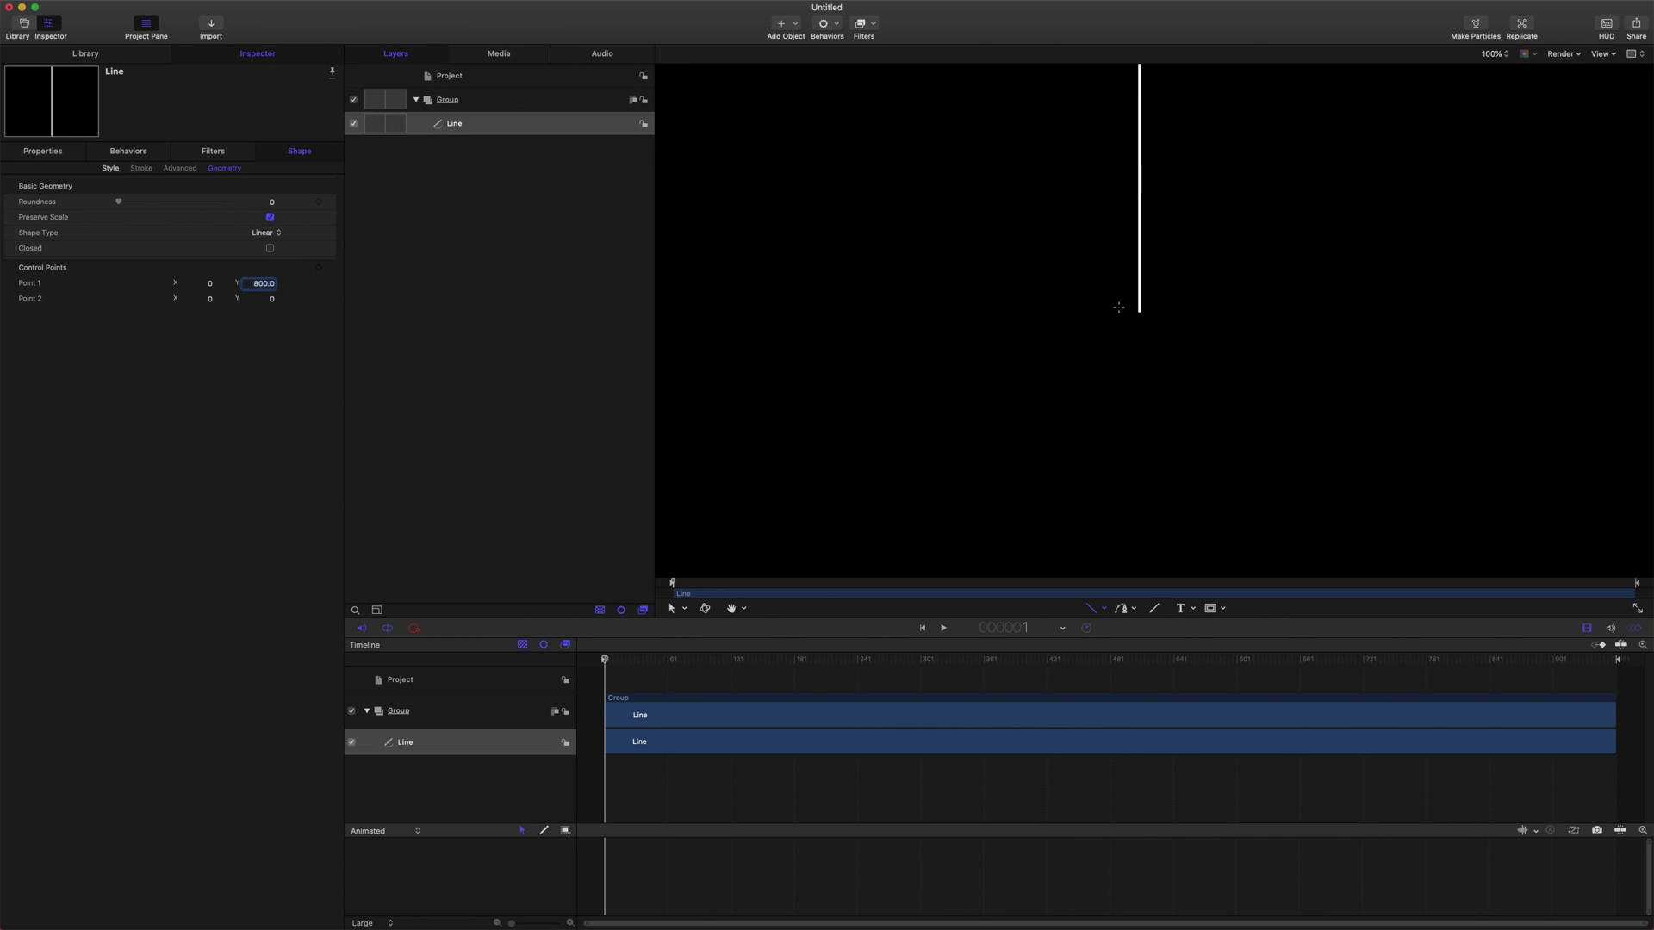
key("shift+z")
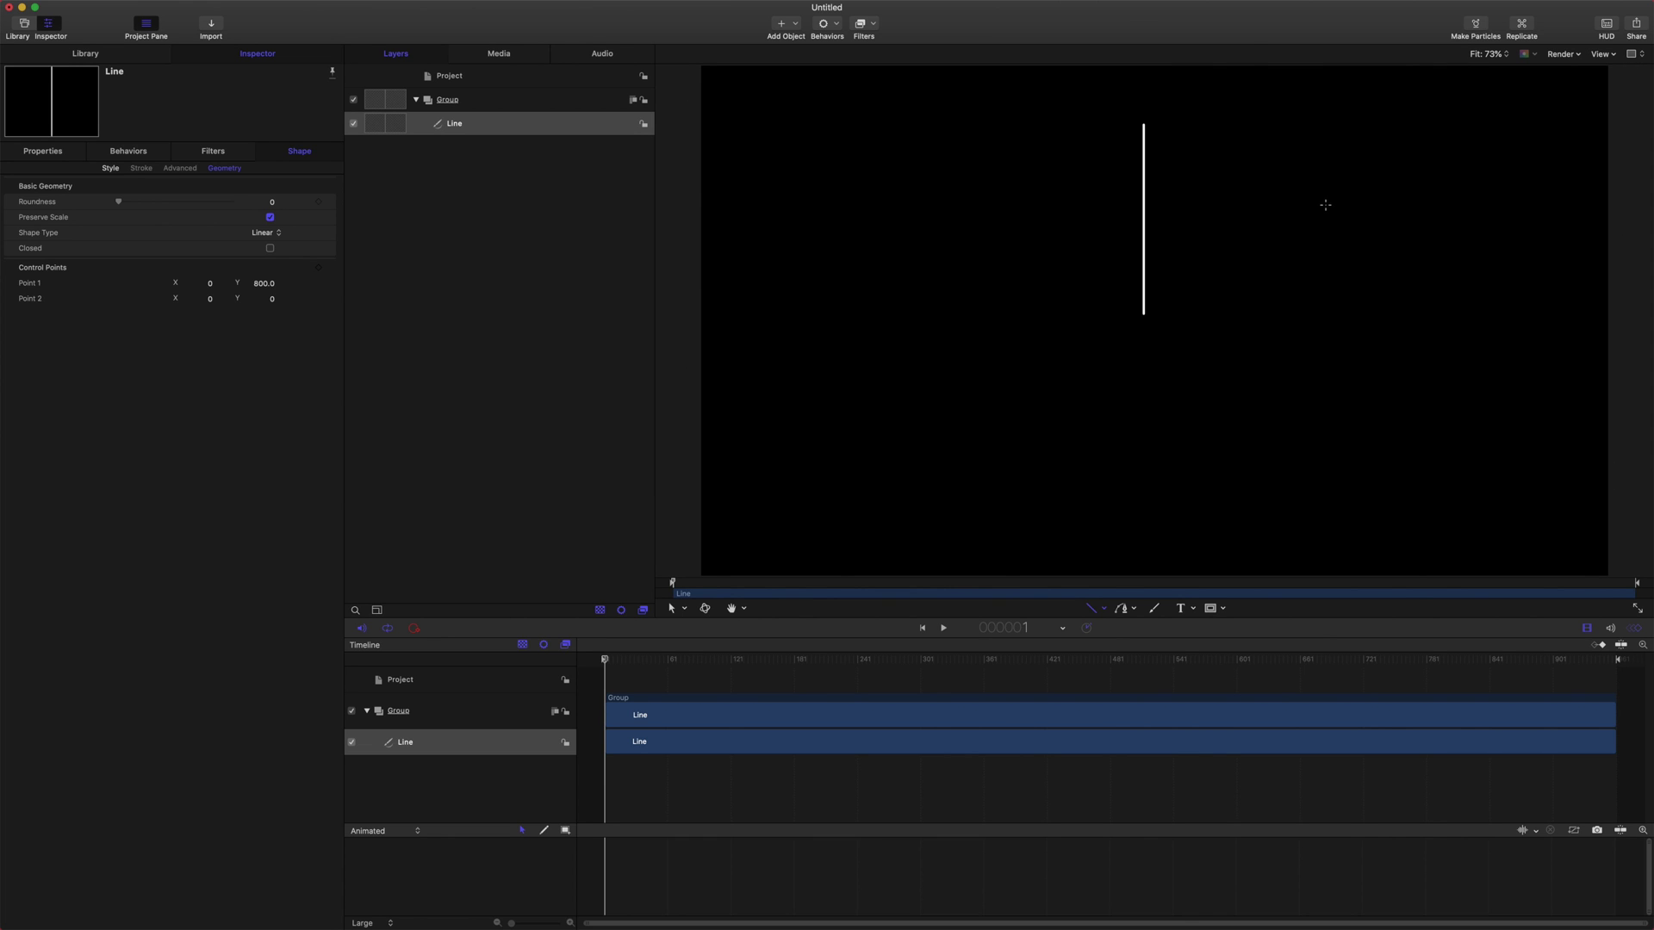
scroll(1325, 205, "down", 3)
scroll(1325, 205, "up", 5)
scroll(1326, 205, "down", 3)
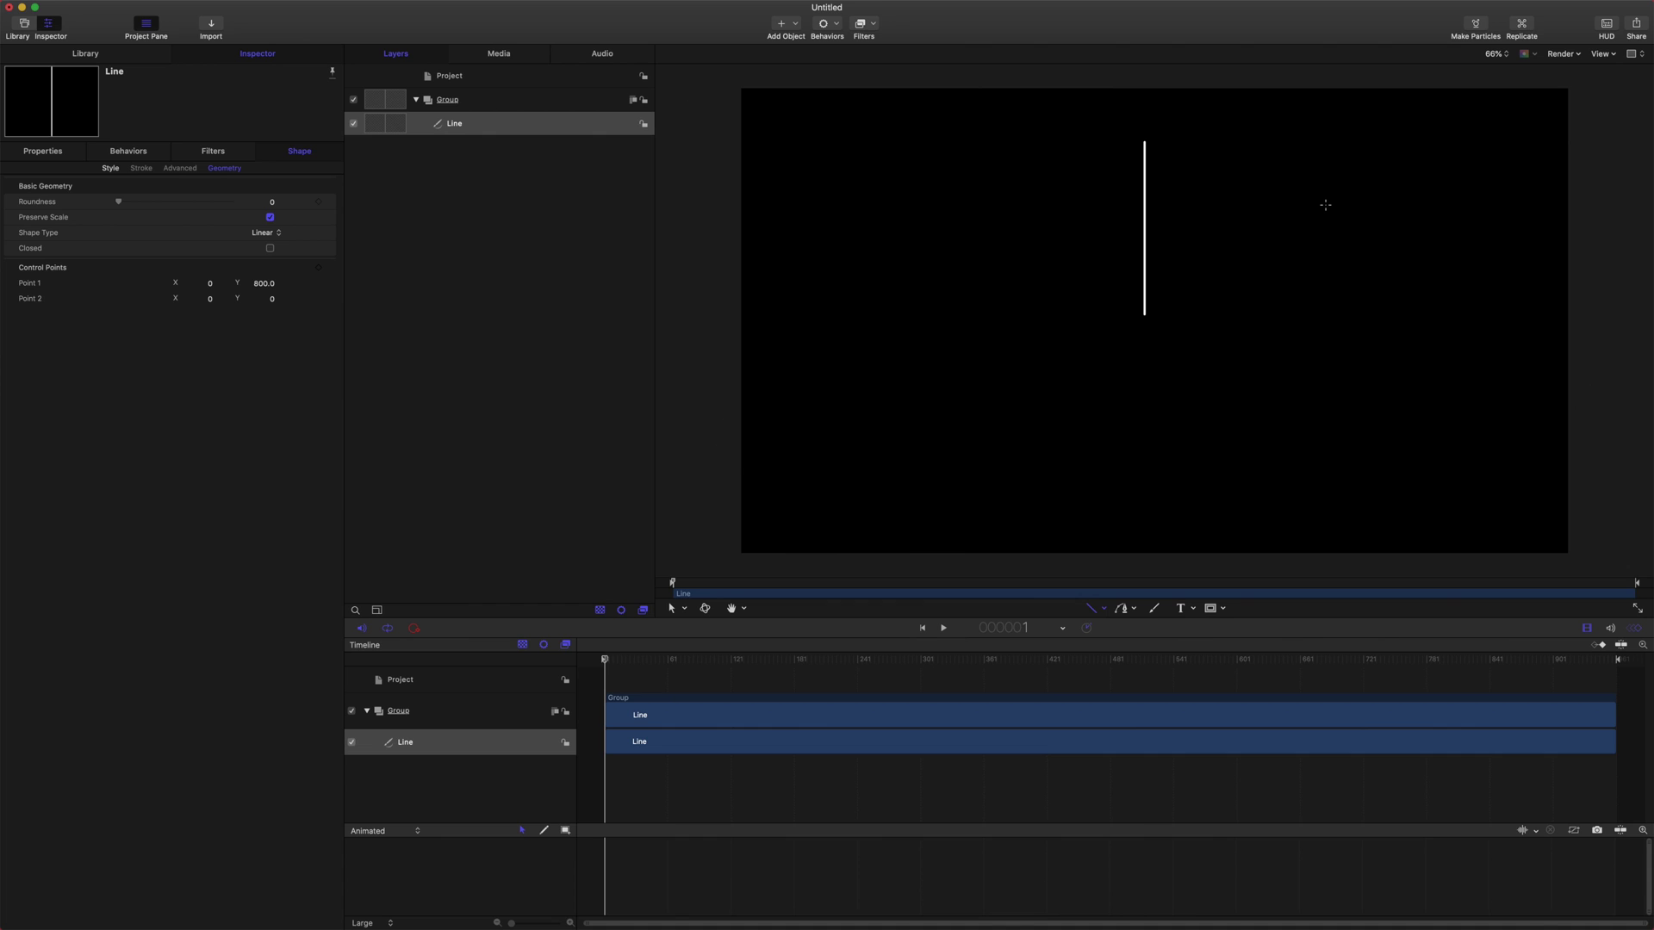
left_click(1497, 55)
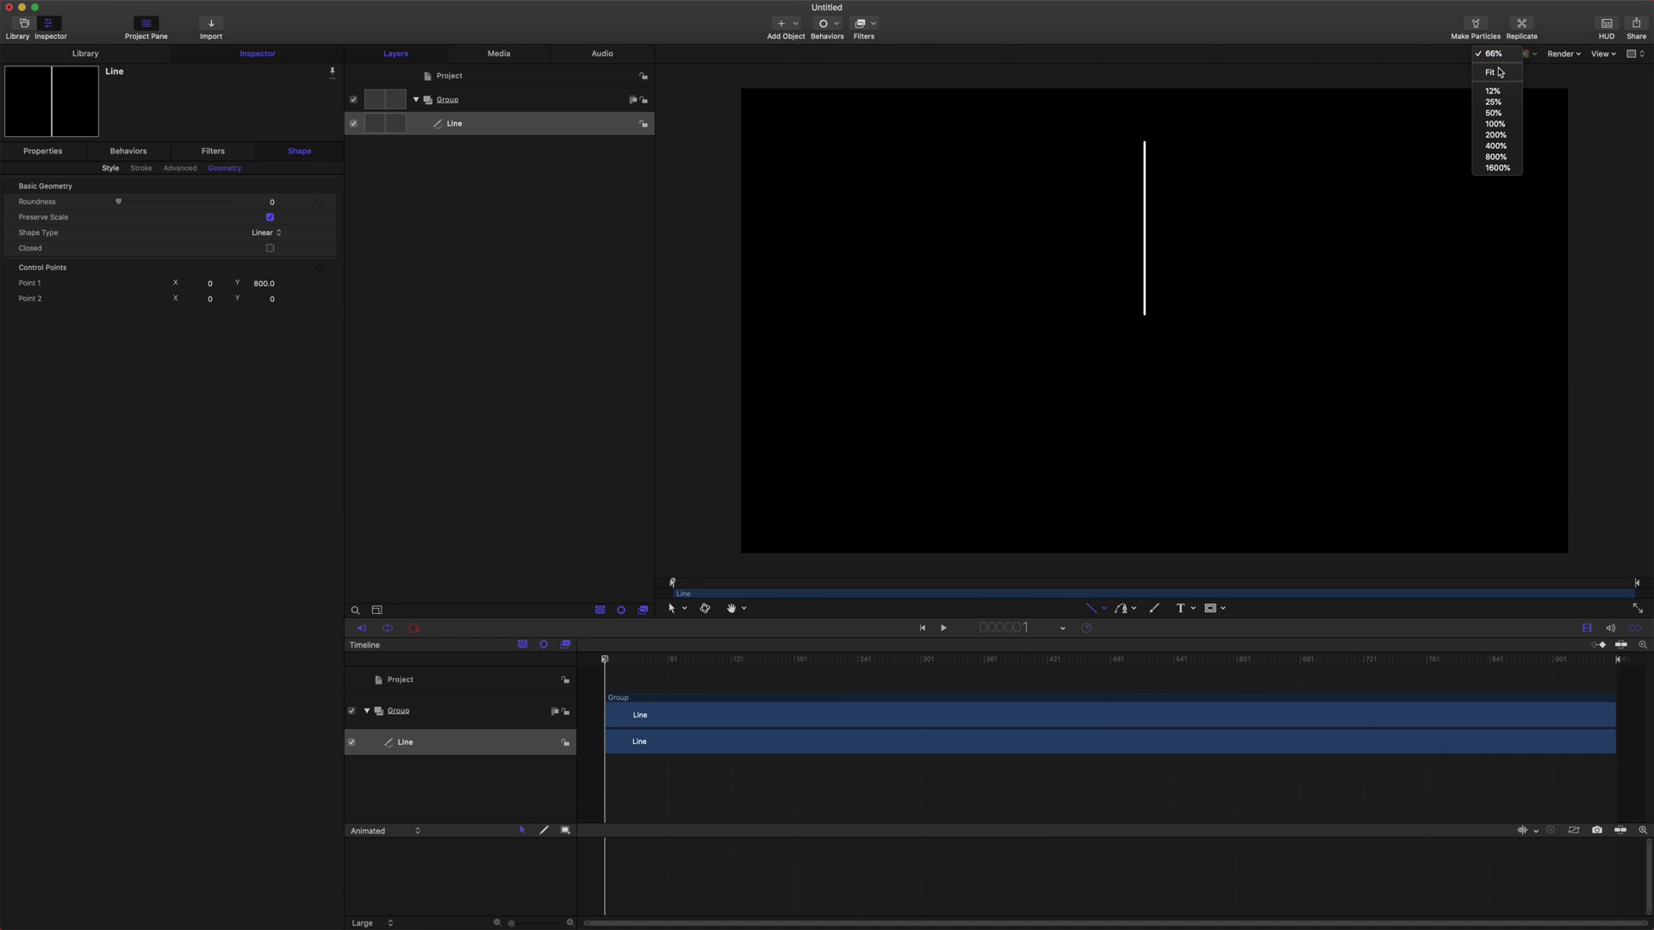
left_click(1499, 72)
Reset the line's position to 0,0 and turn it into a Replicator.
left_click(59, 155)
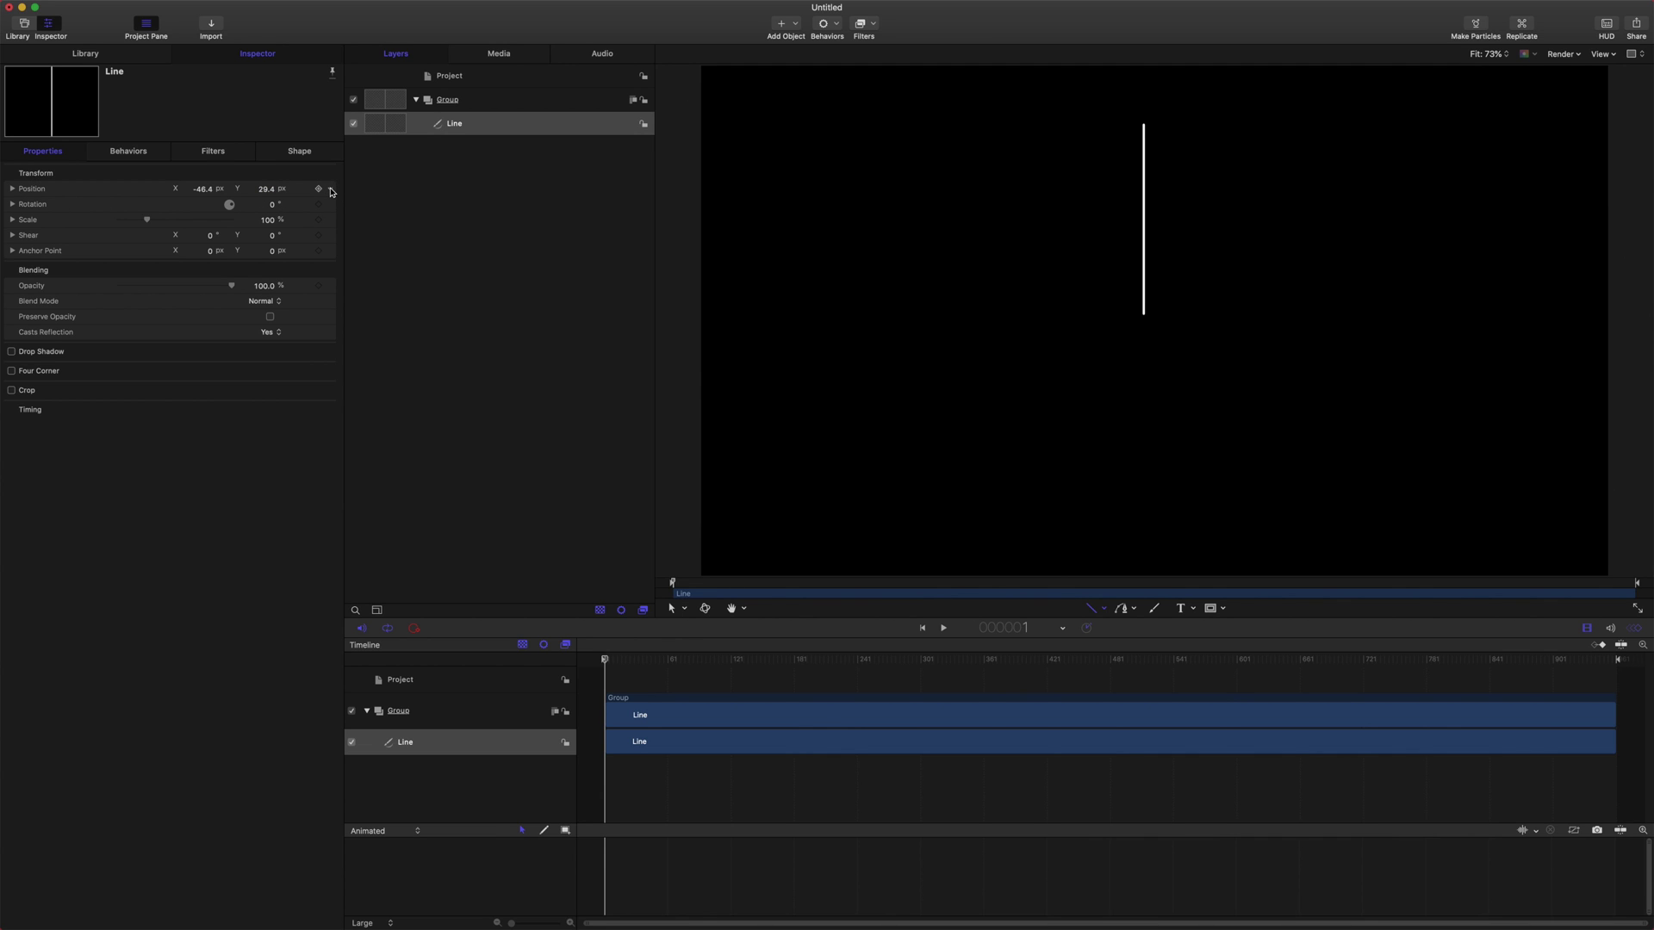
left_click(332, 192)
left_click(346, 194)
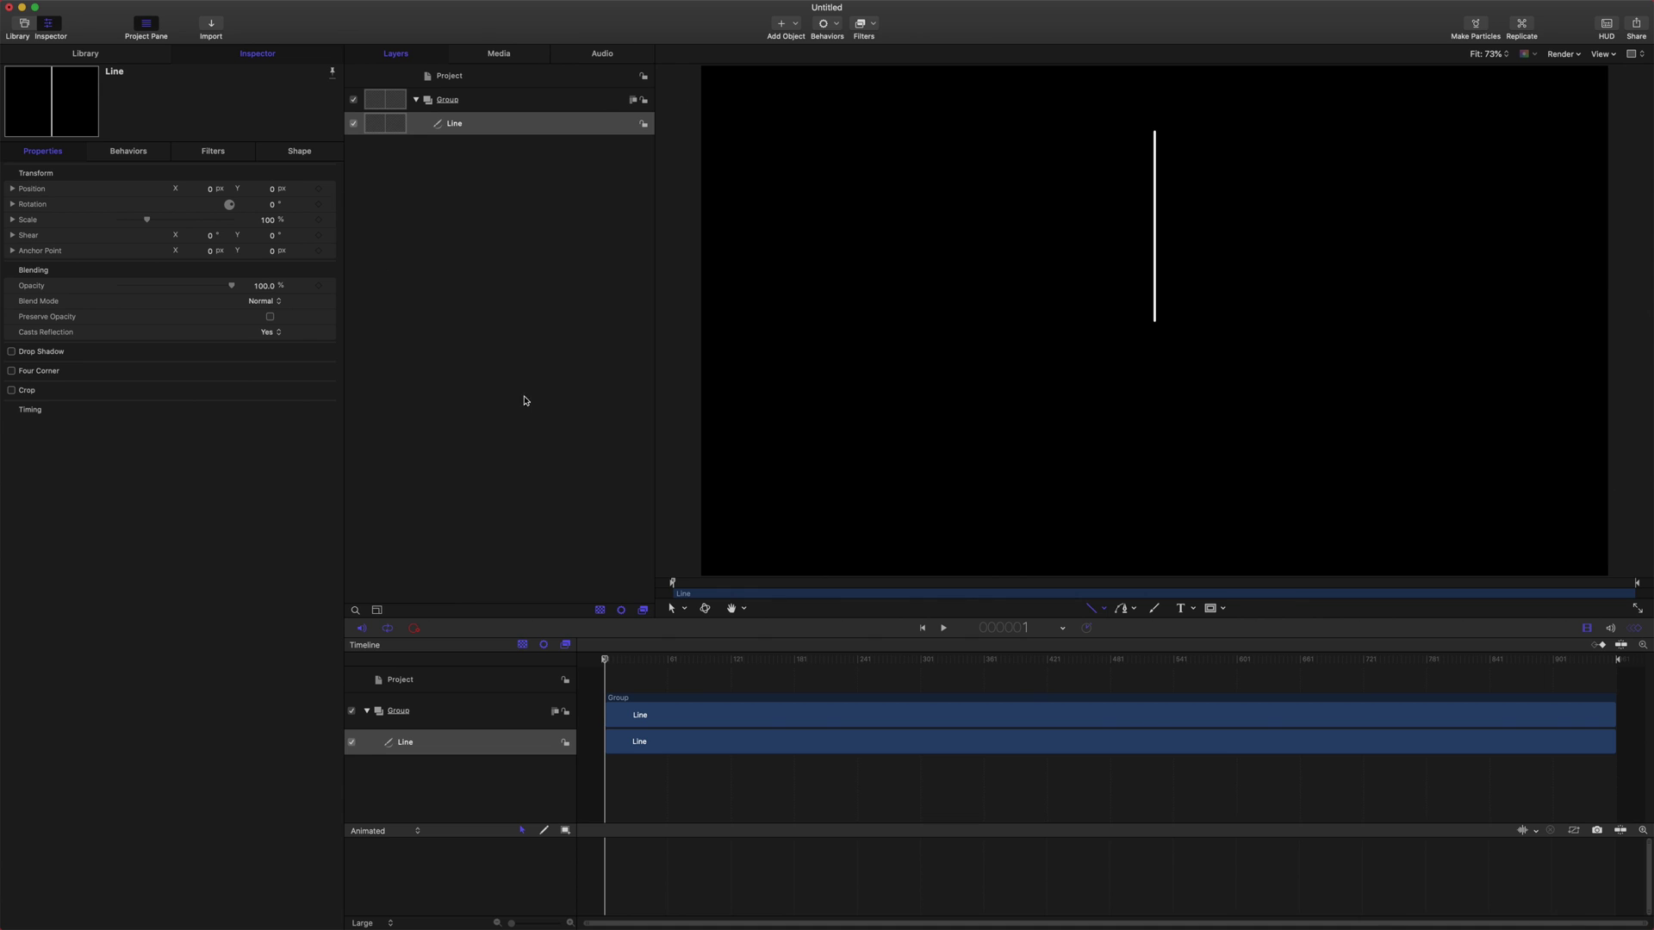
left_click(458, 129)
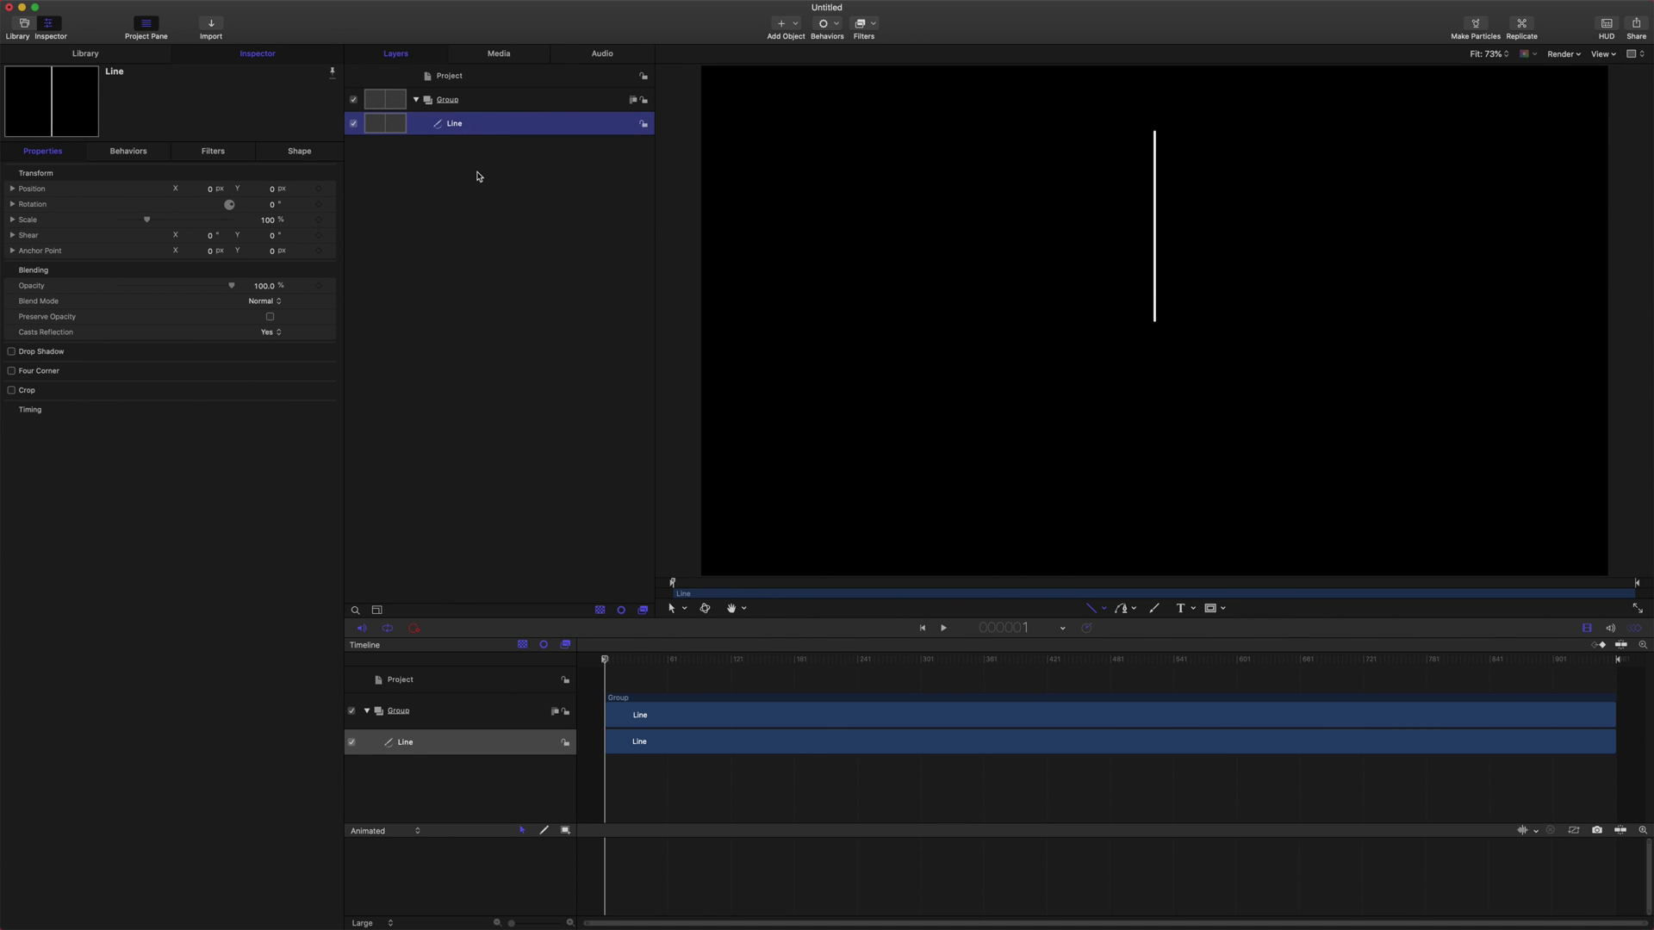
key("l")
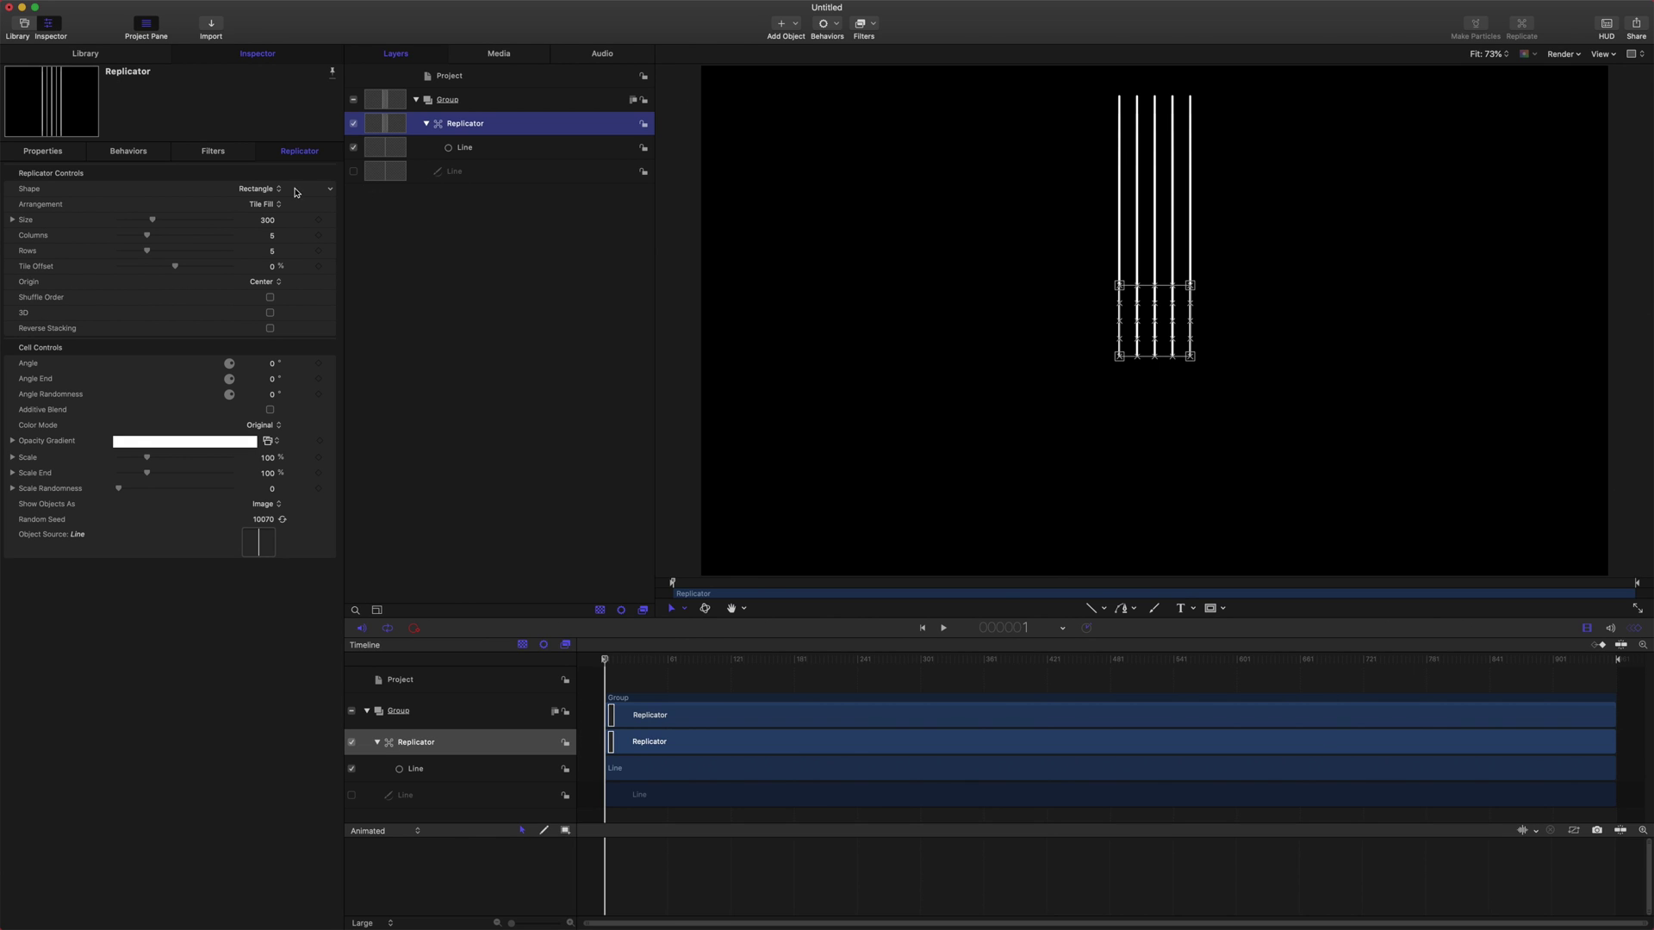
Lay out five replicated copies along a Line shape, with the origin at Center.
left_click(265, 190)
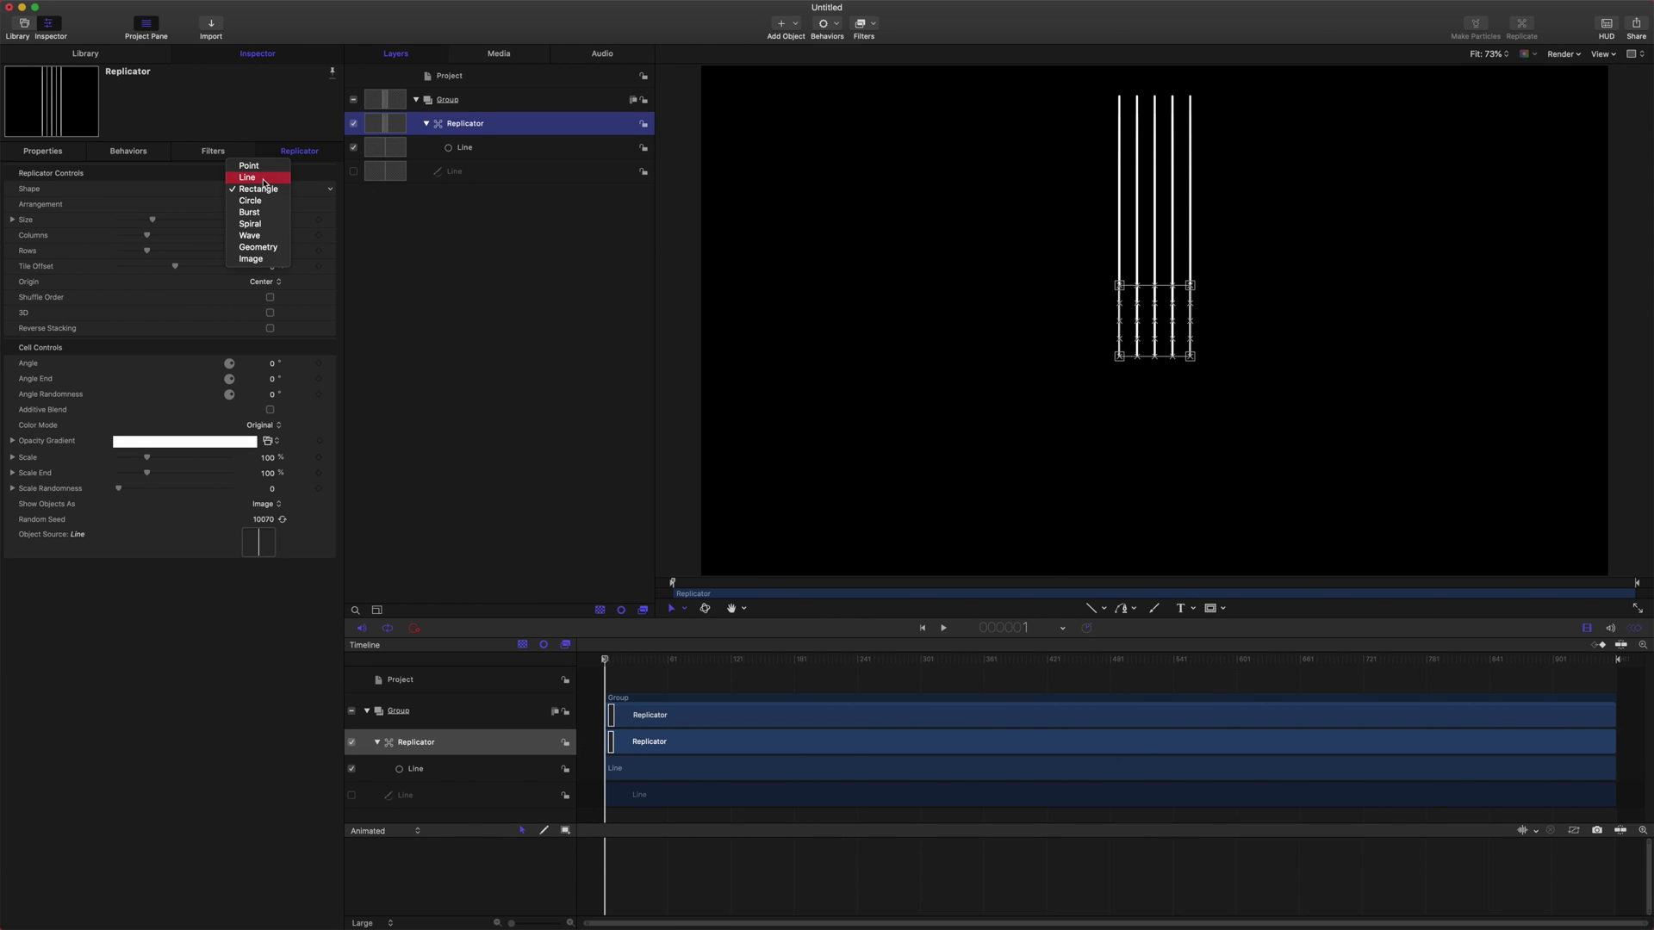
left_click(265, 178)
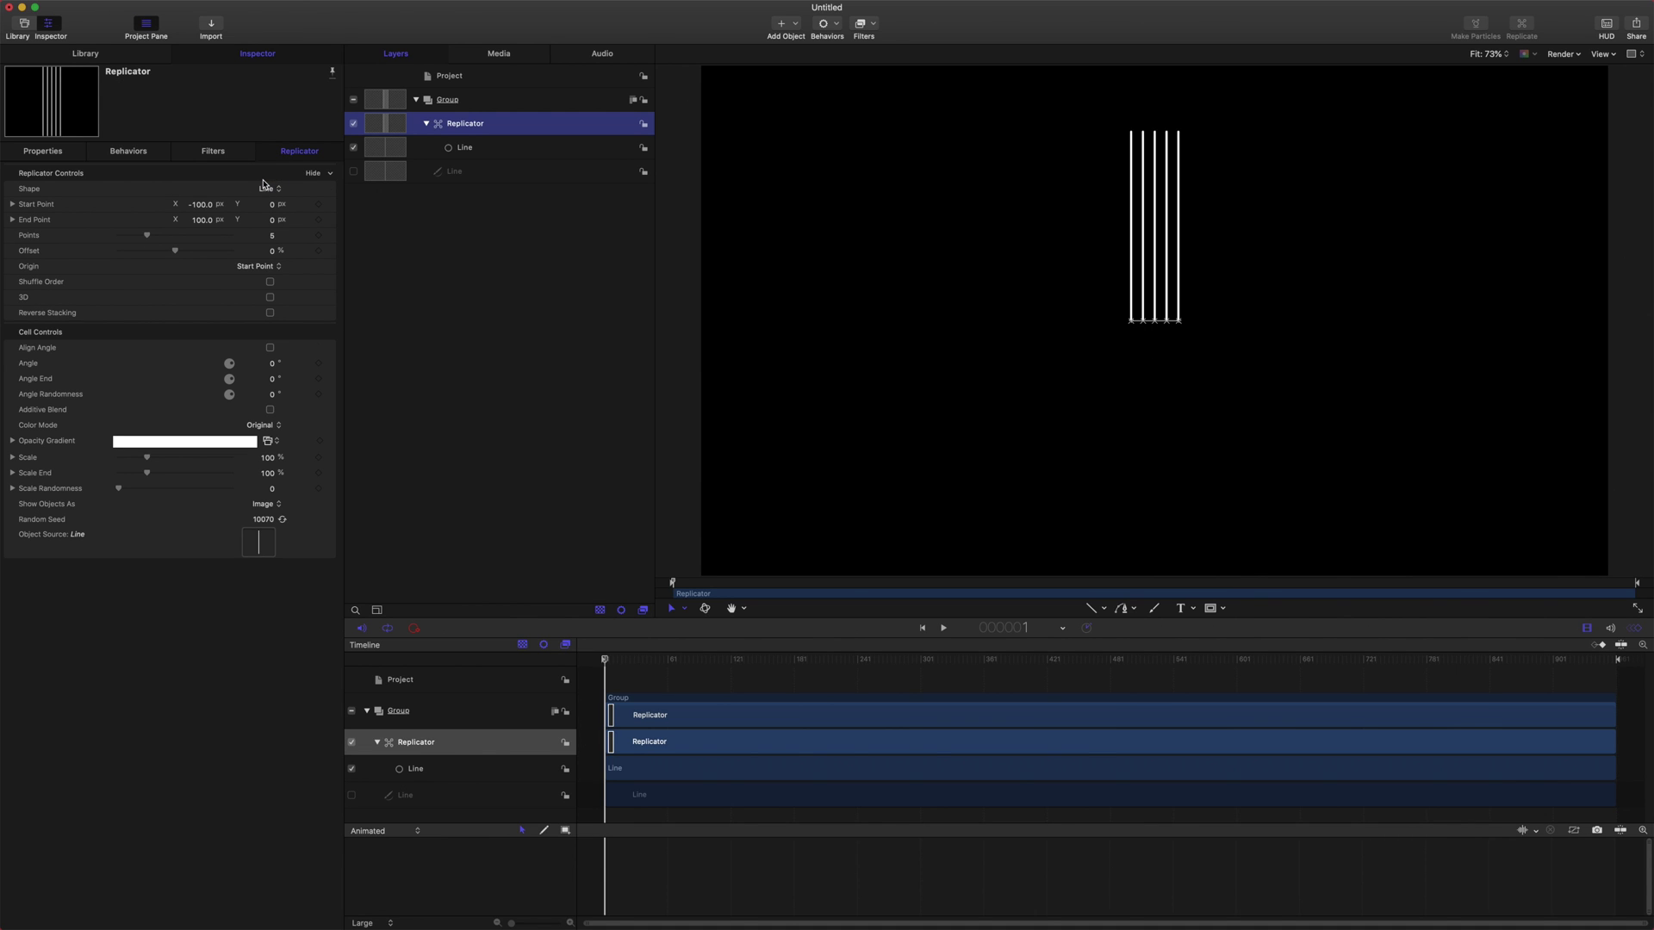
left_click_drag(1130, 322, 999, 311)
key("super+z")
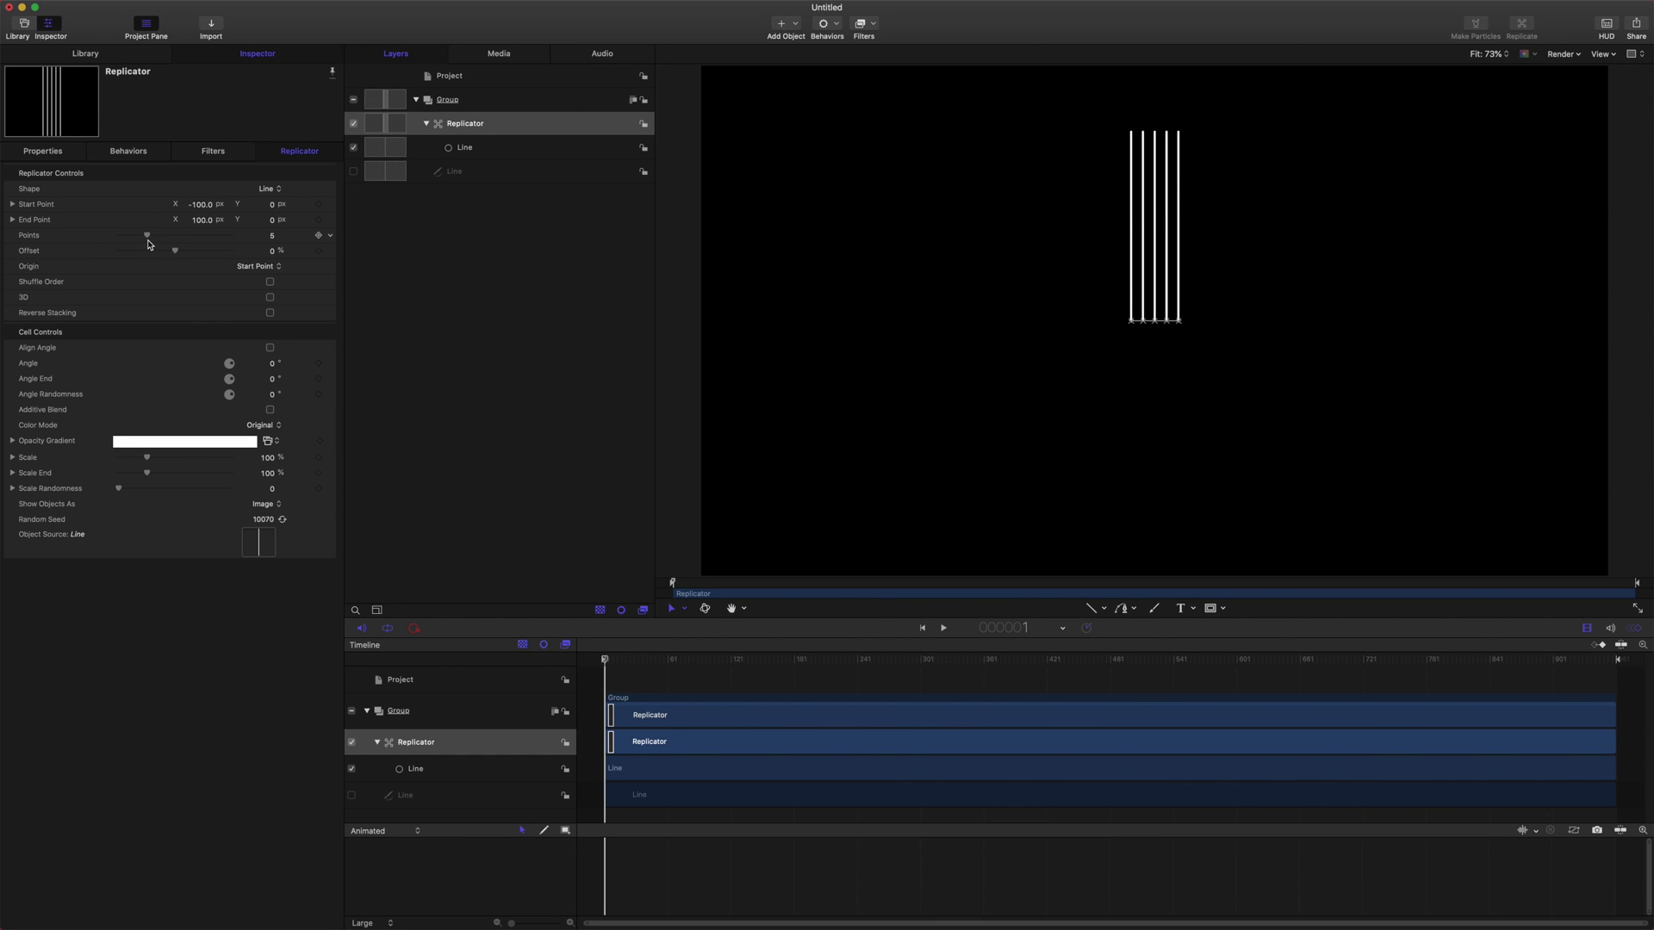
mouse_move(149, 242)
left_mouse_down()
mouse_move(177, 231)
mouse_move(149, 233)
left_mouse_up()
left_click(255, 268)
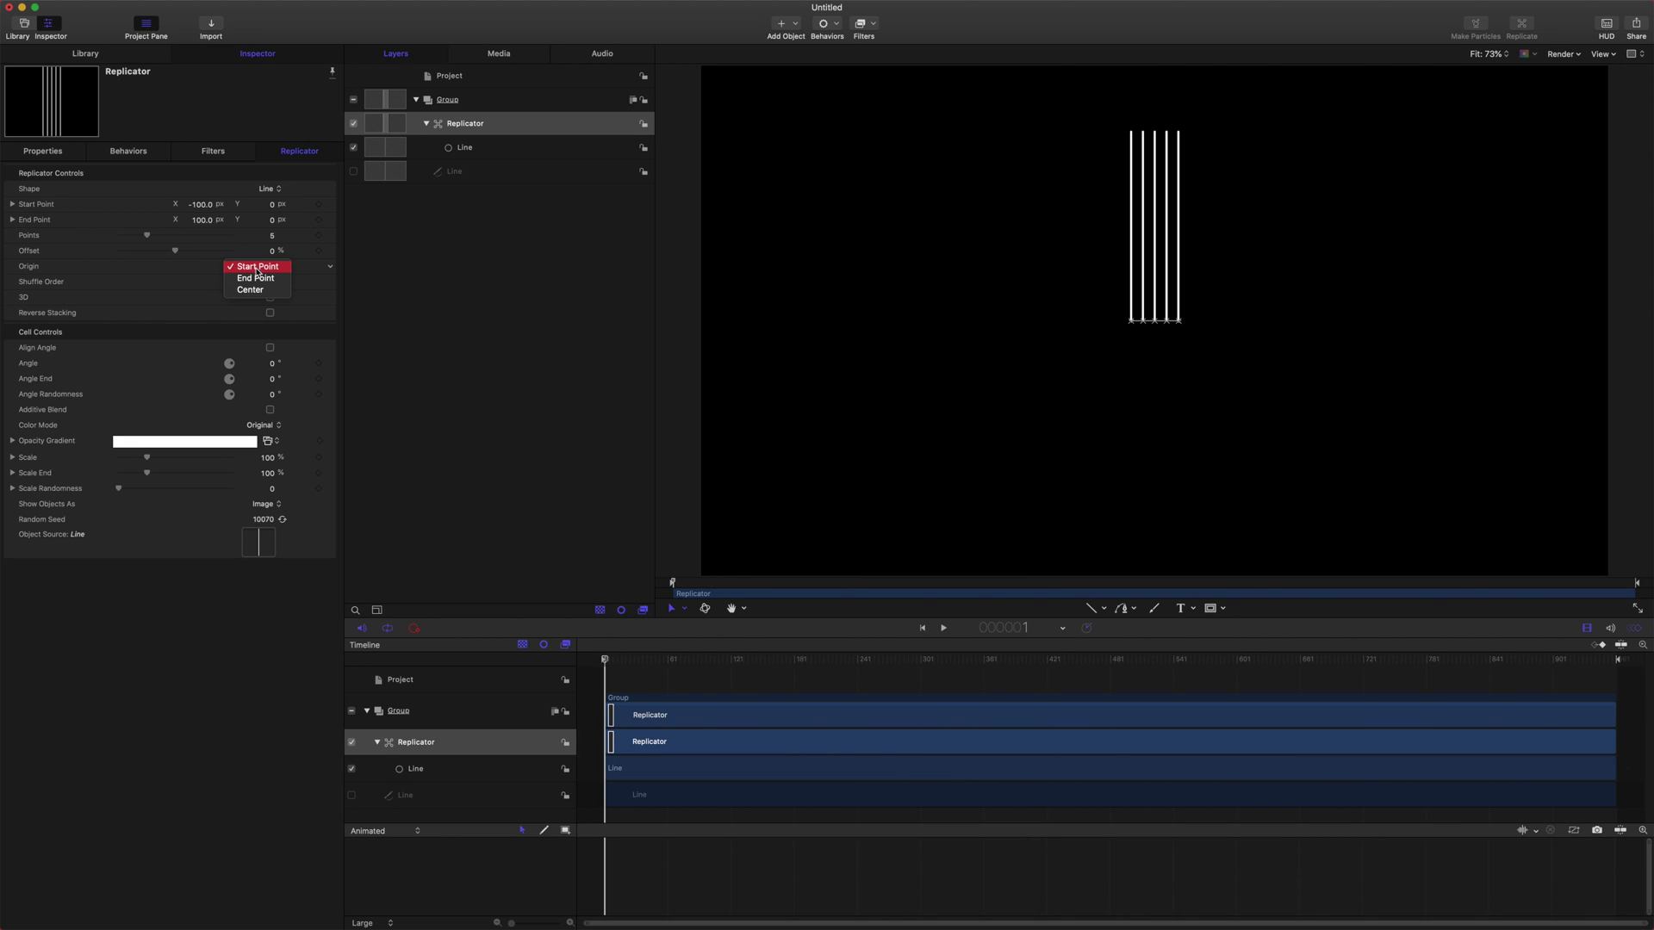
left_click(258, 291)
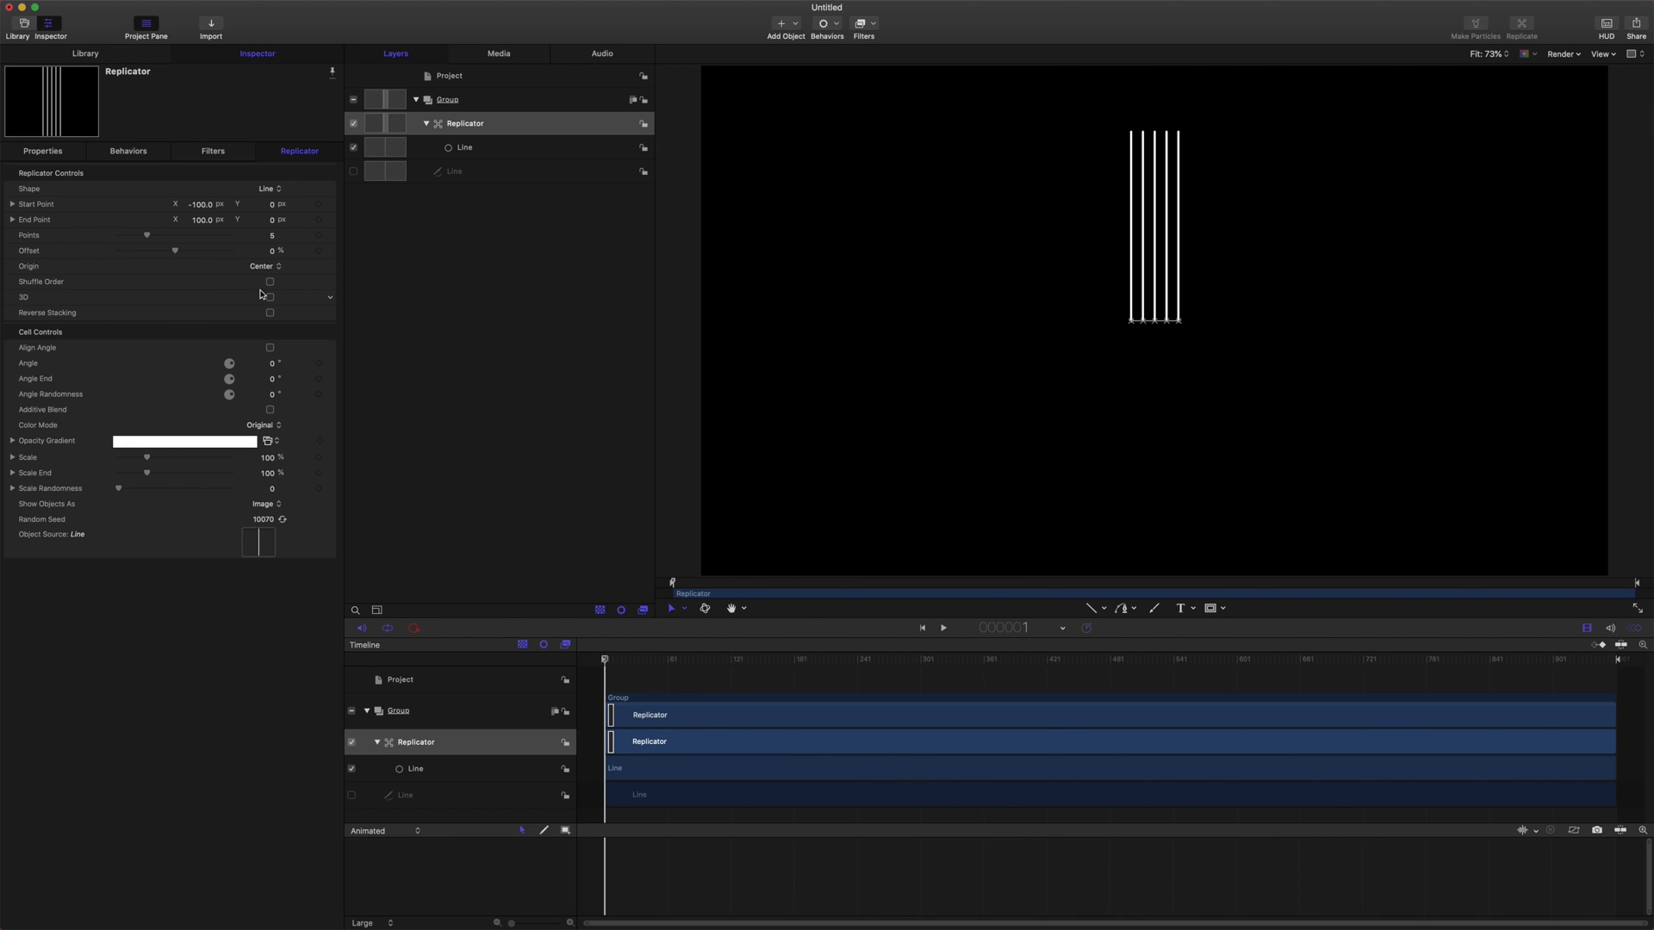
Expand the Scale, Scale End and Scale Randomness parameters to show their X, Y, Z values.
left_click(12, 458)
left_click(12, 520)
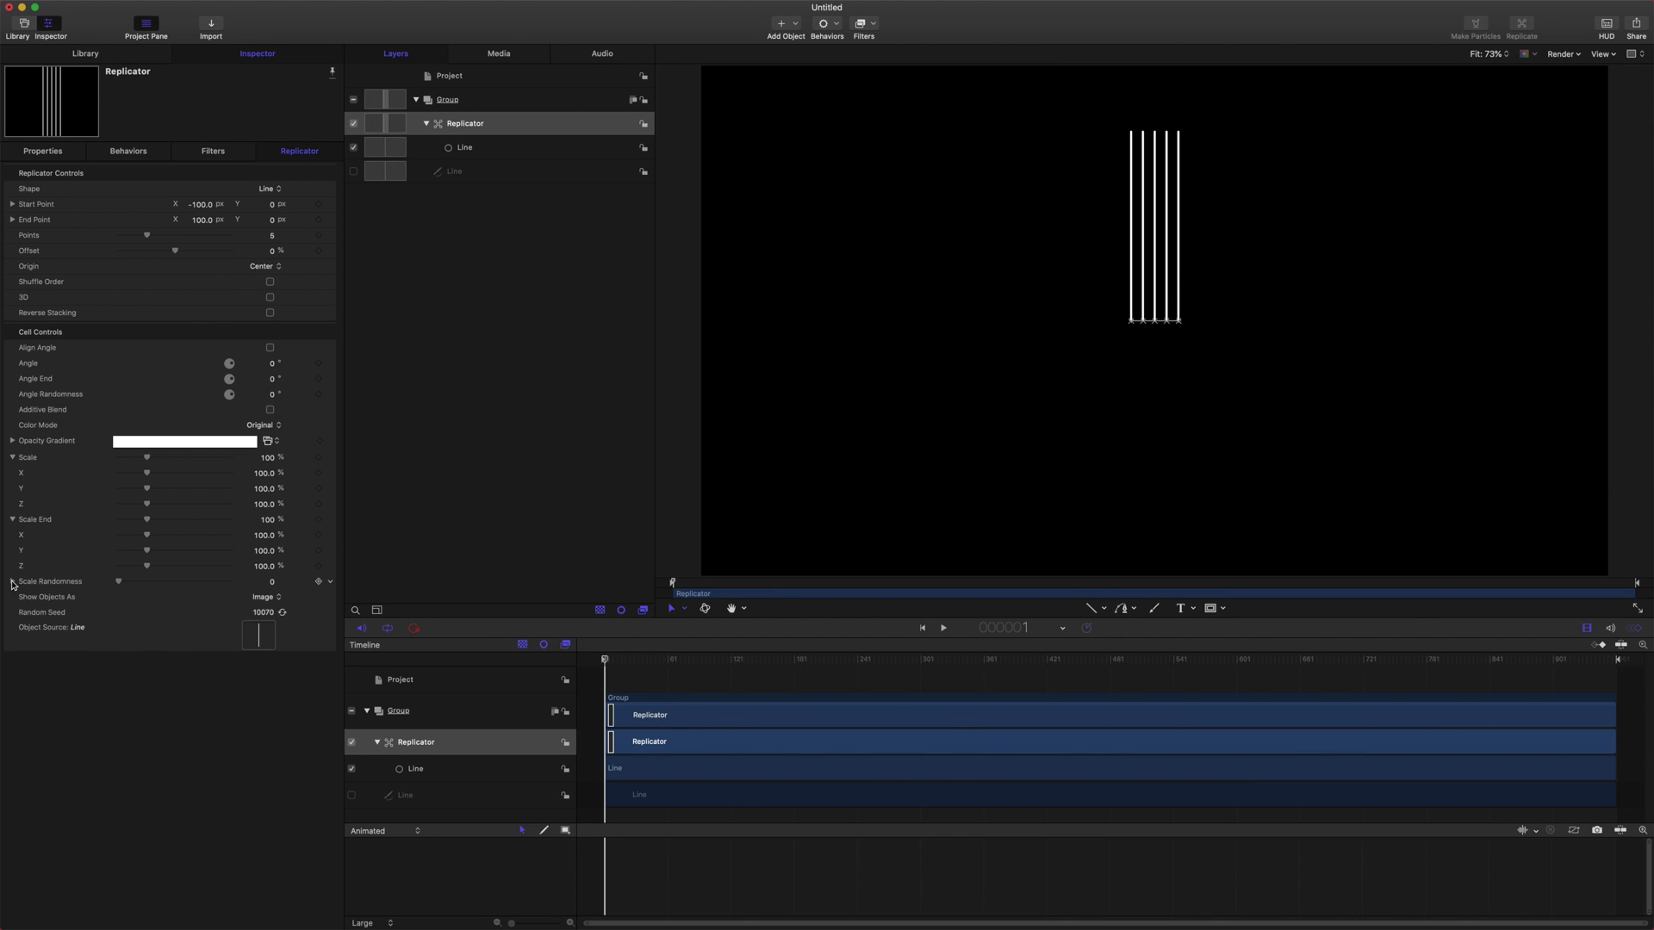
left_click(12, 583)
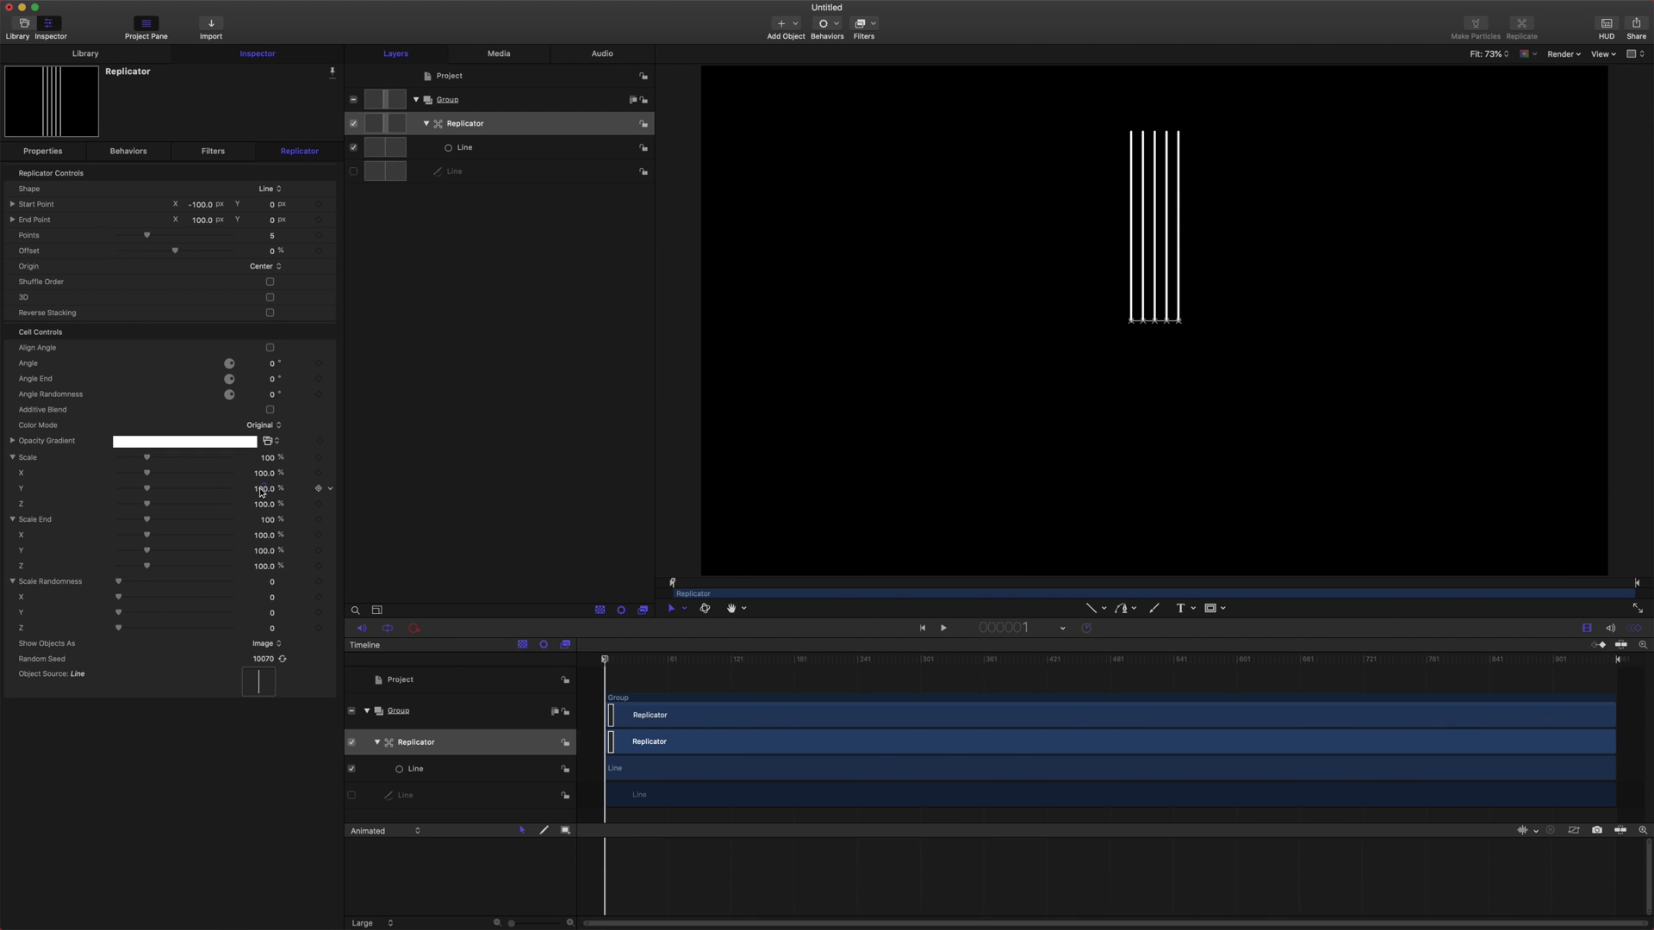
left_click(333, 491)
left_click(333, 491)
mouse_move(402, 606)
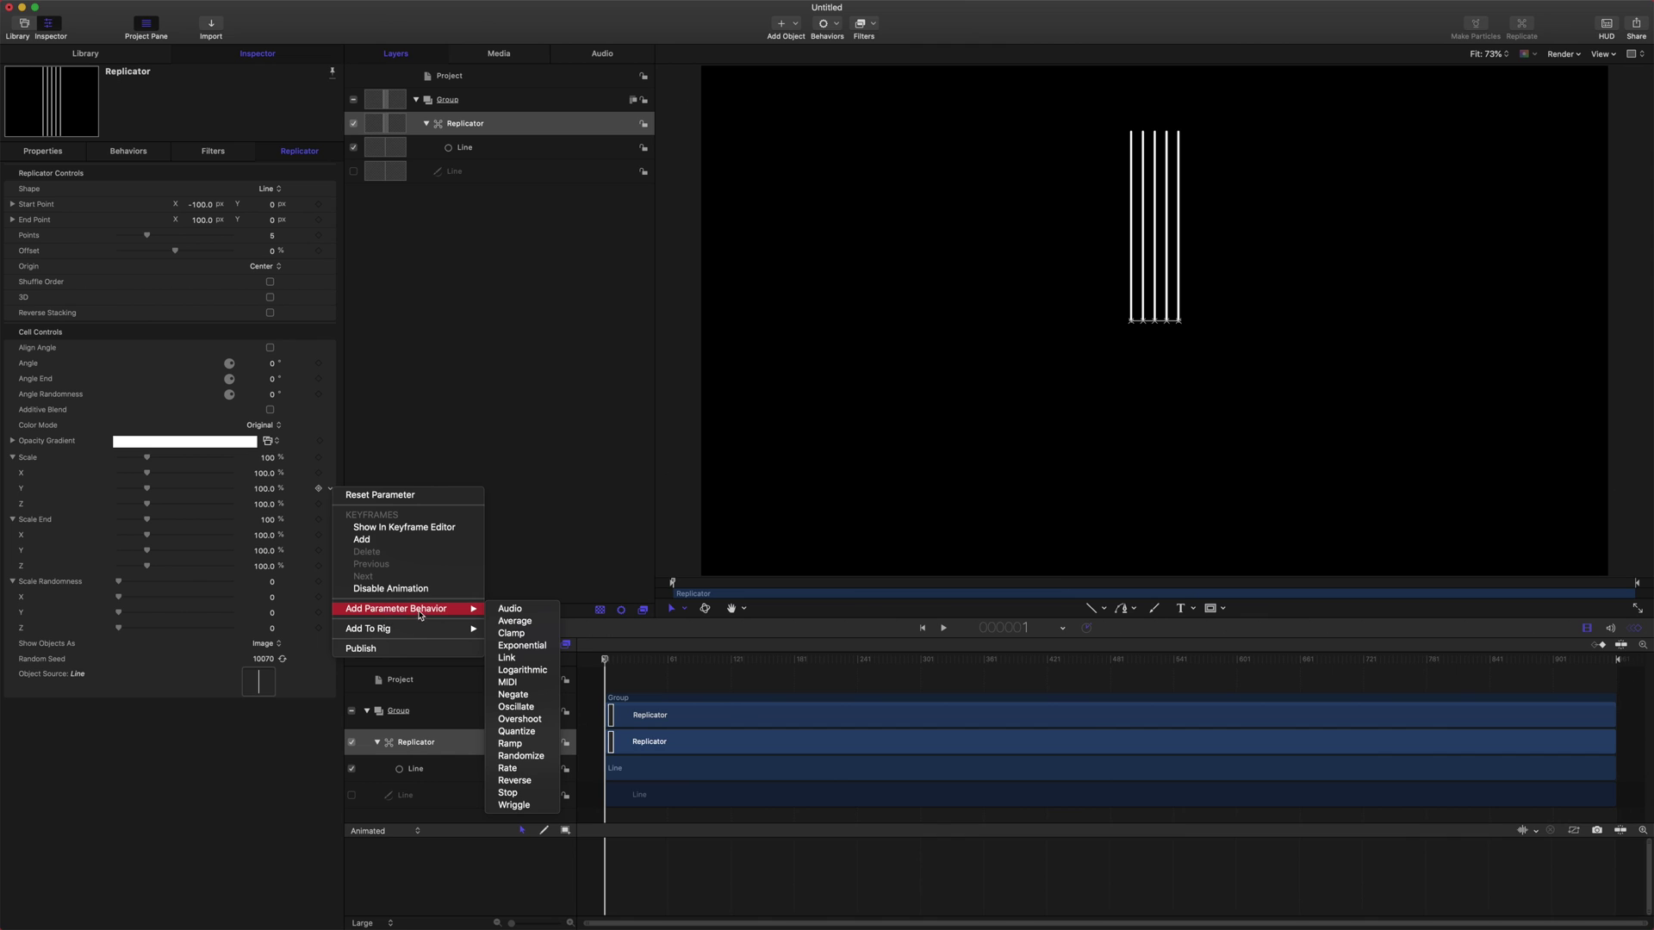
Add an Audio behavior to Scale Y, driven by the T9 music track.
left_click(526, 609)
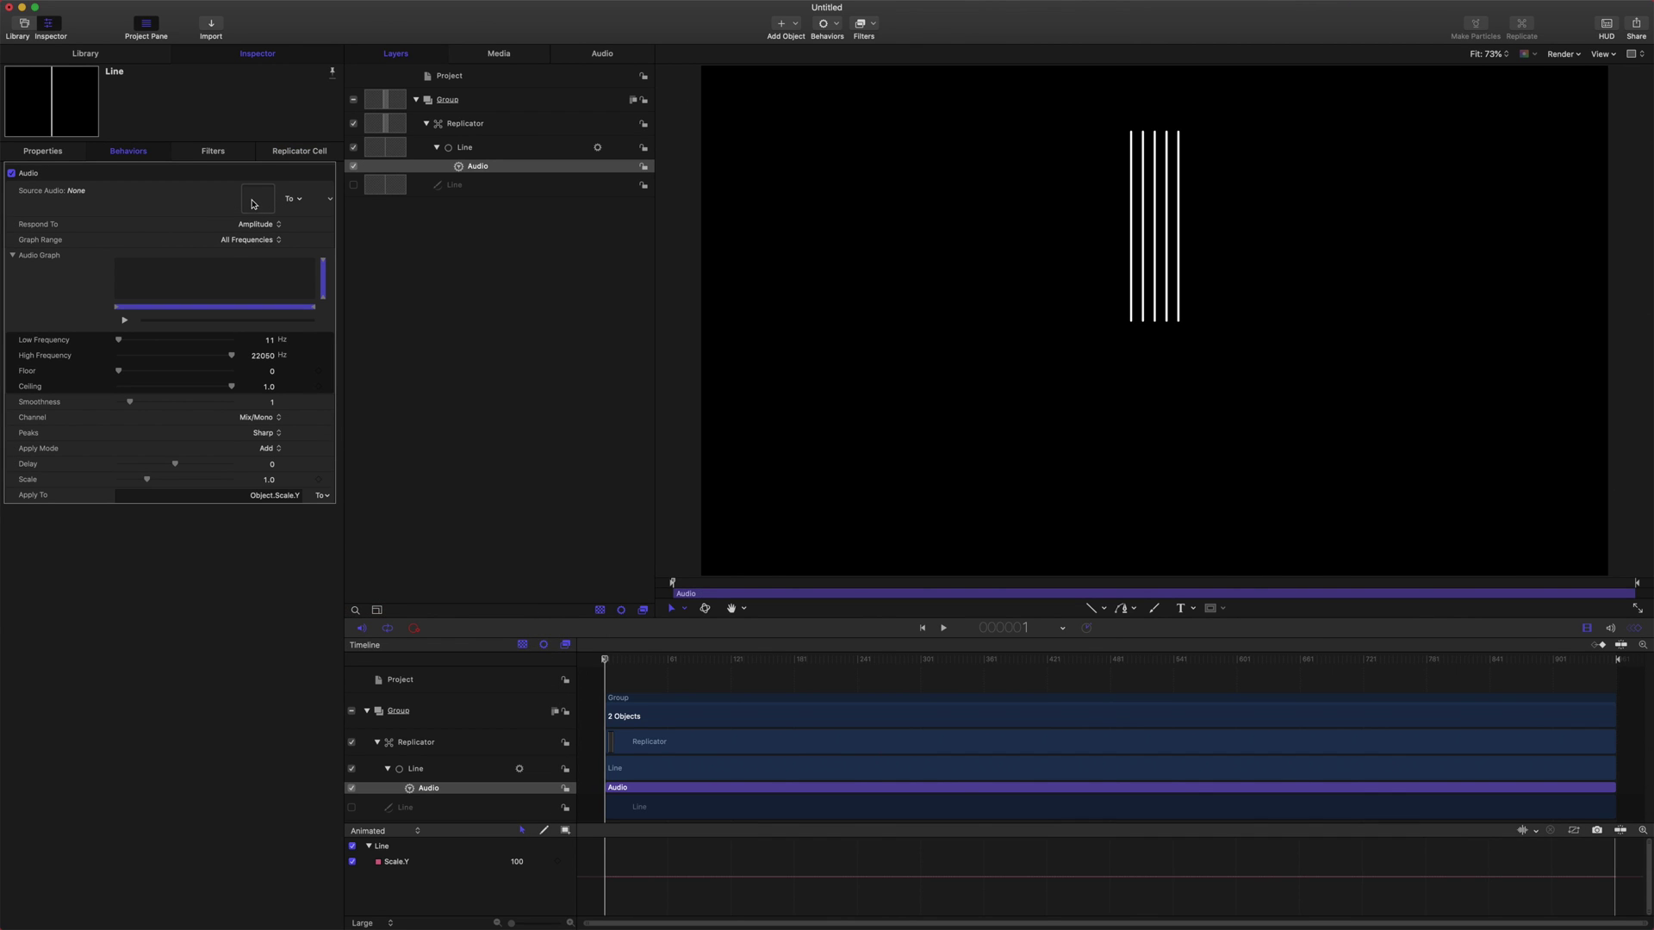
left_click(299, 201)
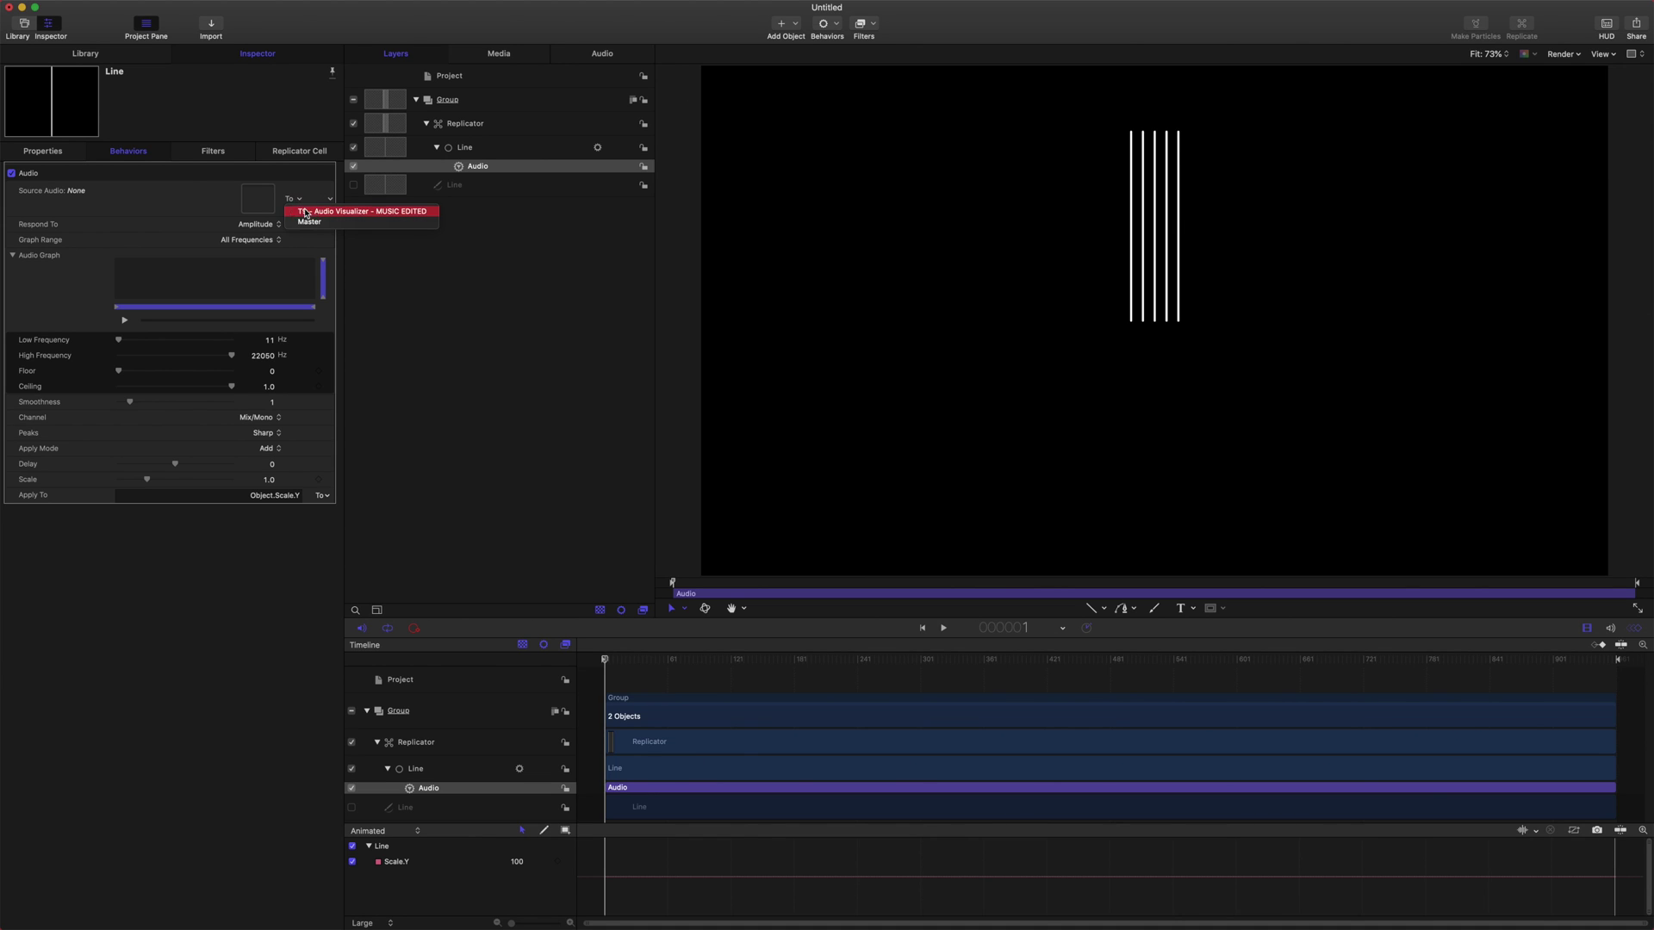
left_click(306, 213)
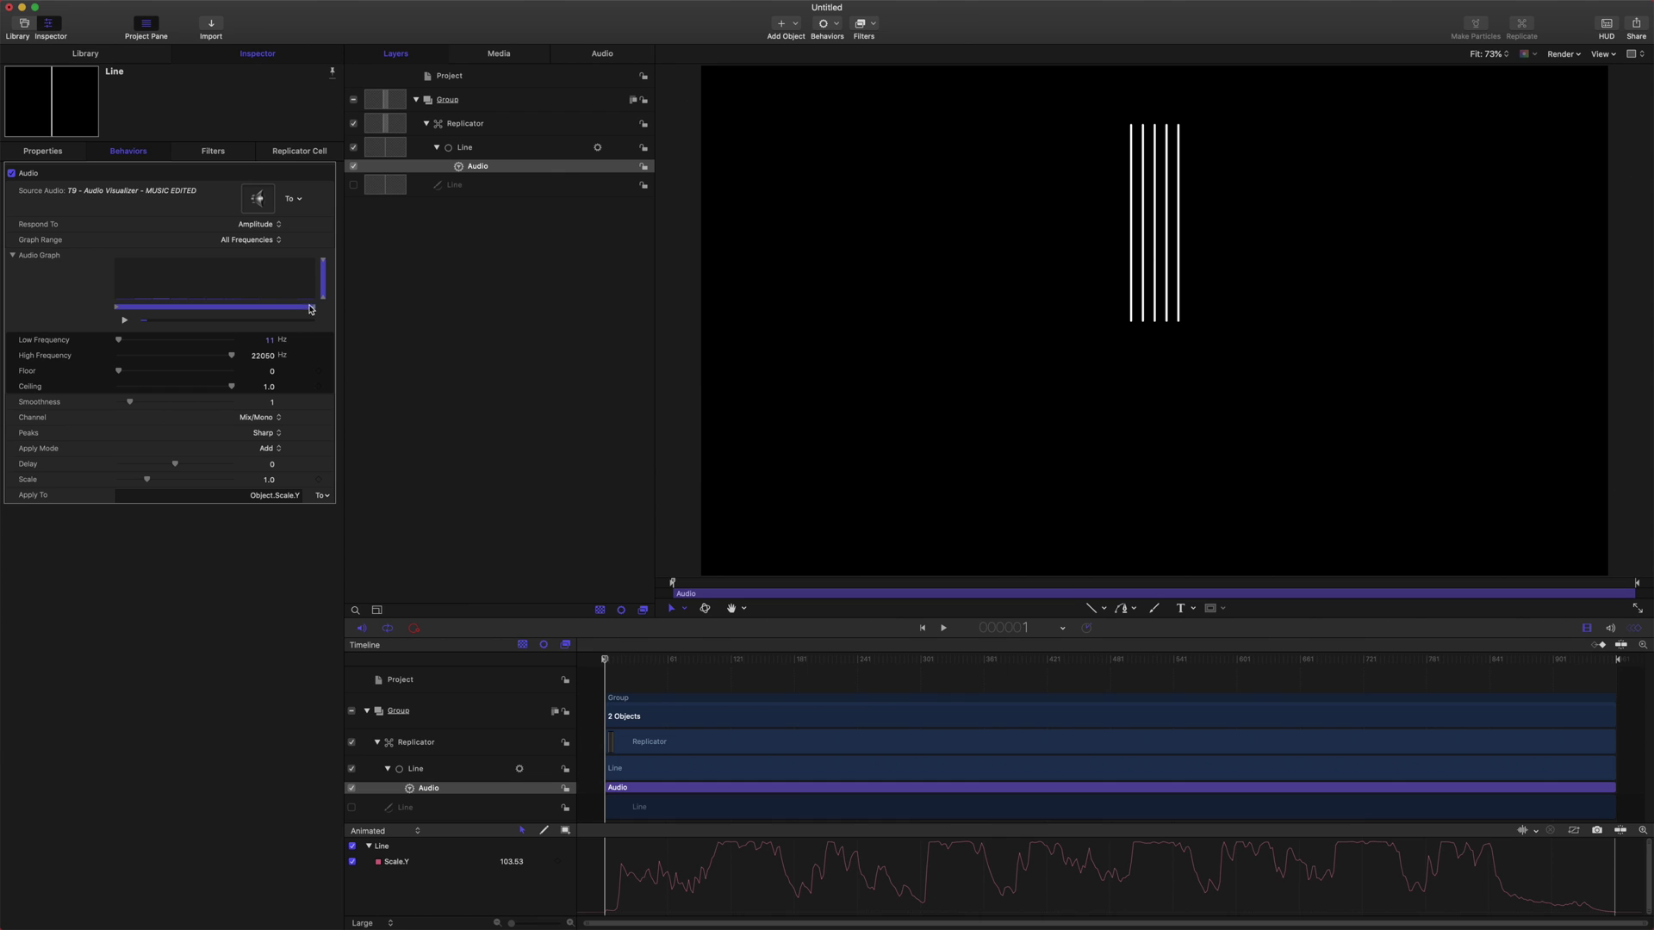
Play and scrub the timeline to preview the pulsing lines, ending at frame 14.
left_click(640, 662)
left_click_drag(642, 664, 608, 659)
key("space")
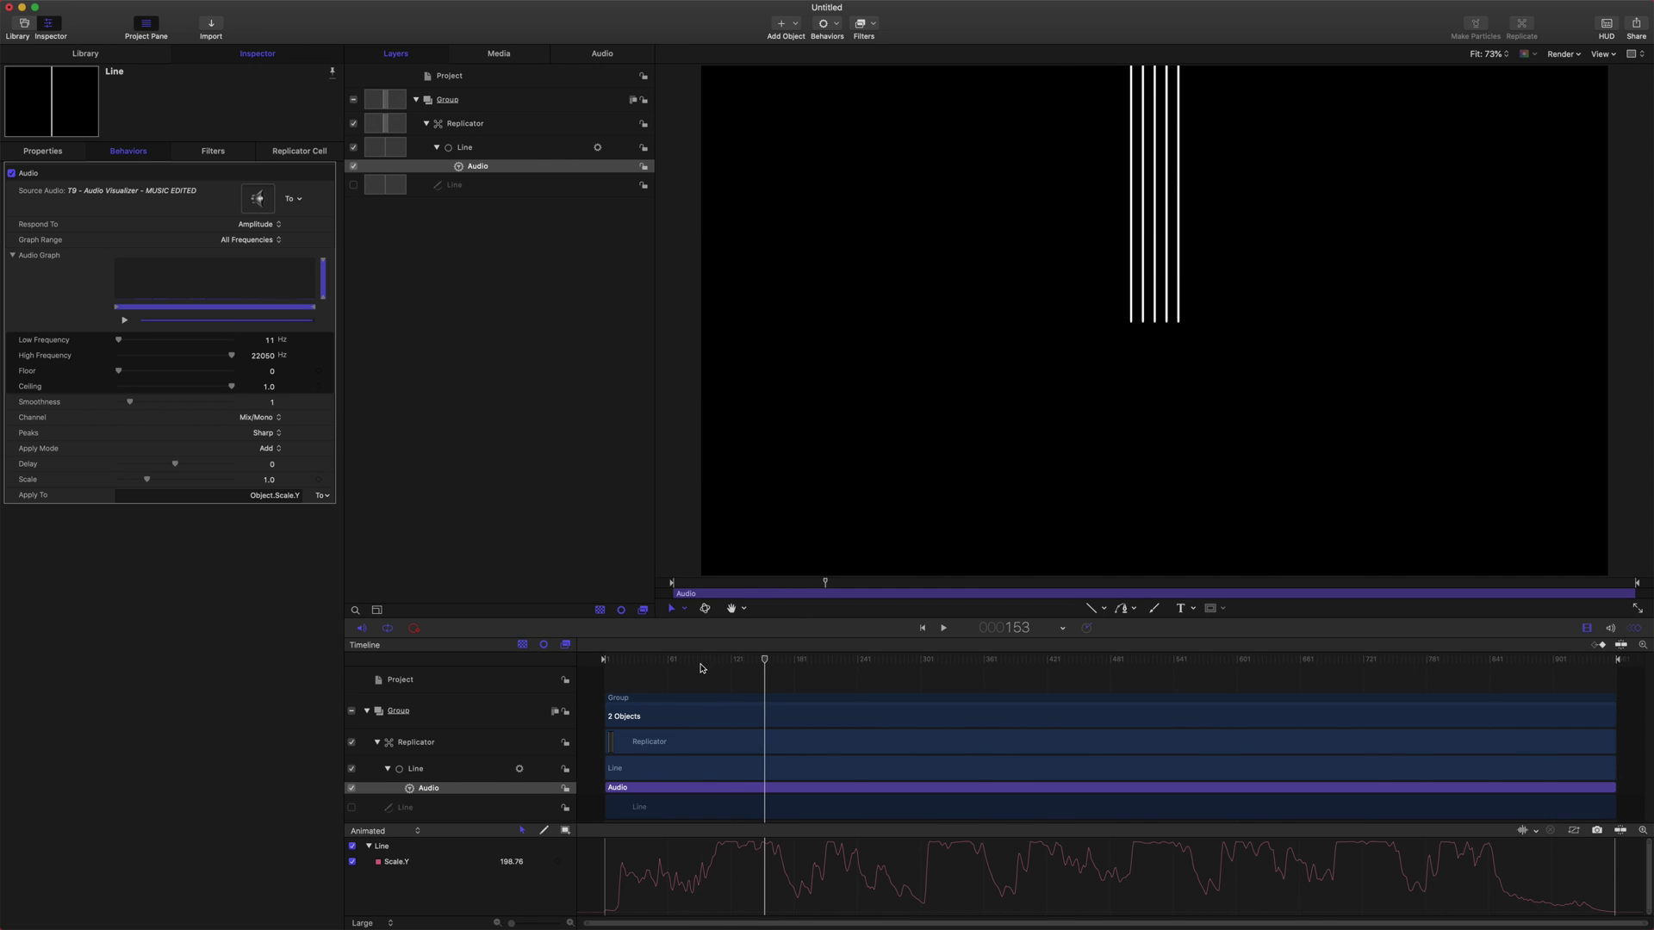
left_click_drag(657, 662, 620, 670)
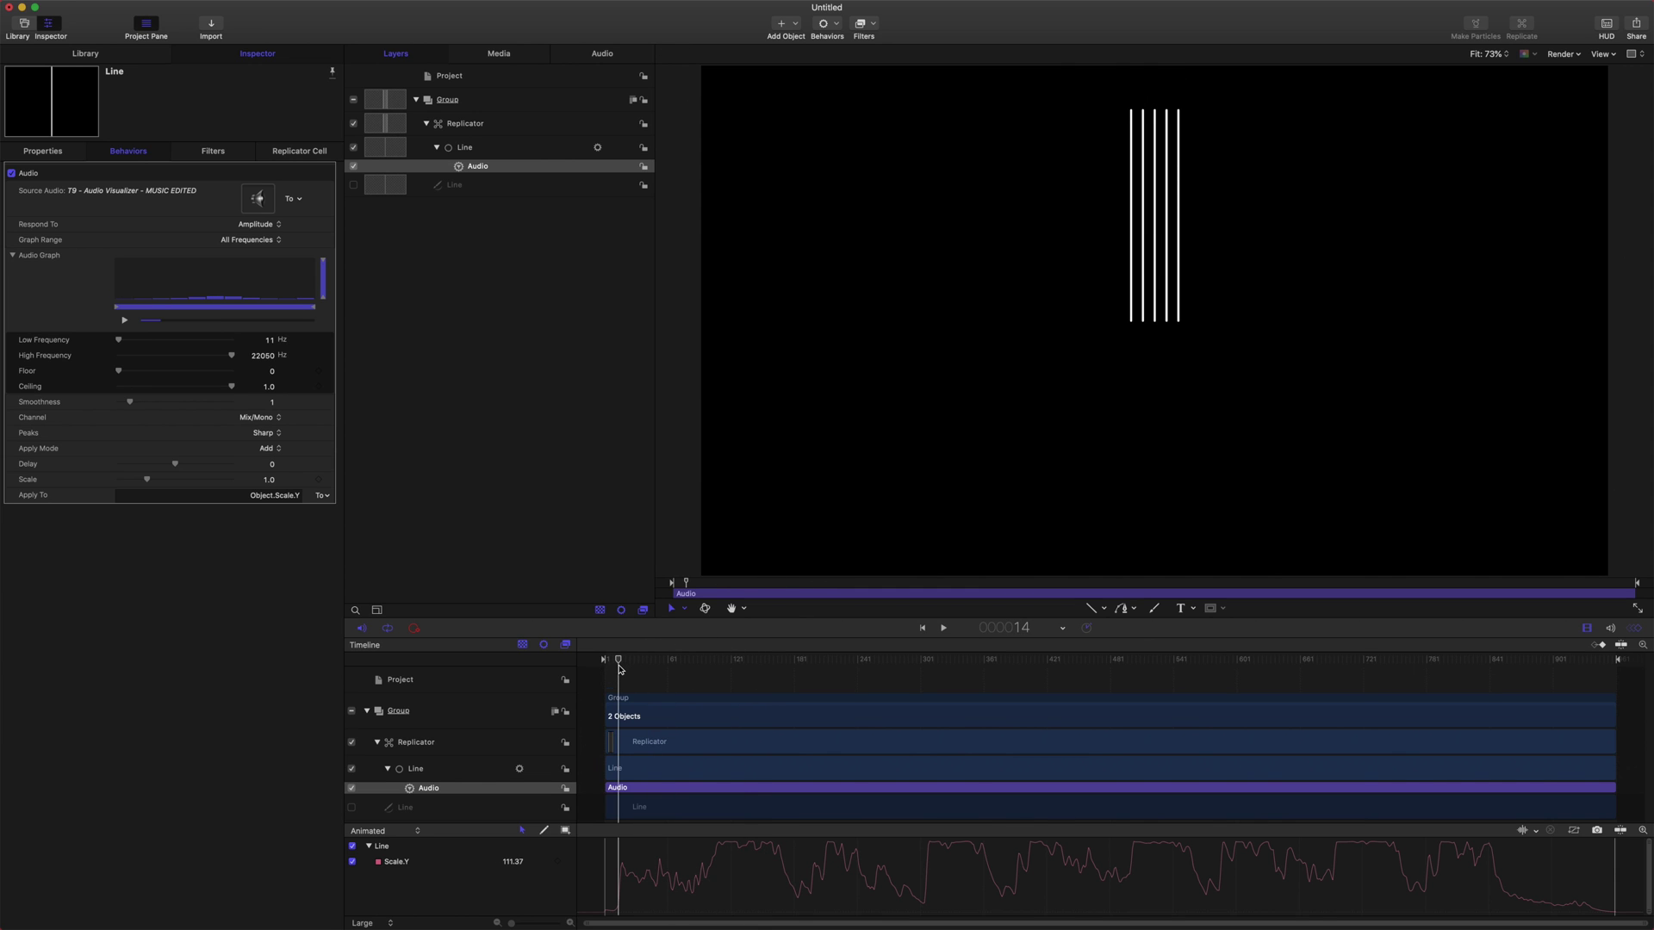
left_click(530, 133)
Set the Replicator's Scale Y to 0% and Scale Randomness Y to 5.
left_click(530, 129)
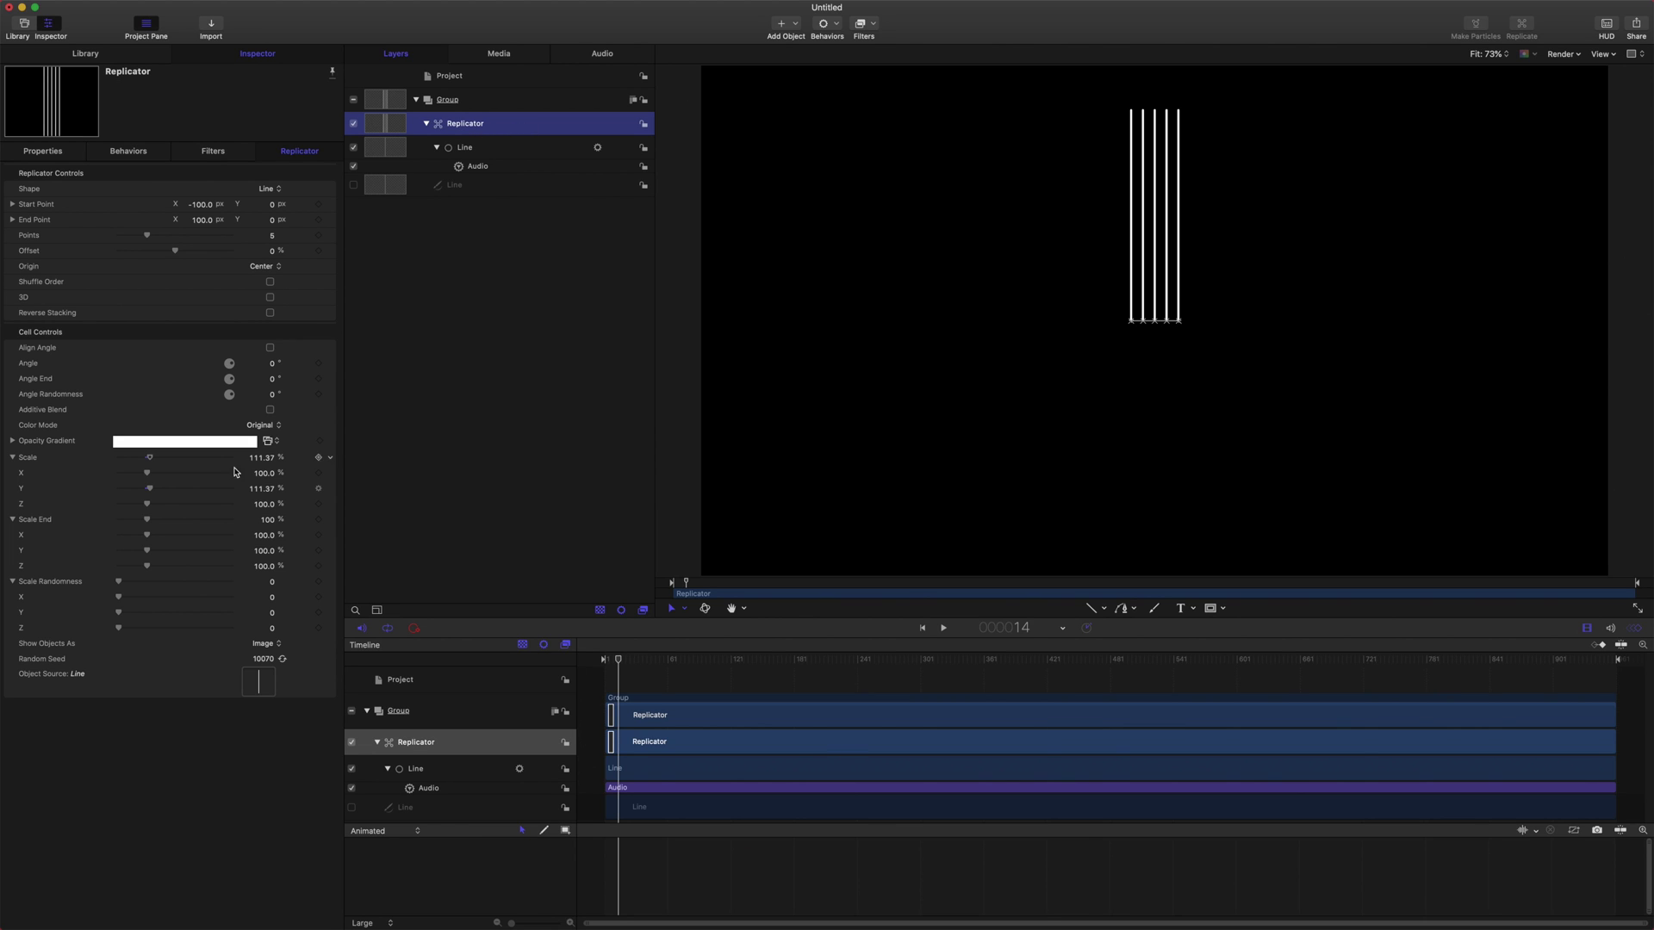
left_click_drag(150, 490, 110, 493)
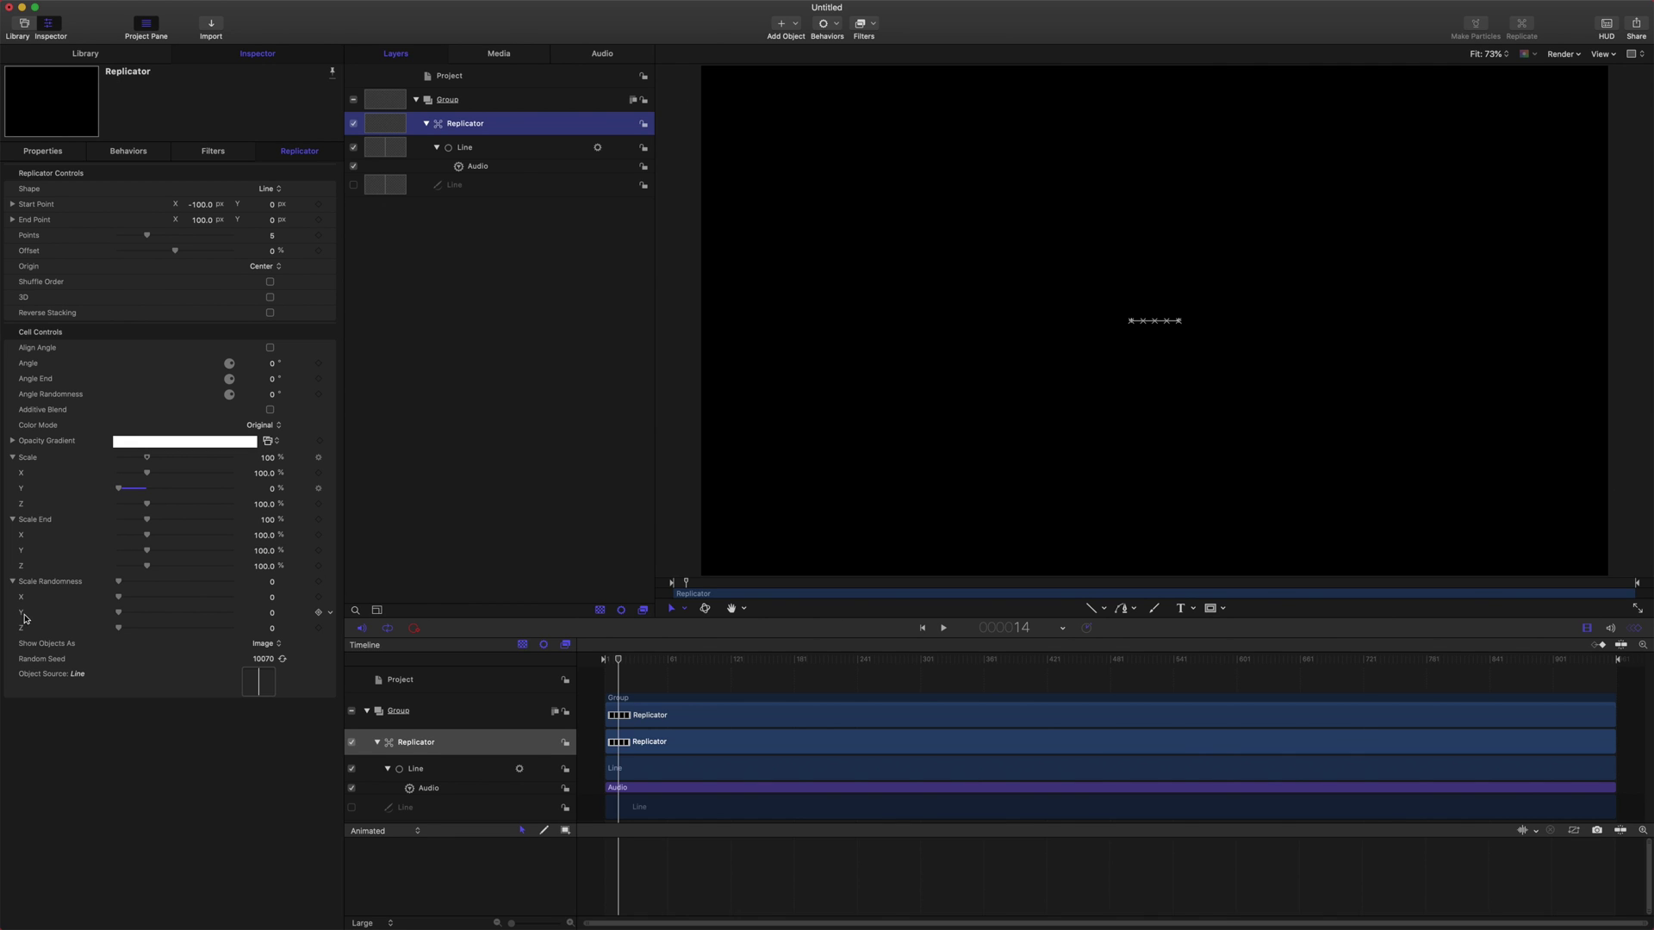
left_click(272, 614)
type("5.0")
key("Return")
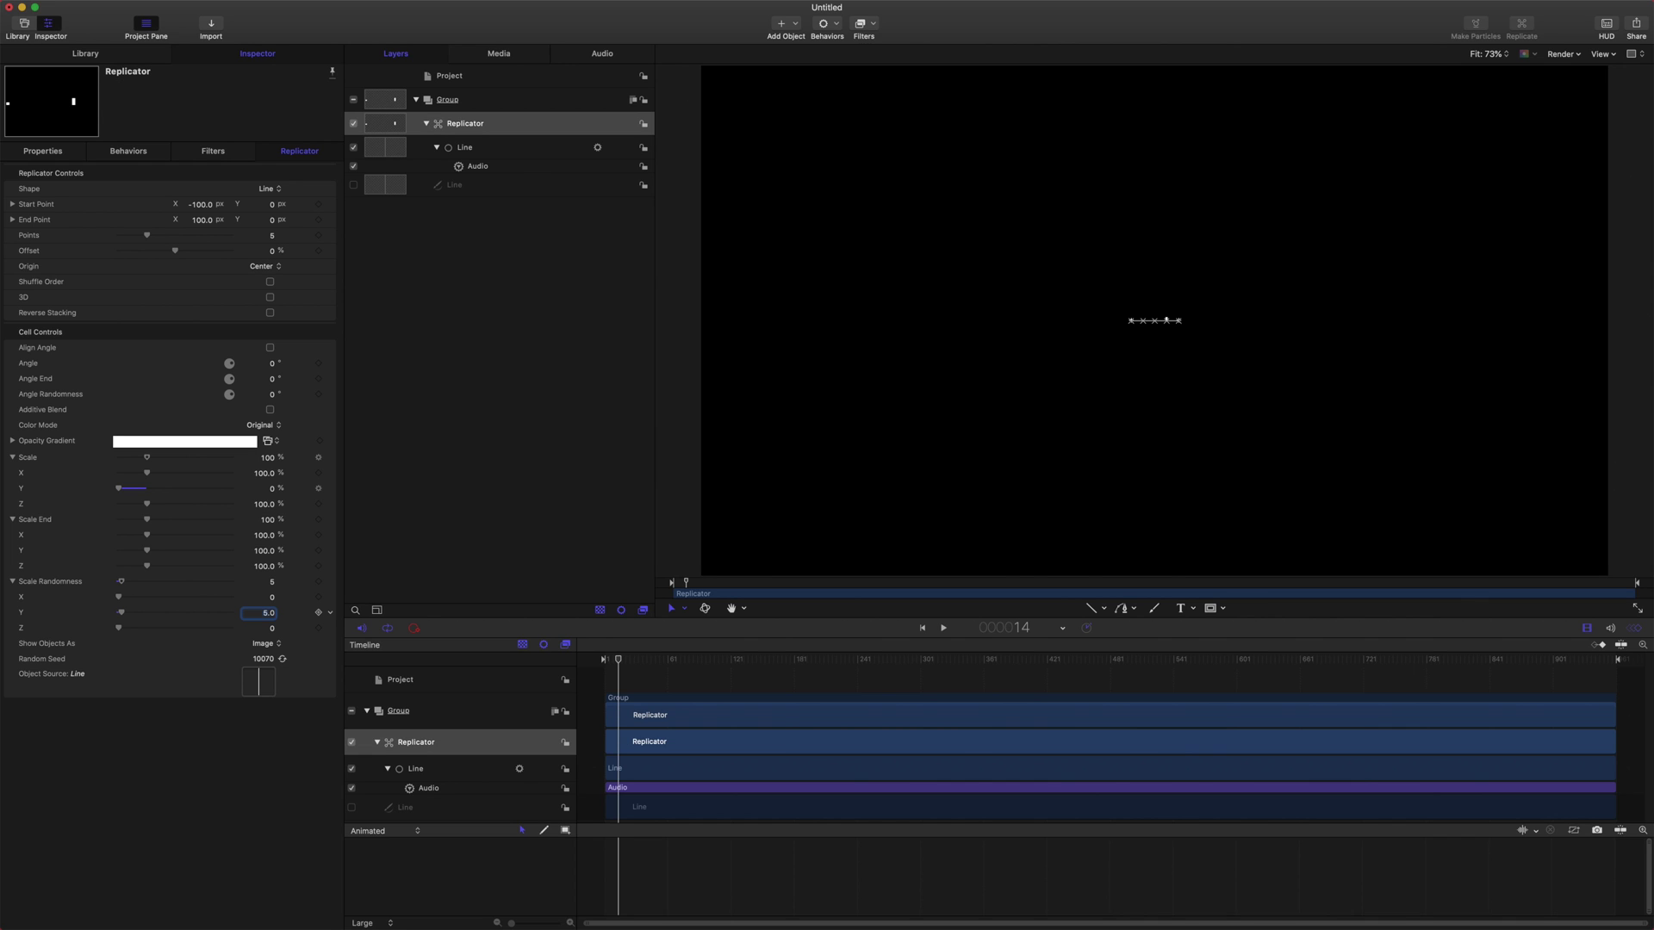
Add a Randomize behavior to Scale Randomness Y with Amount 21.56 and Noisiness 0.55.
left_click(331, 614)
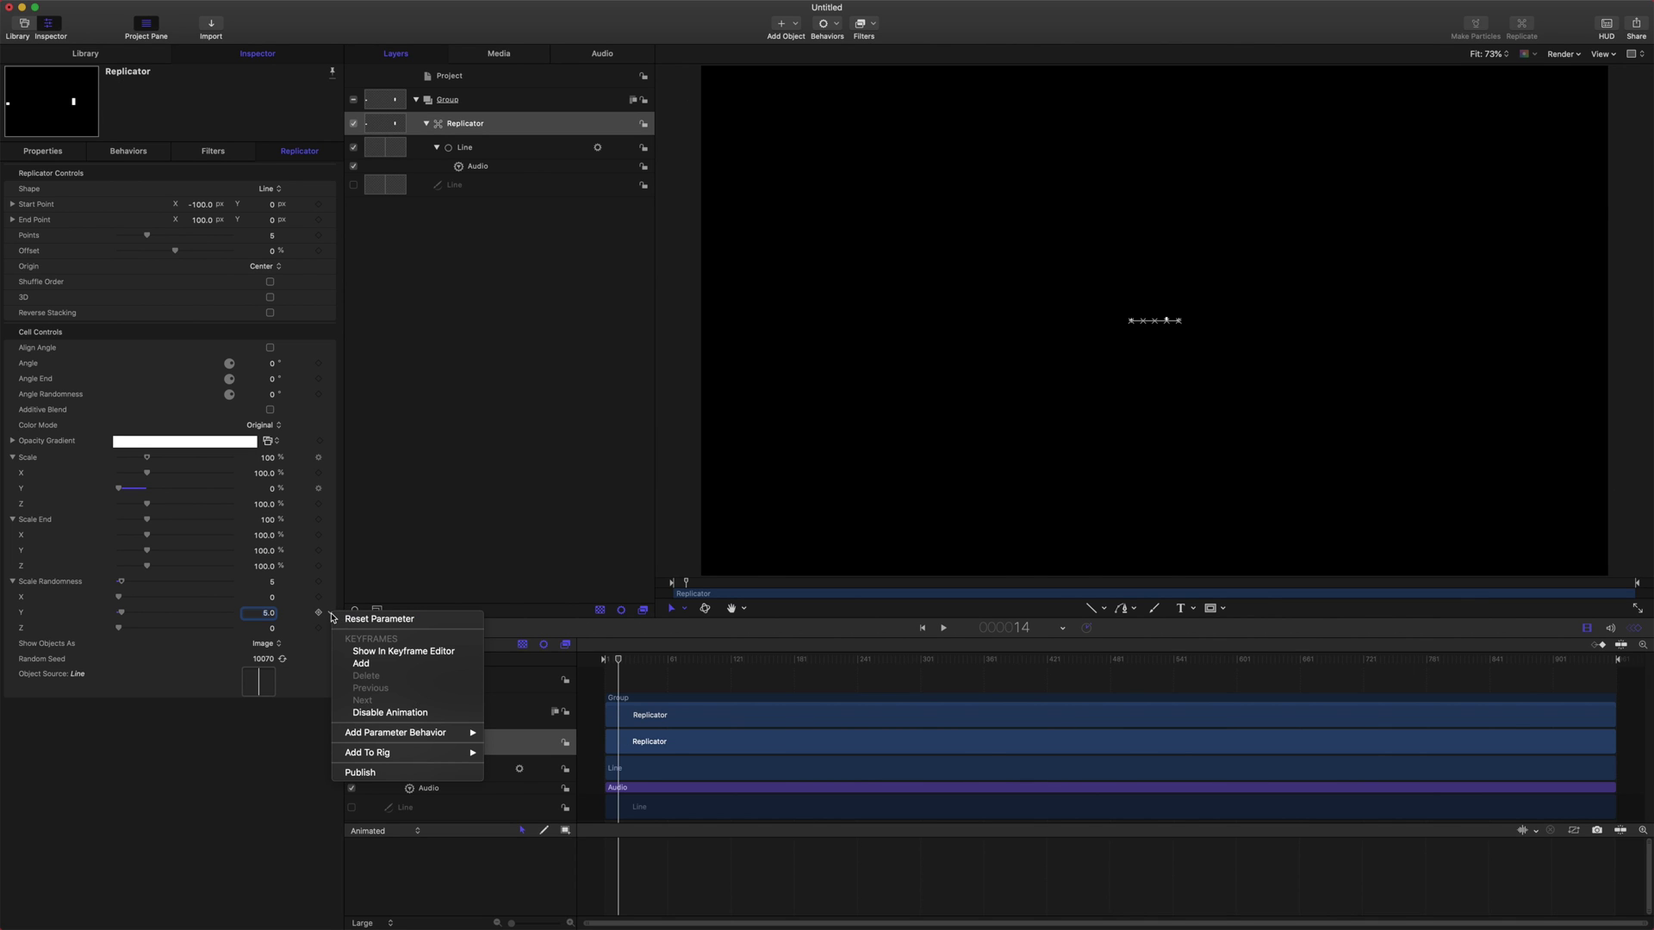
mouse_move(392, 732)
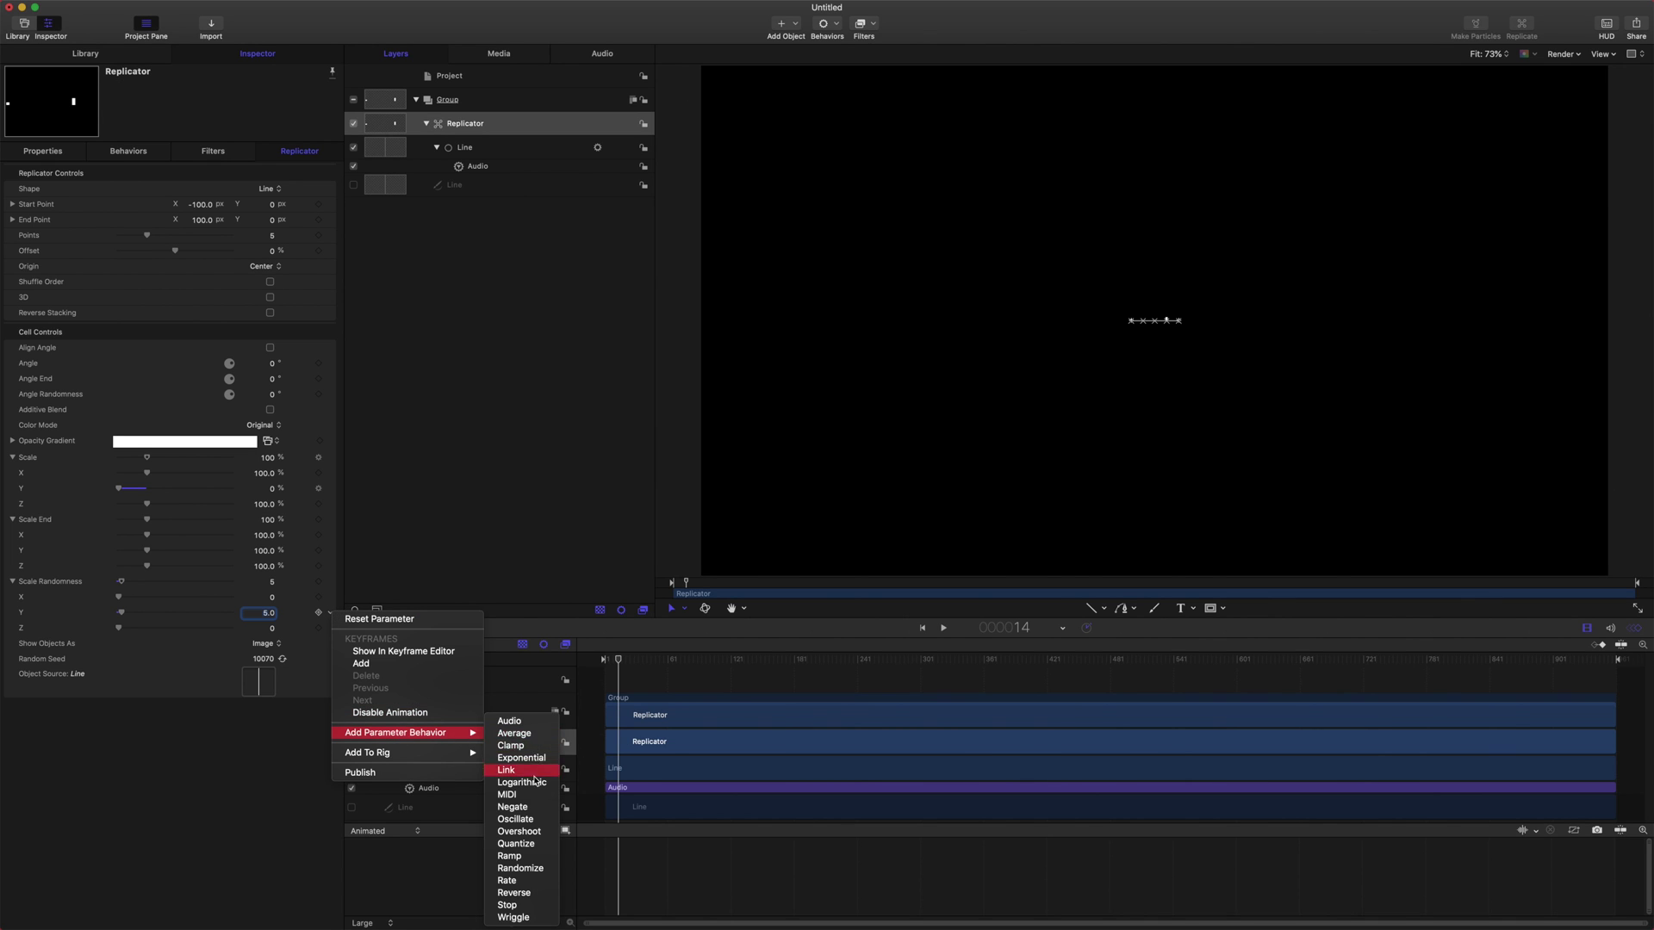
left_click(541, 868)
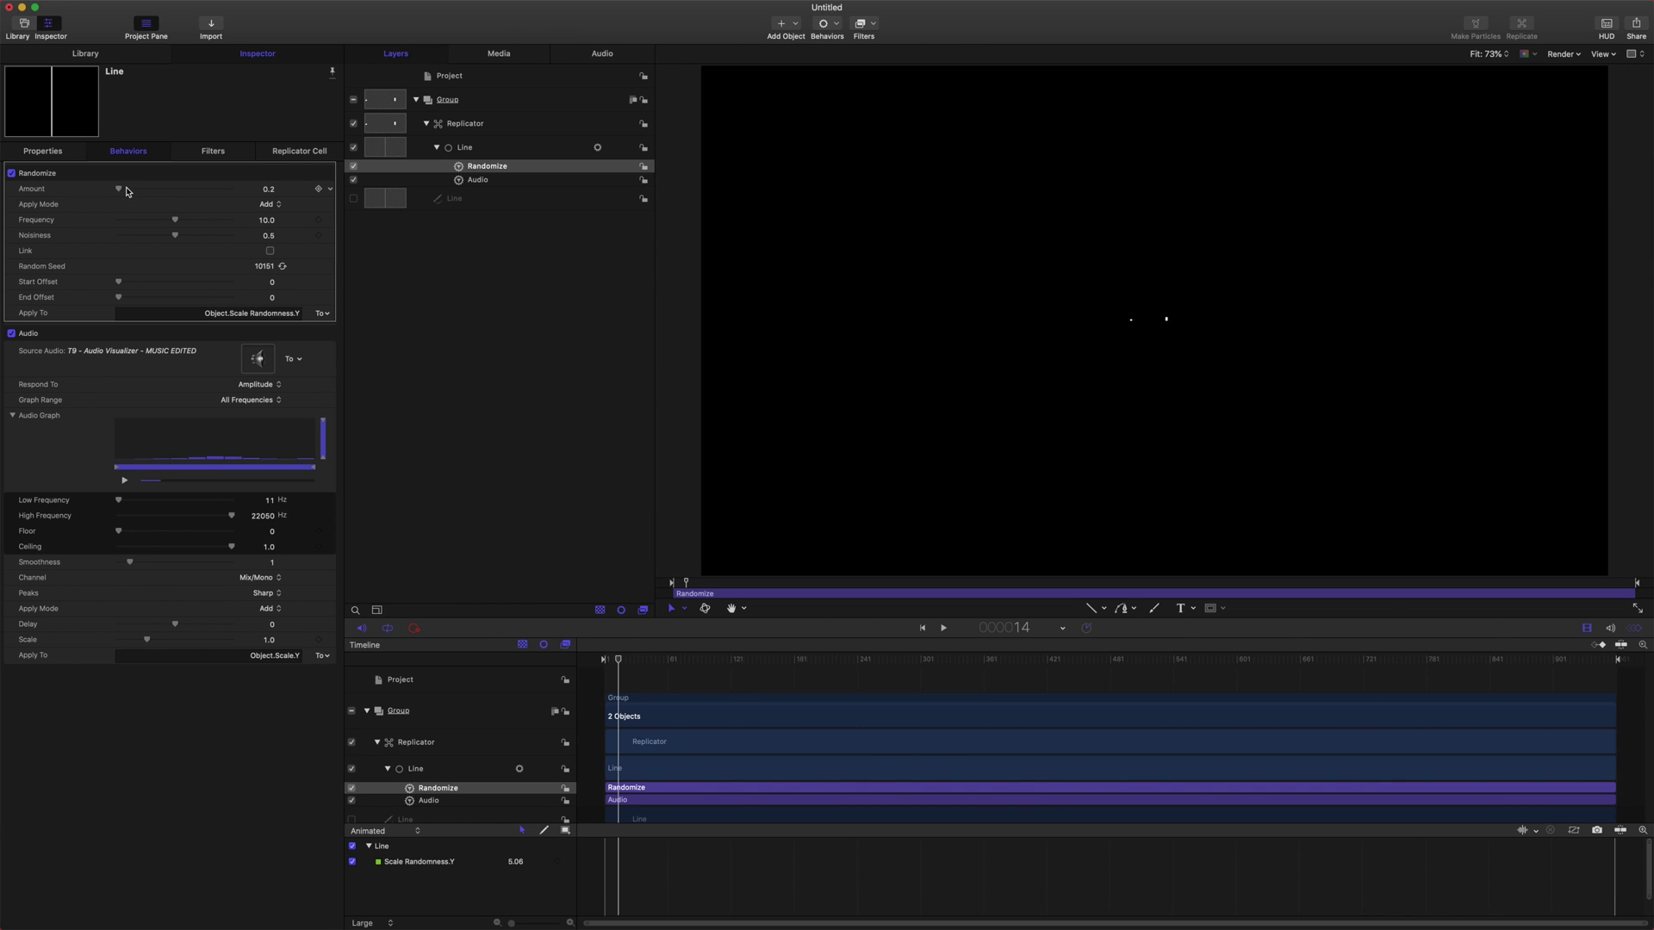
left_click_drag(120, 190, 131, 190)
left_click_drag(175, 235, 186, 221)
left_click_drag(626, 662, 591, 656)
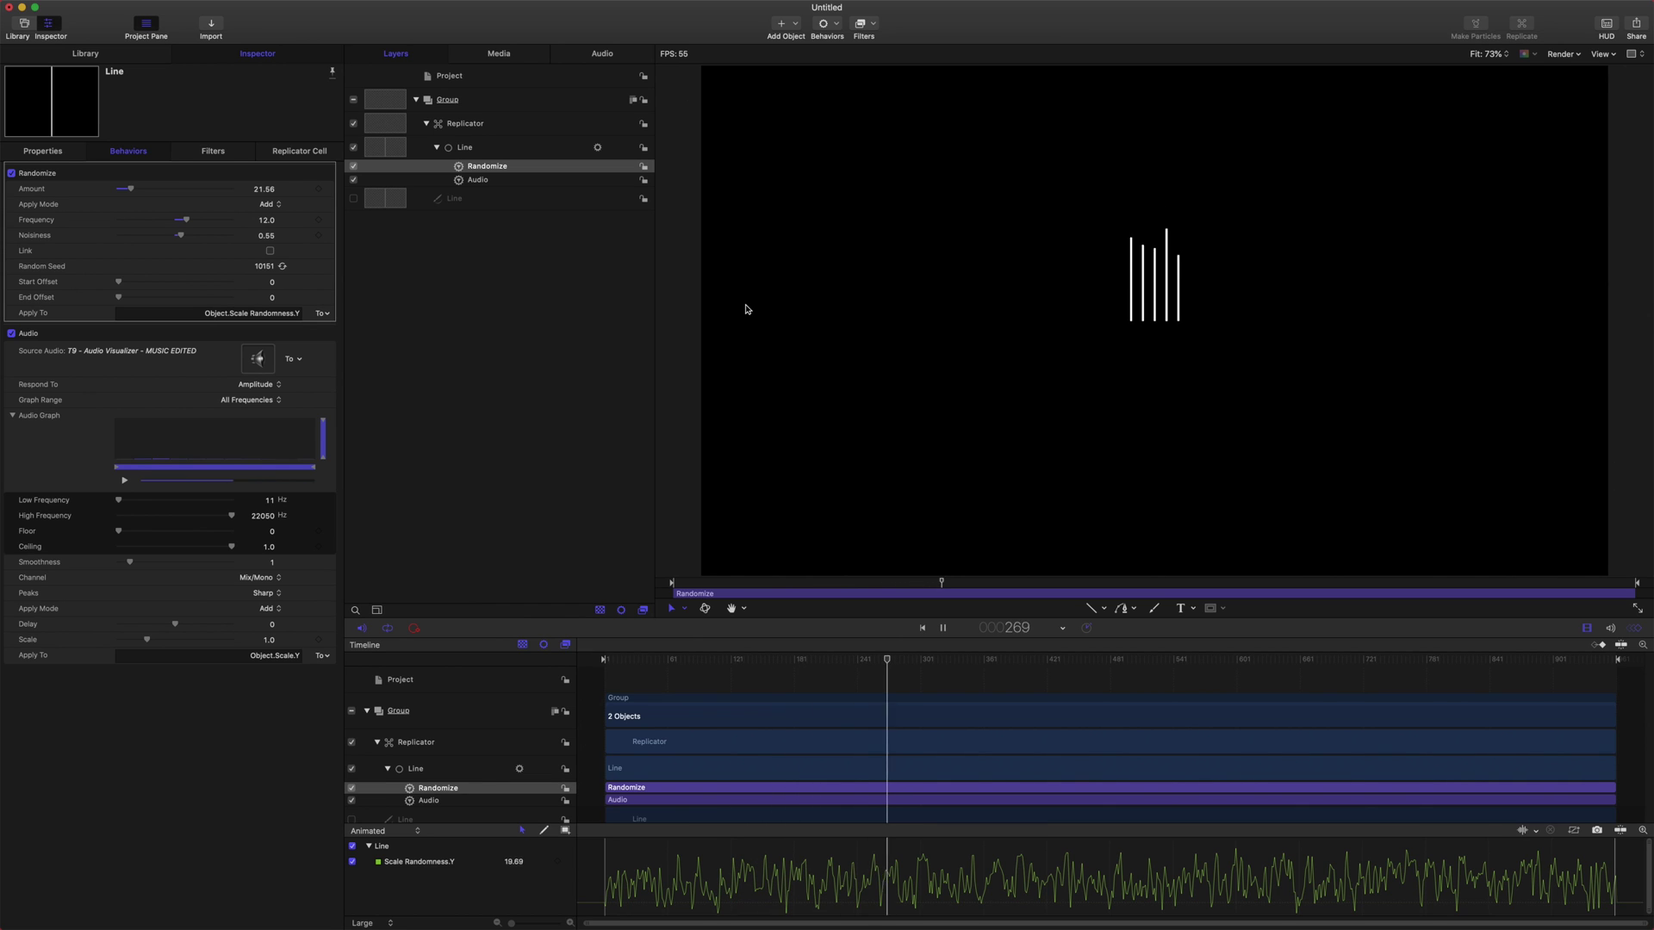
Stop playback, raise the replicator Points, and drag Start Point X to -1140.
key("space")
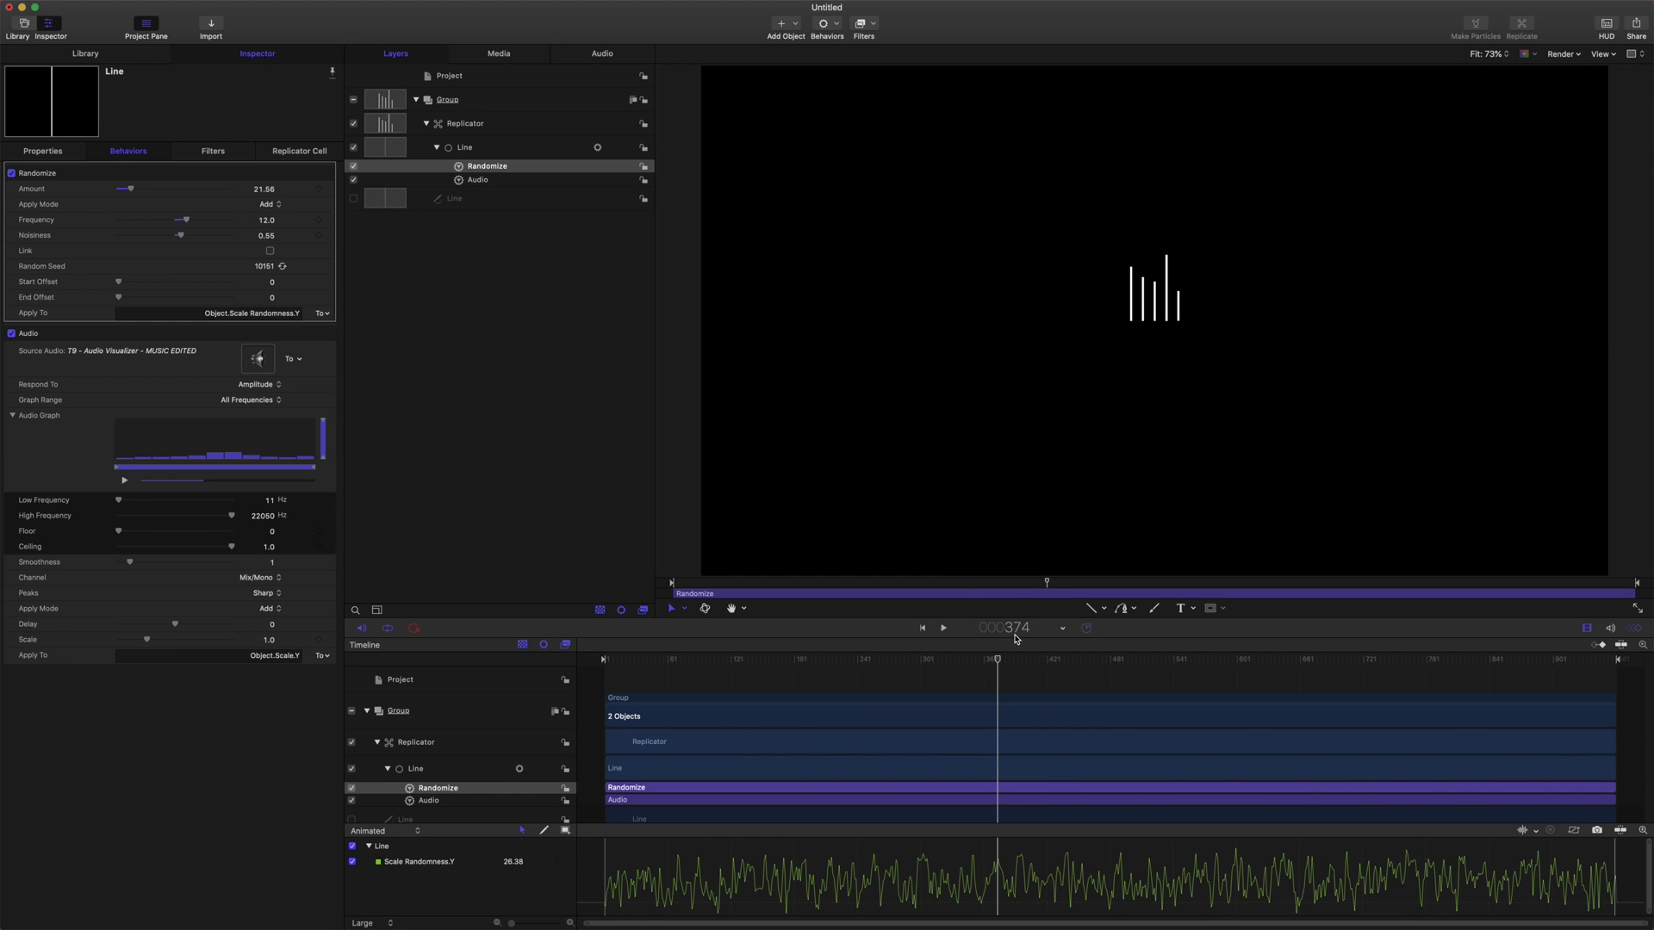
left_click_drag(987, 669, 930, 664)
left_click(496, 131)
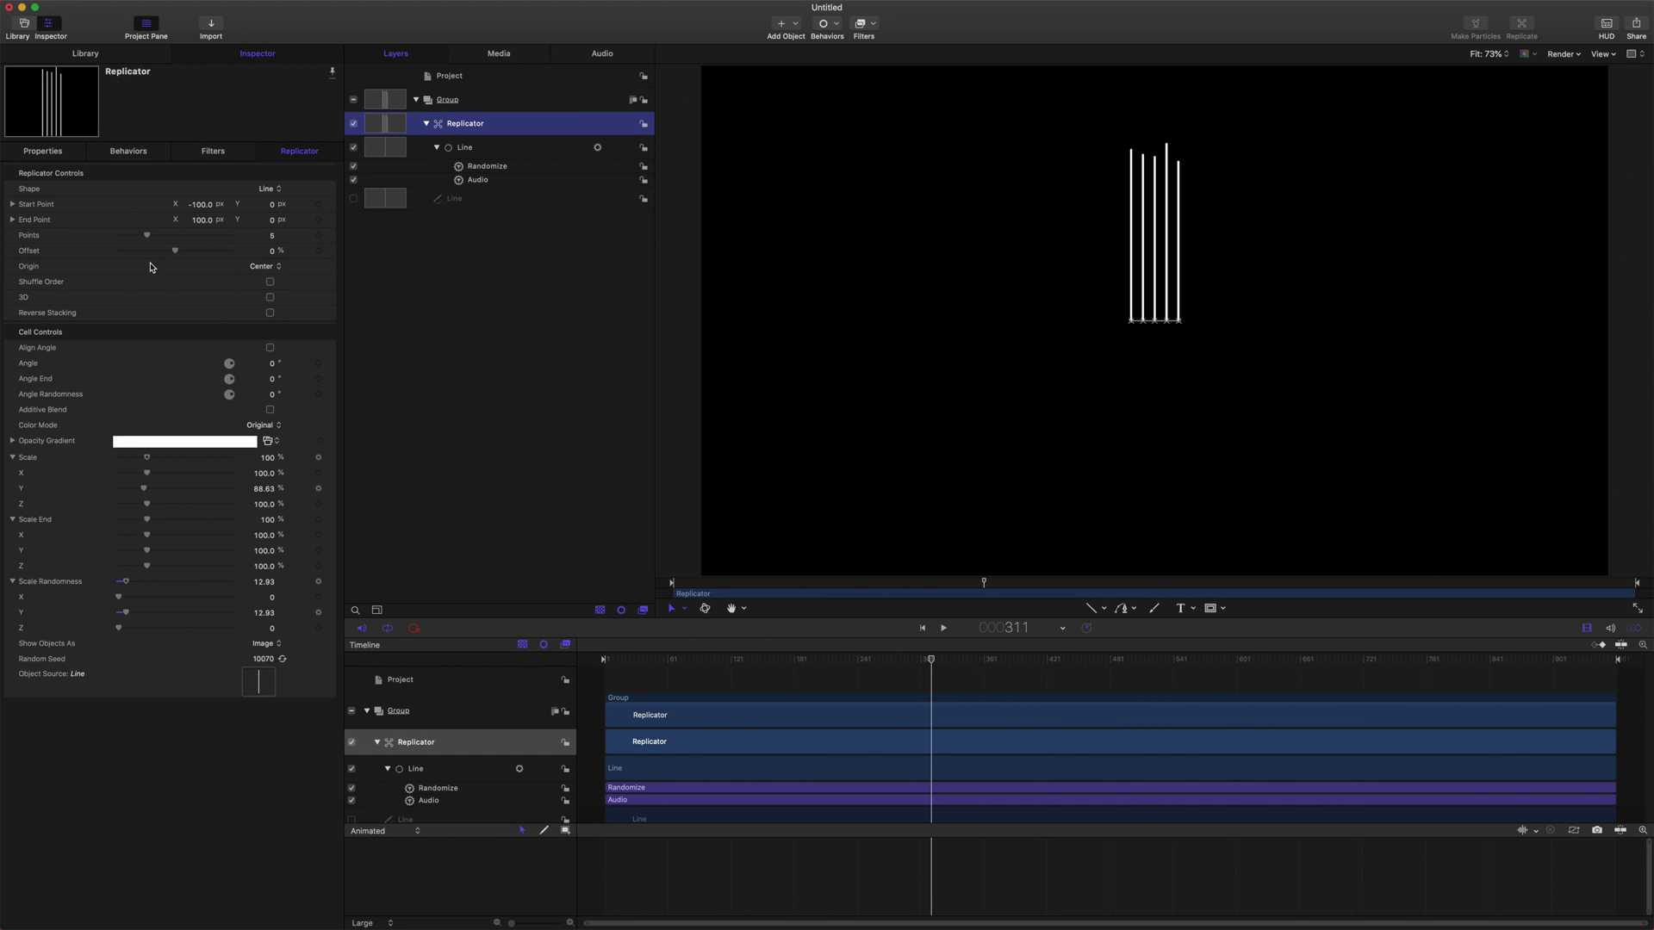
left_click_drag(146, 235, 258, 231)
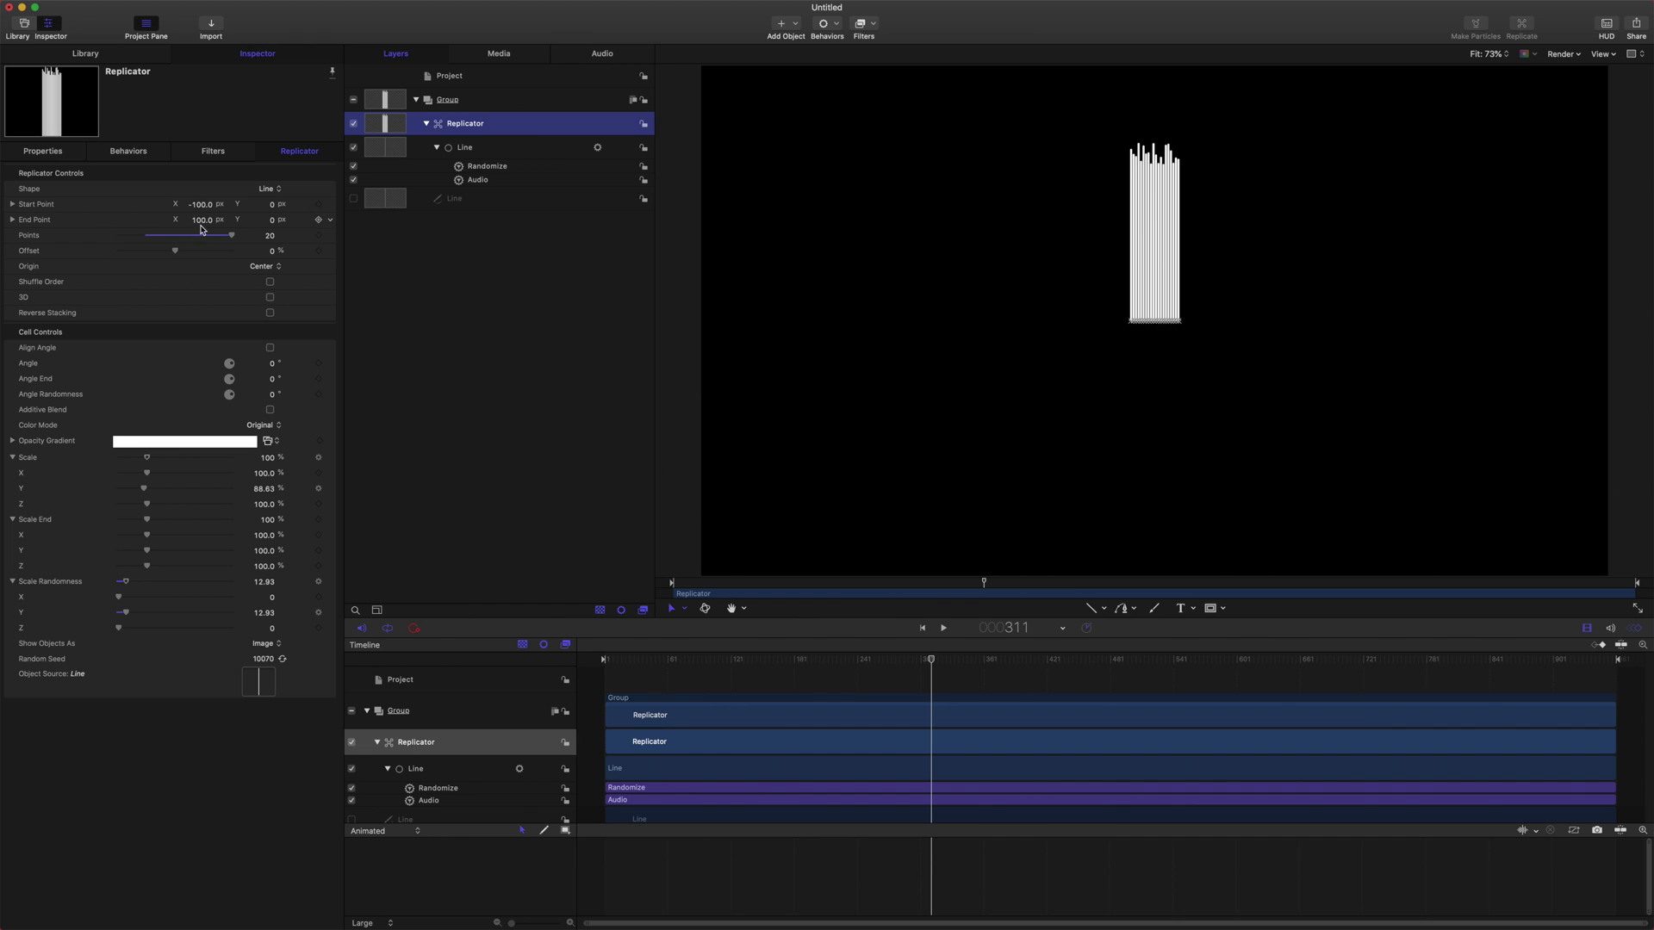
left_click_drag(201, 204, 51, 204)
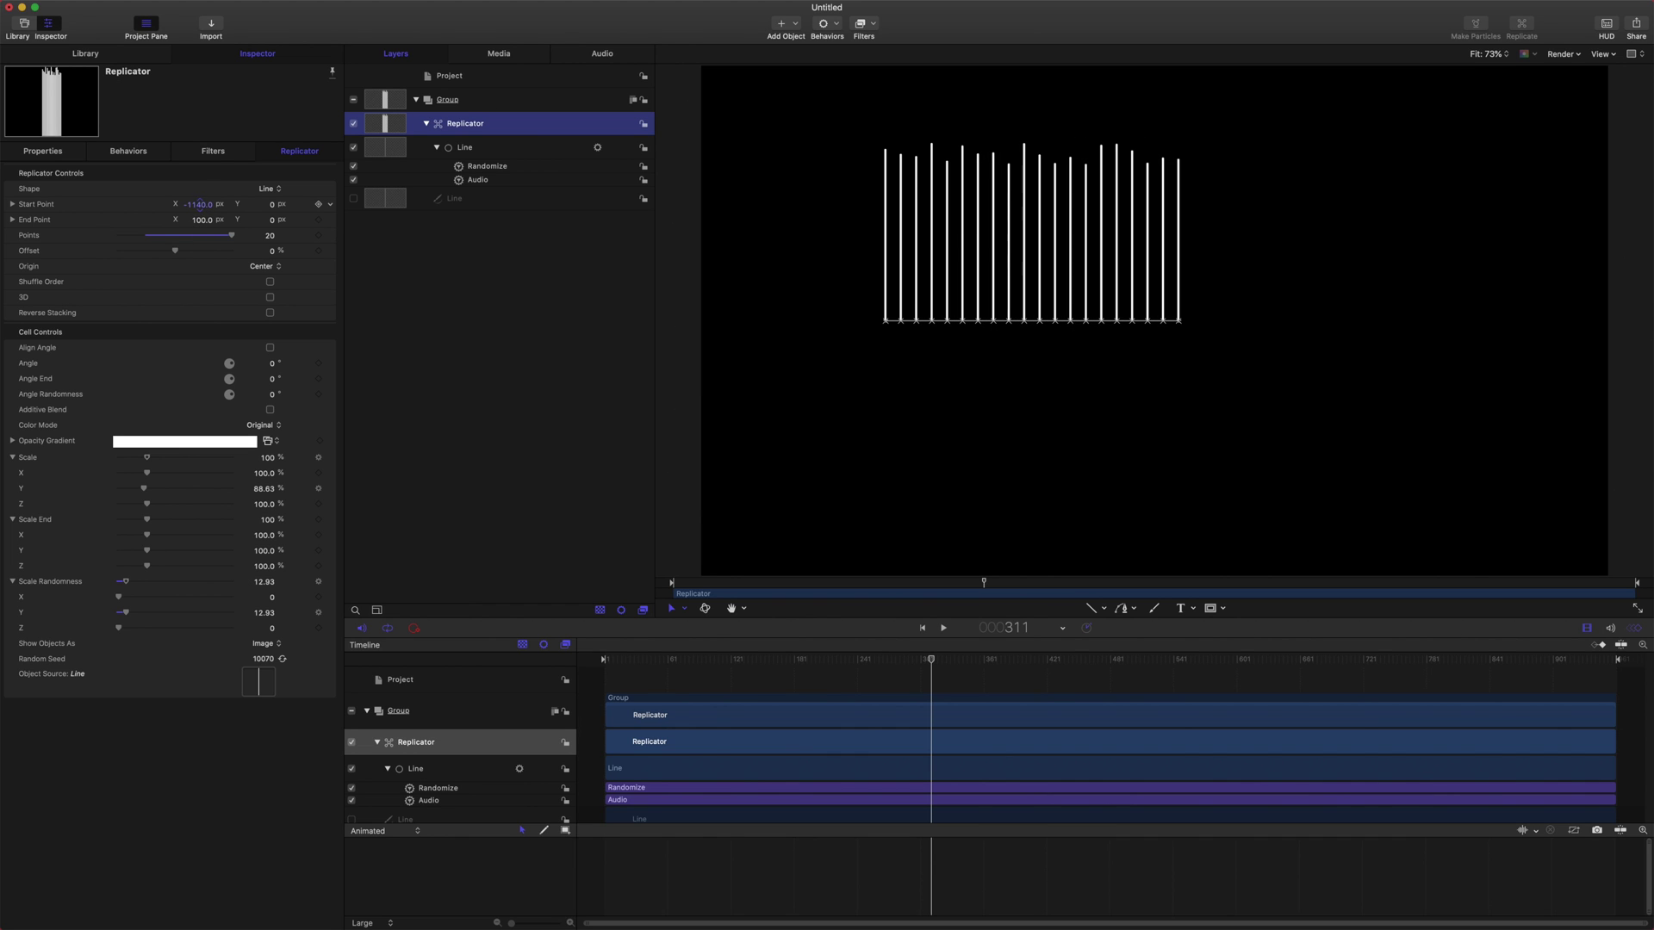
Scrub to preview the wider lines, then reset Points back to 5.
left_click_drag(929, 659, 606, 617)
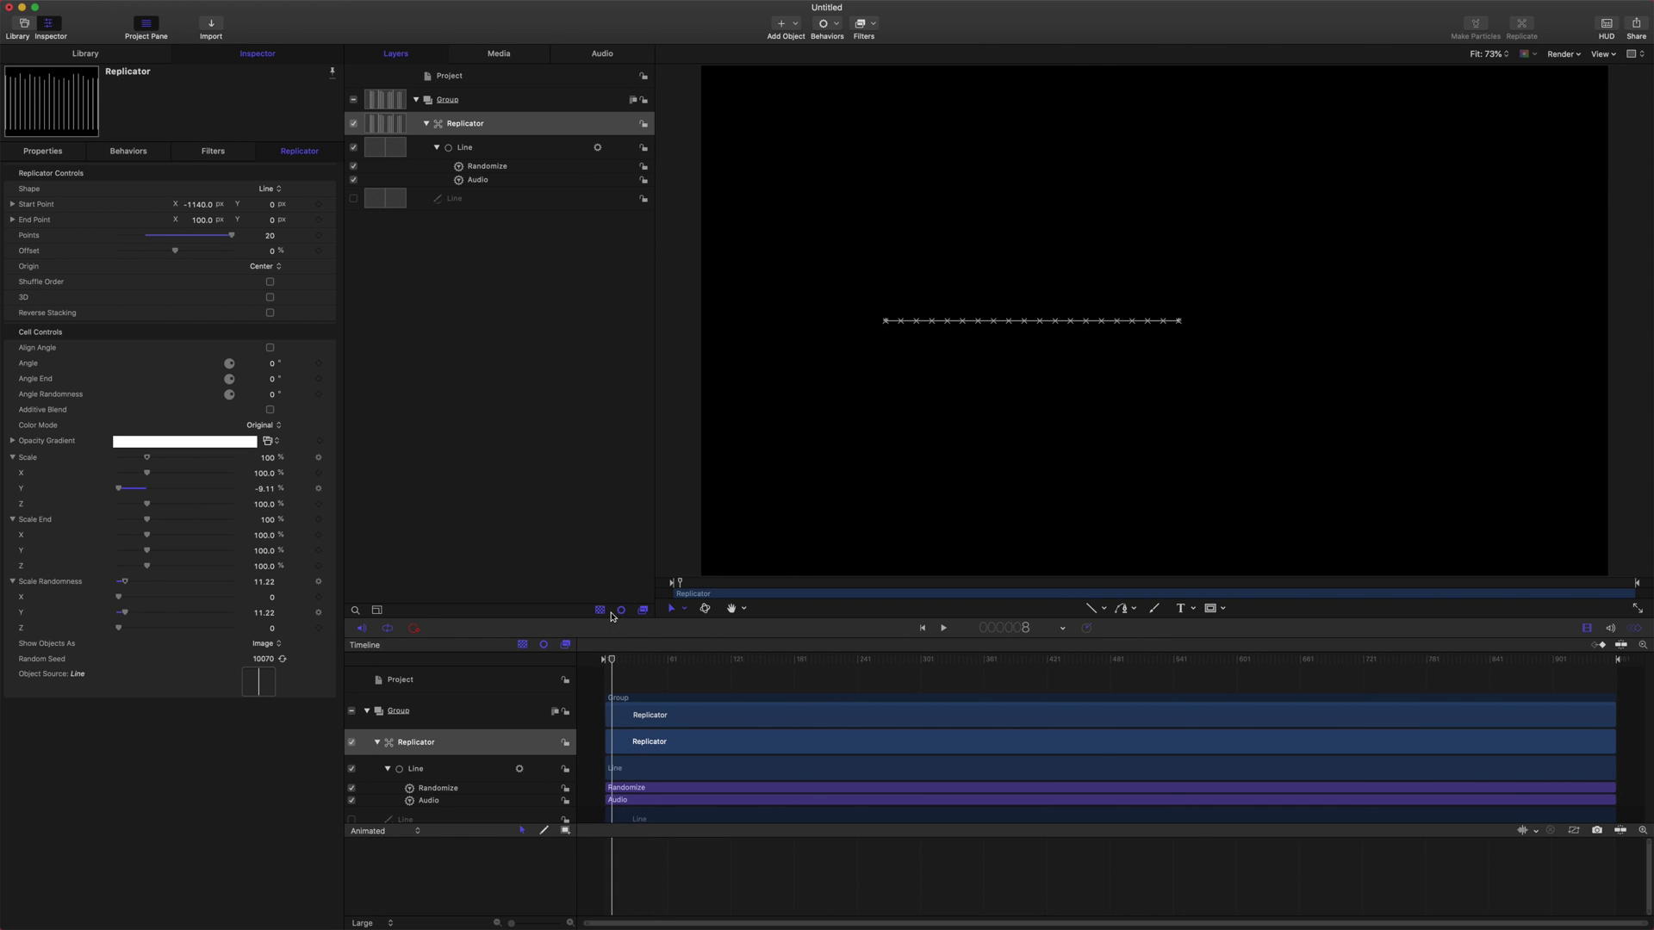
left_click_drag(793, 660, 738, 661)
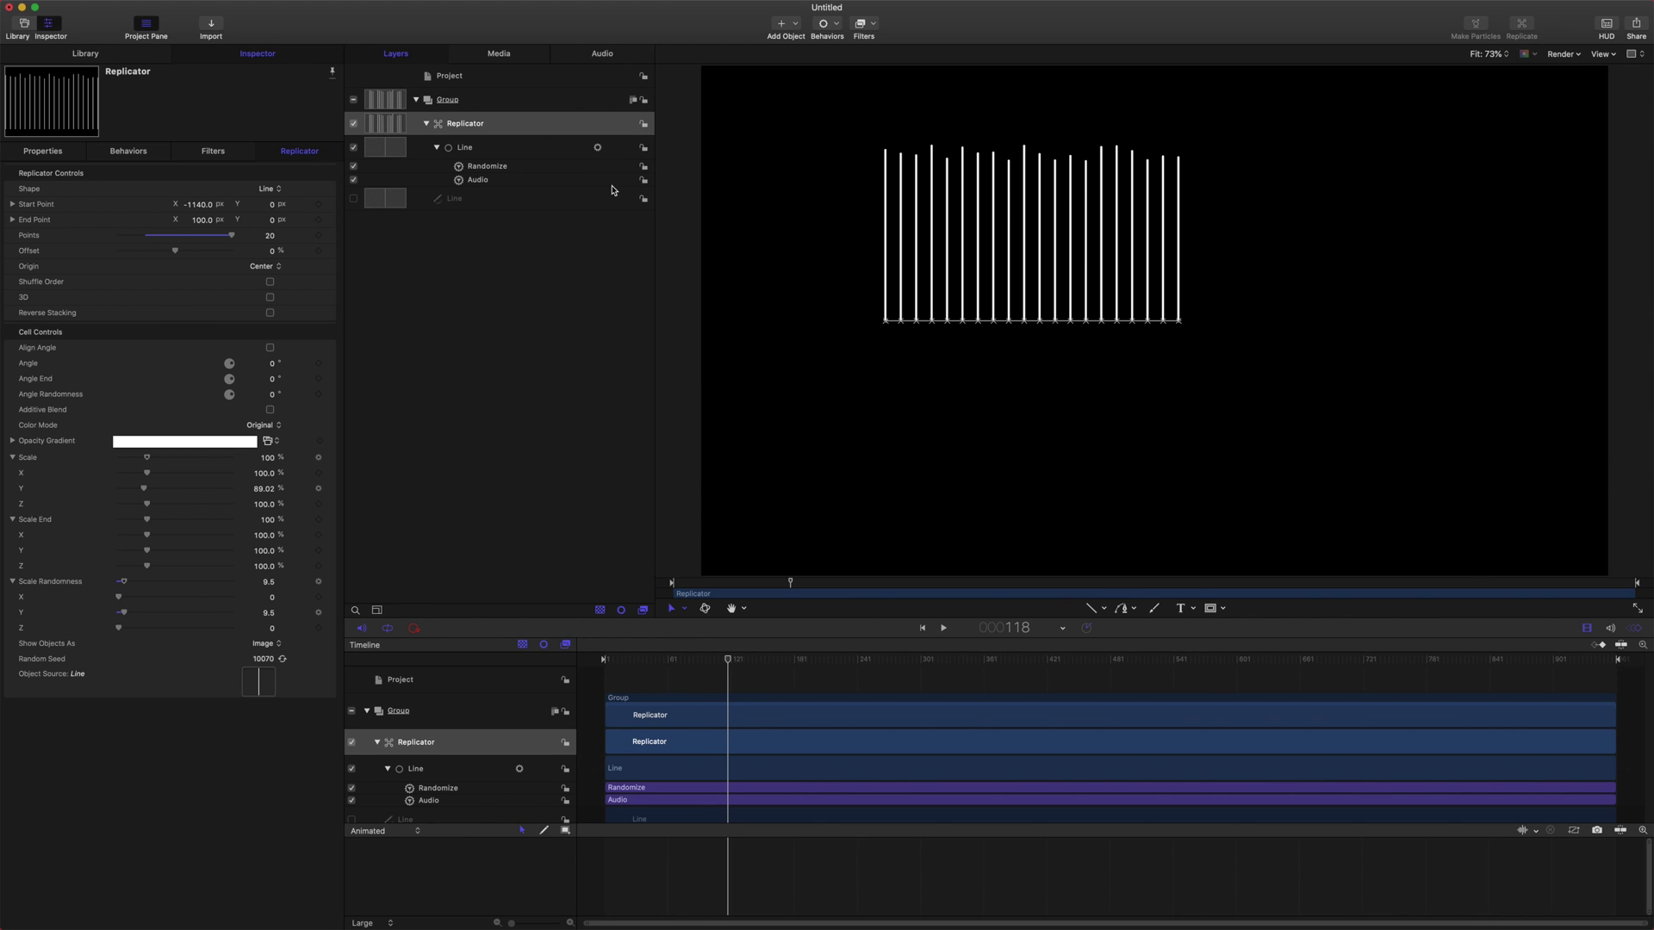
left_click(331, 239)
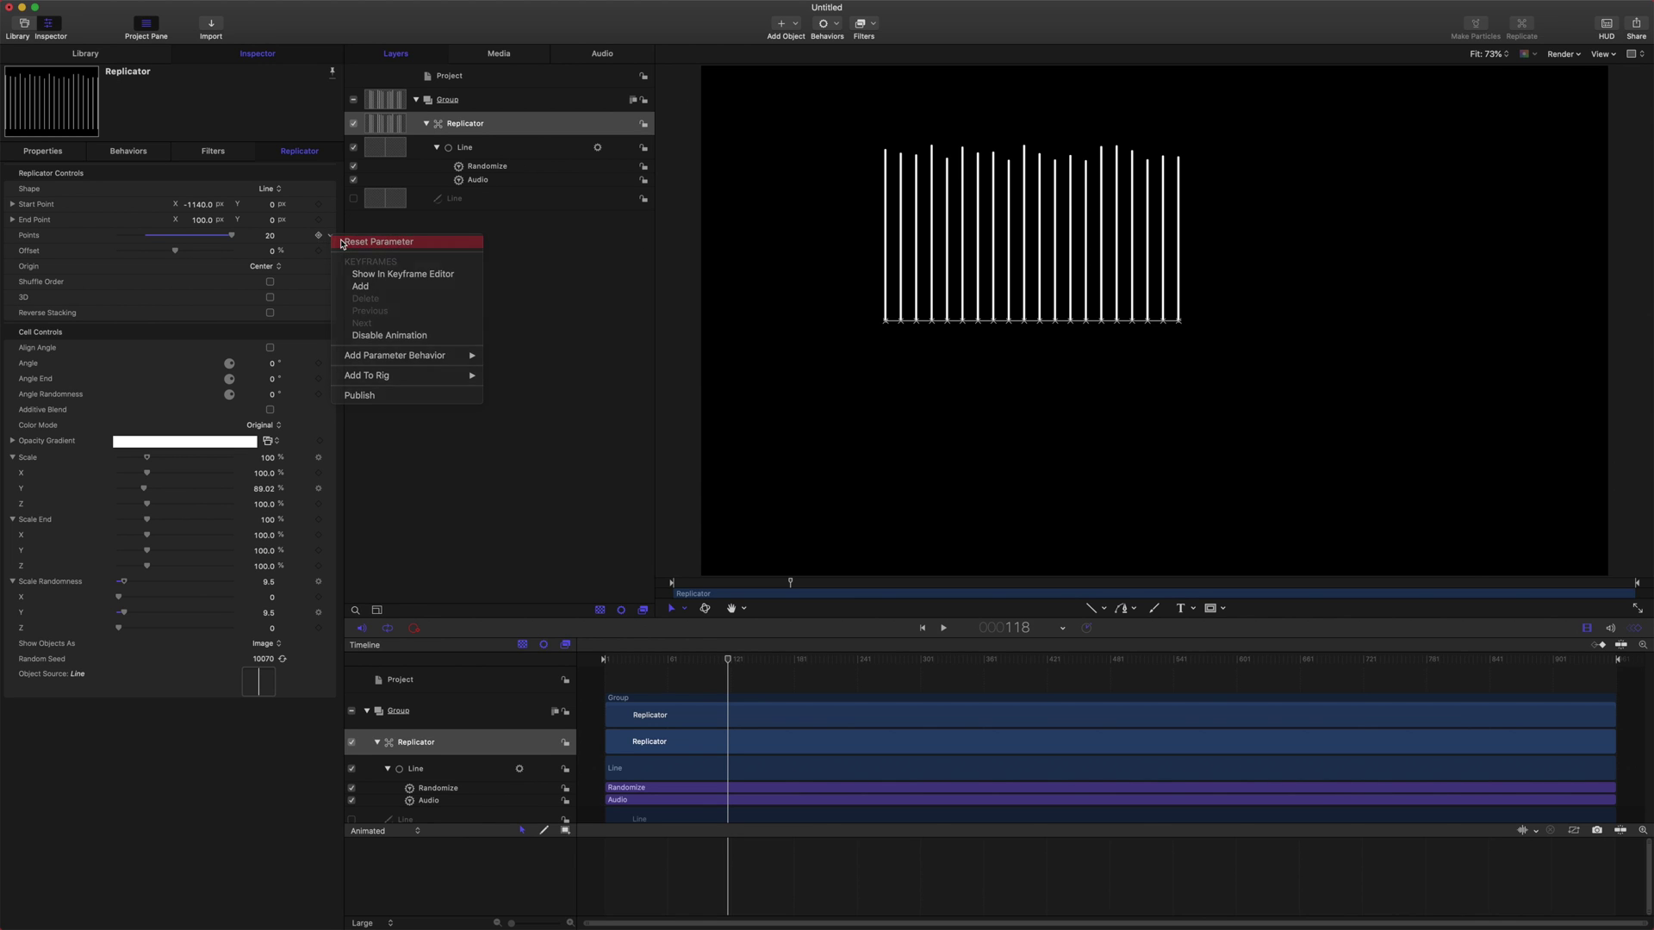
left_click(342, 244)
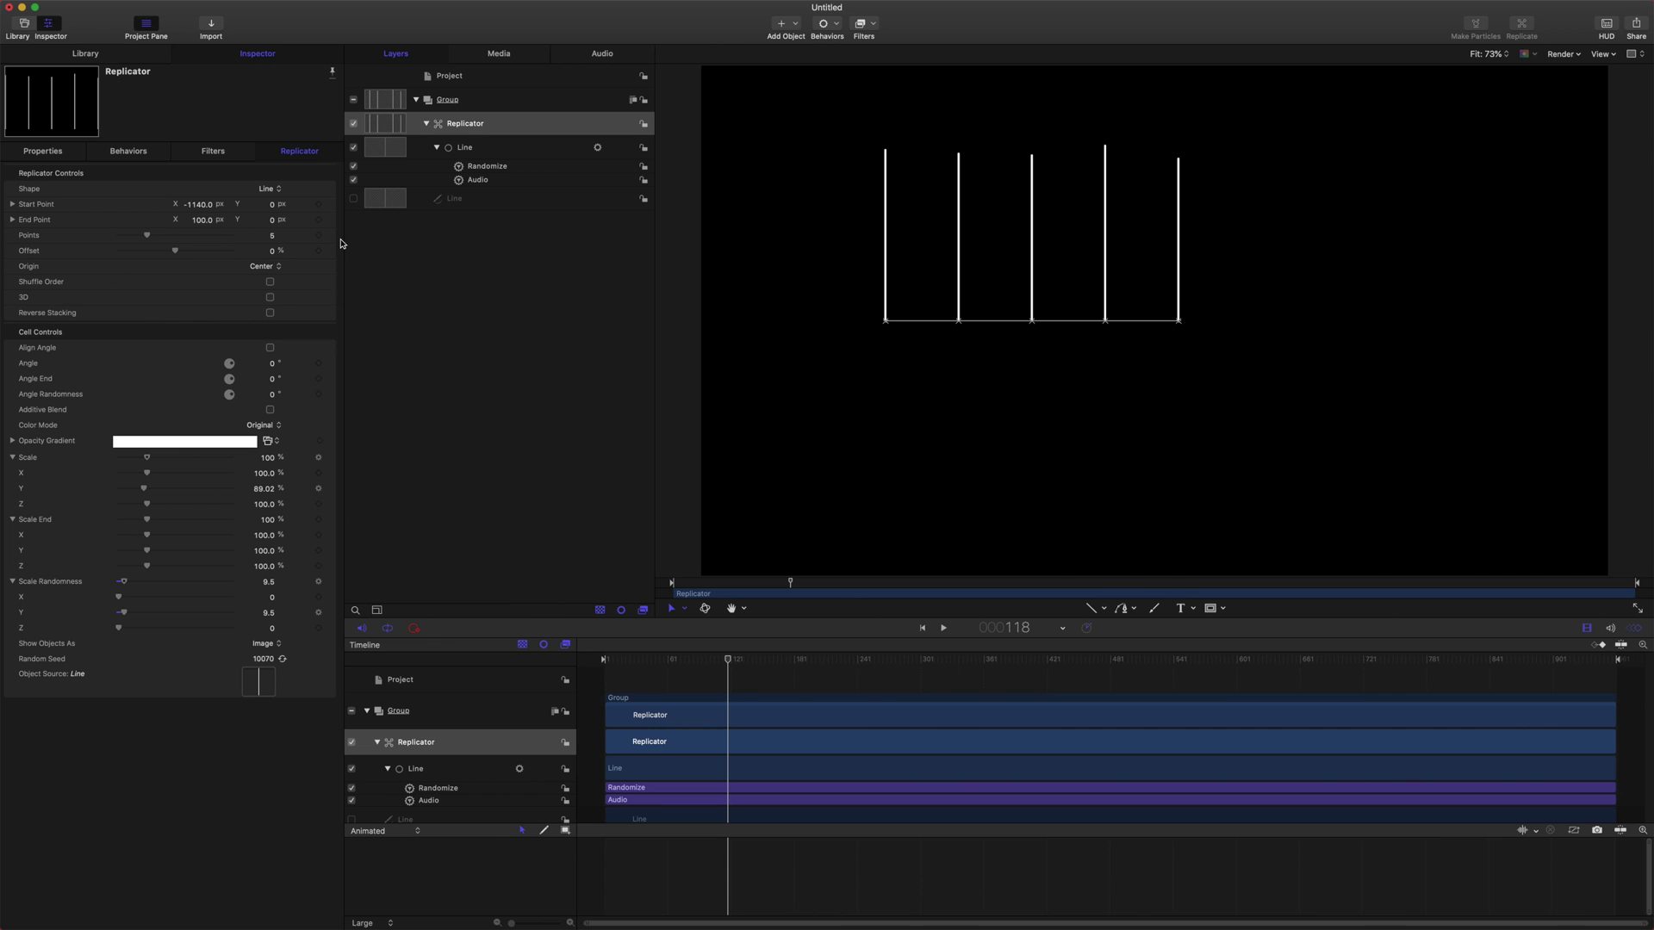
Set the replicator's Start Point X back to -100.
left_click(202, 205)
type("100")
key("Return")
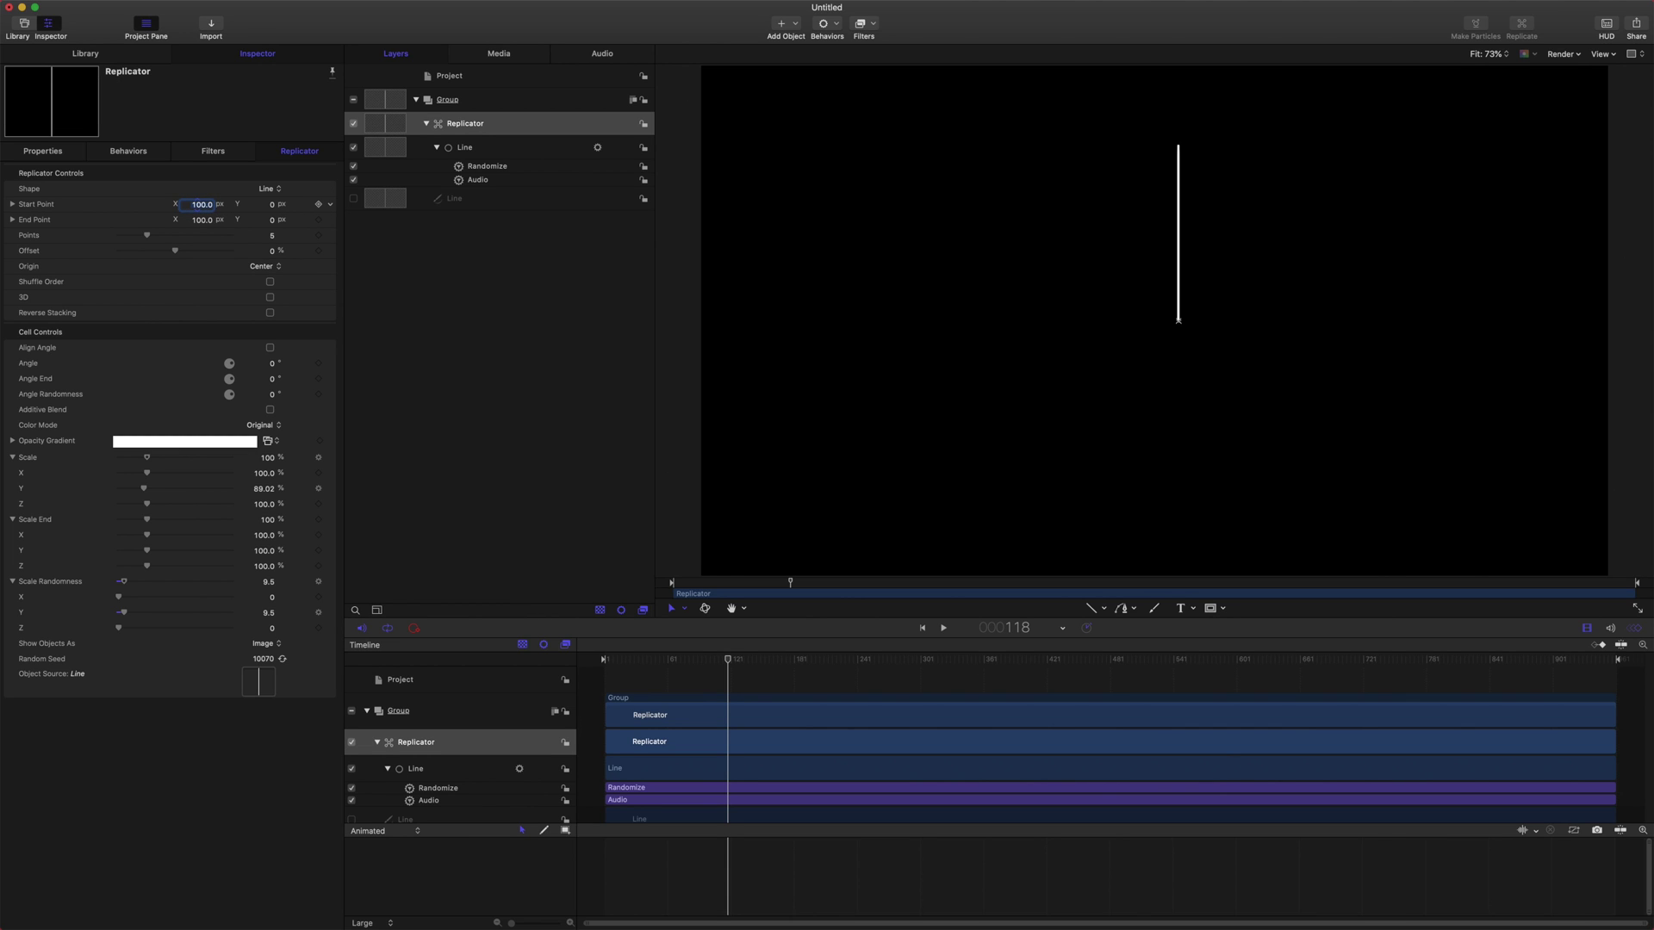
key("BackSpace")
key("Return")
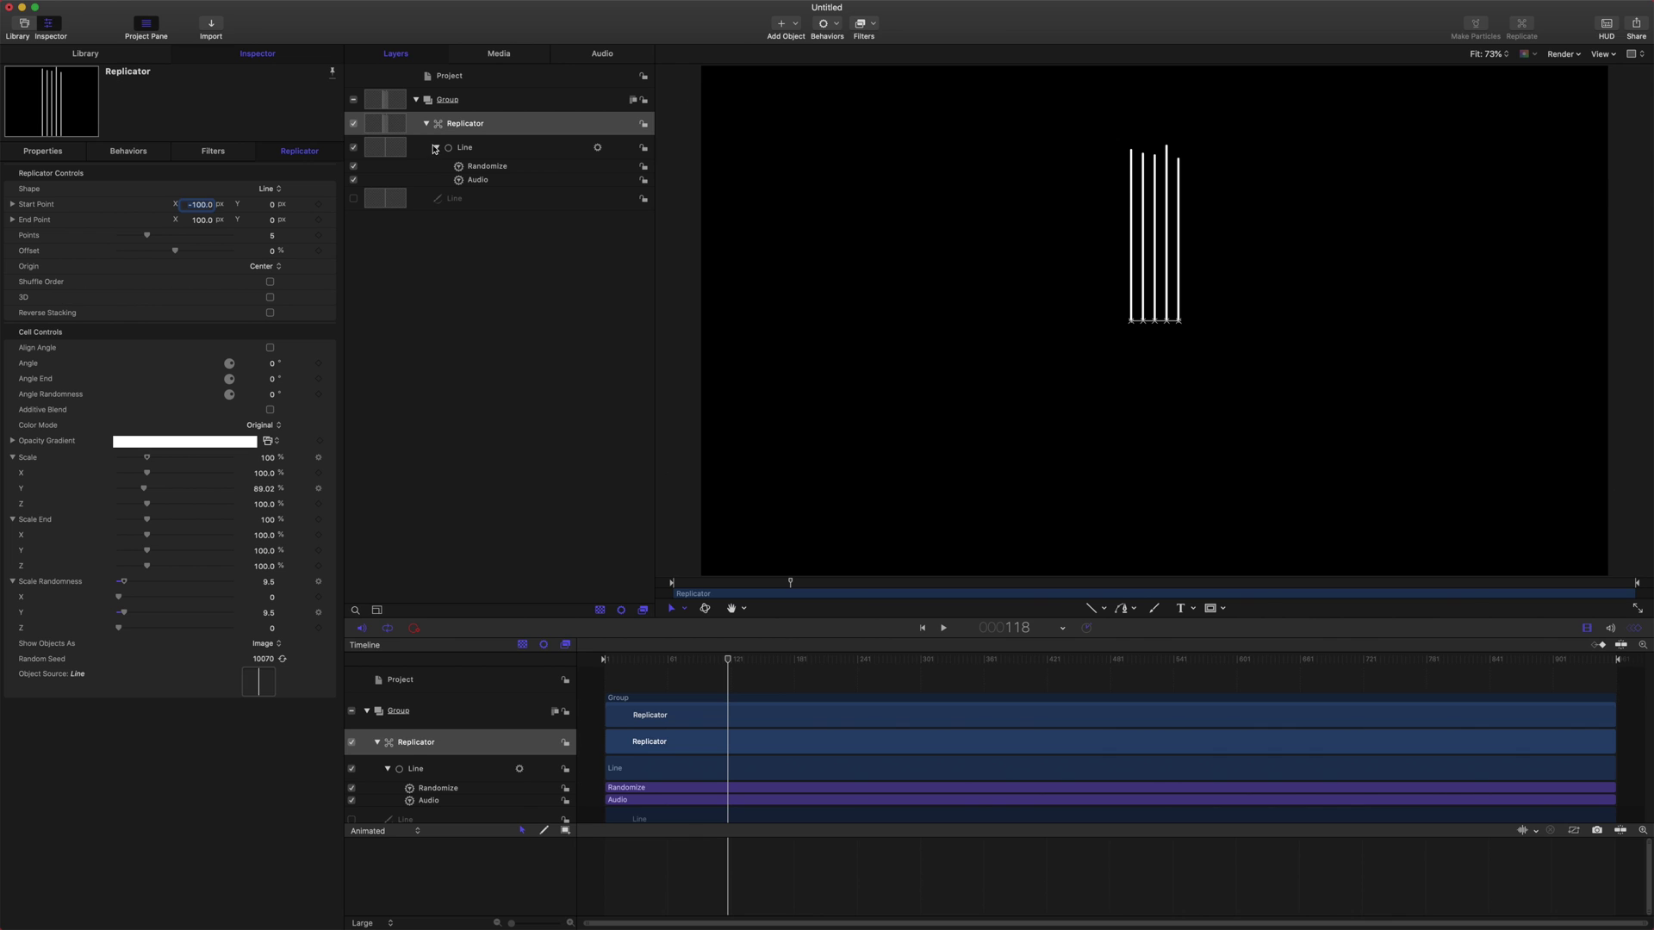
Set the Line's Audio behavior High Frequency to 20 Hz and preview the bass reaction.
left_click(476, 179)
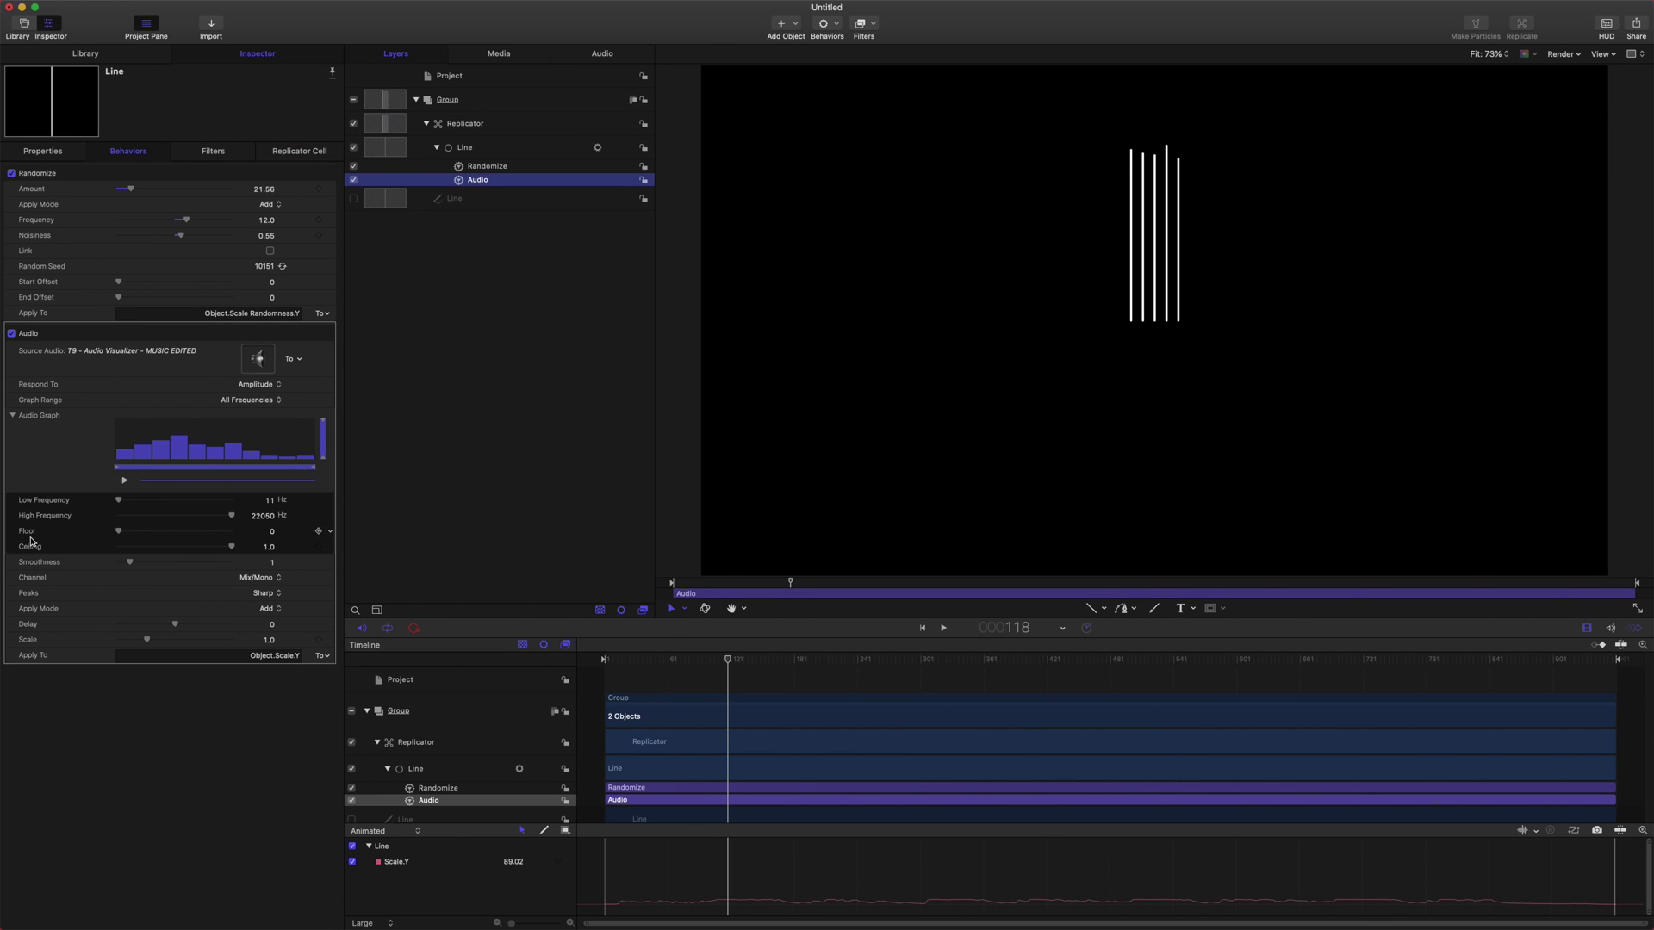
left_click(39, 518)
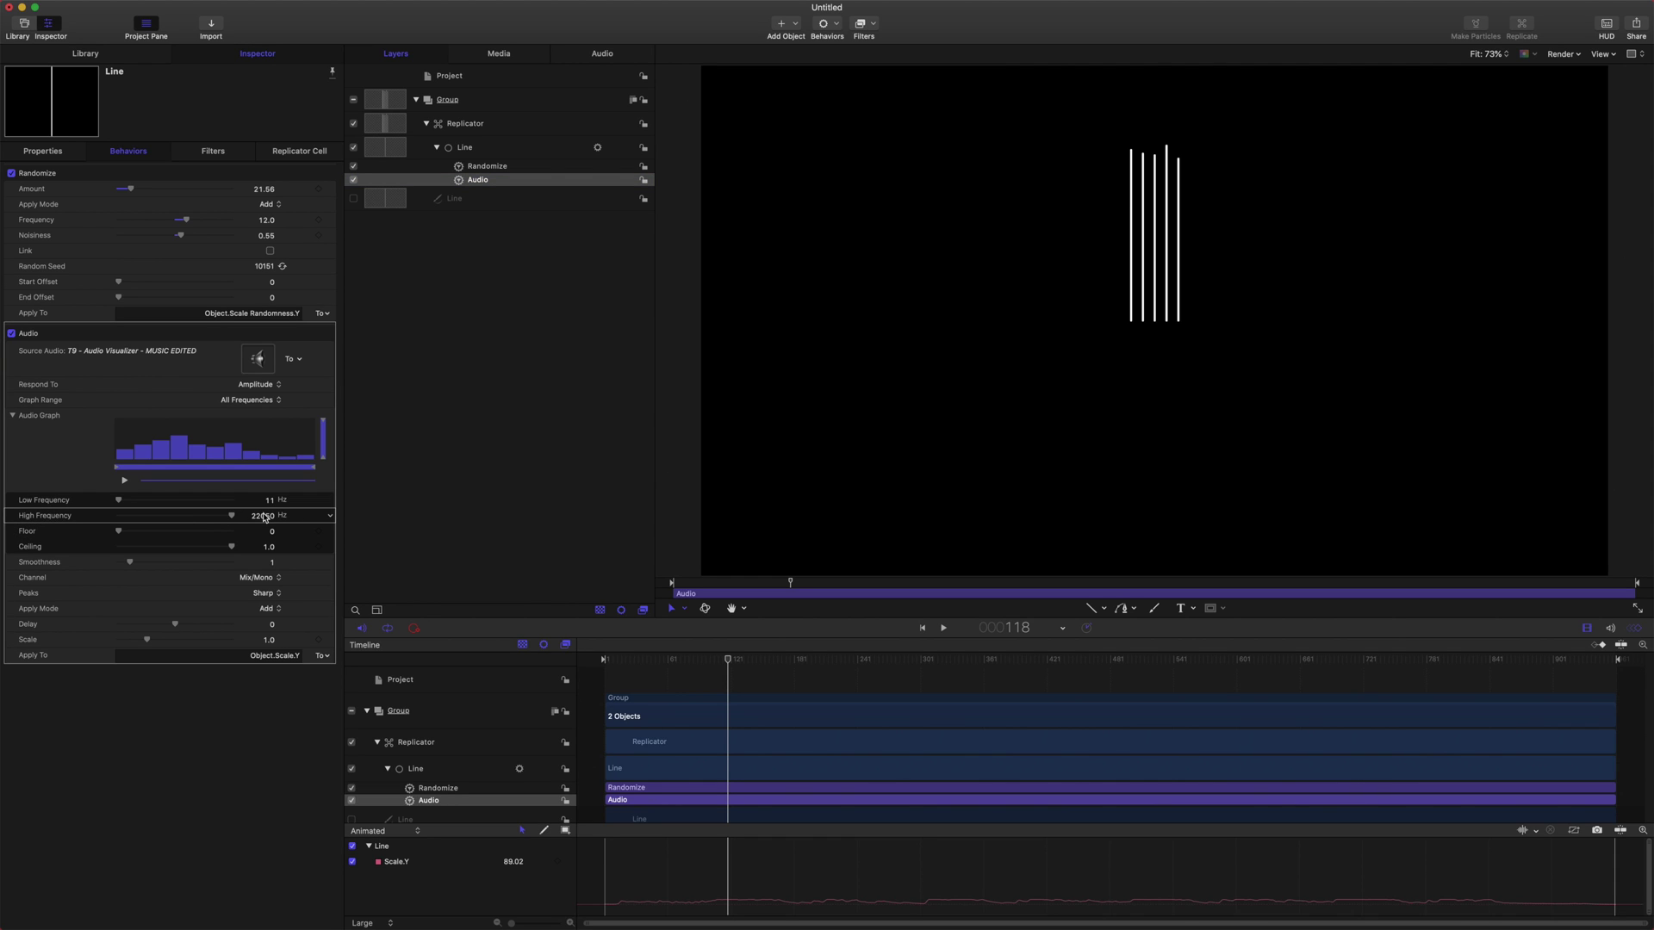
left_click(263, 516)
type("20")
key("Return")
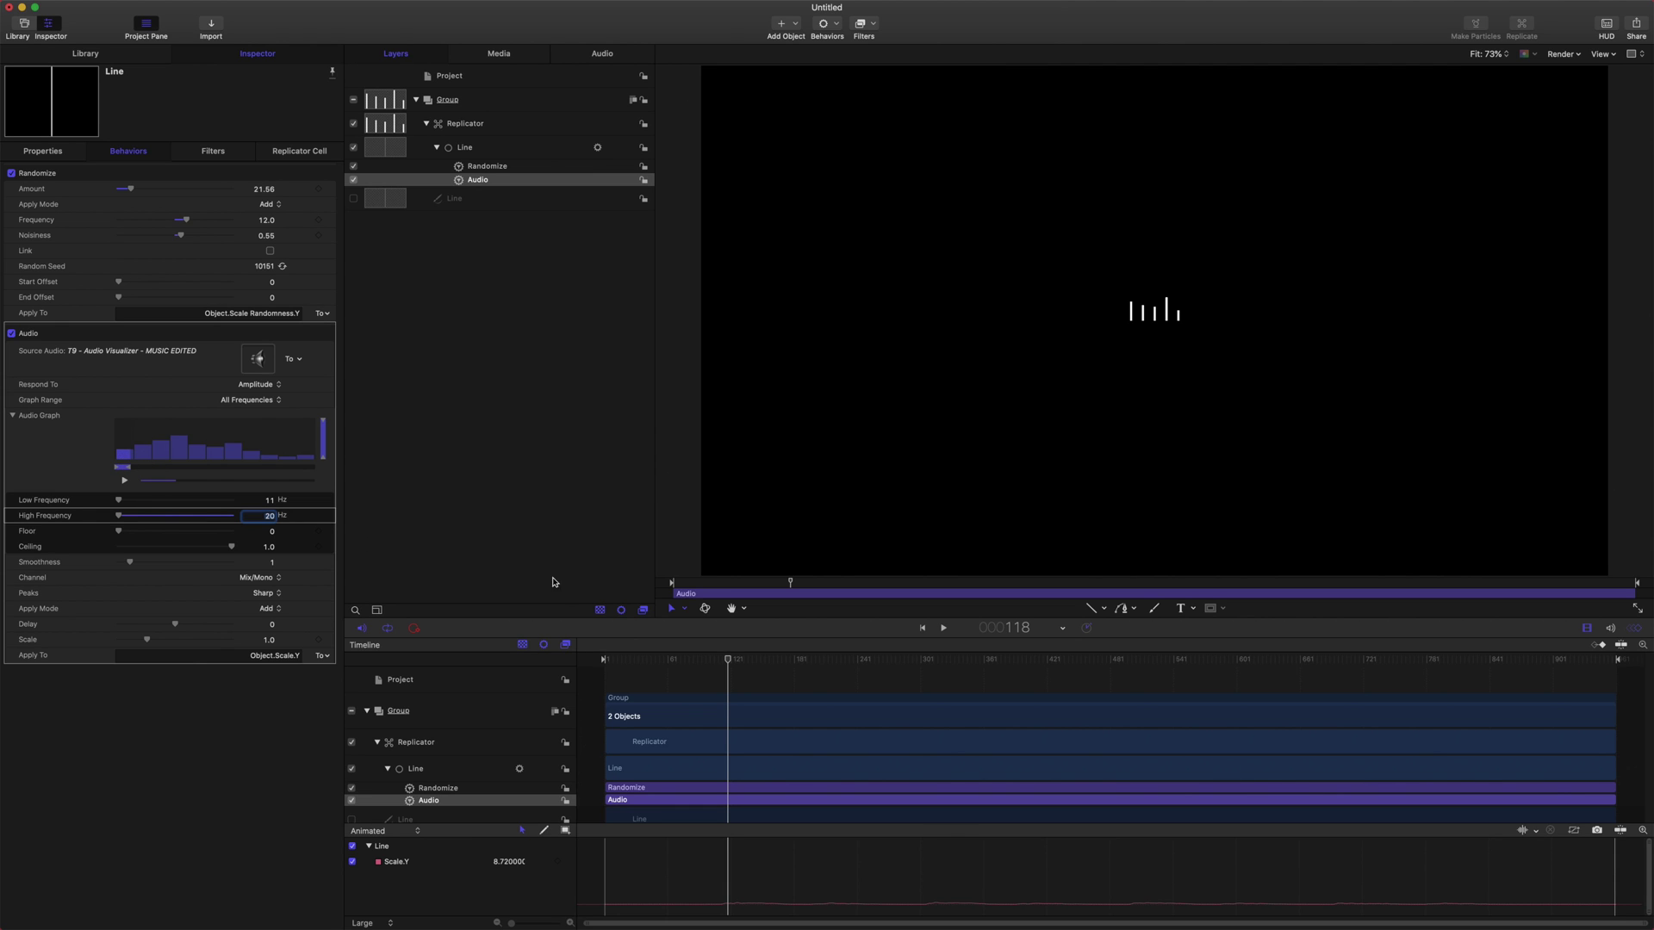
left_click_drag(666, 662, 725, 659)
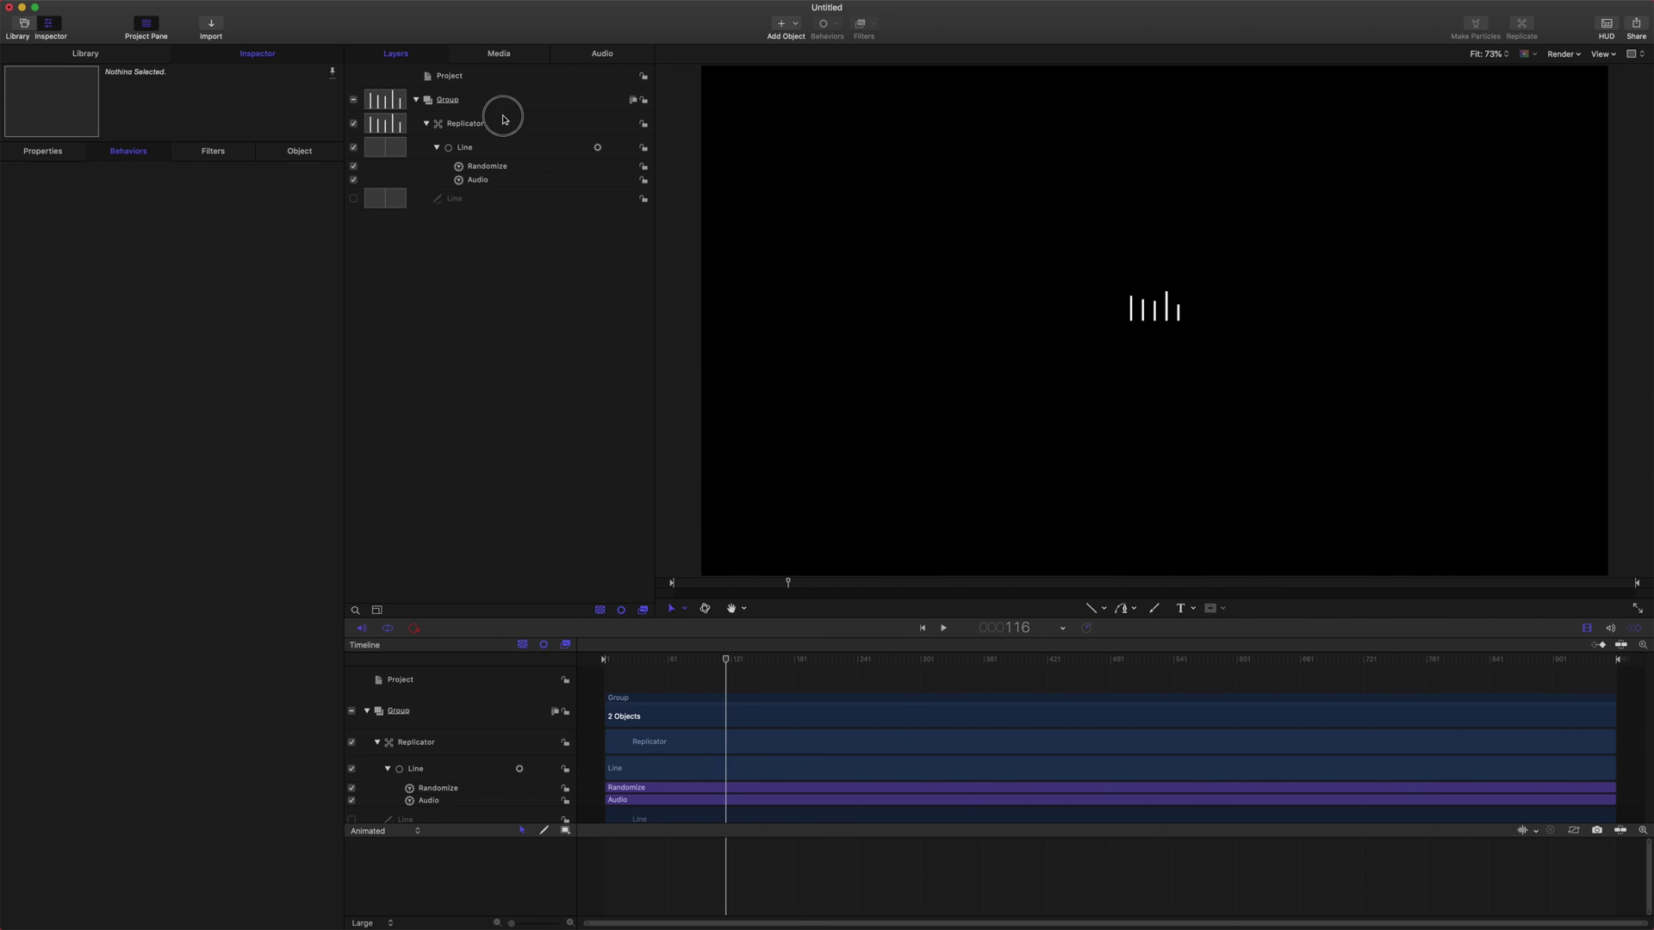
left_click(506, 122)
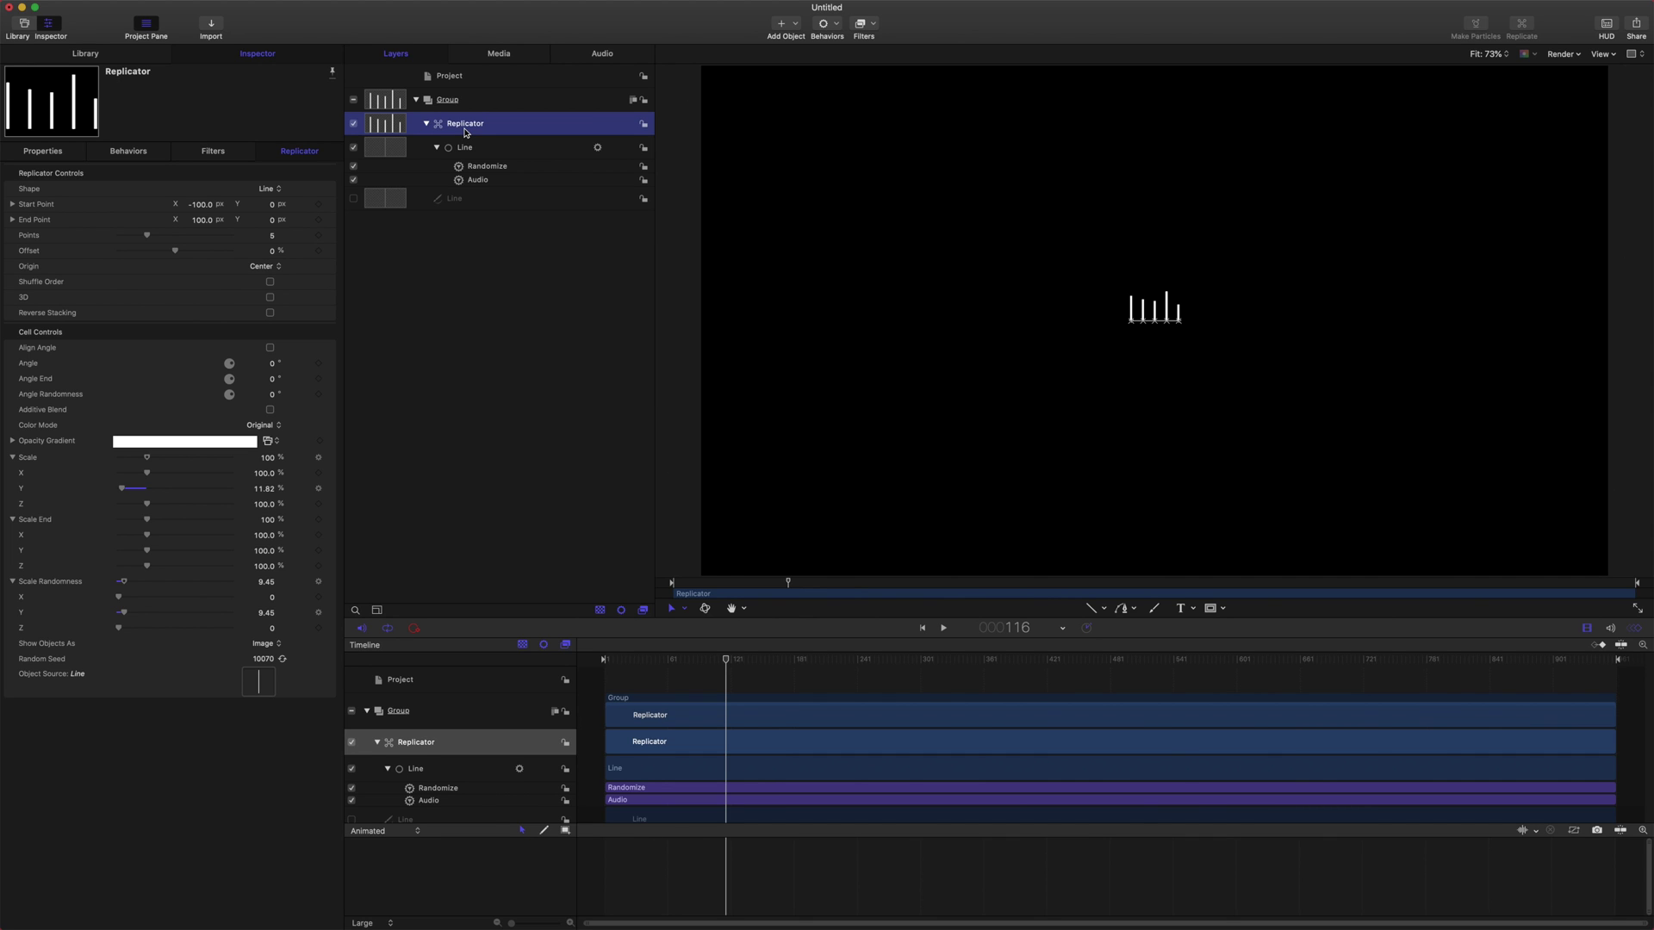
Duplicate the Replicator with Cmd+D, creating copies up to Replicator copy 10.
key("super+d")
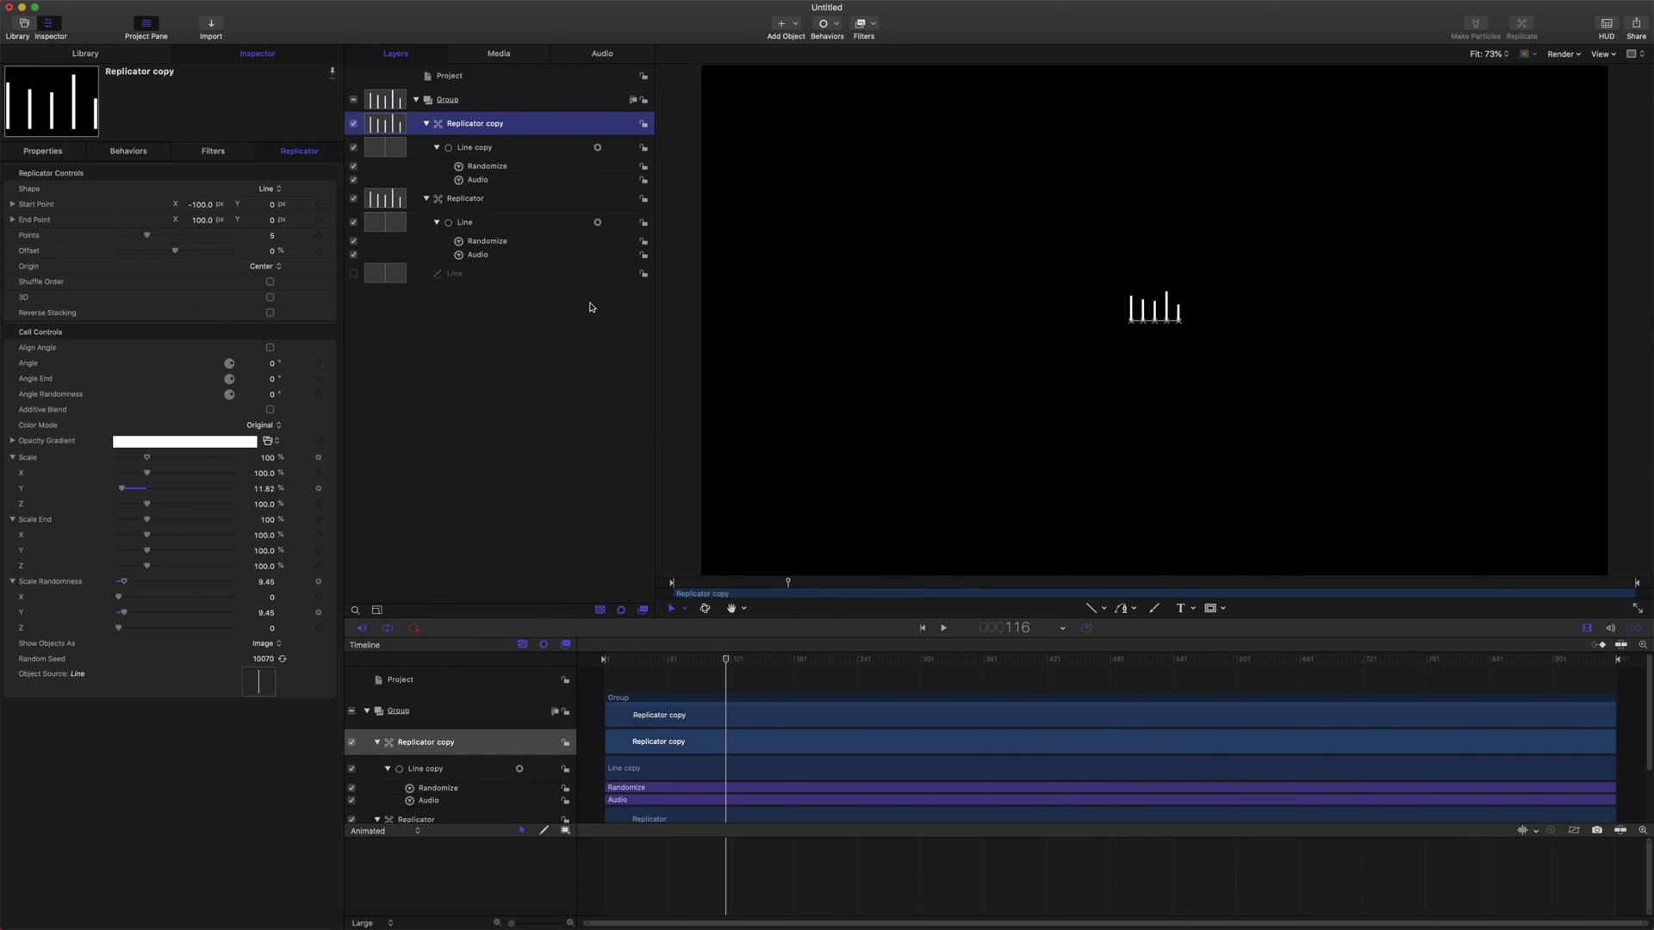
key("super+d")
key("super+d")
key("super+d")
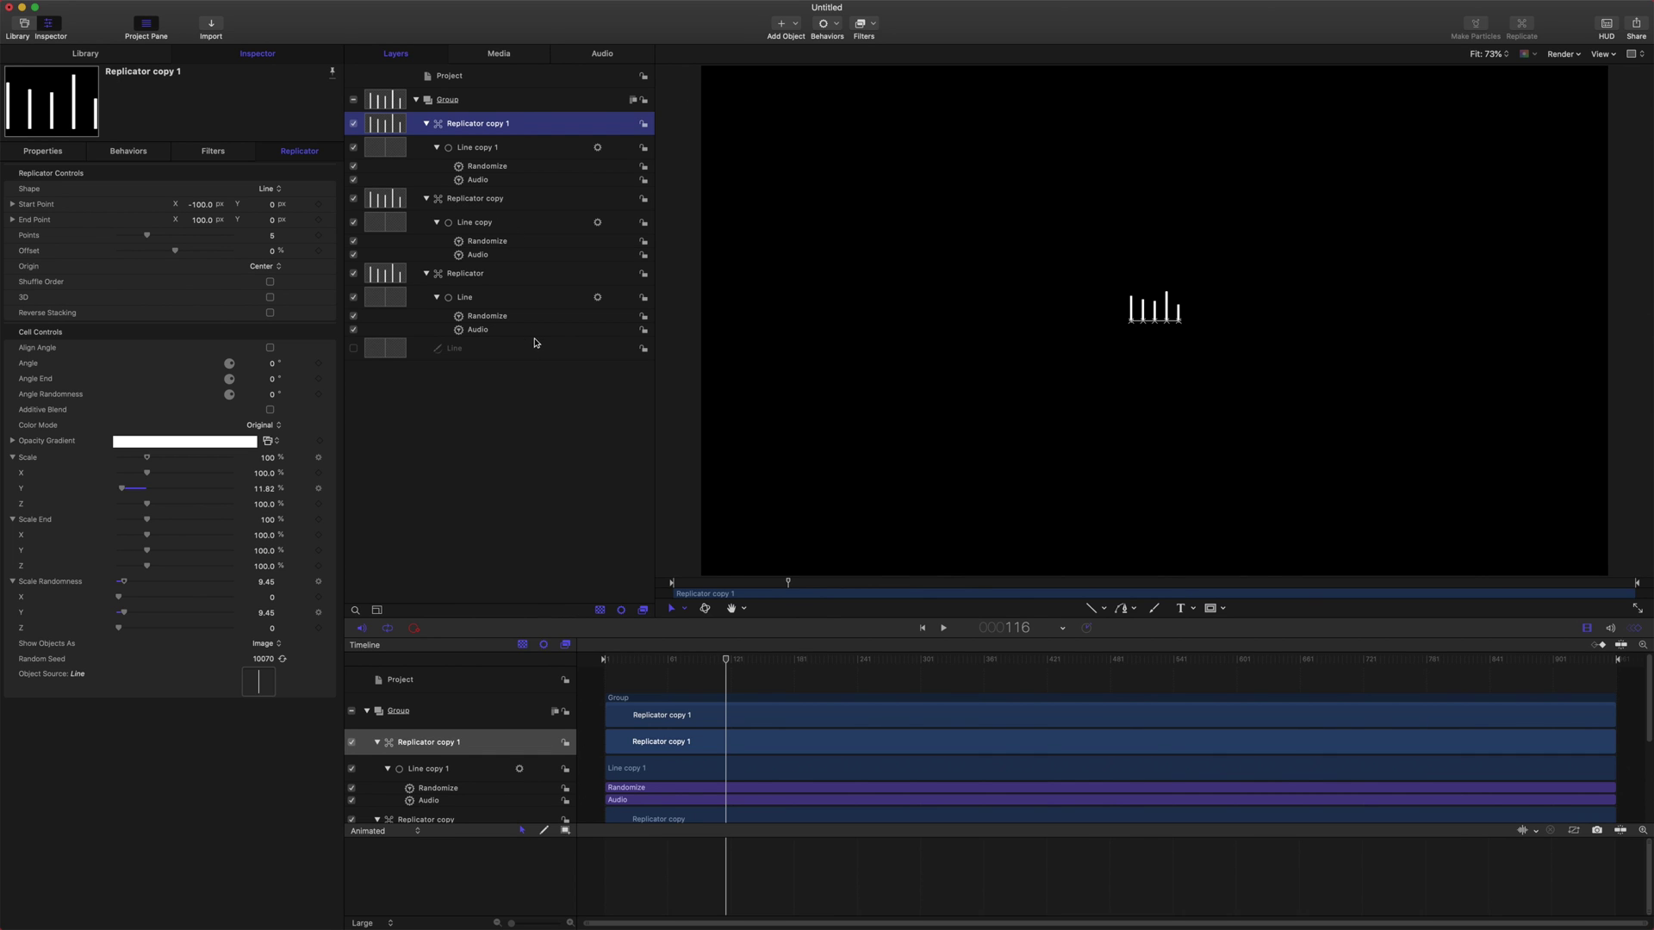
key("super+d")
key("super+d")
key("super+d")
key("super+d")
key("super+d")
key("super+d")
key("super+d")
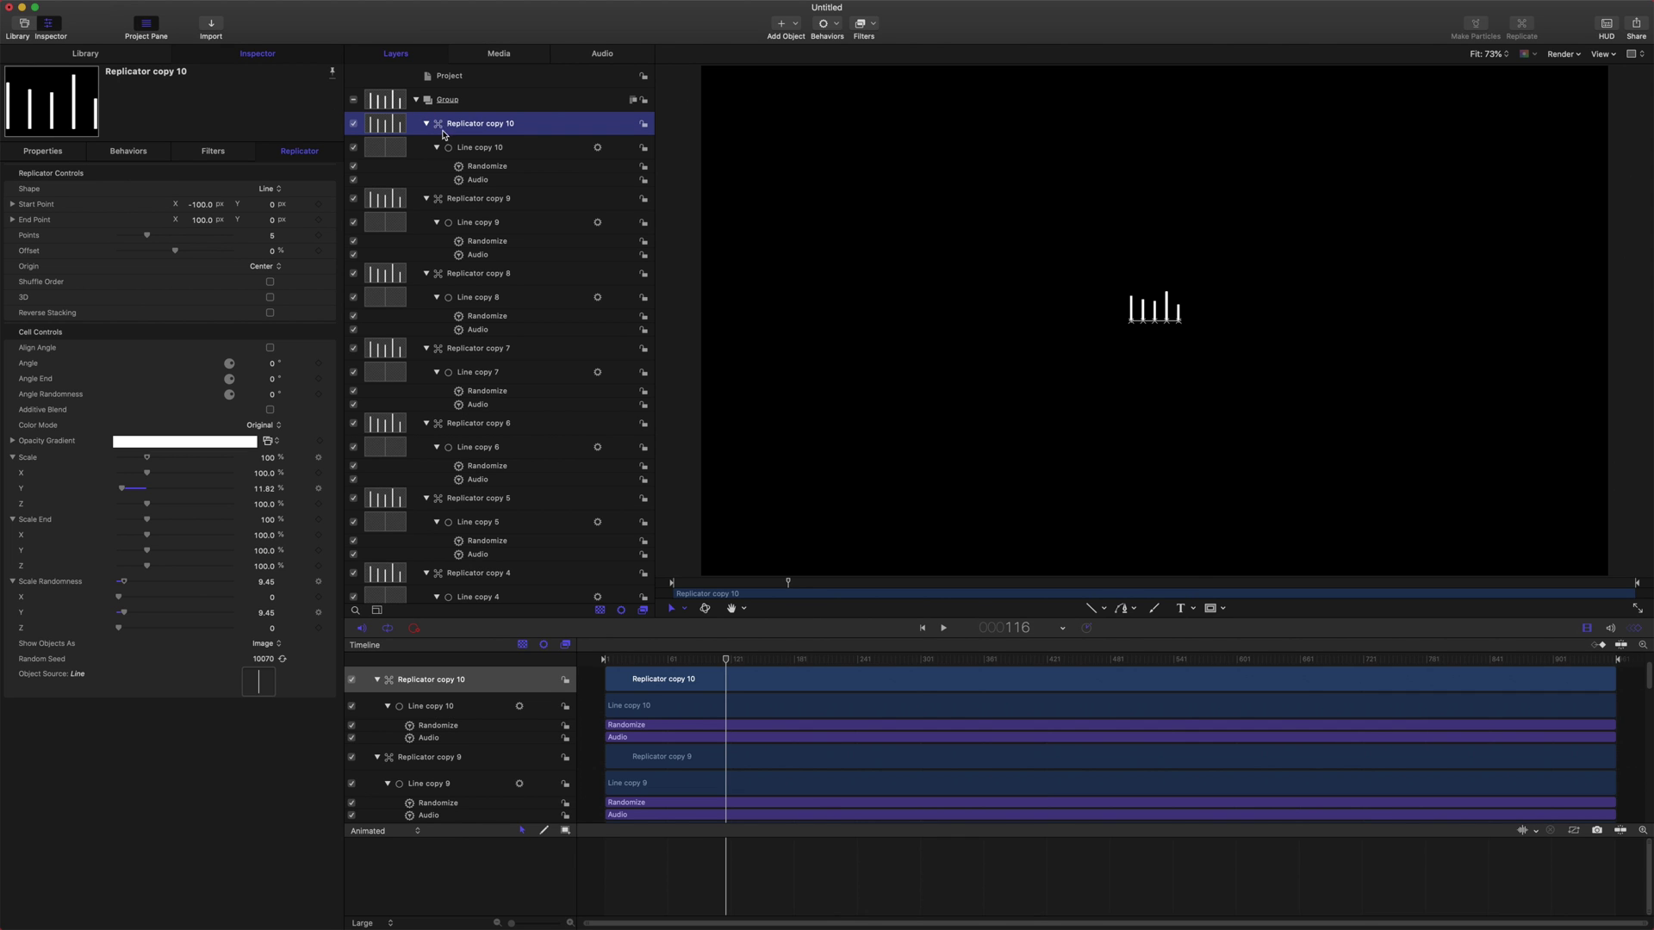
Move Replicator copy 10 to Position X 1280.
left_click(43, 150)
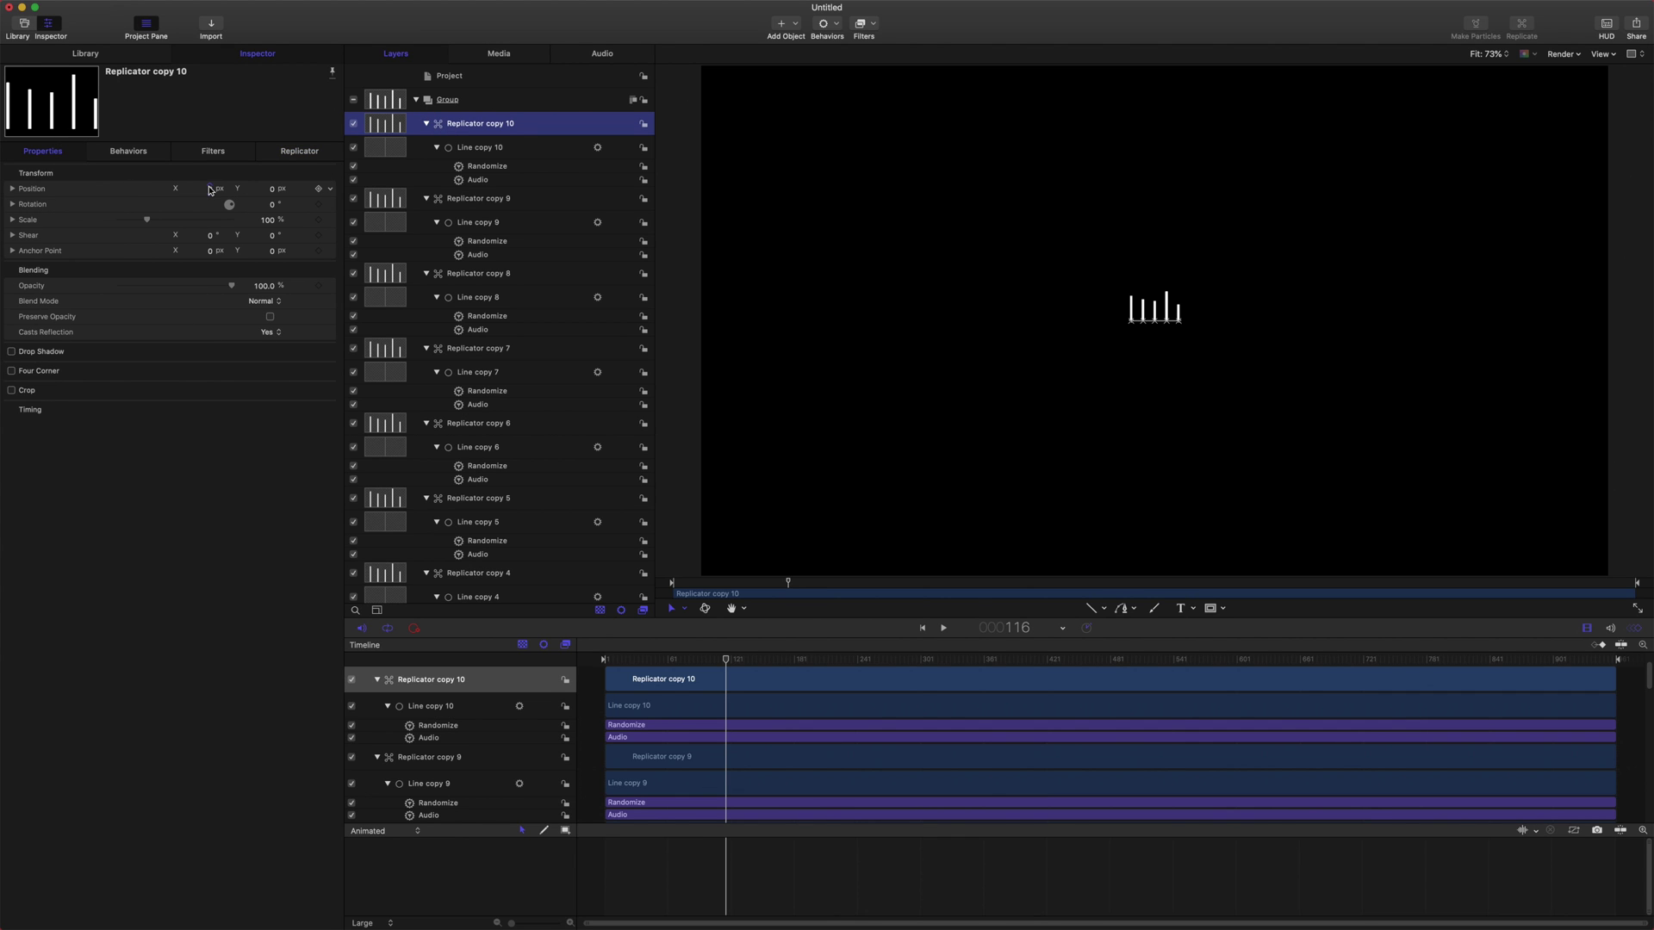
left_click_drag(210, 188, 210, 188)
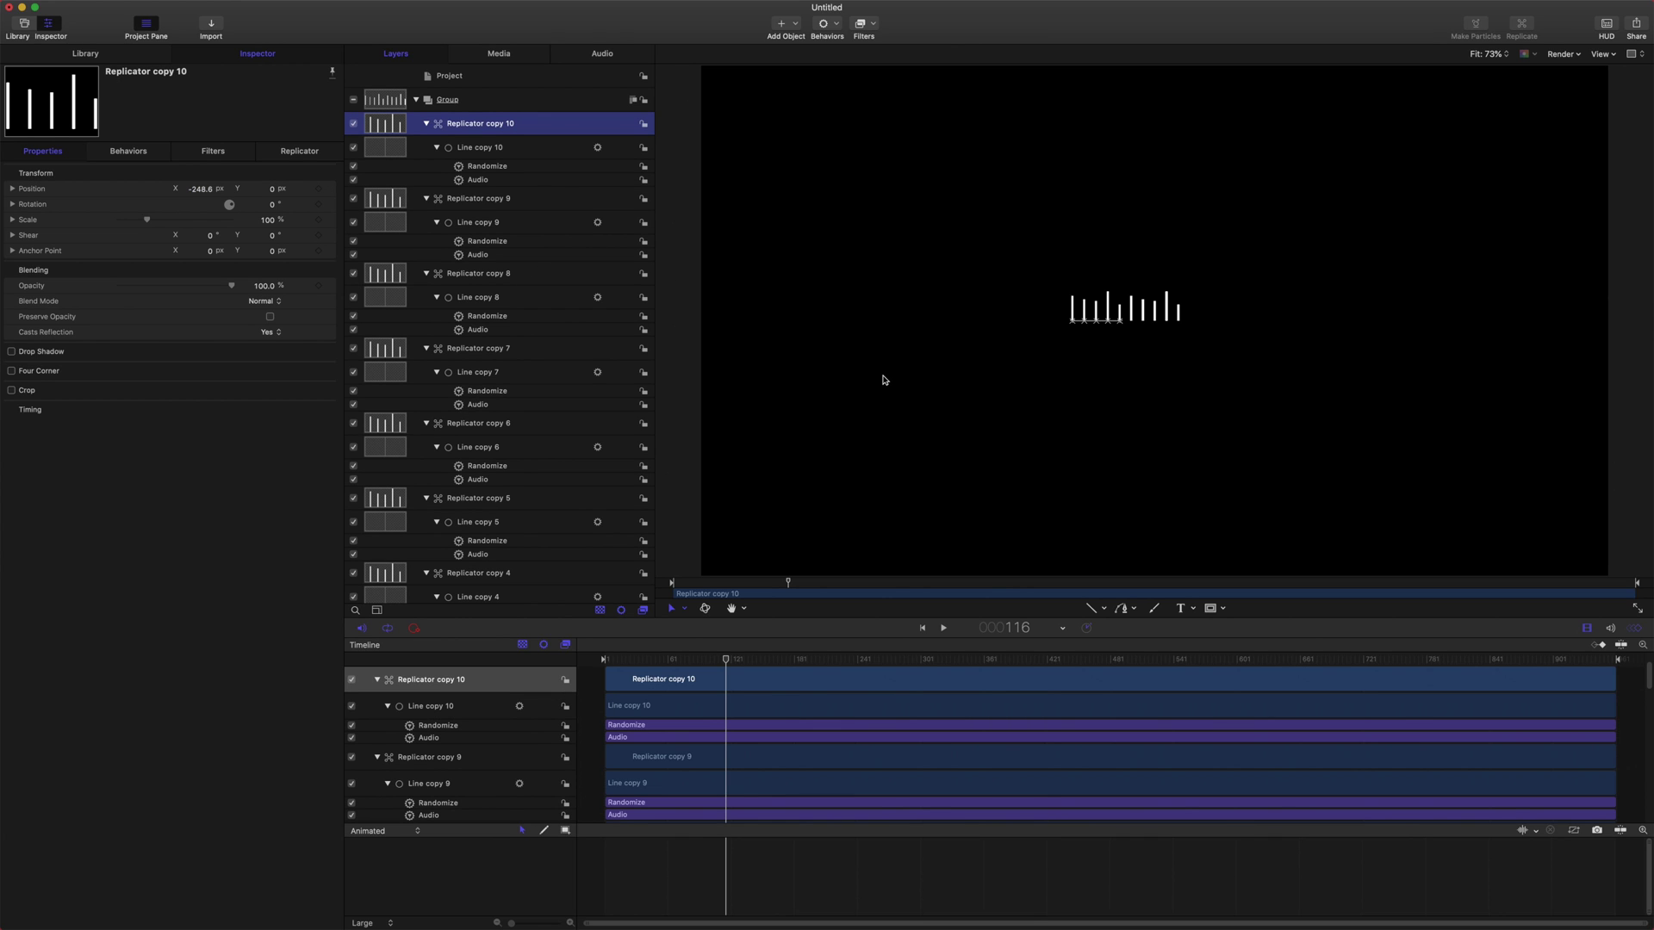
key("super+z")
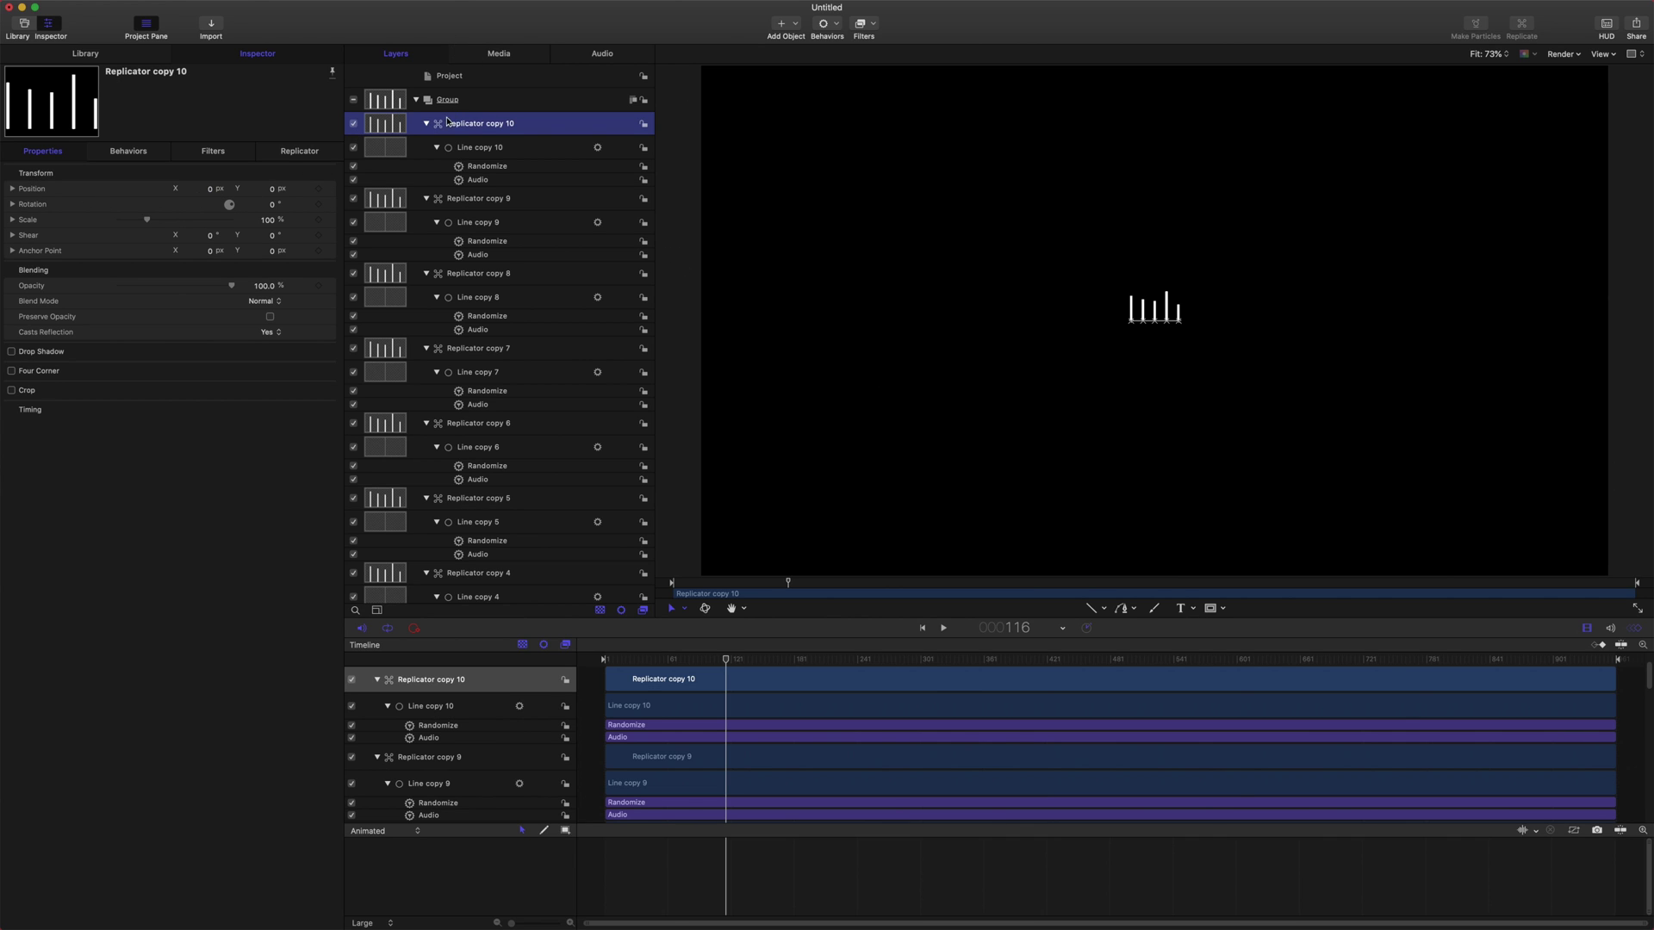
left_click(211, 189)
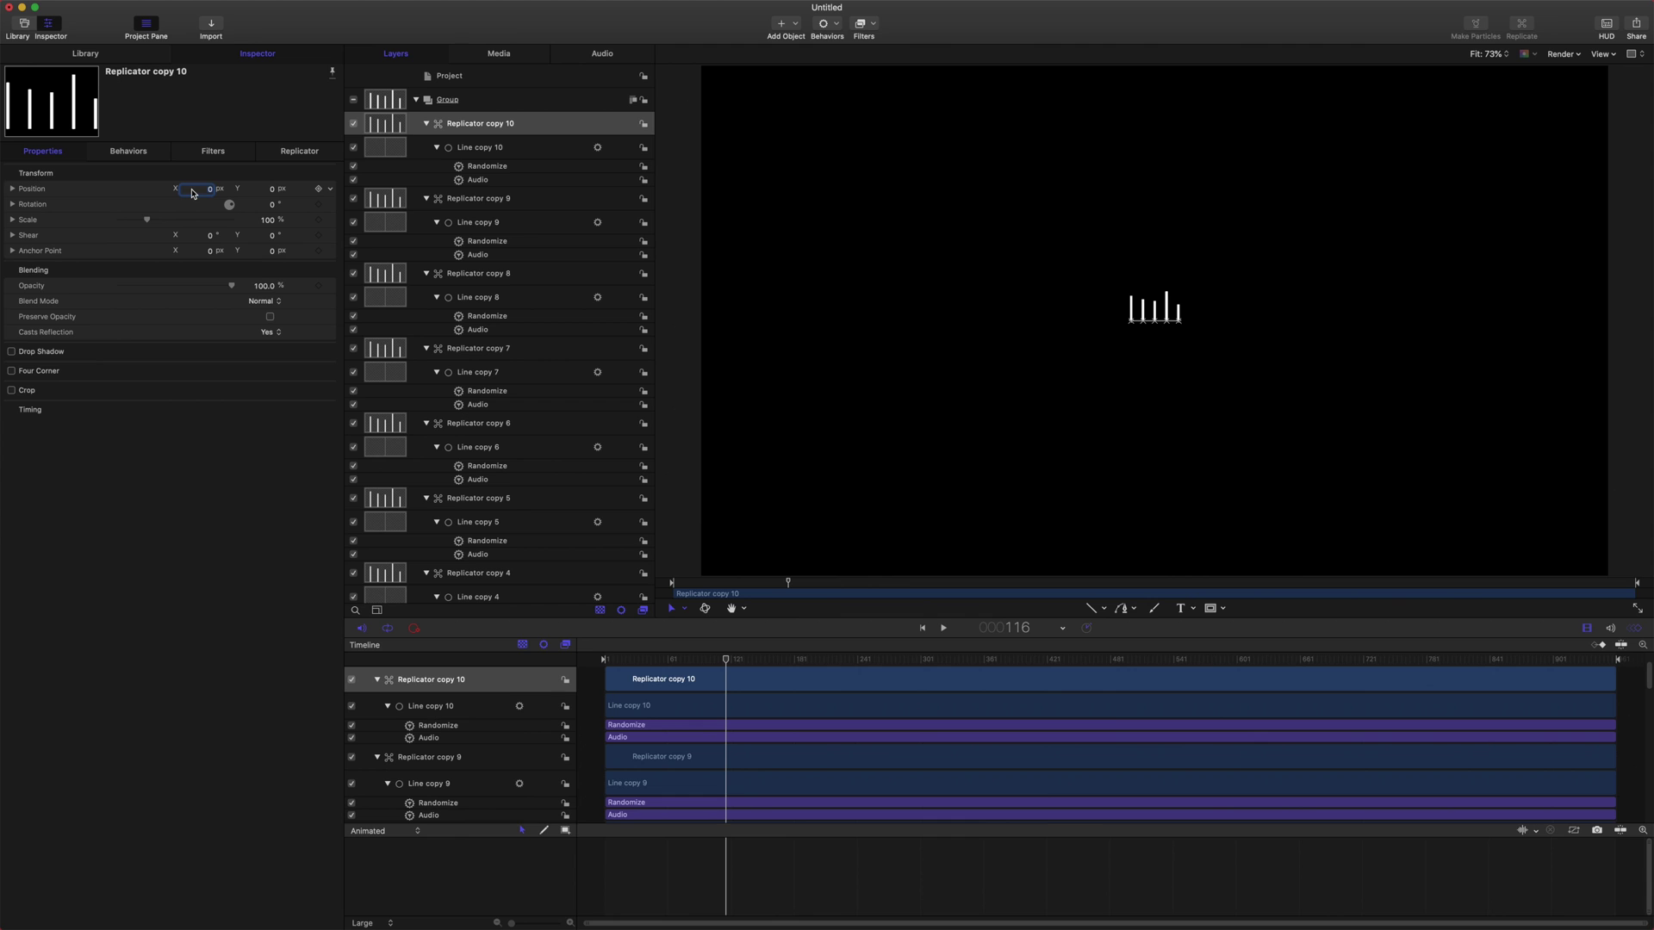
type("1280")
key("Return")
Set the original Replicator's Position X to -1280 and select all replicator layers.
scroll(437, 299, "down", 10)
left_click(506, 524)
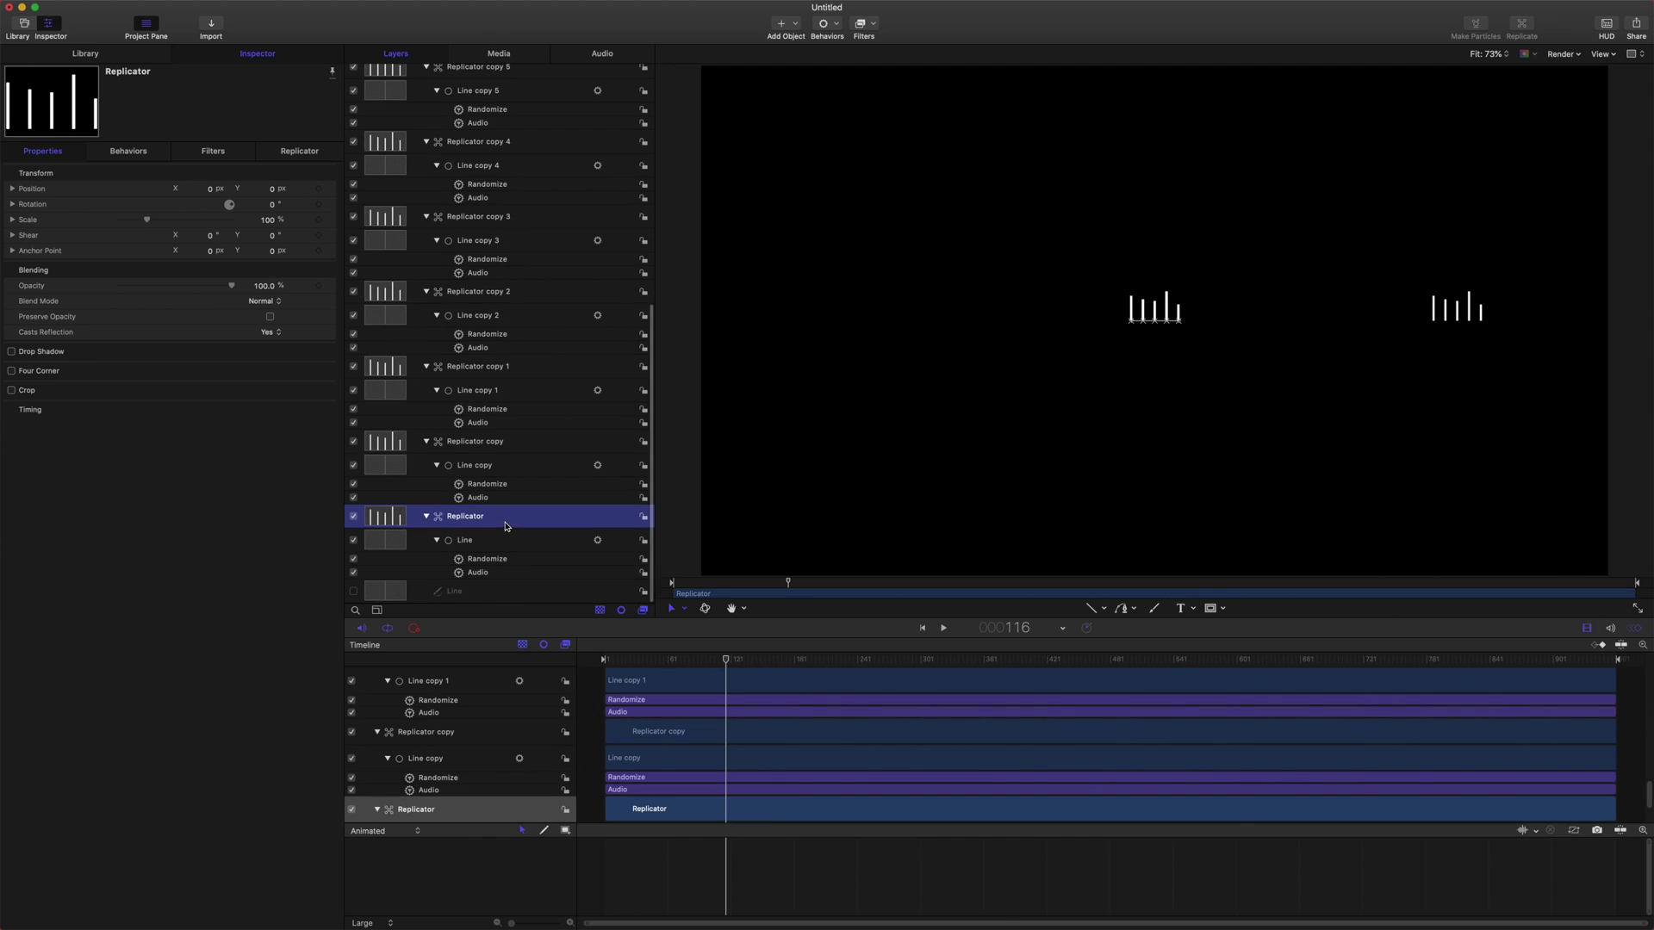
left_click(211, 189)
type("-128")
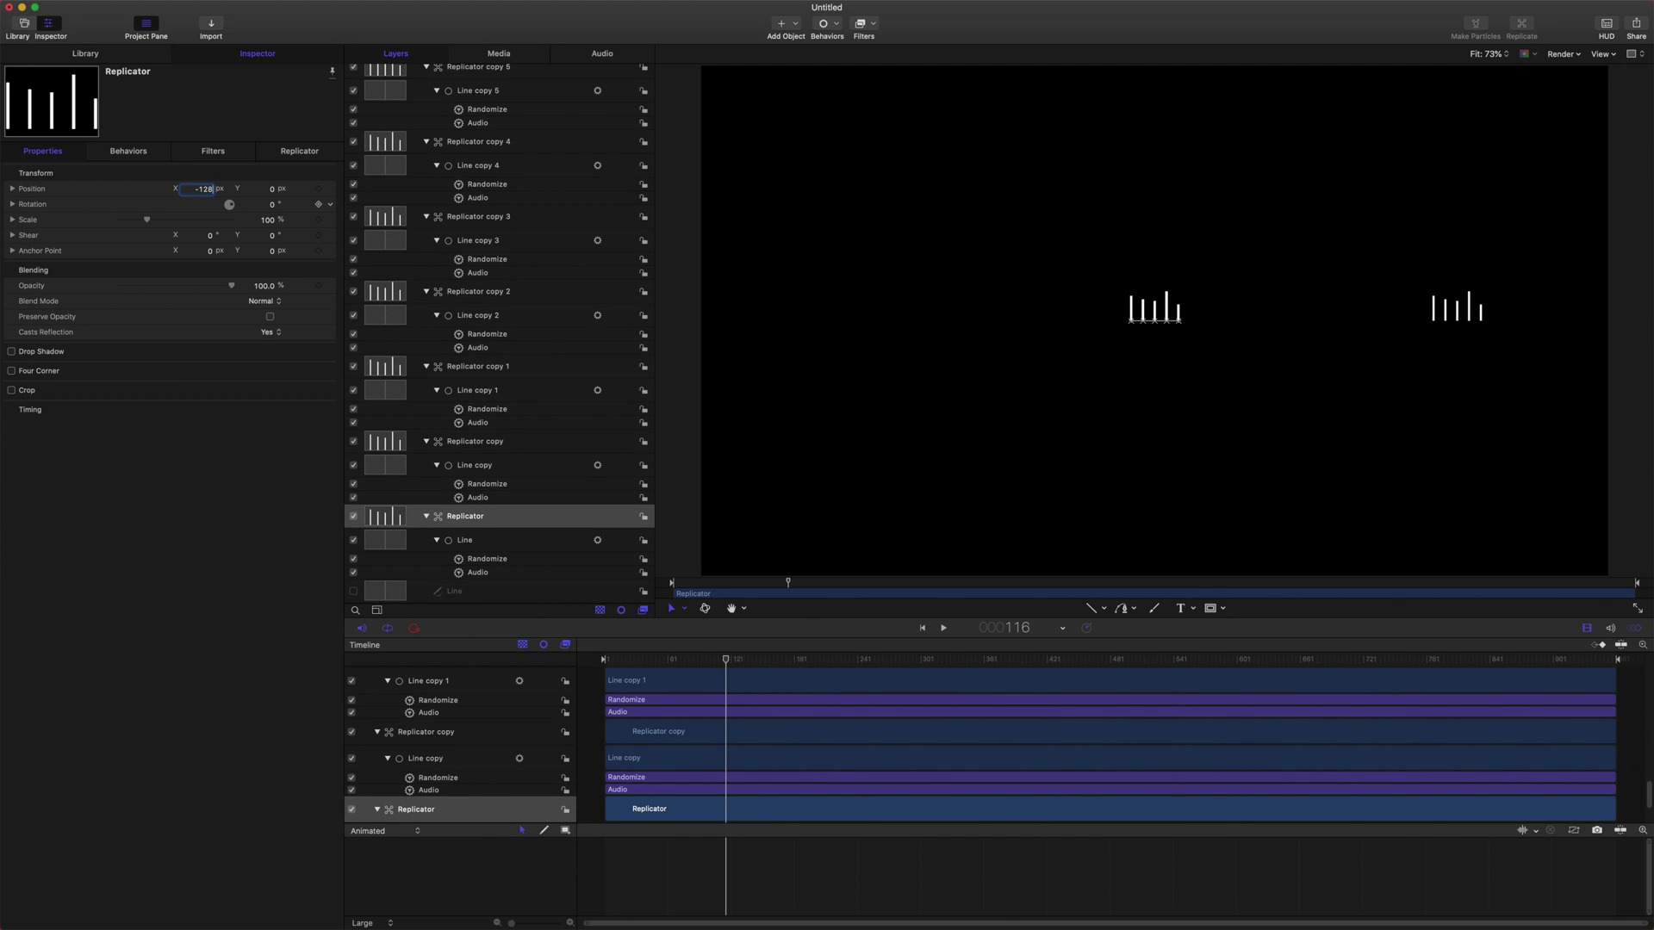
type("0")
key("Return")
left_click(499, 517)
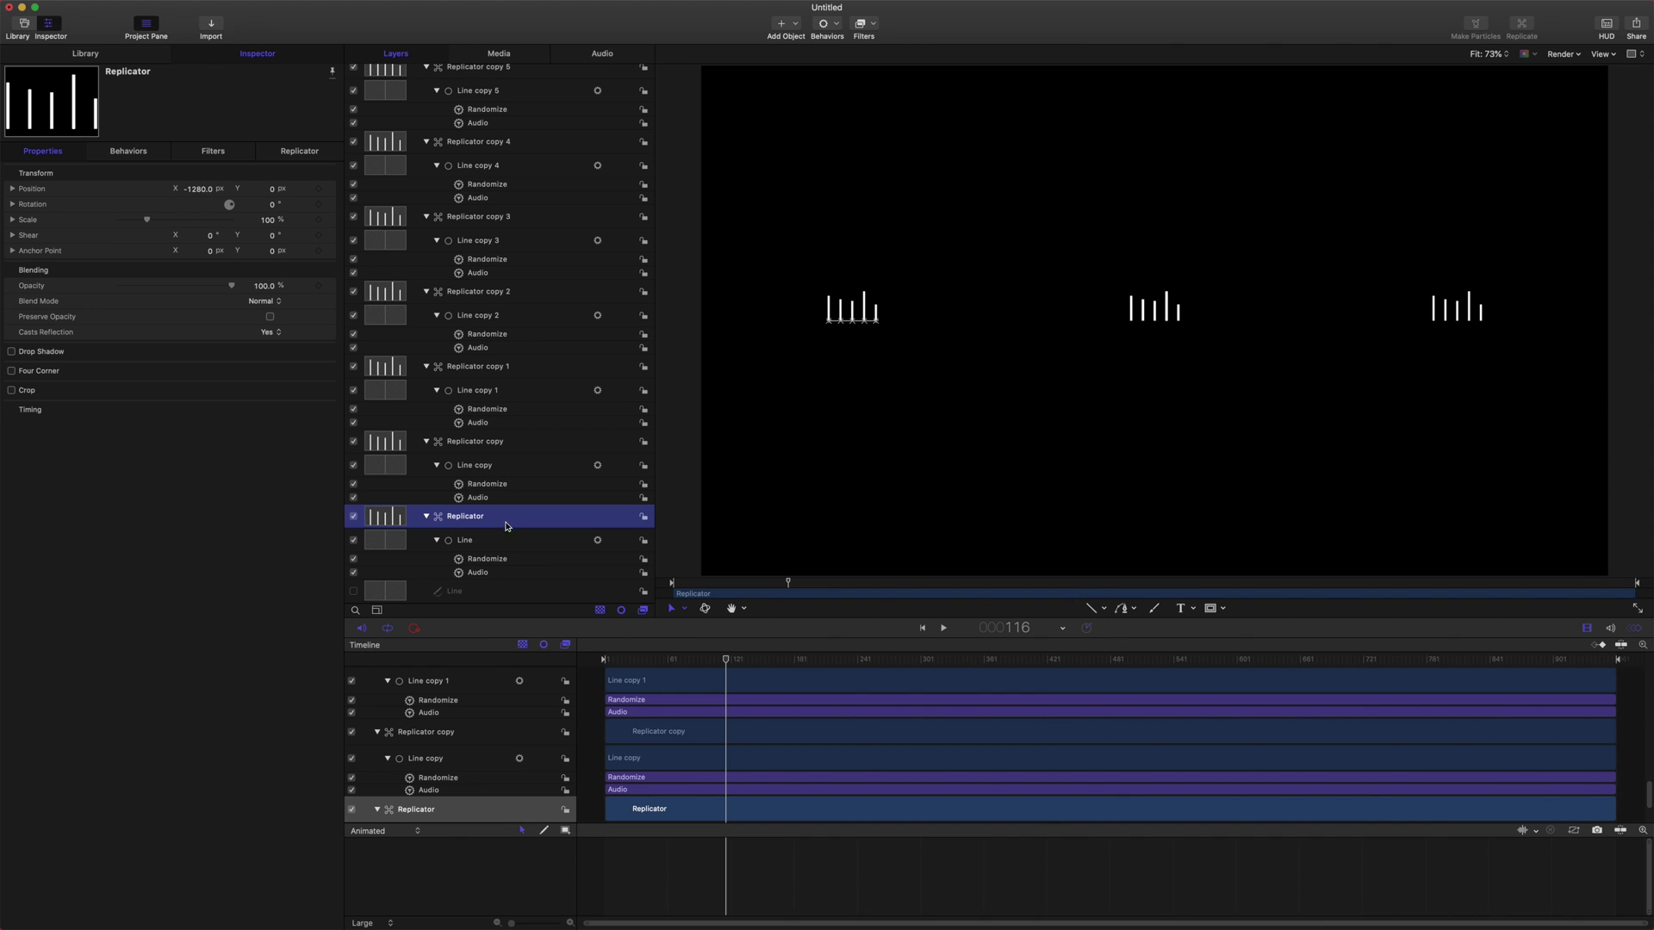
scroll(506, 526, "up", 10)
left_click(527, 128, "shift")
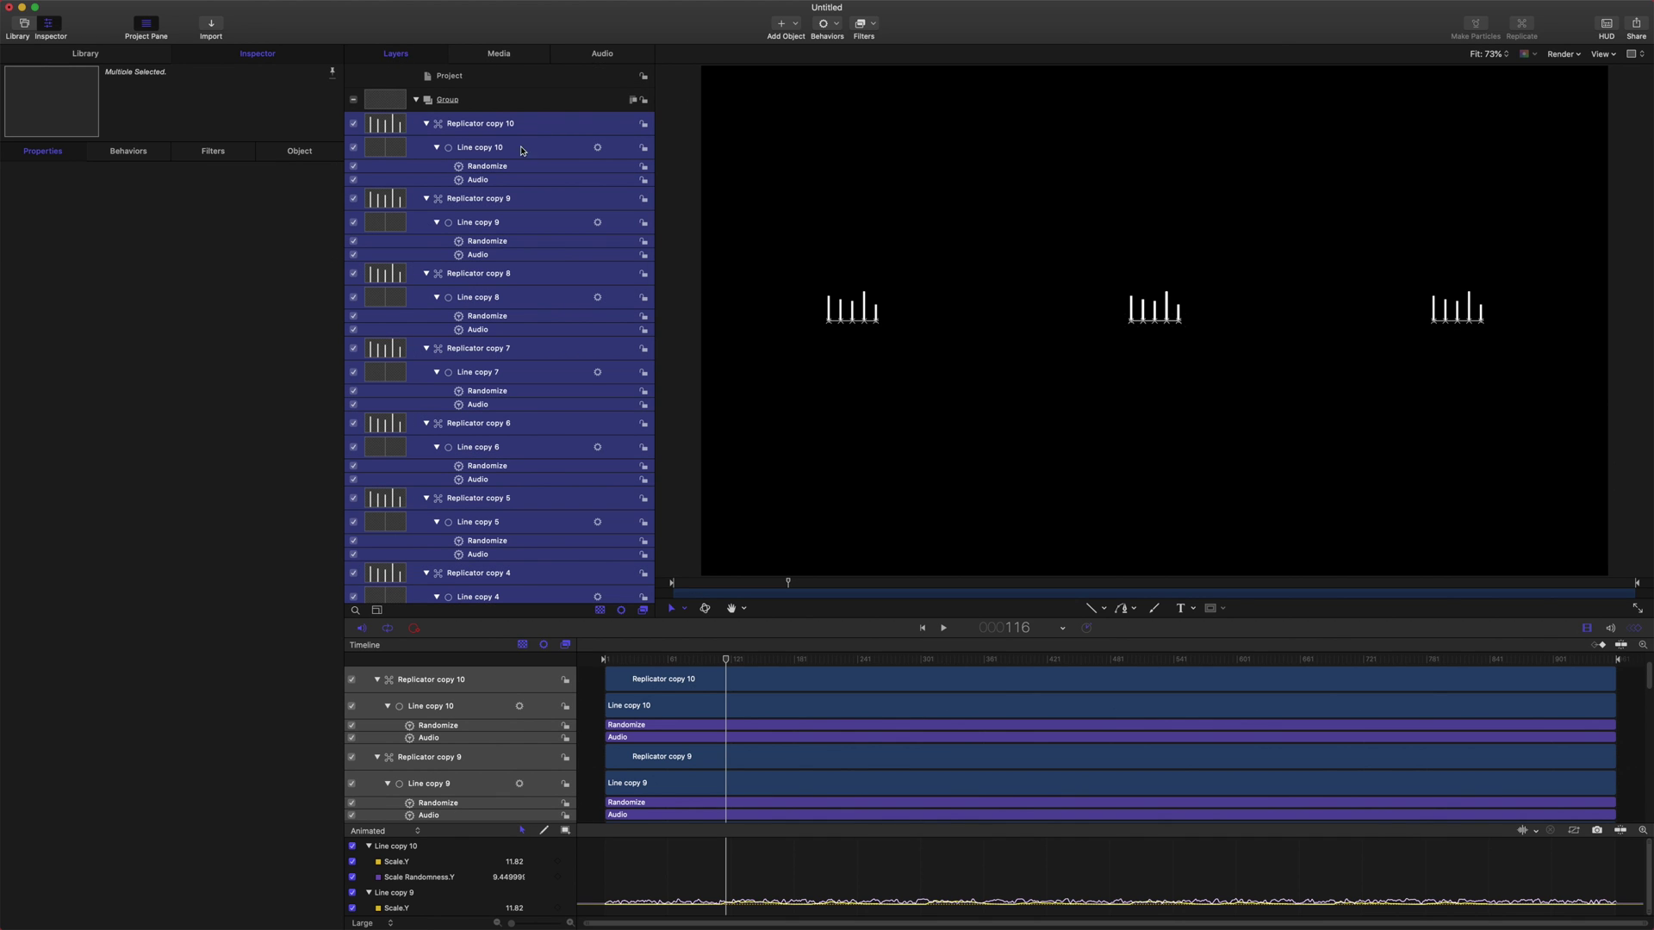
Distribute the eleven replicators by horizontal centres, deselect, and scrub to preview the continuous row of bars.
scroll(525, 474, "down", 2)
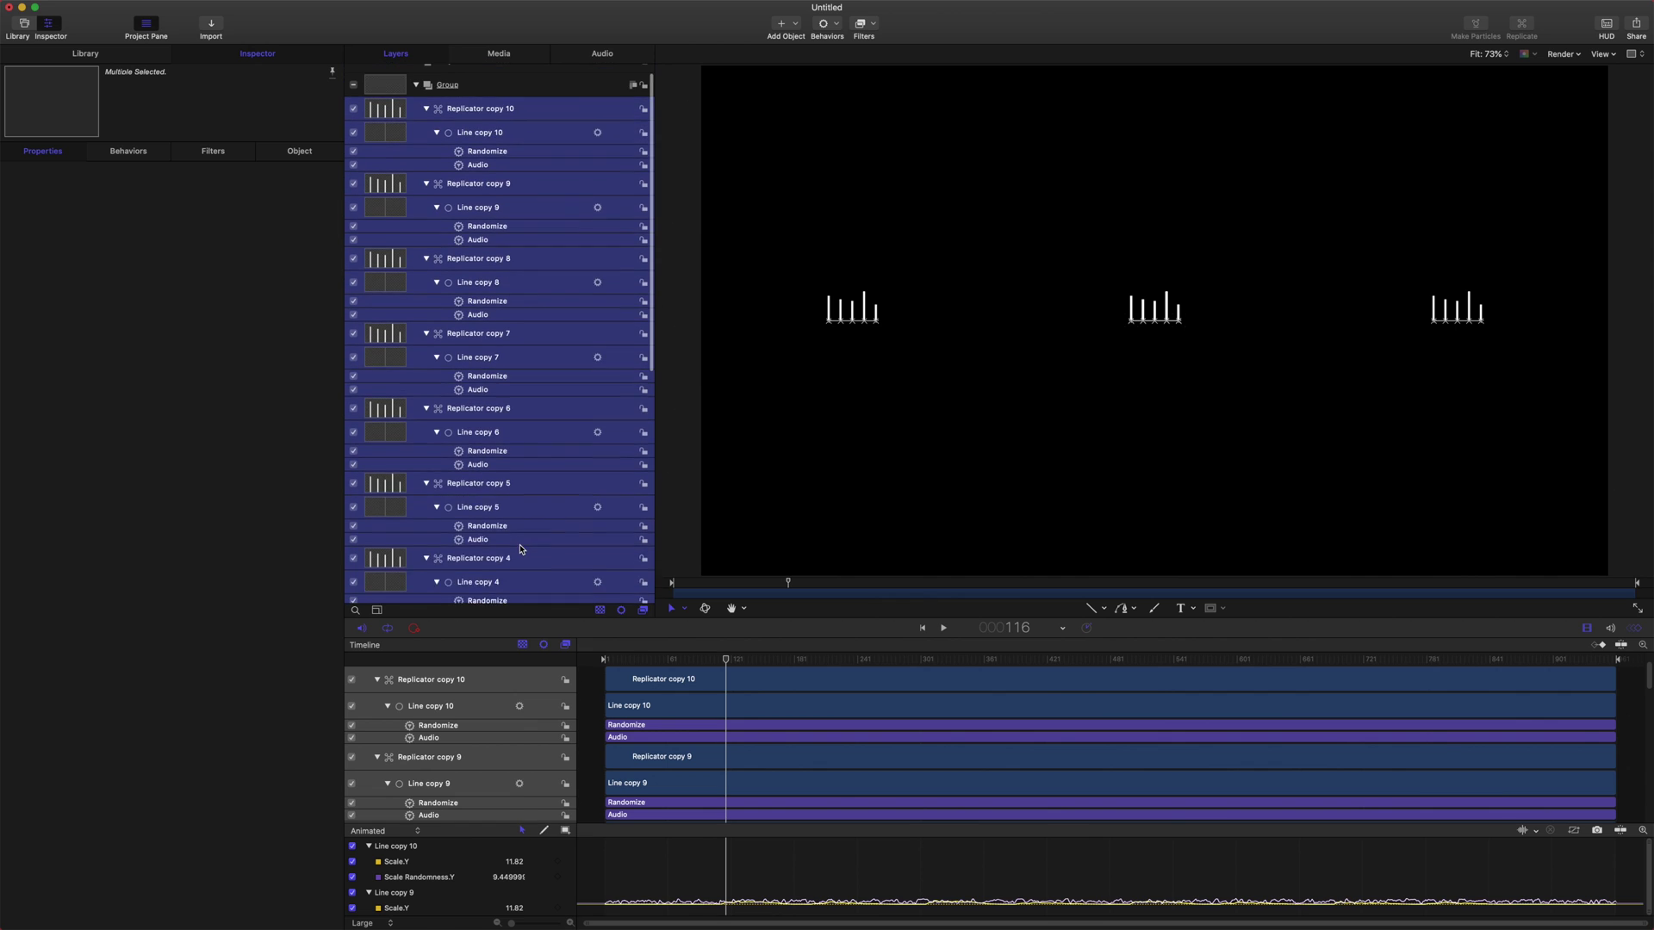
scroll(520, 549, "up", 1)
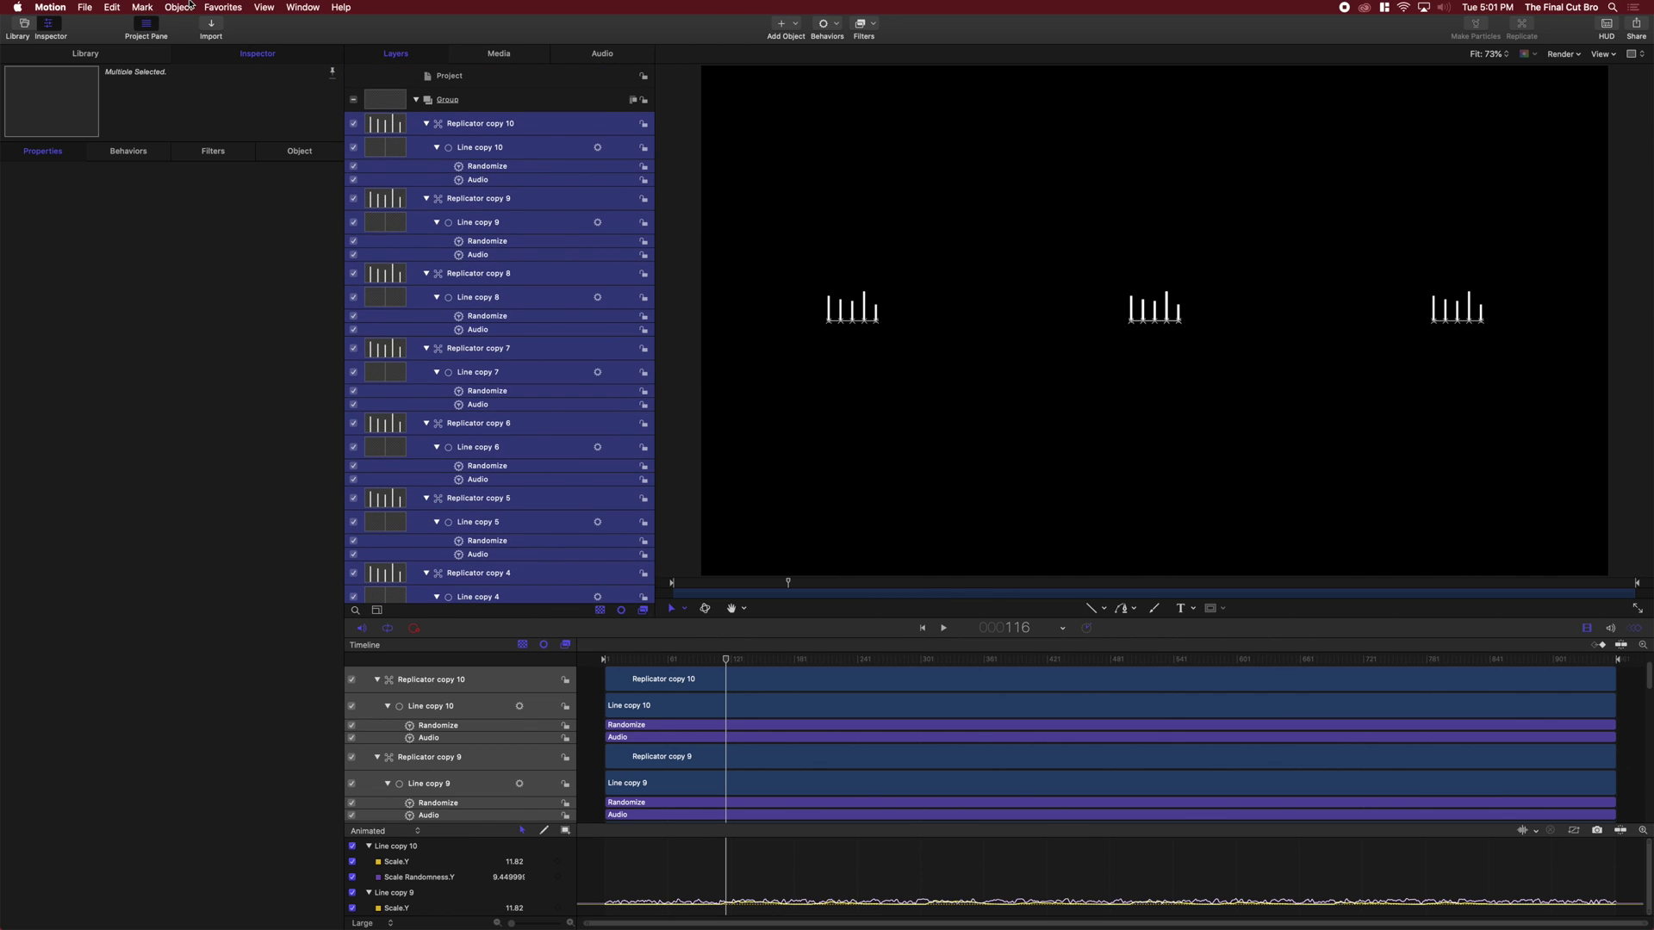
left_click(190, 4)
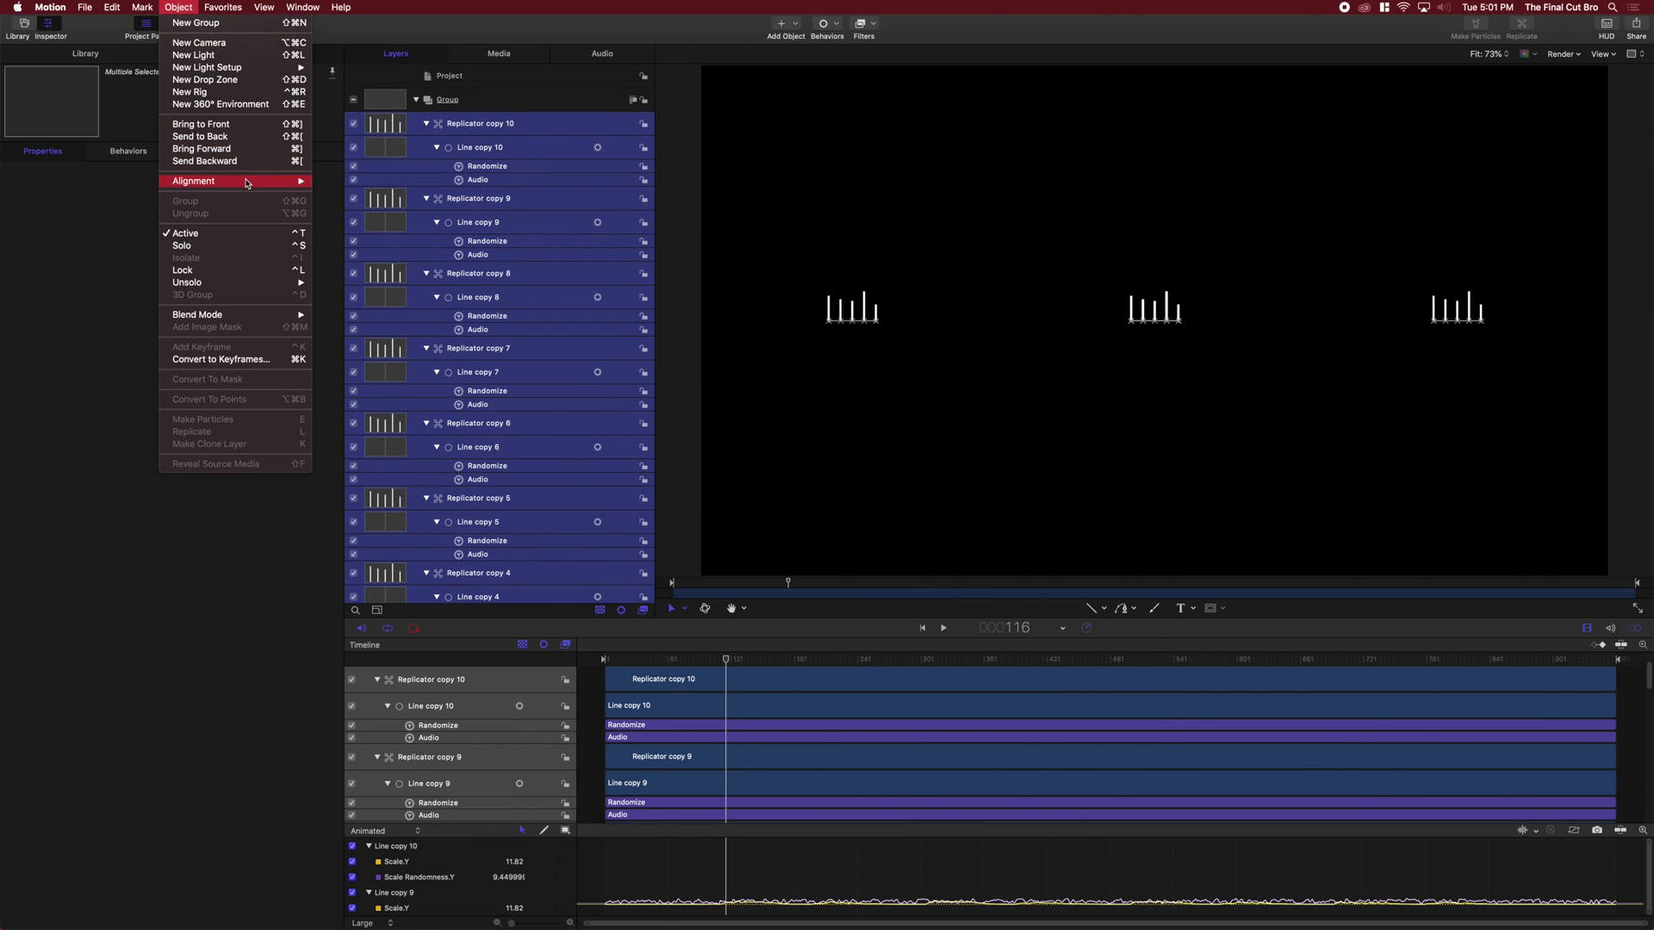
mouse_move(248, 181)
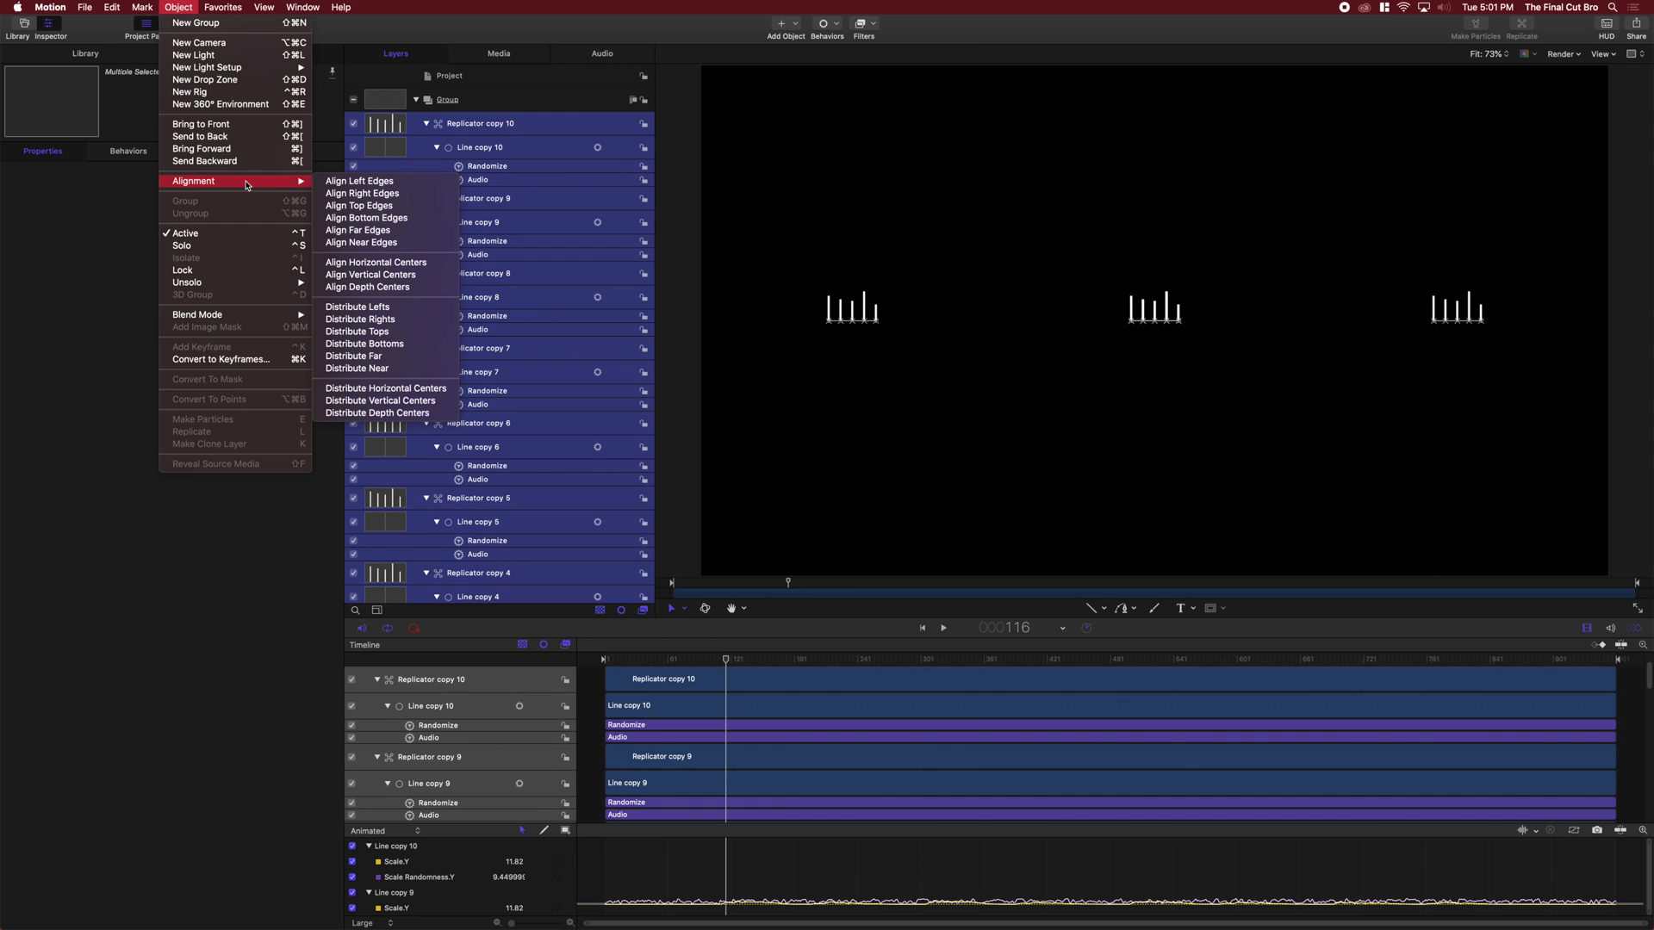
left_click(370, 389)
left_click(986, 369)
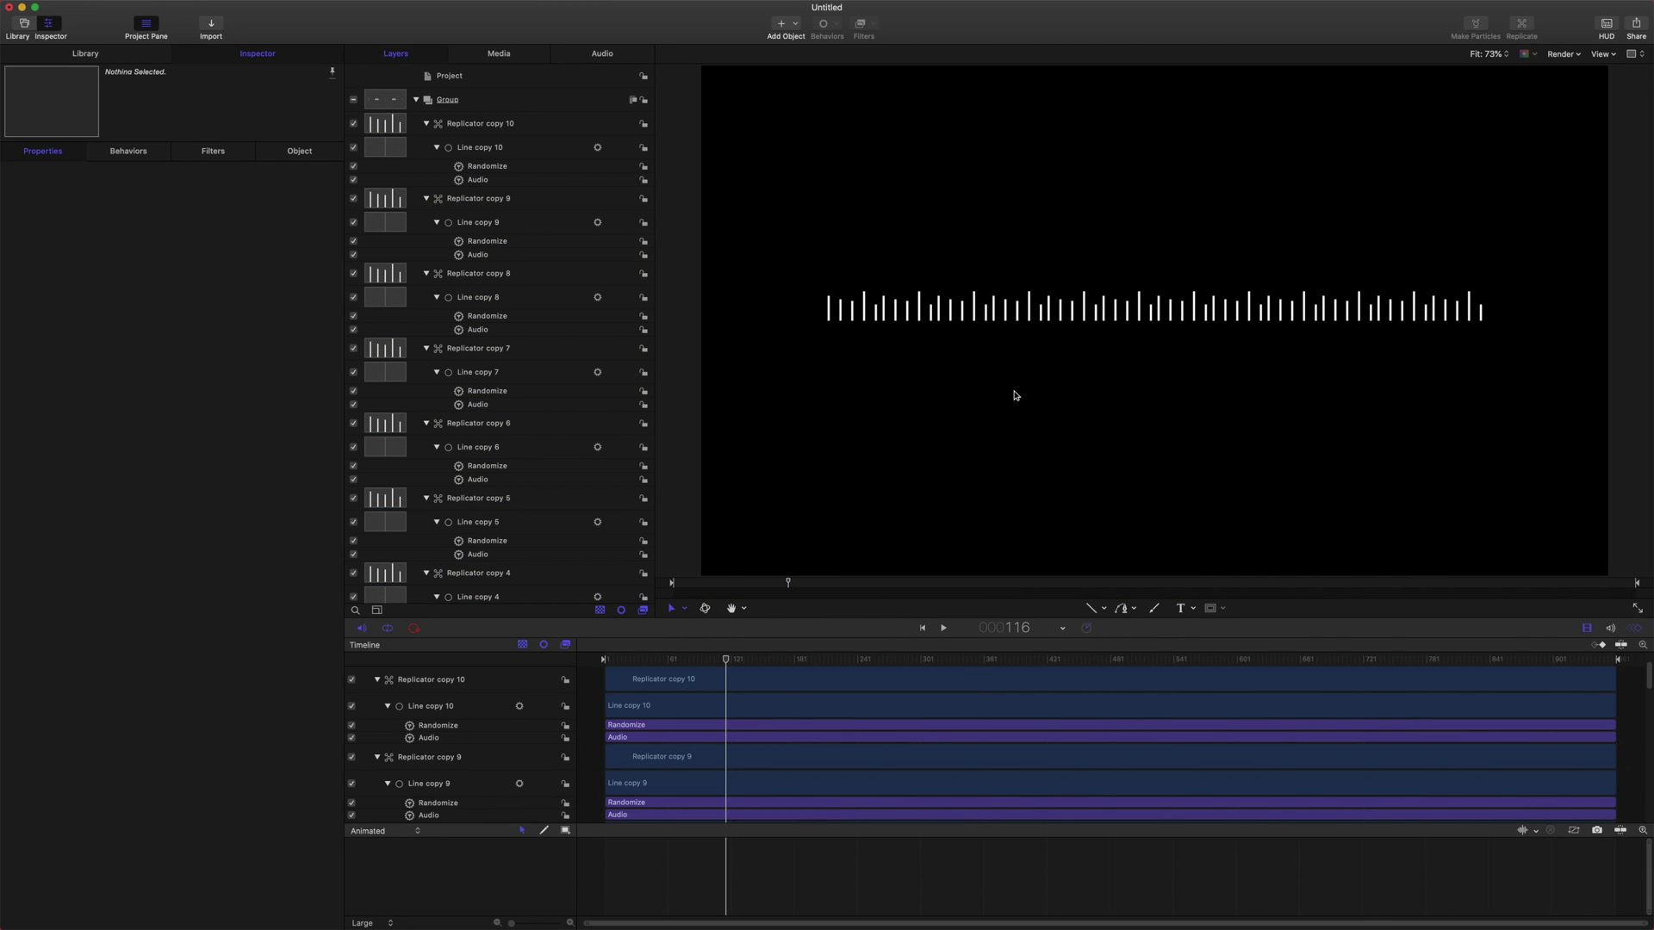
left_click_drag(738, 659, 969, 666)
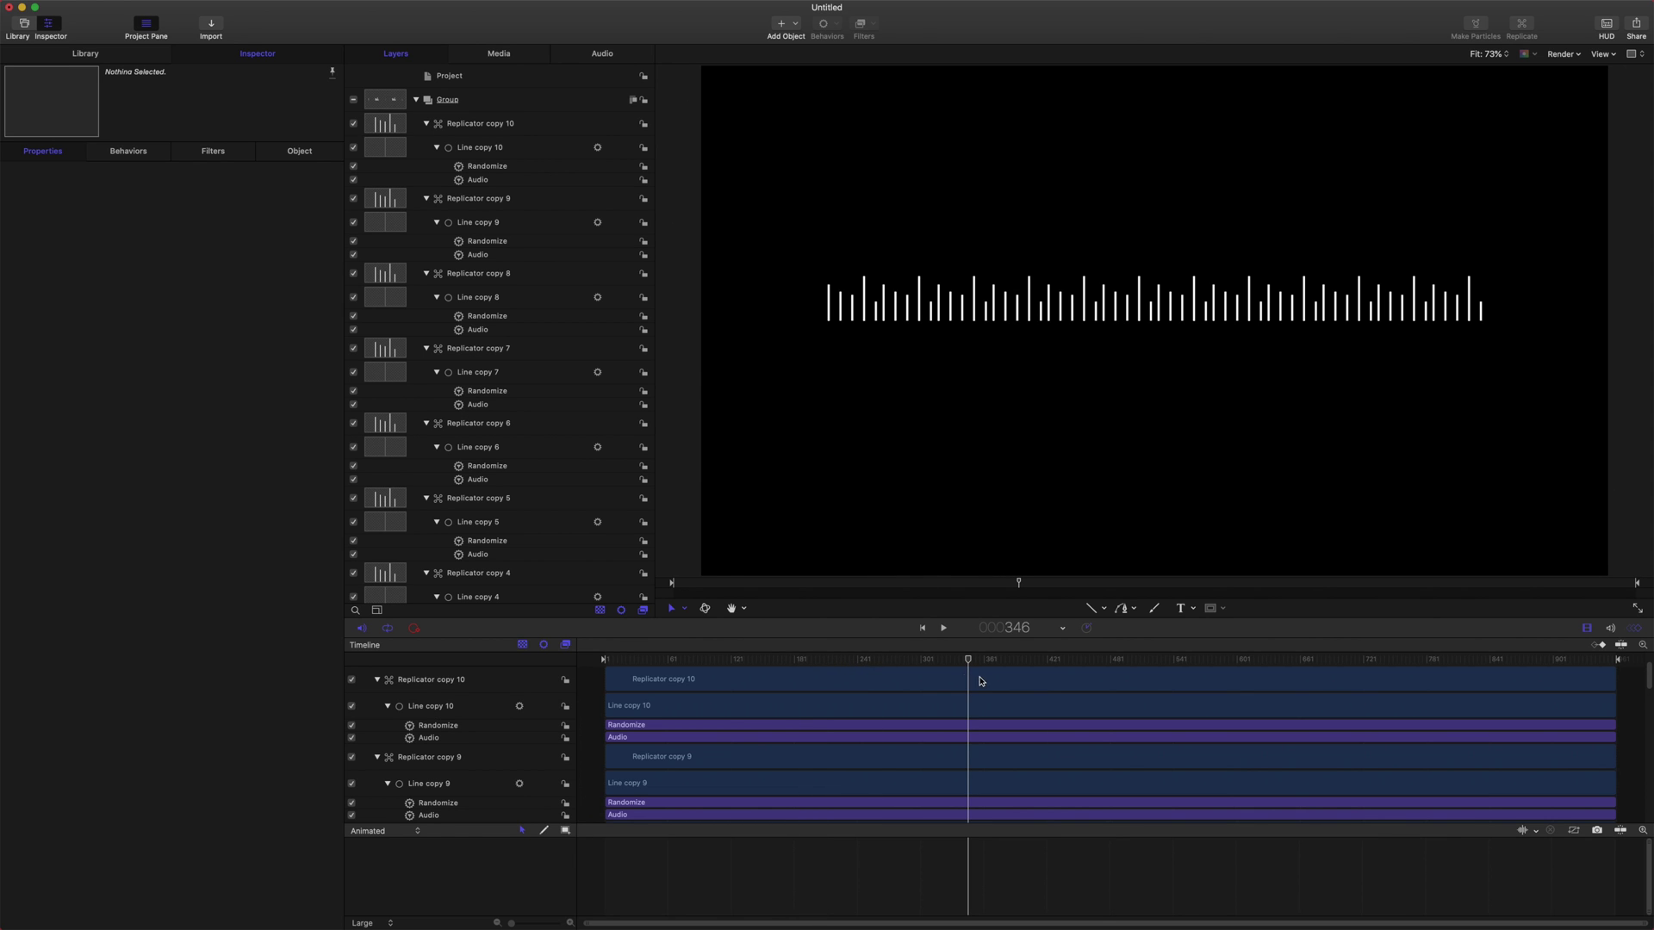
left_click(979, 681)
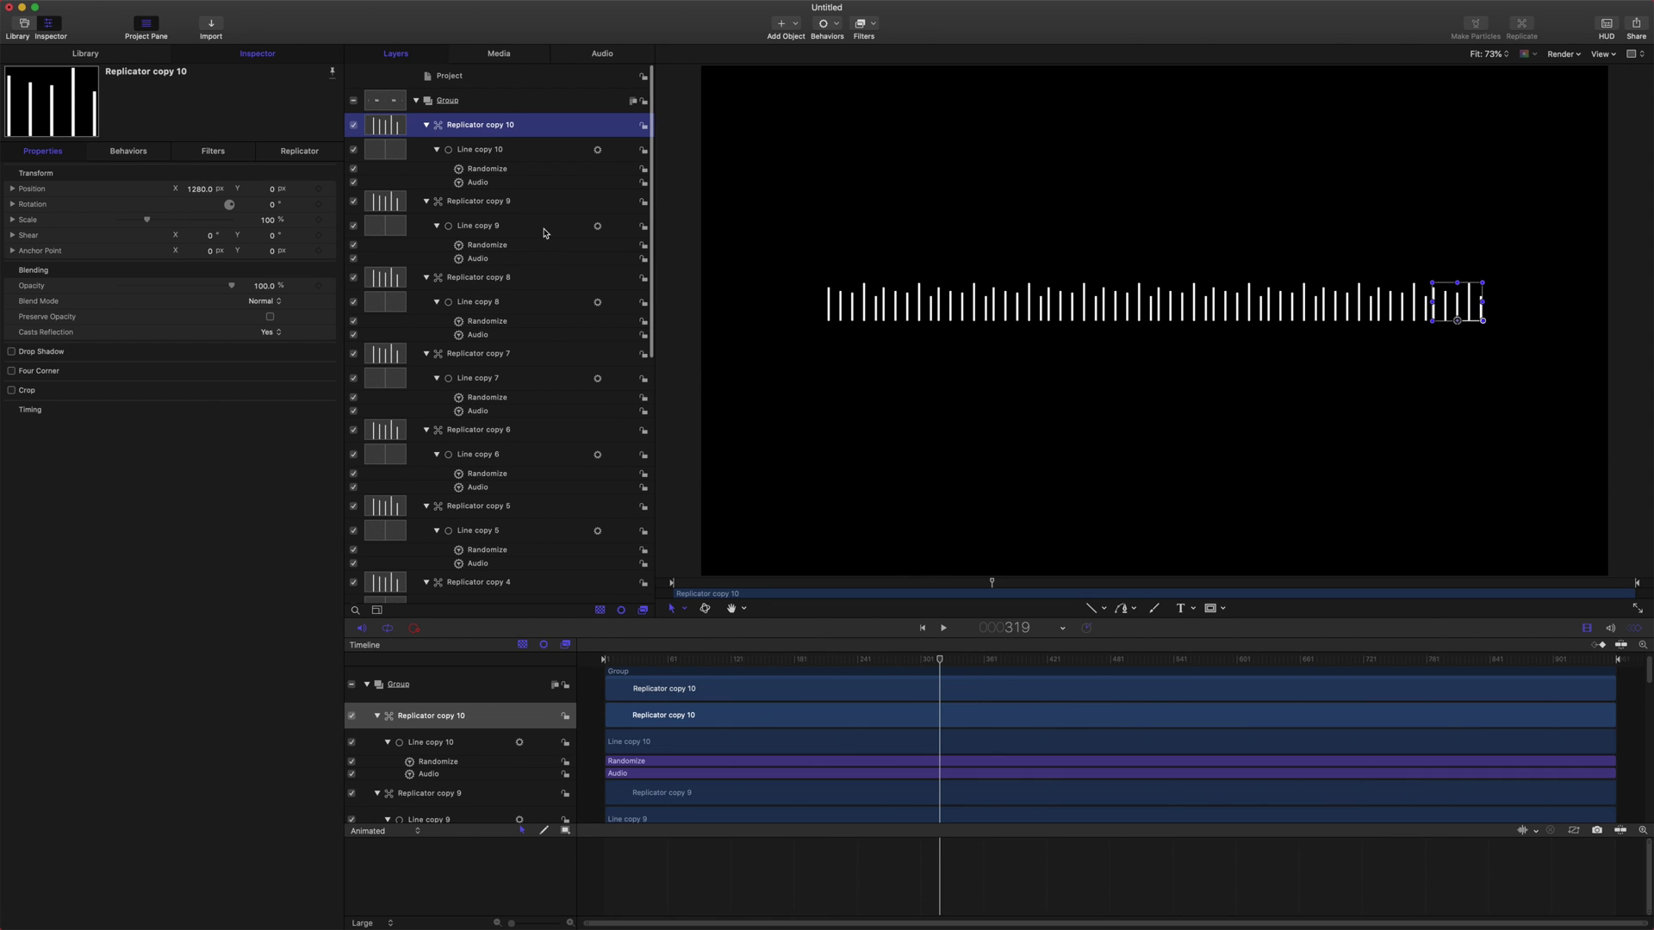
Set Line copy 9's Audio behavior to a 20 Hz low and 40 Hz high frequency.
left_click(505, 184)
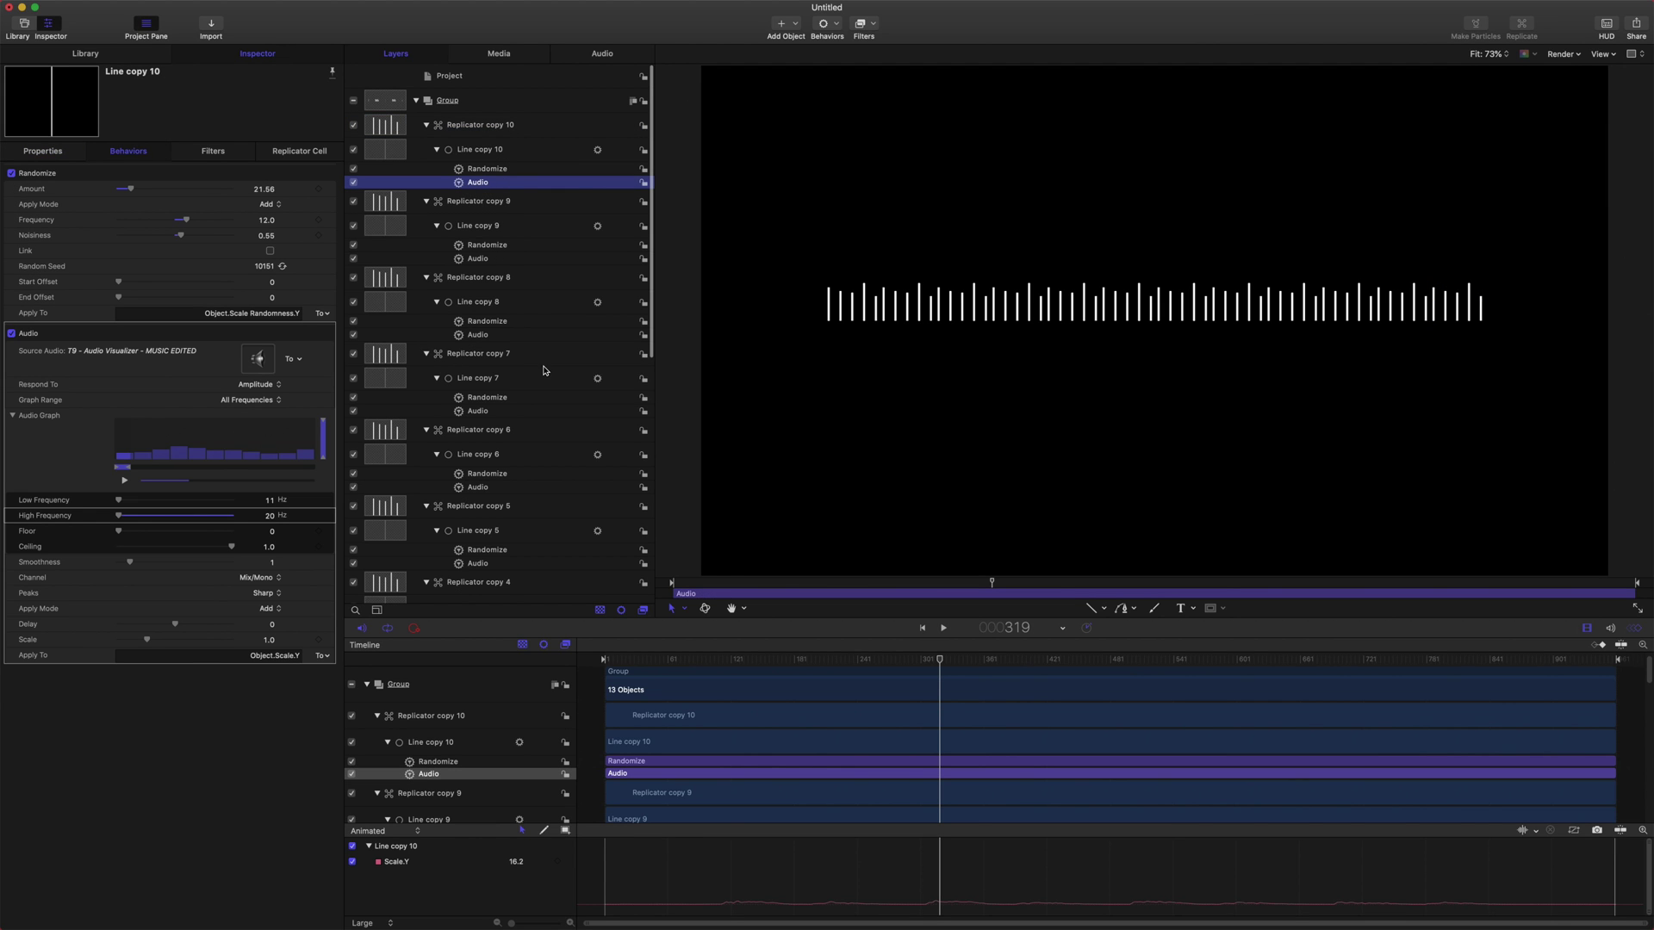
scroll(558, 348, "down", 10)
scroll(476, 448, "up", 10)
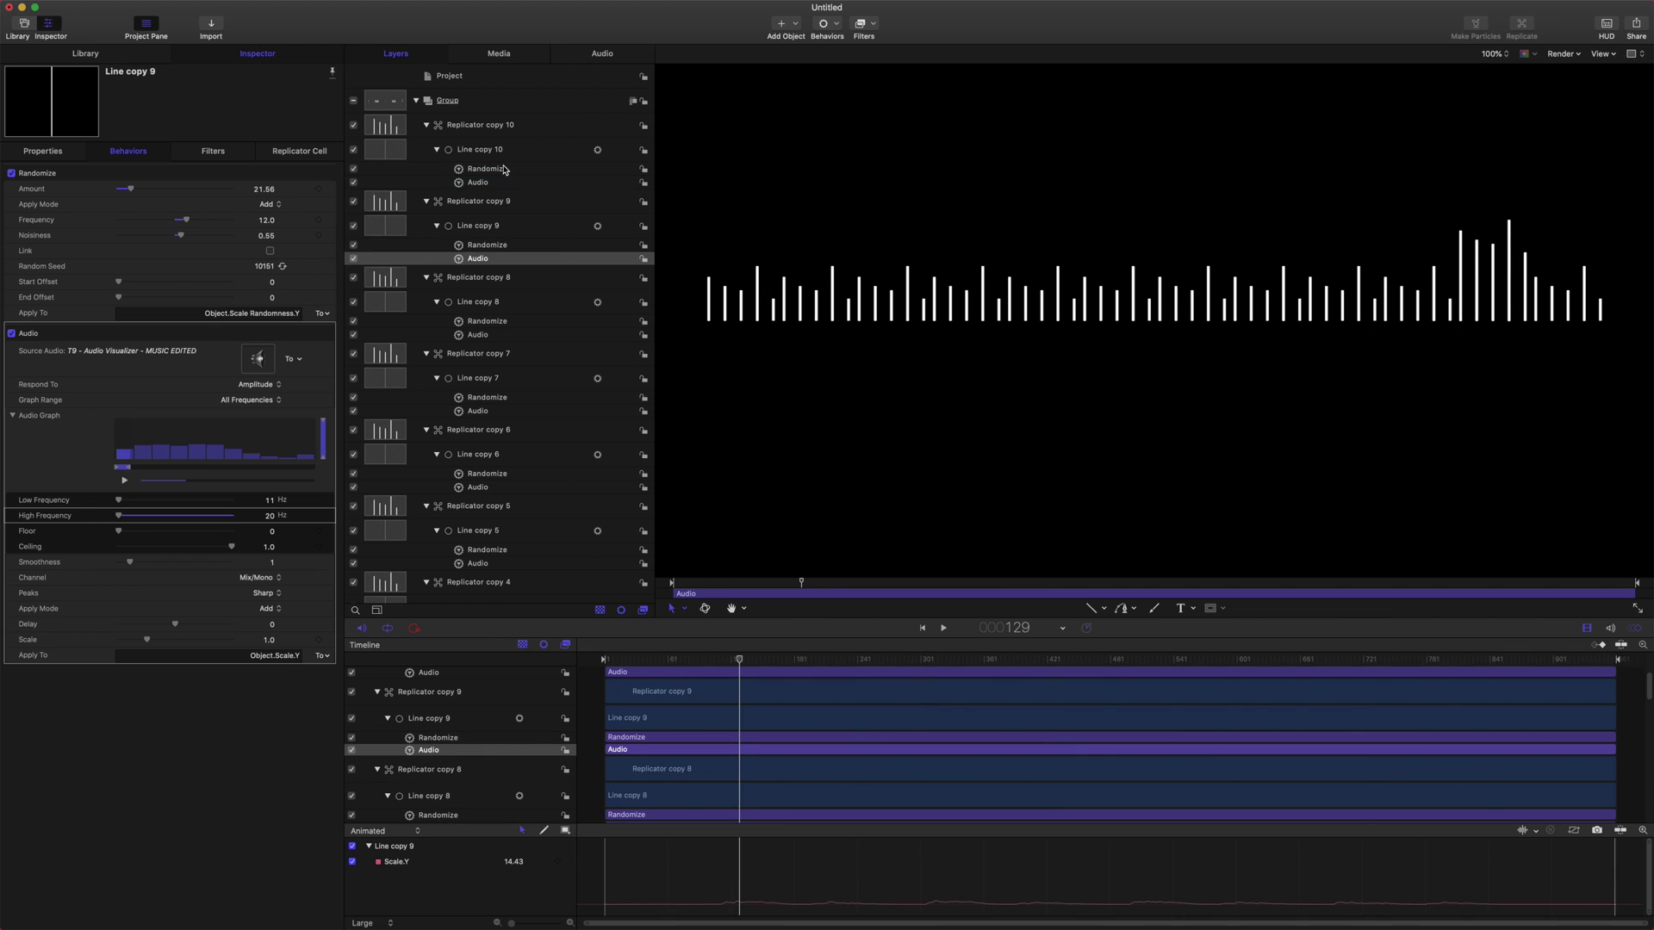
left_click(499, 184)
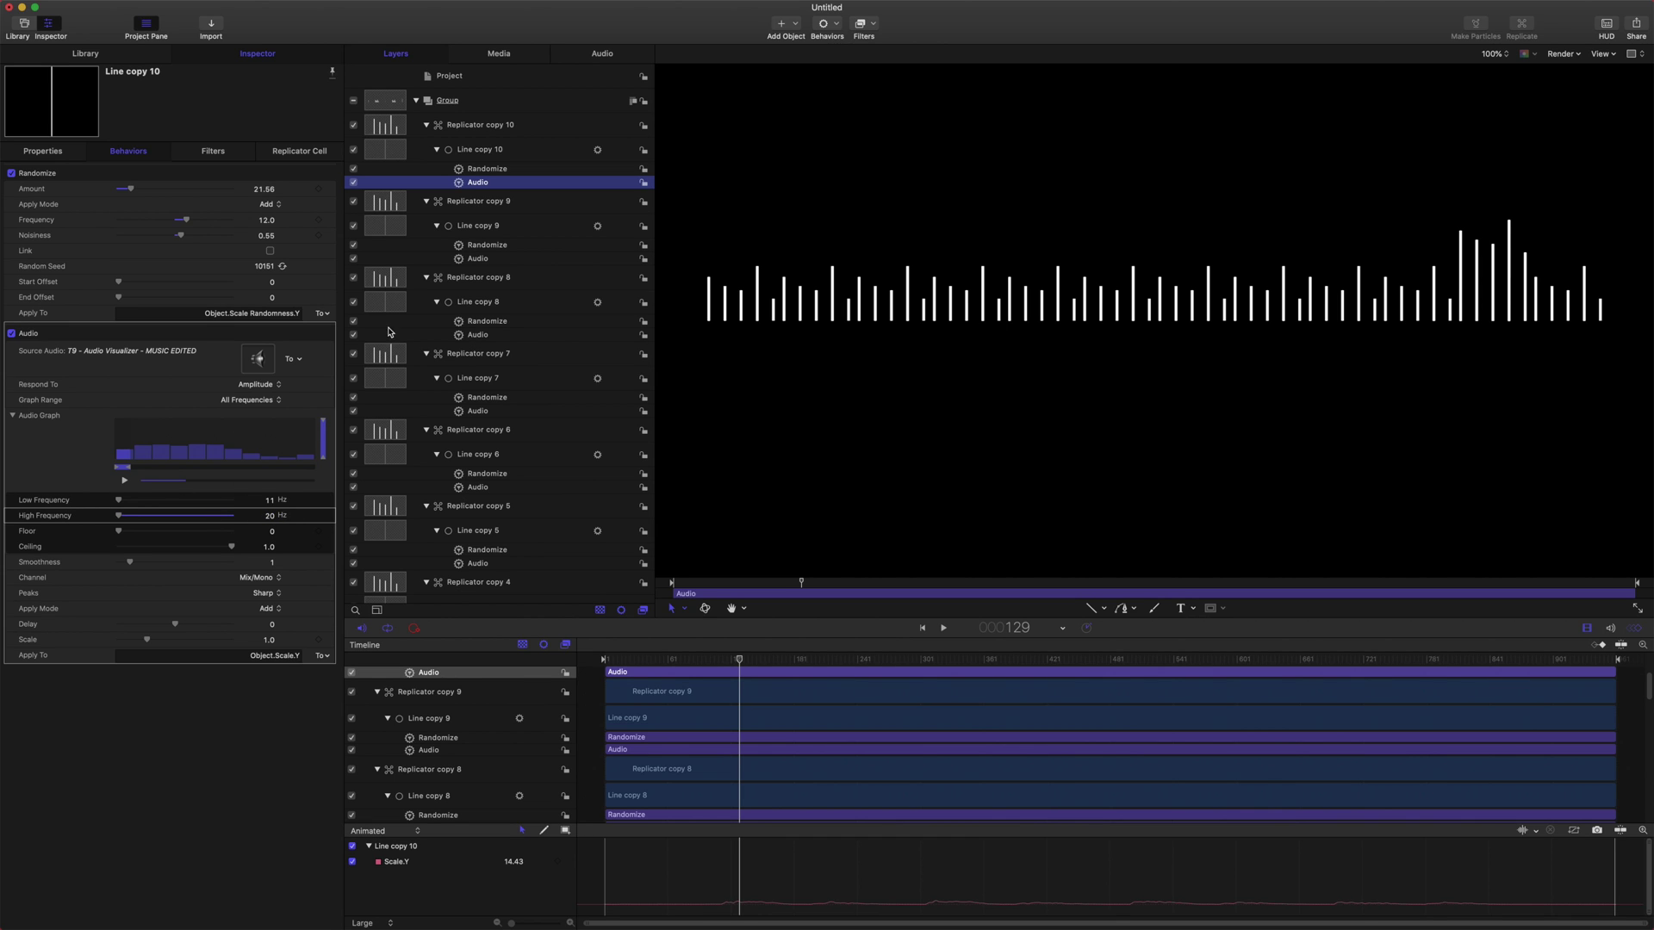
left_click(493, 258)
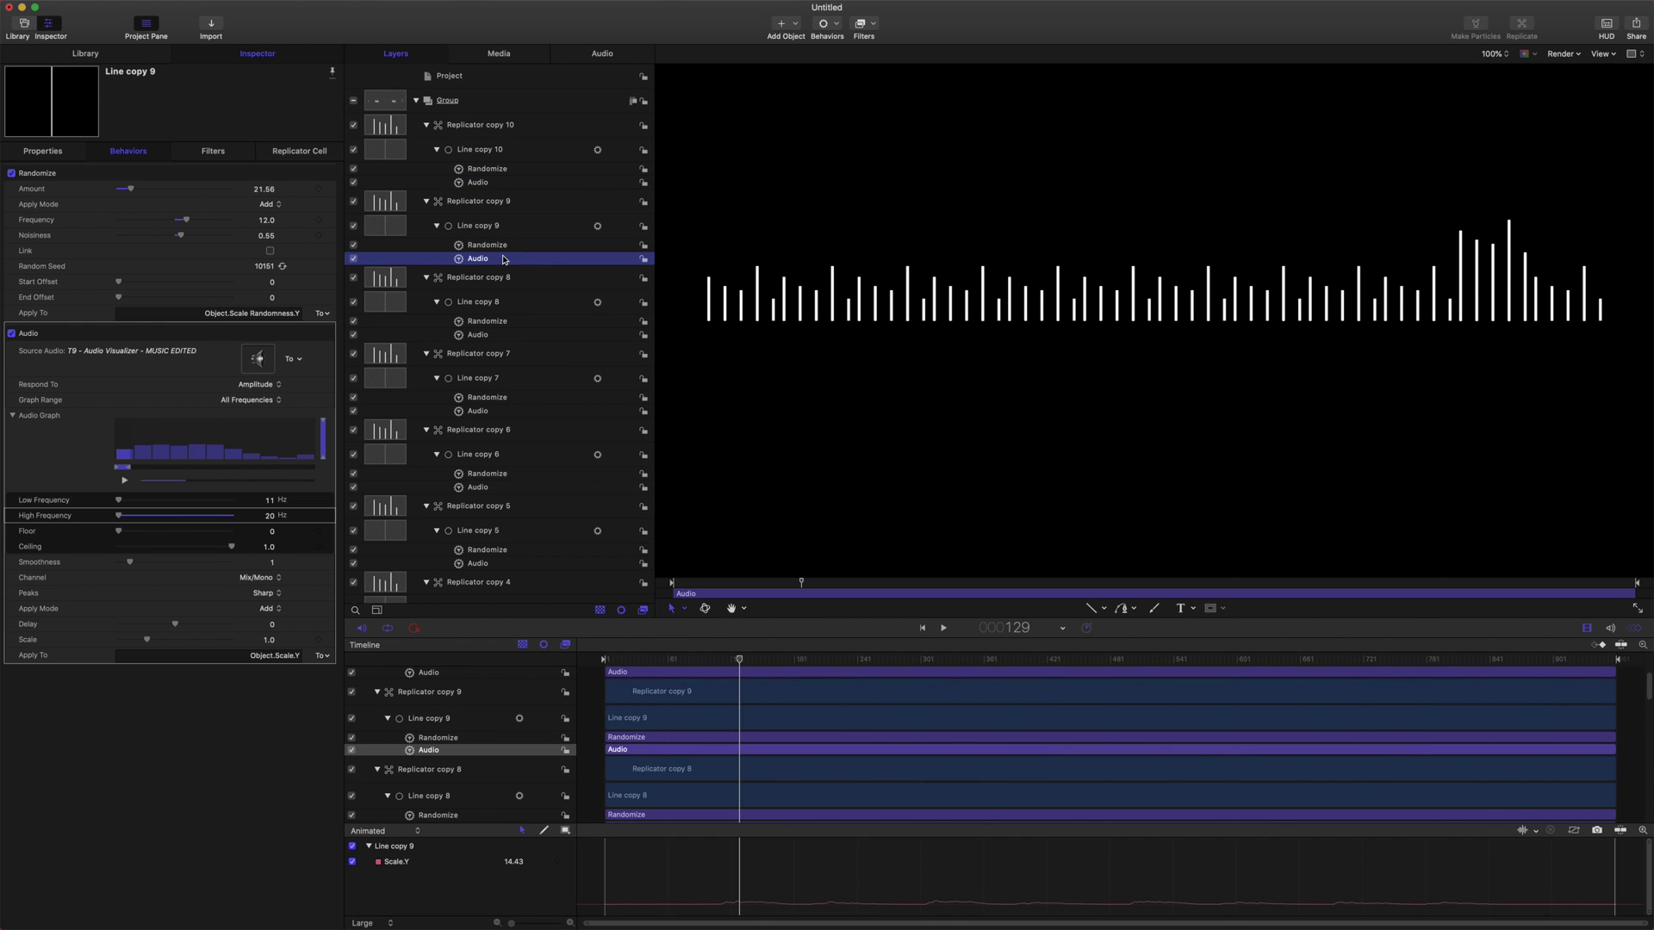
left_click(272, 501)
type("20")
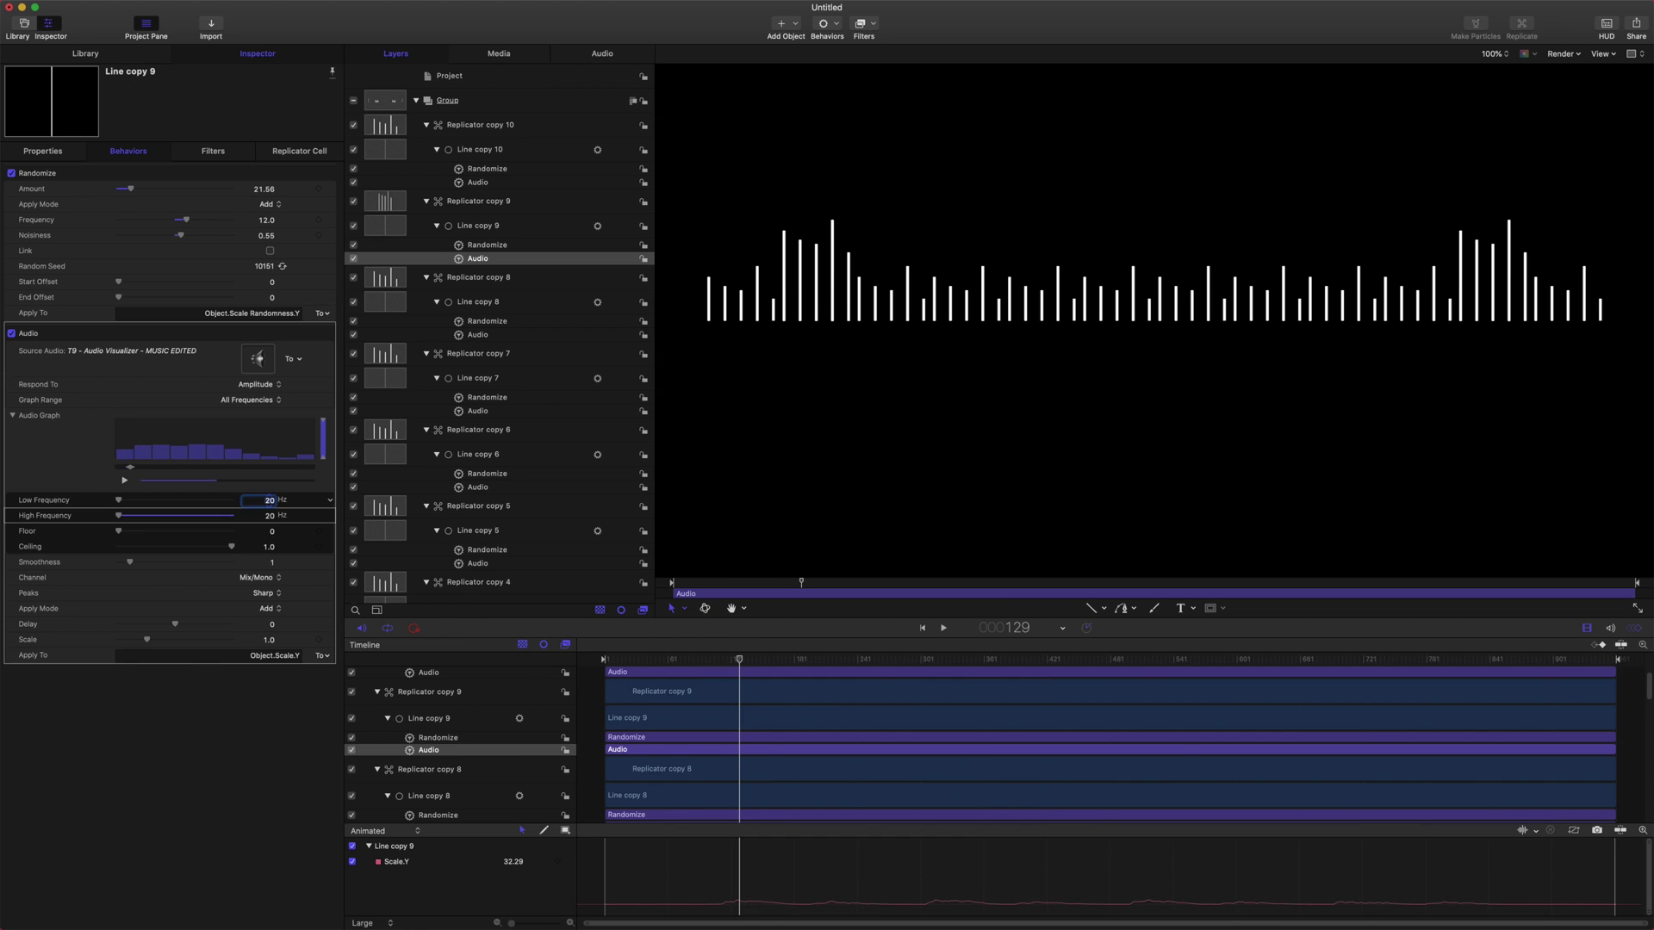
left_click(269, 516)
Set Line copy 8's Audio behavior to a 40 Hz low and 80 Hz high frequency.
left_click(508, 334)
left_click(269, 500)
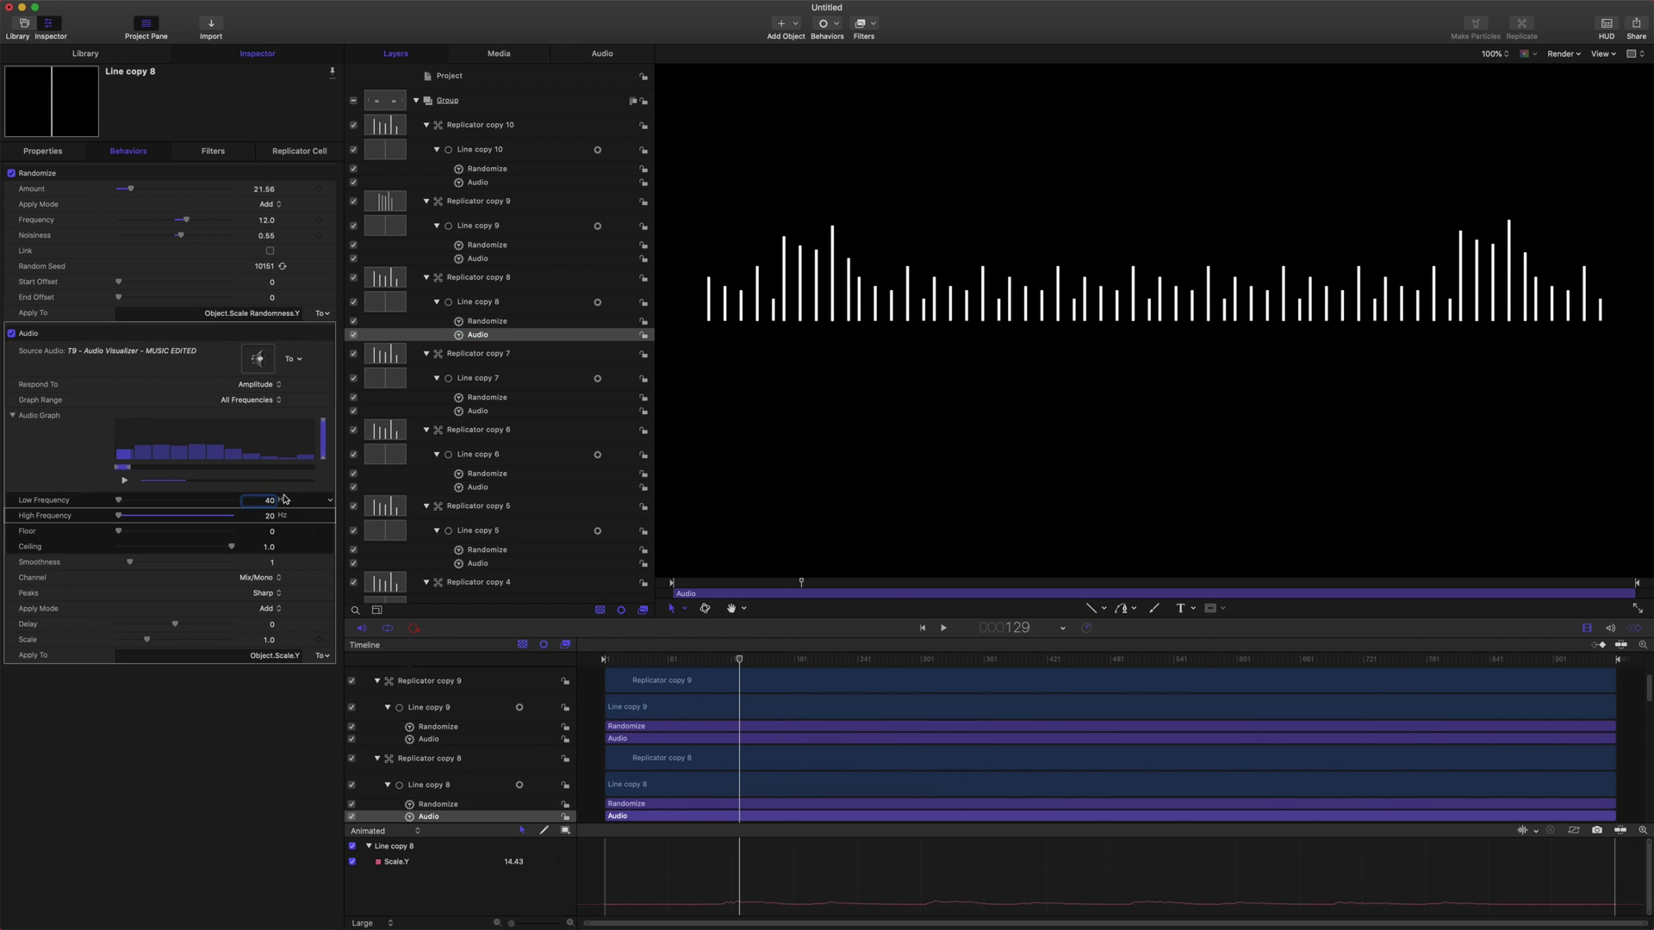
left_click(269, 516)
type("80")
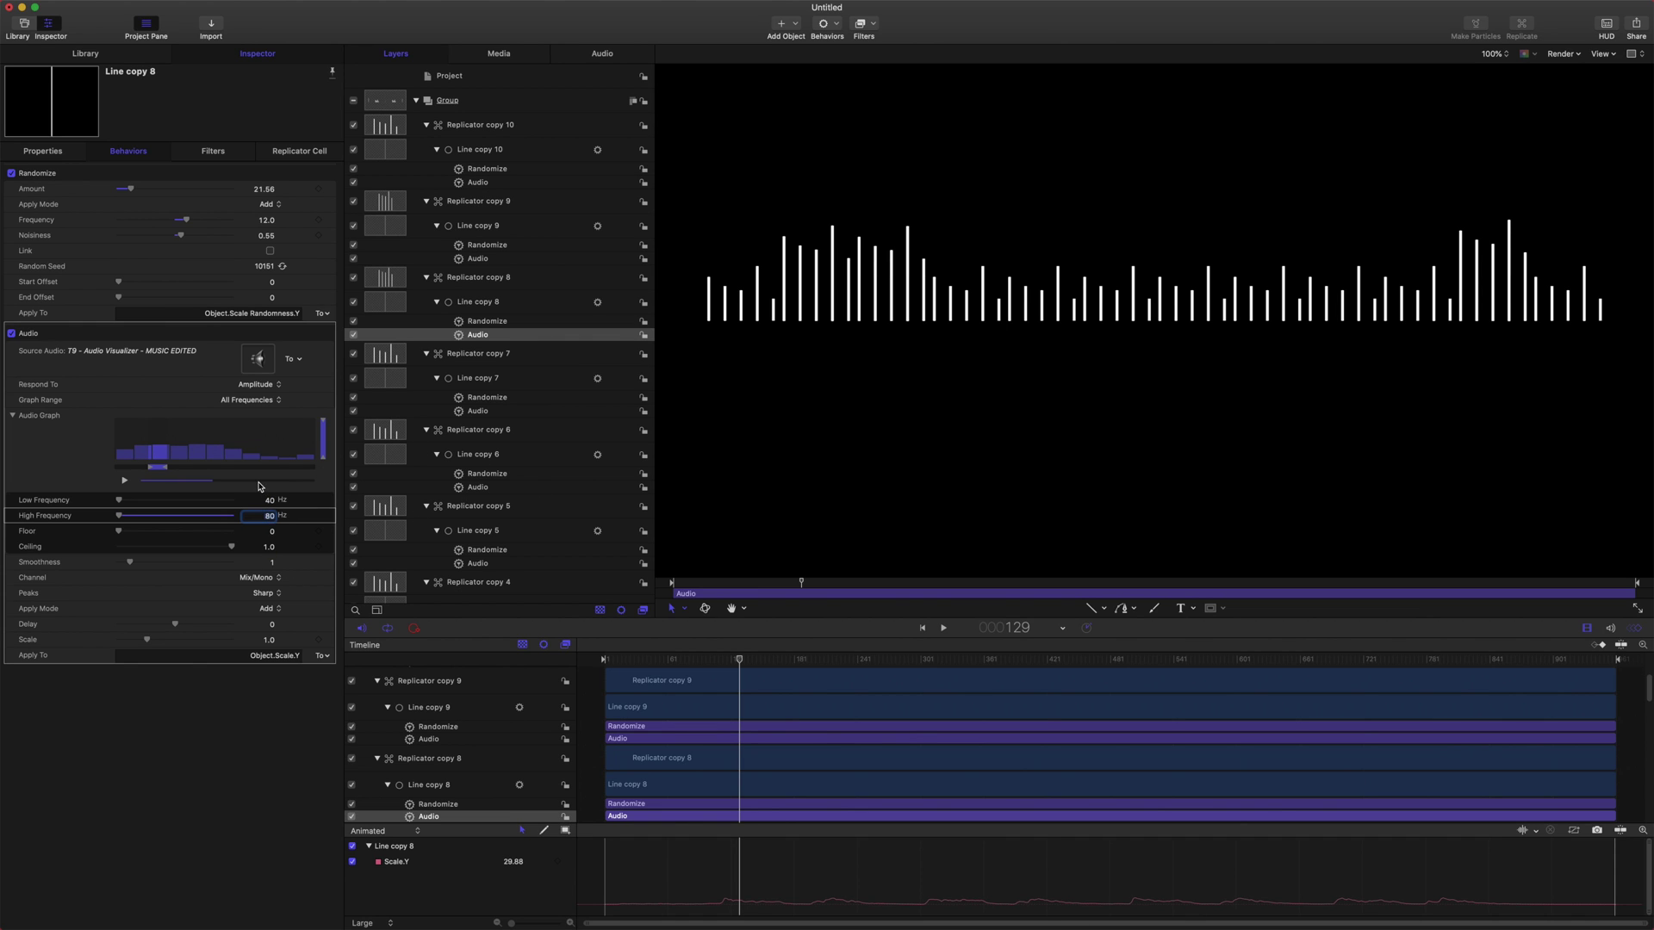
scroll(507, 414, "down", 1)
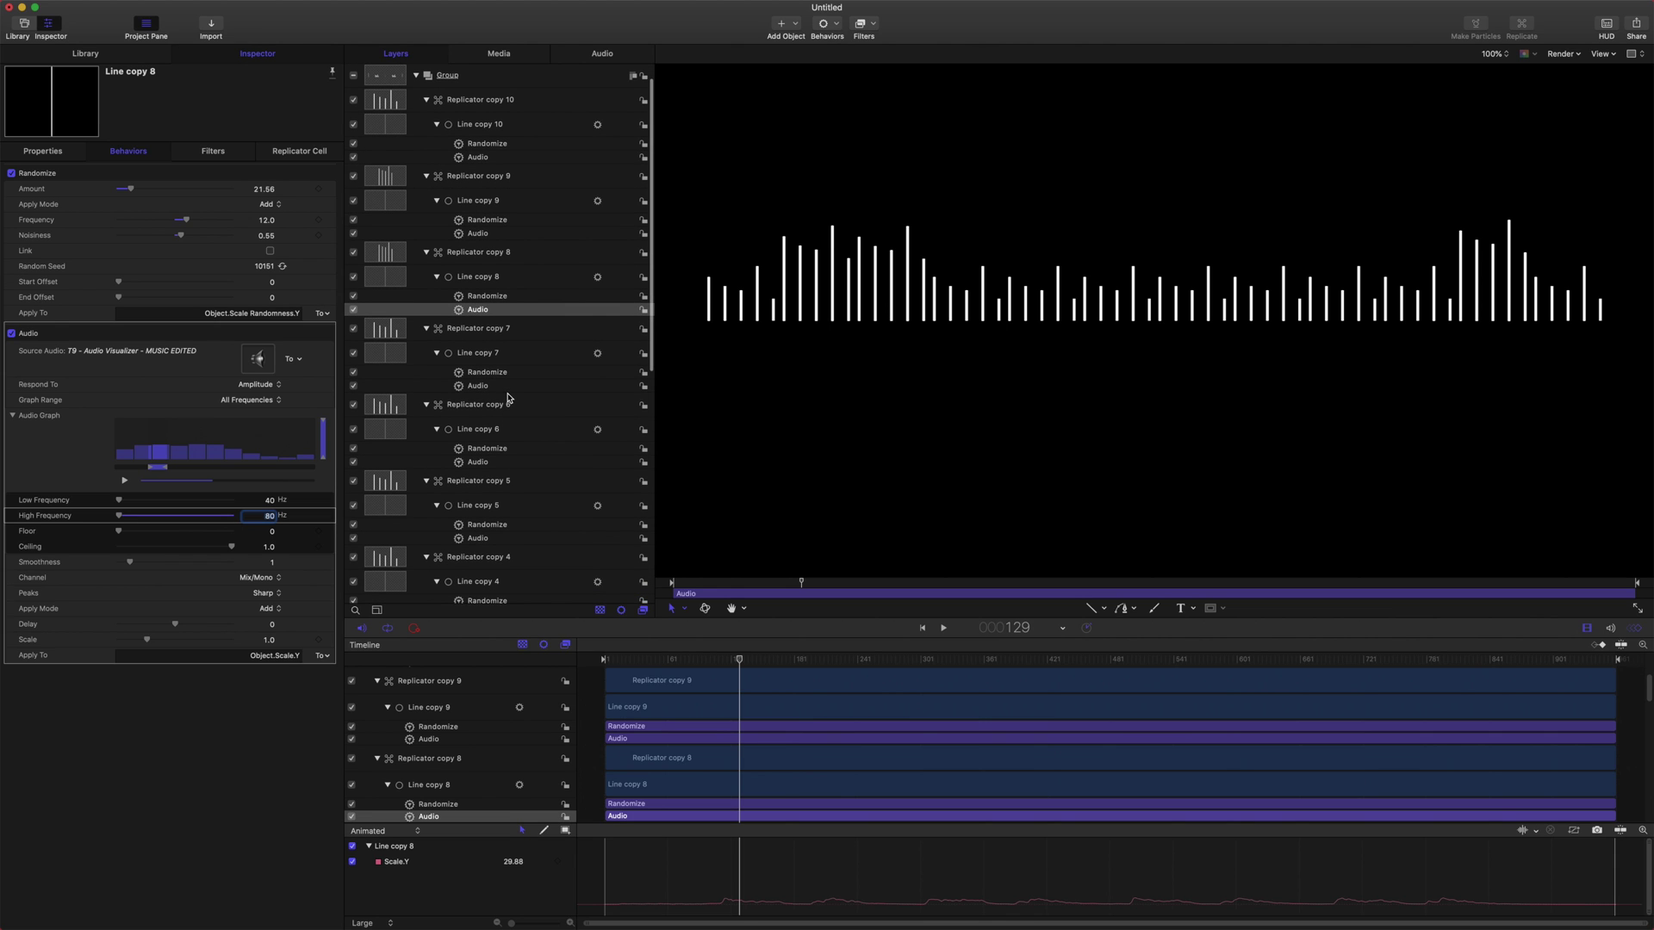
scroll(508, 398, "down", 1)
left_click(506, 370)
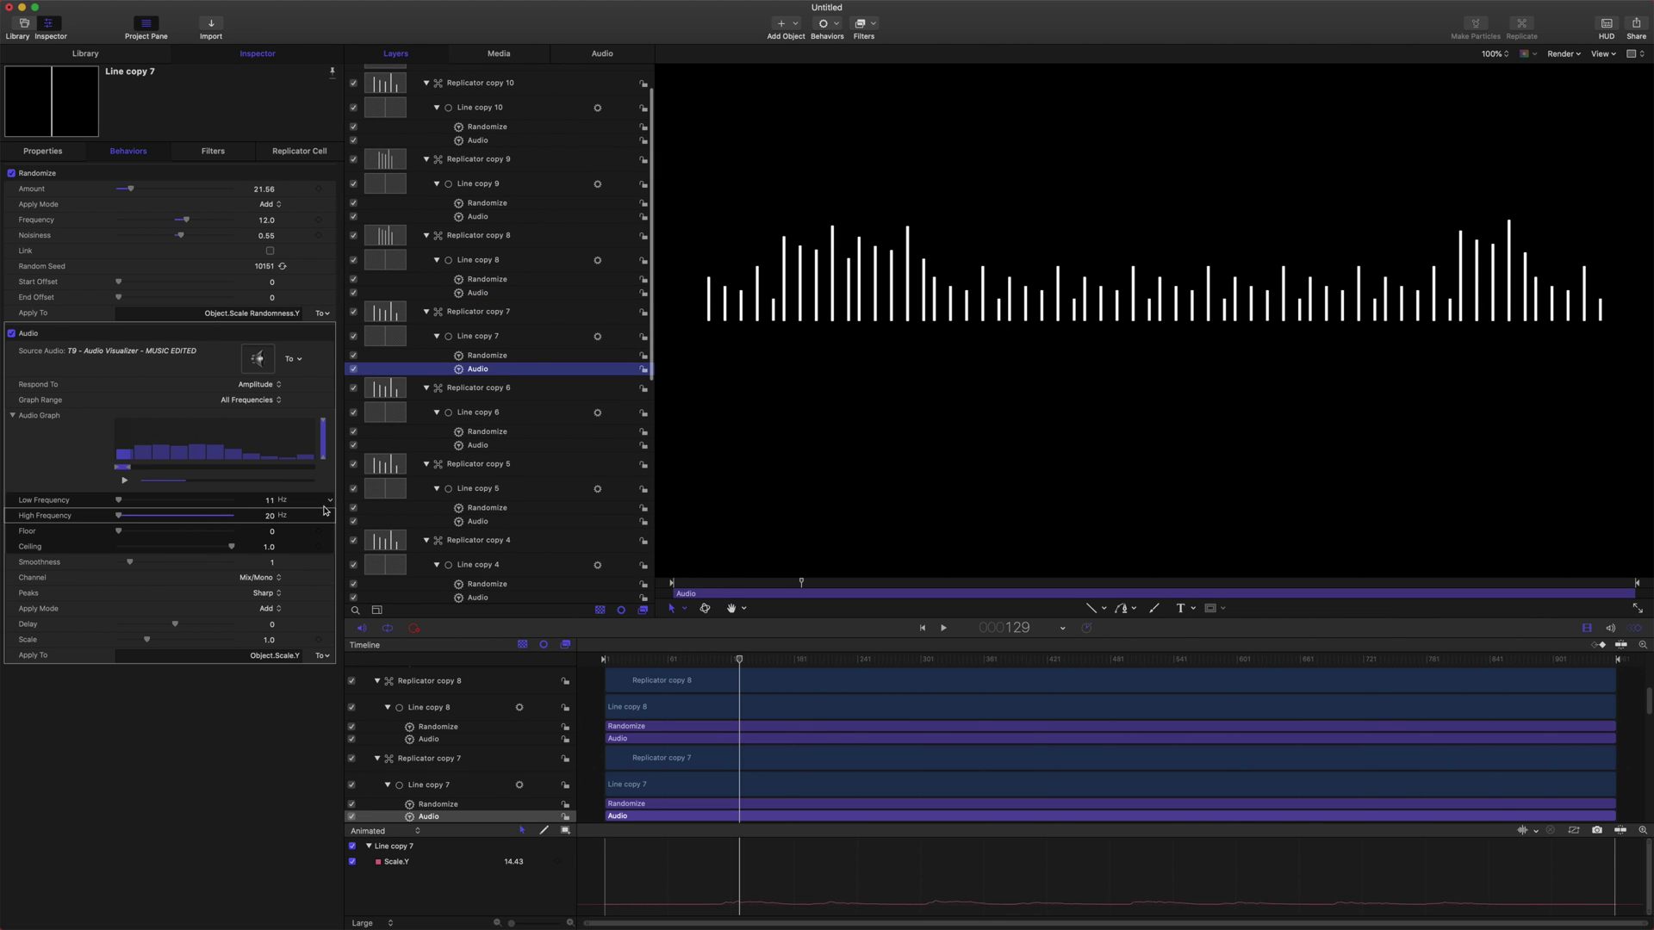
Enter doubling frequency bands for Line copy 7 down to Line copy 2, e.g. 160, 3840 and 7680 Hz.
left_click(521, 310)
left_click(519, 295)
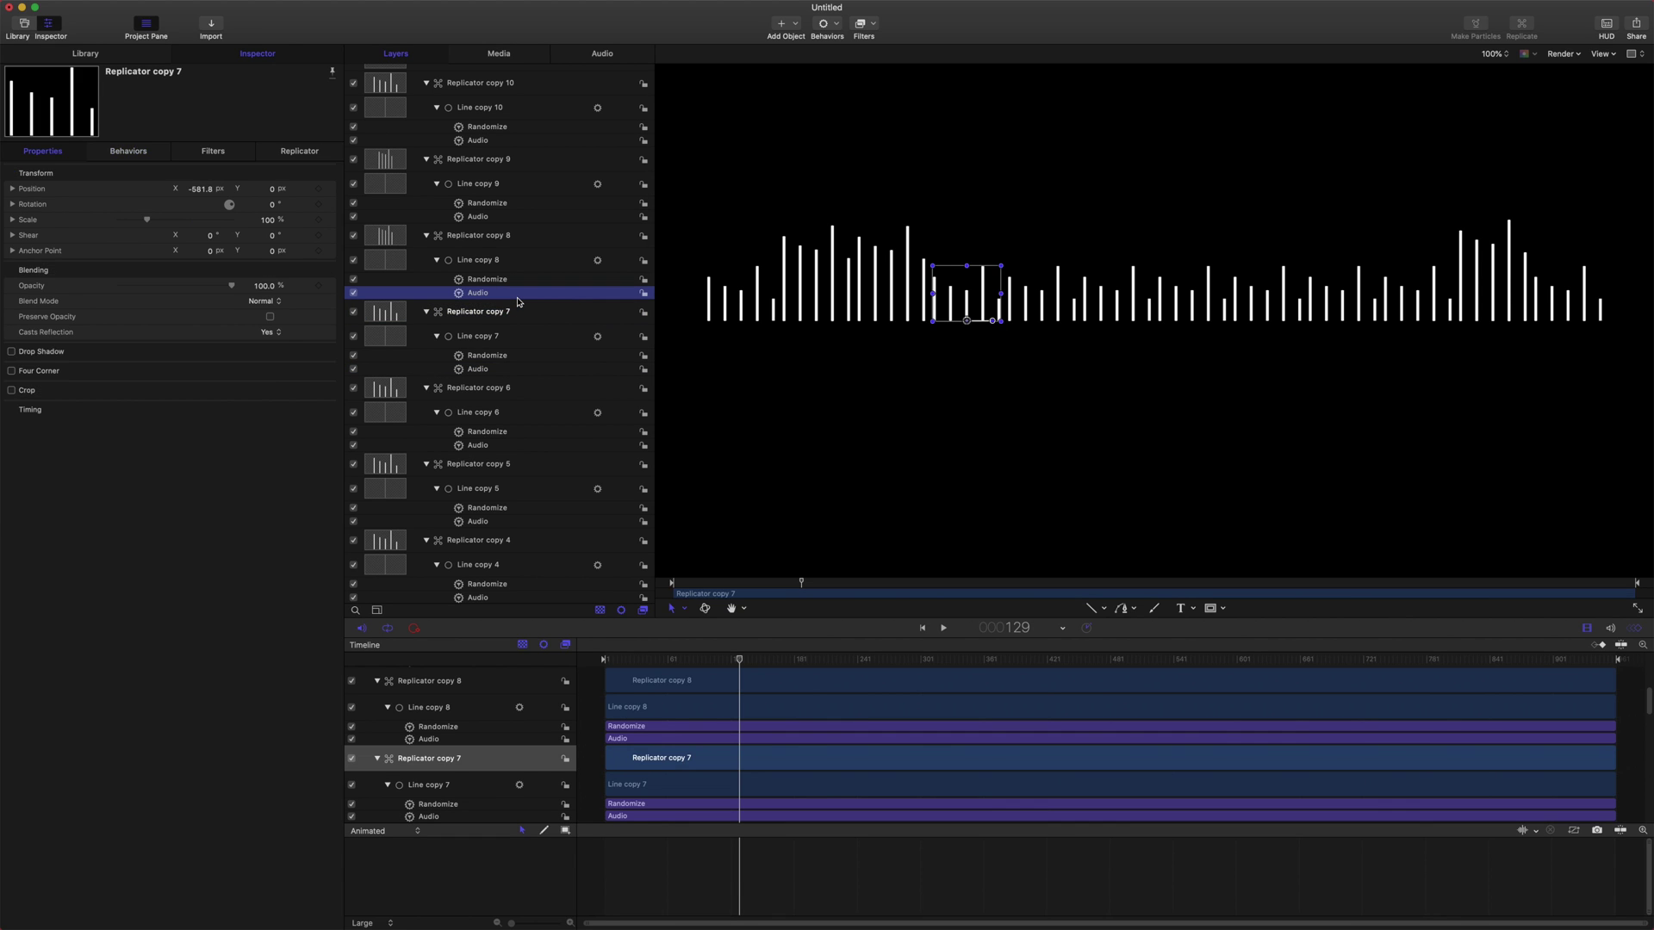
left_click(506, 369)
left_click(269, 502)
type("1")
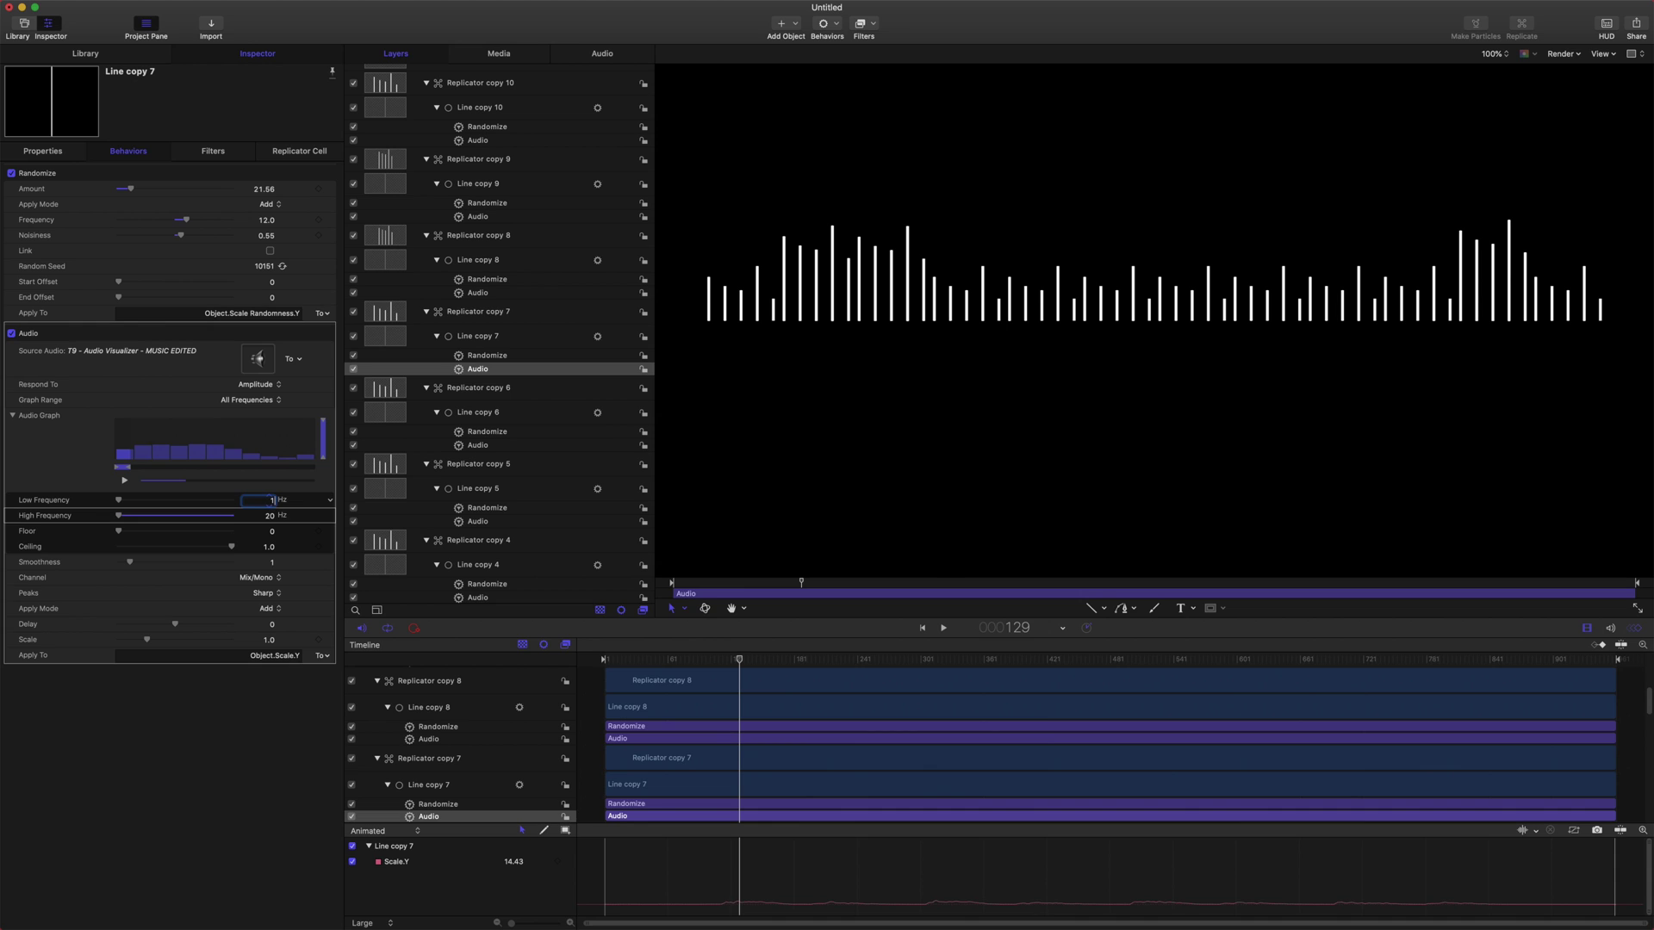
type("60")
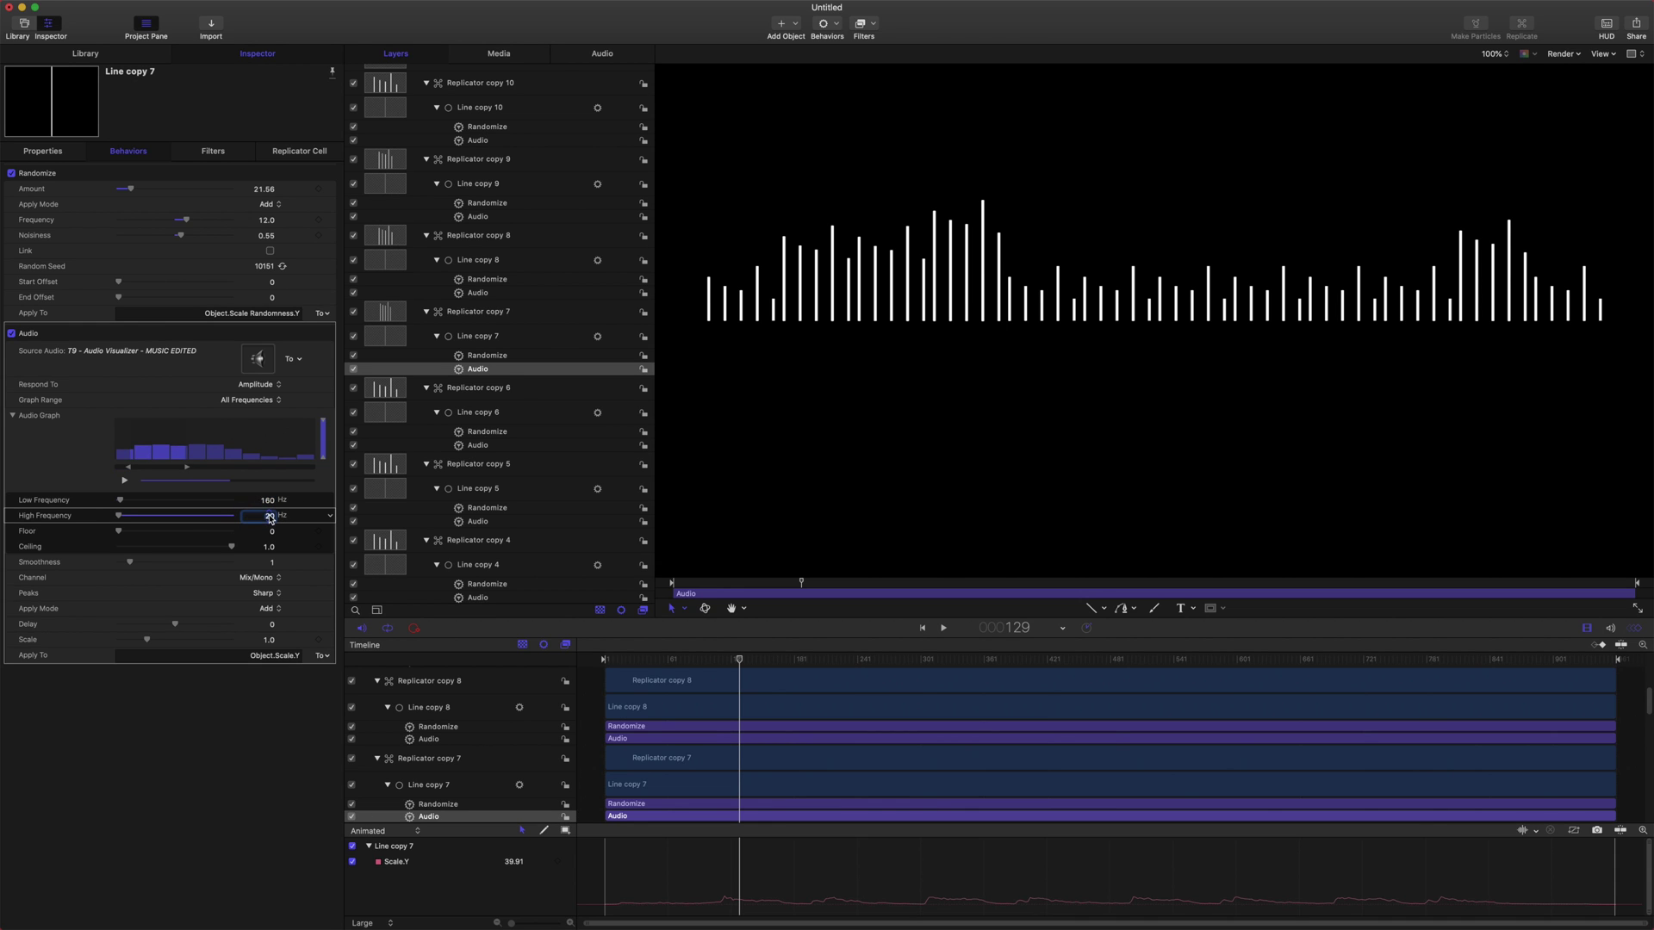
key("shift+Tab")
key("shift+Tab")
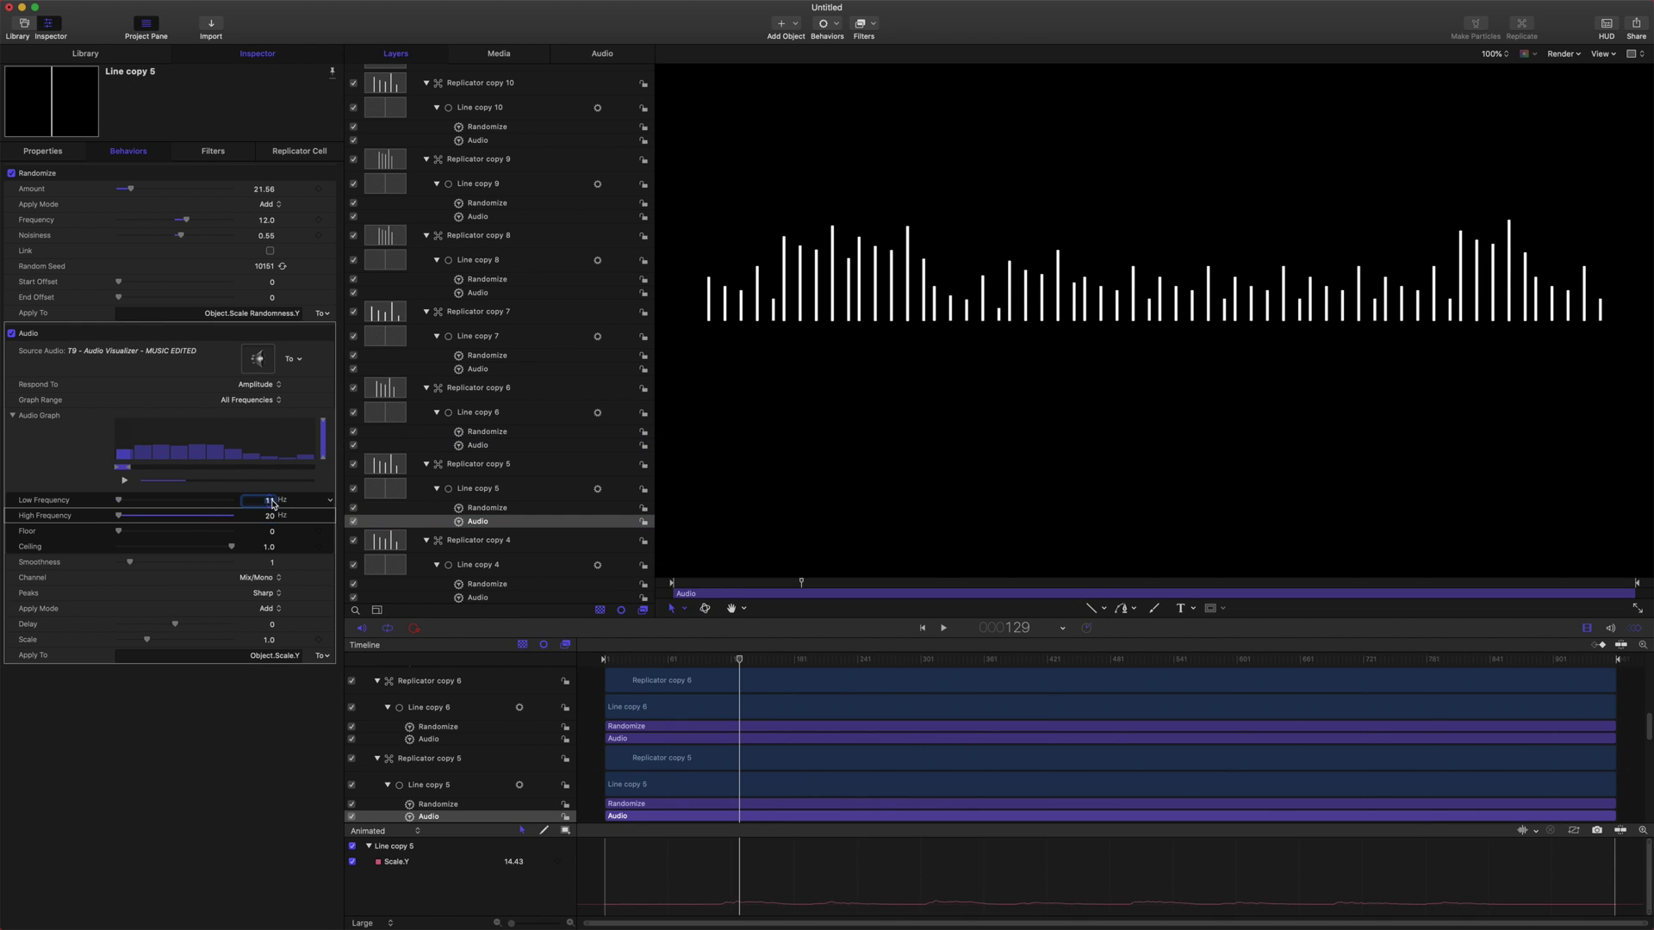
scroll(483, 540, "down", 3)
left_click(482, 539)
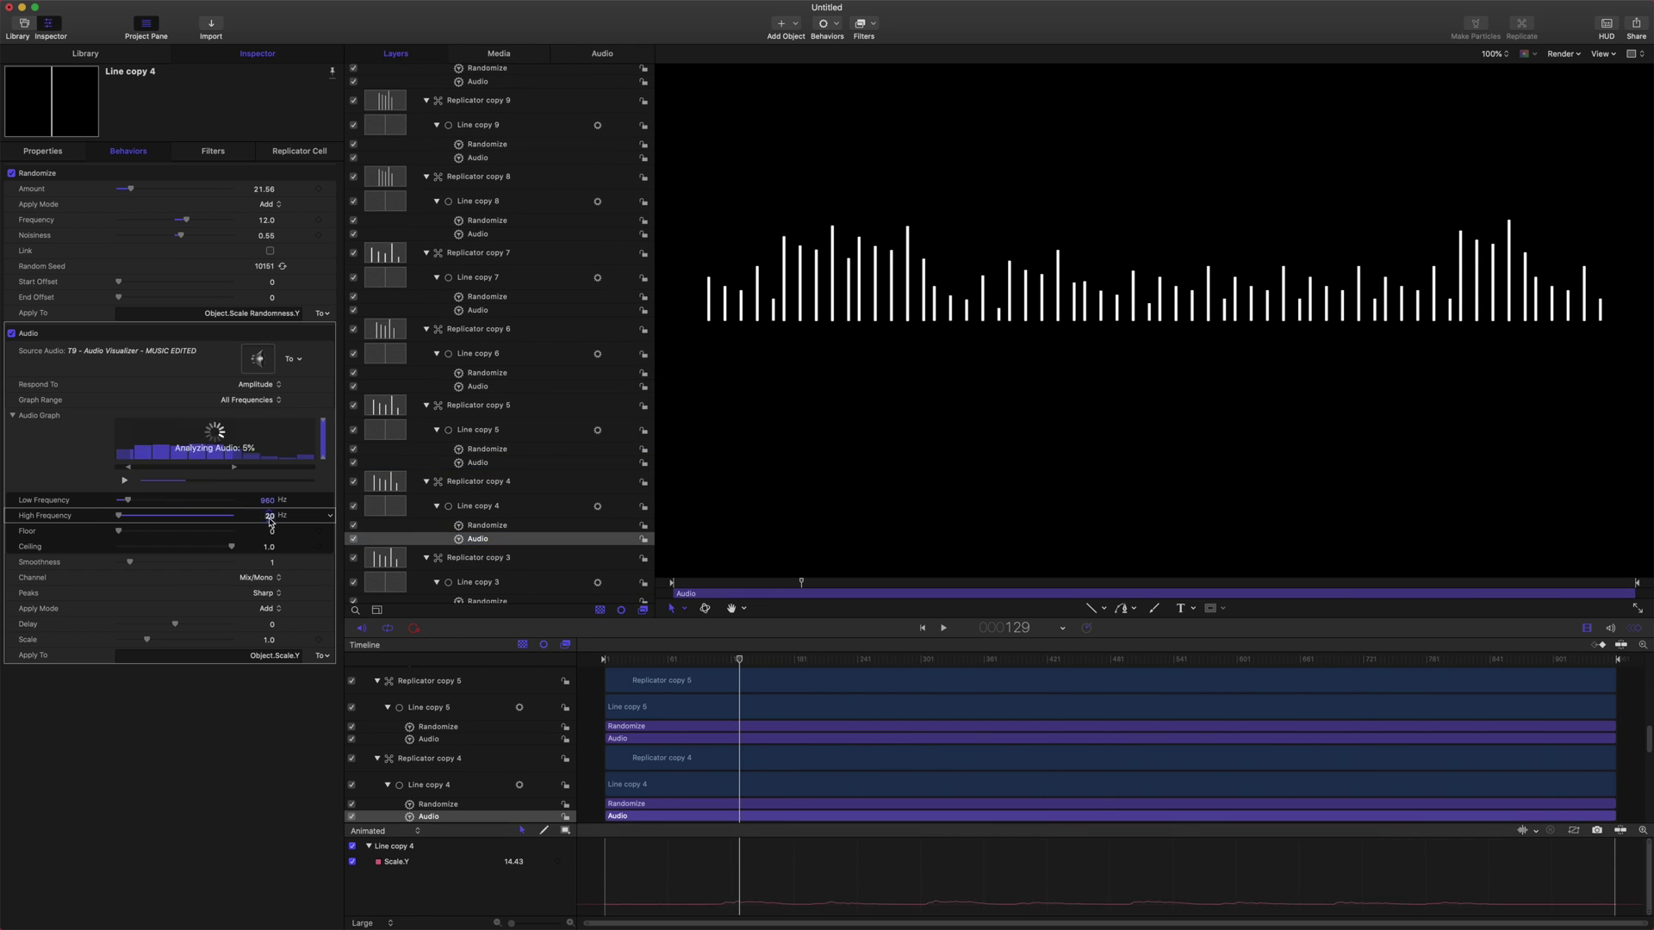
key("shift+Tab")
left_click(270, 517)
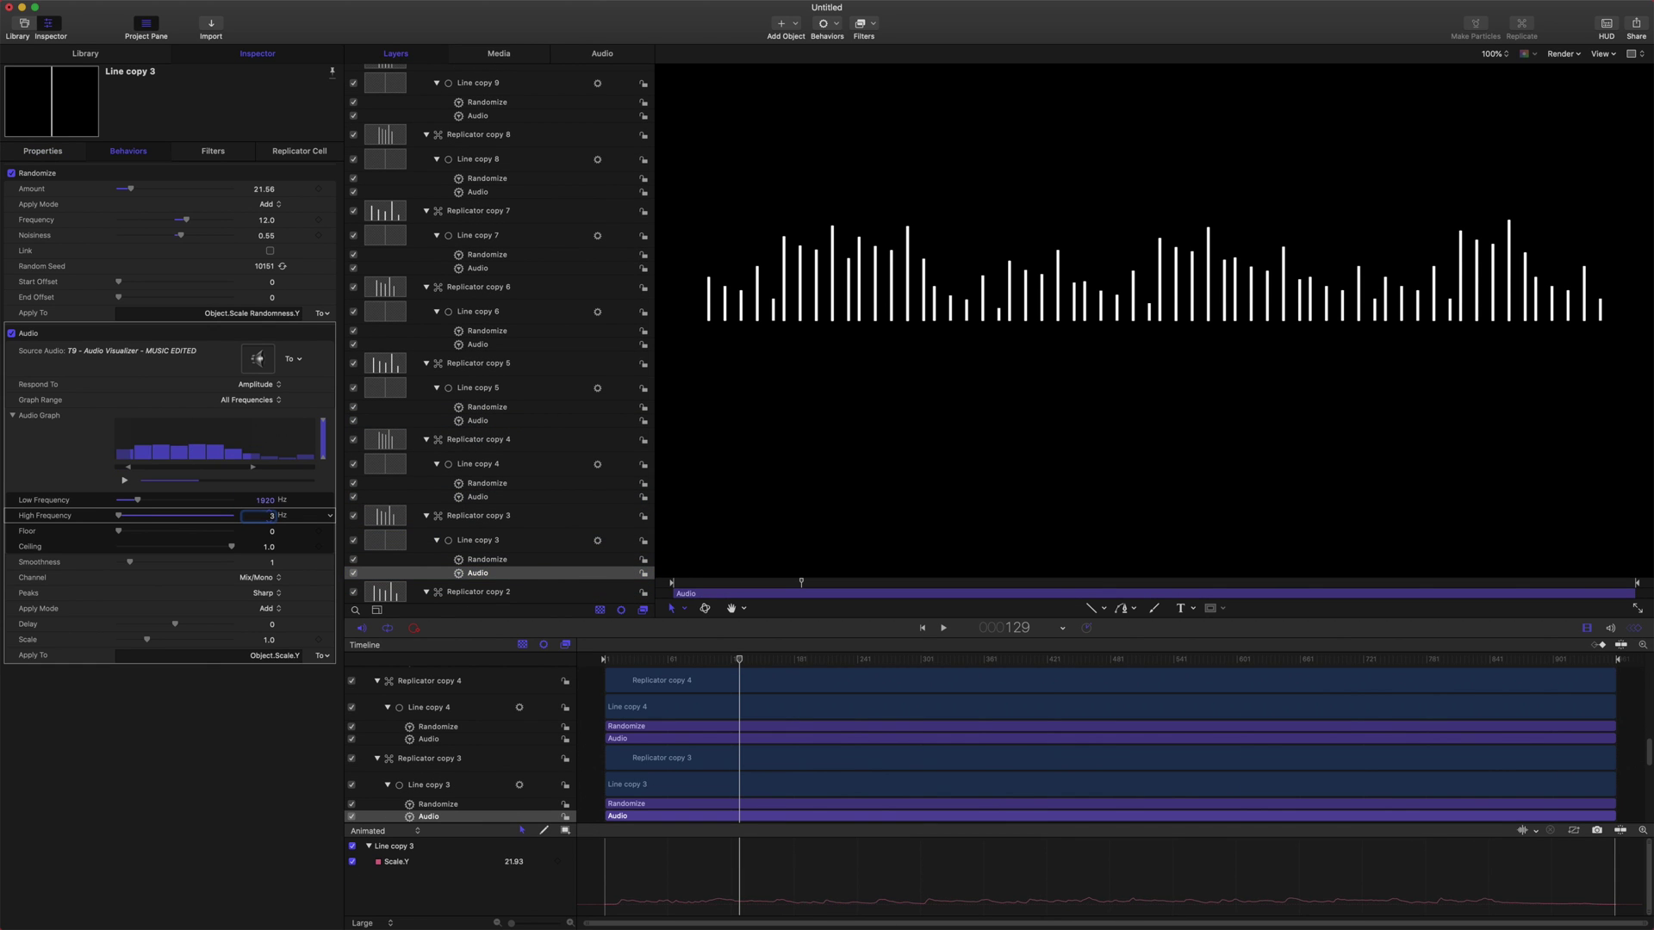
type("840")
key("shift+Tab")
left_click(270, 516)
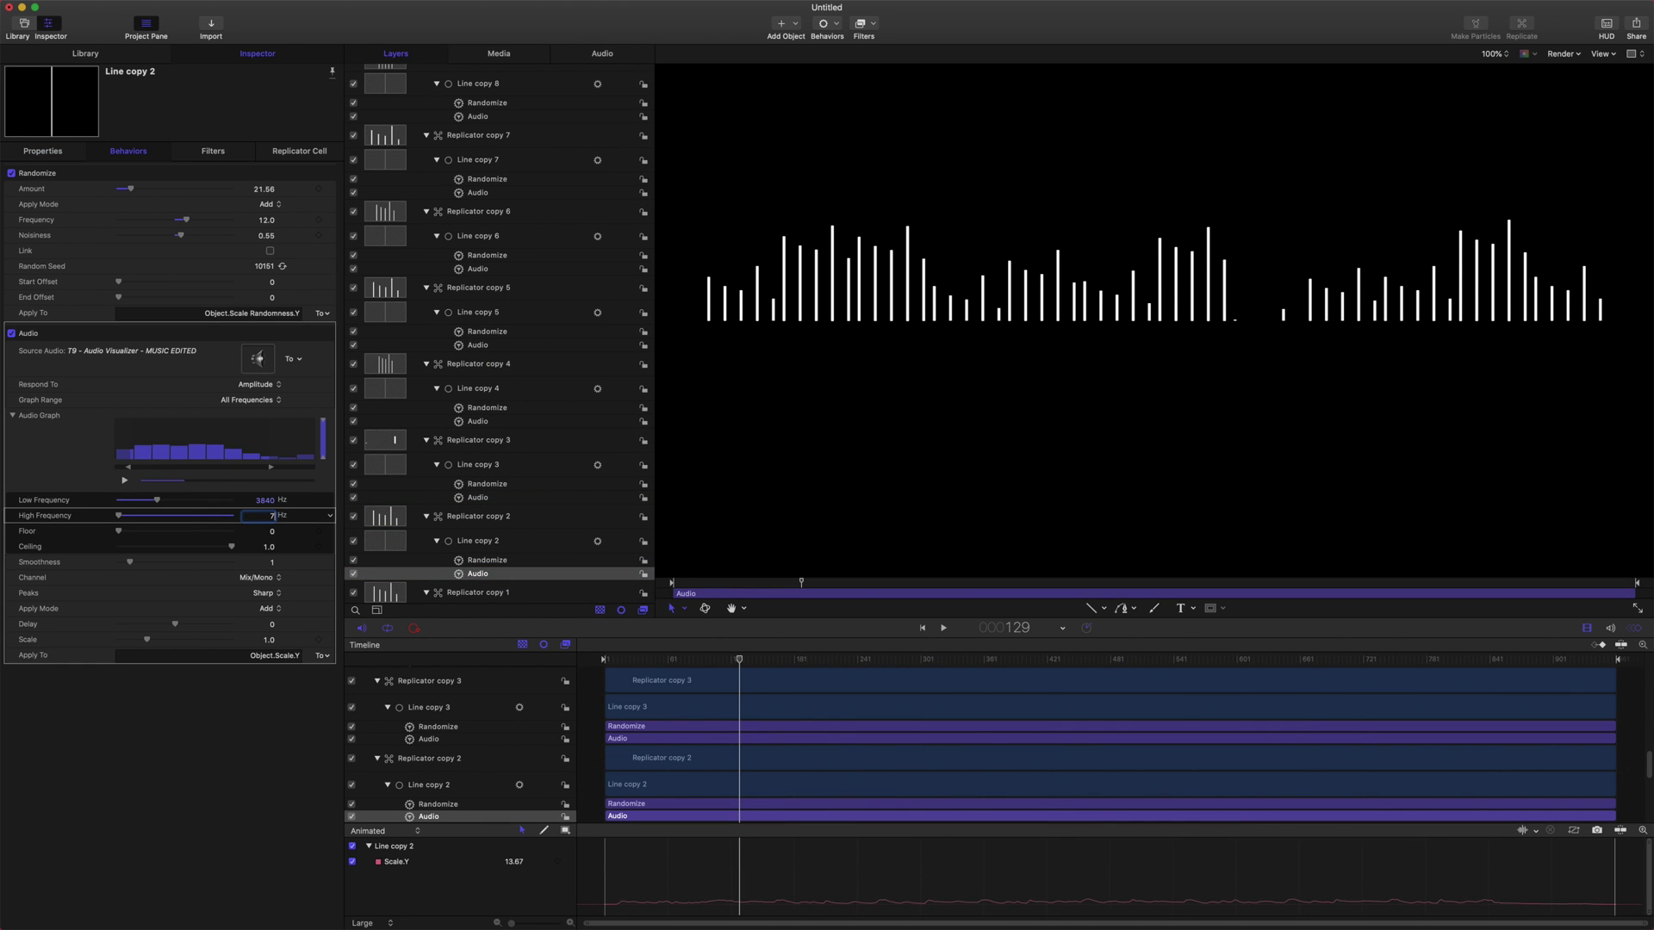
type("7680")
key("shift+Tab")
Set Line copy 1 to 7680–15360 Hz and Line copy to 11312–22050 Hz, then deselect.
key("Tab")
key("shift+Tab")
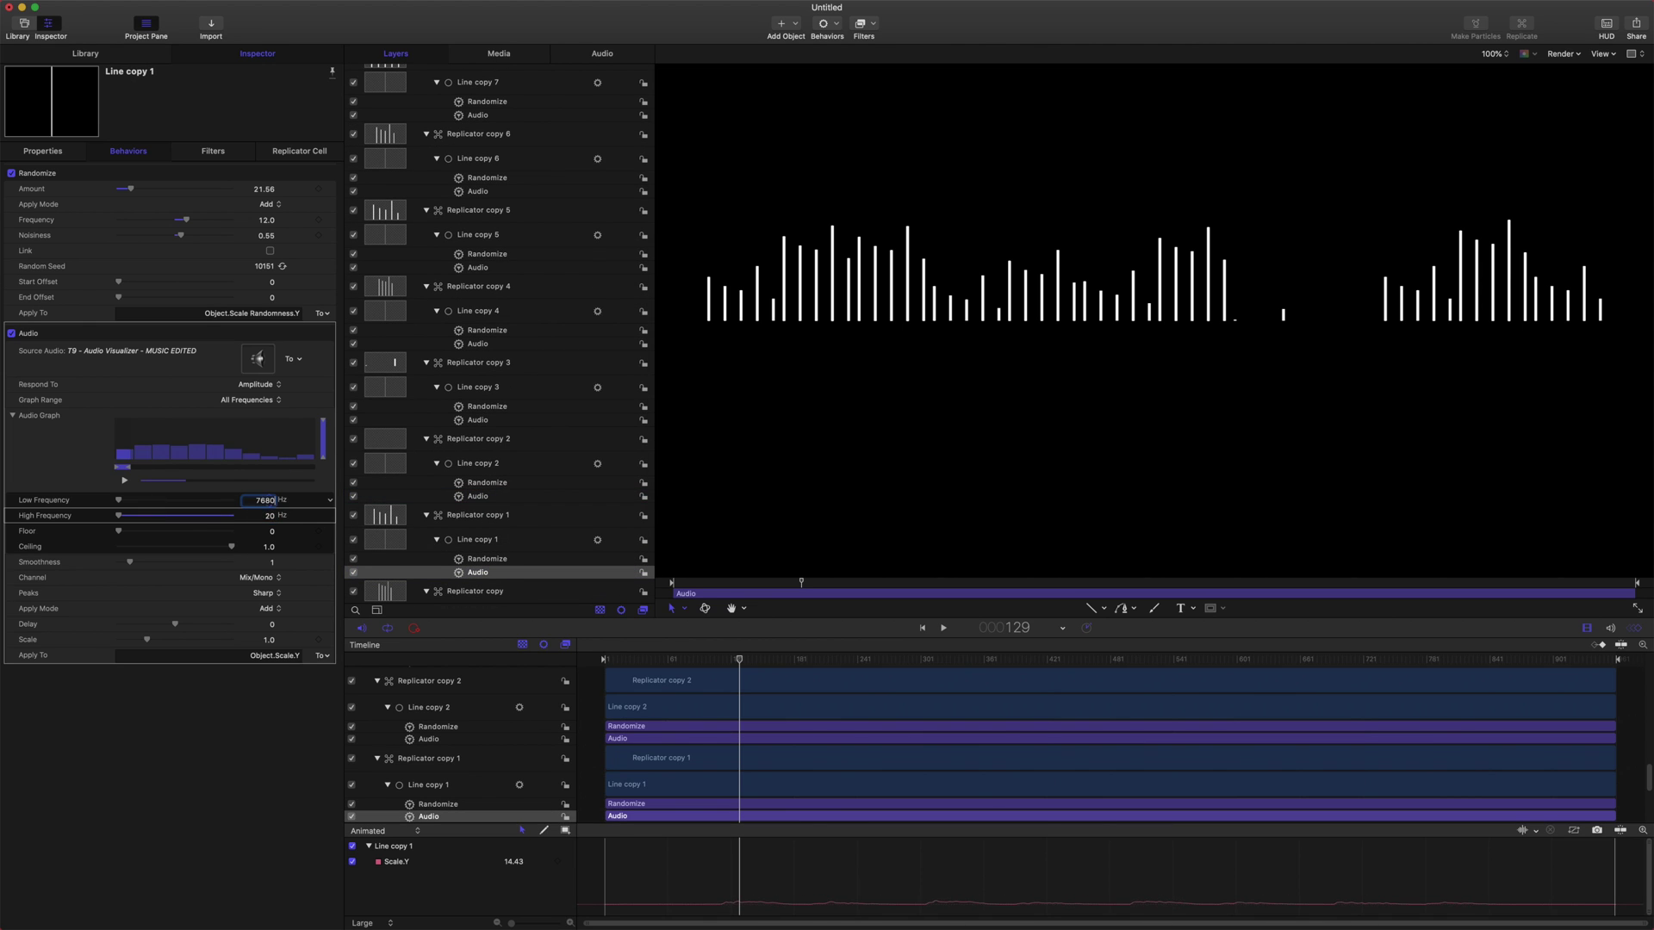
left_click(259, 500)
type("7680")
left_click(272, 514)
type("1")
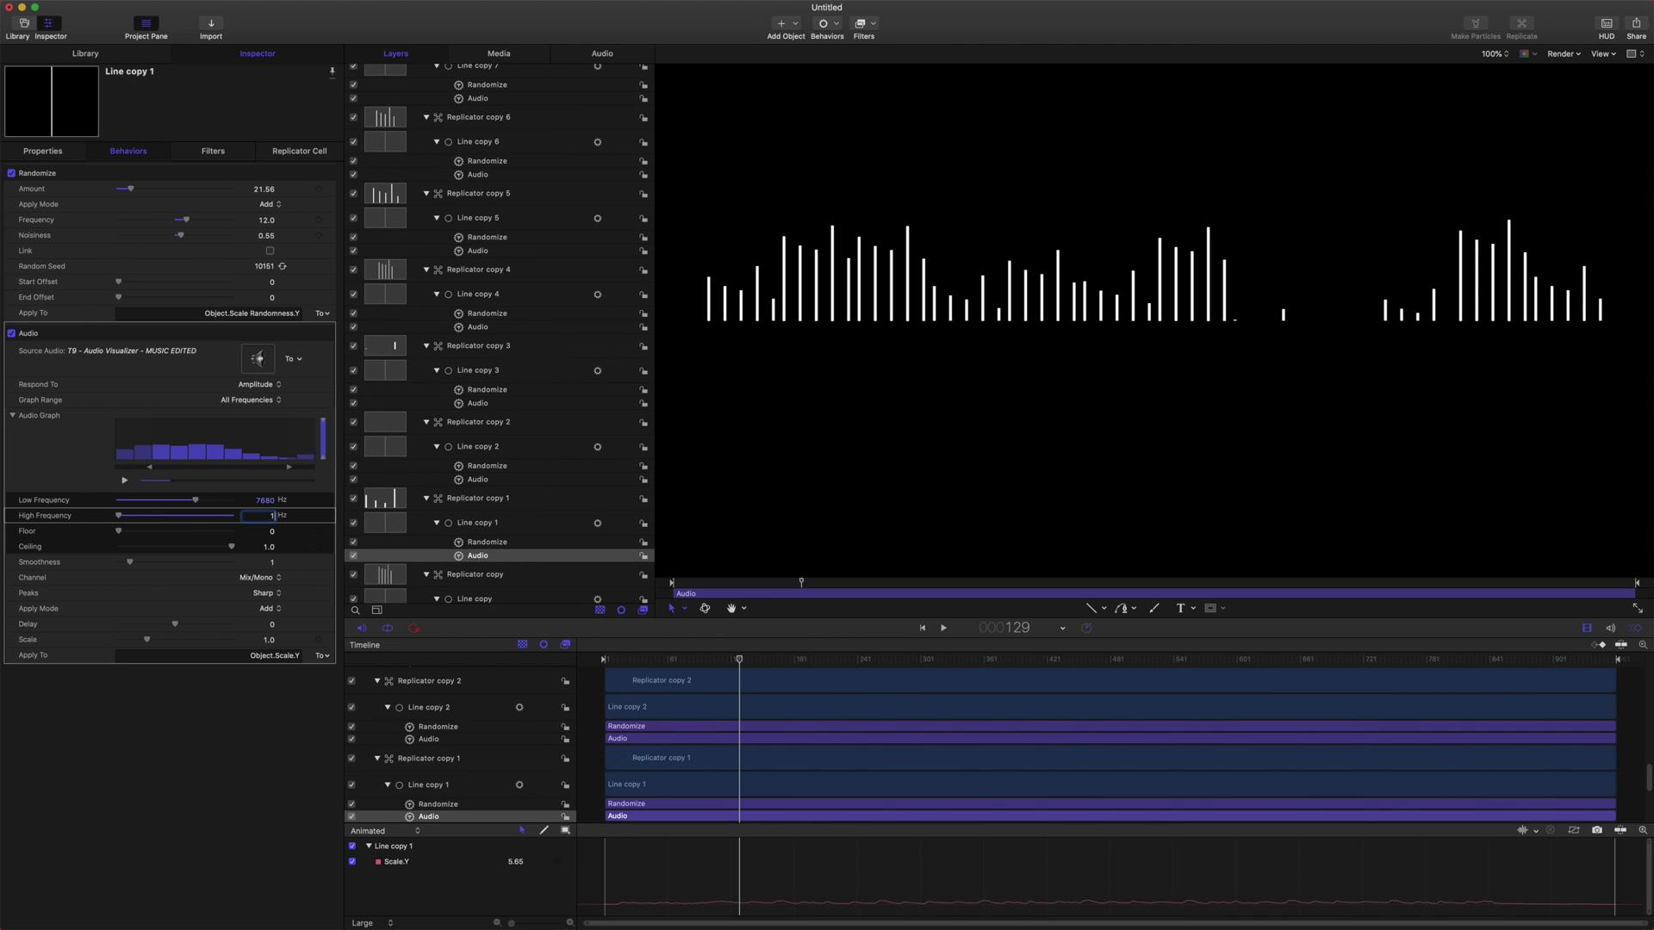
type("5")
key("shift+Tab")
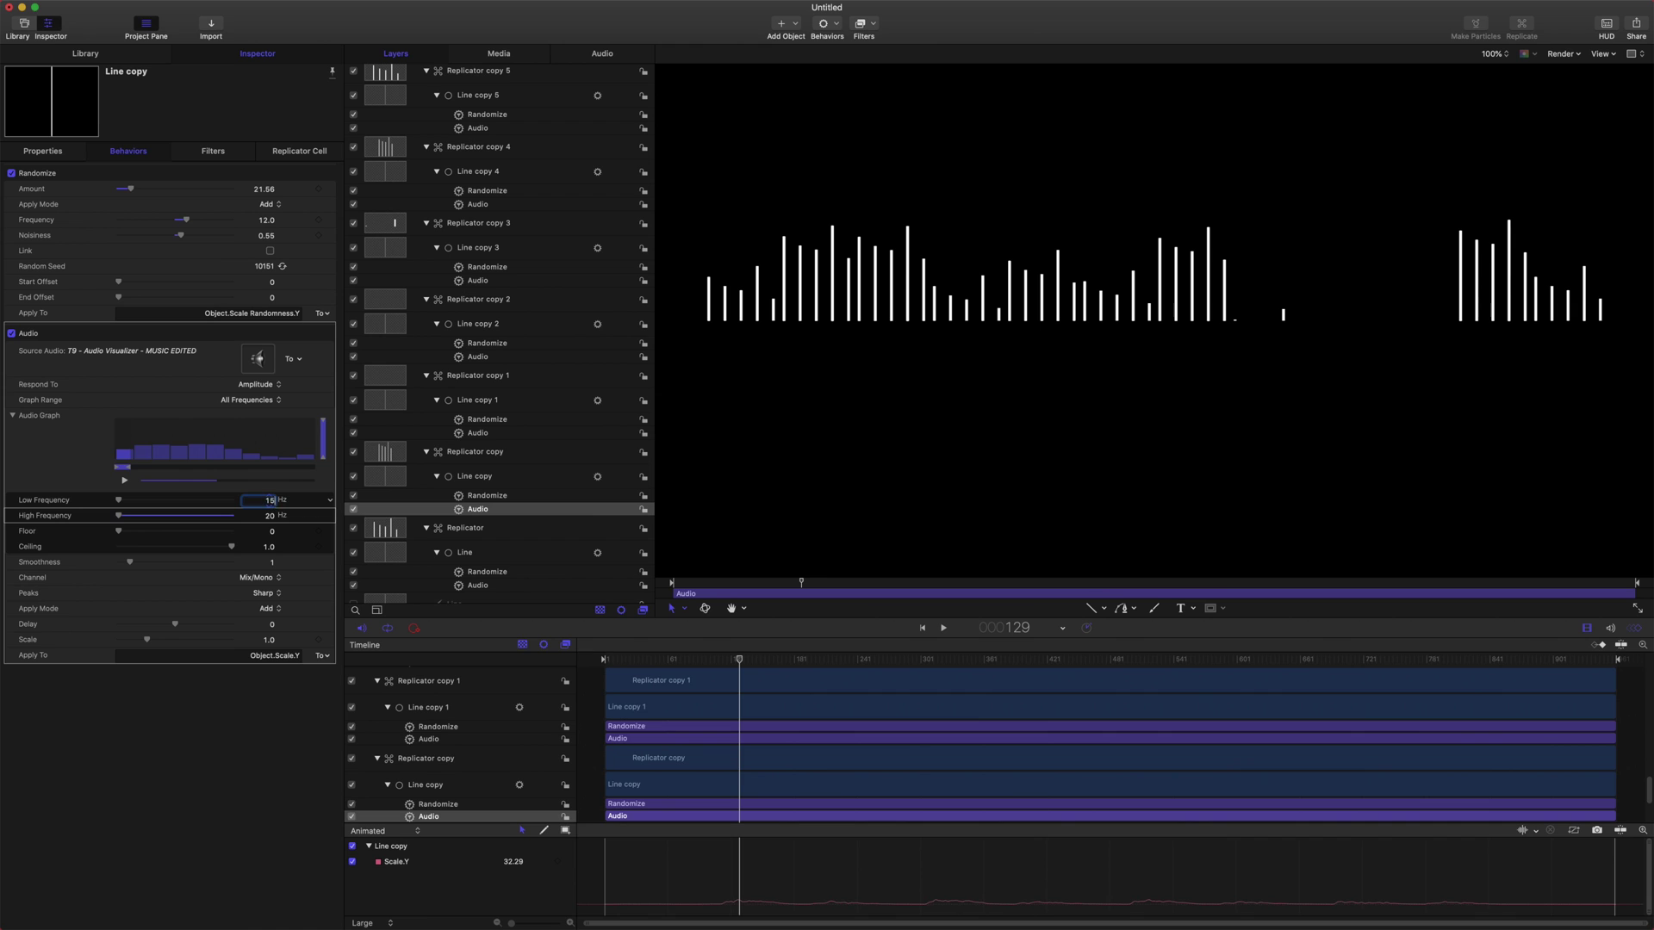
left_click(259, 499)
type("11312")
key("Tab")
type("22050")
key("shift+Tab")
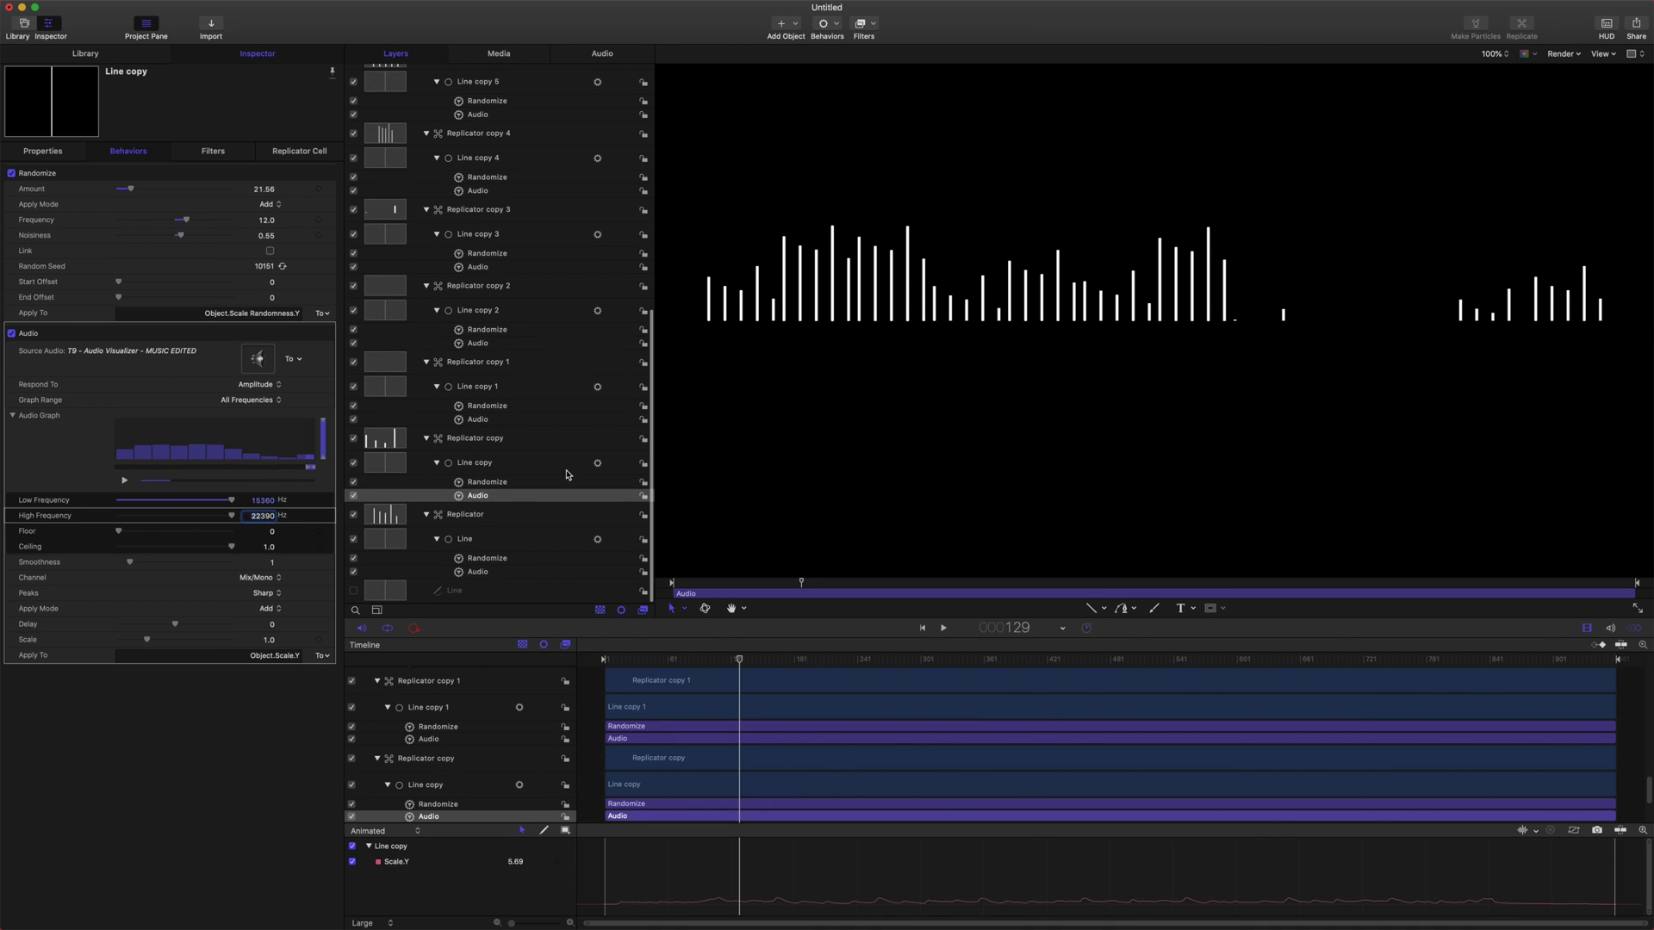
left_click(843, 664)
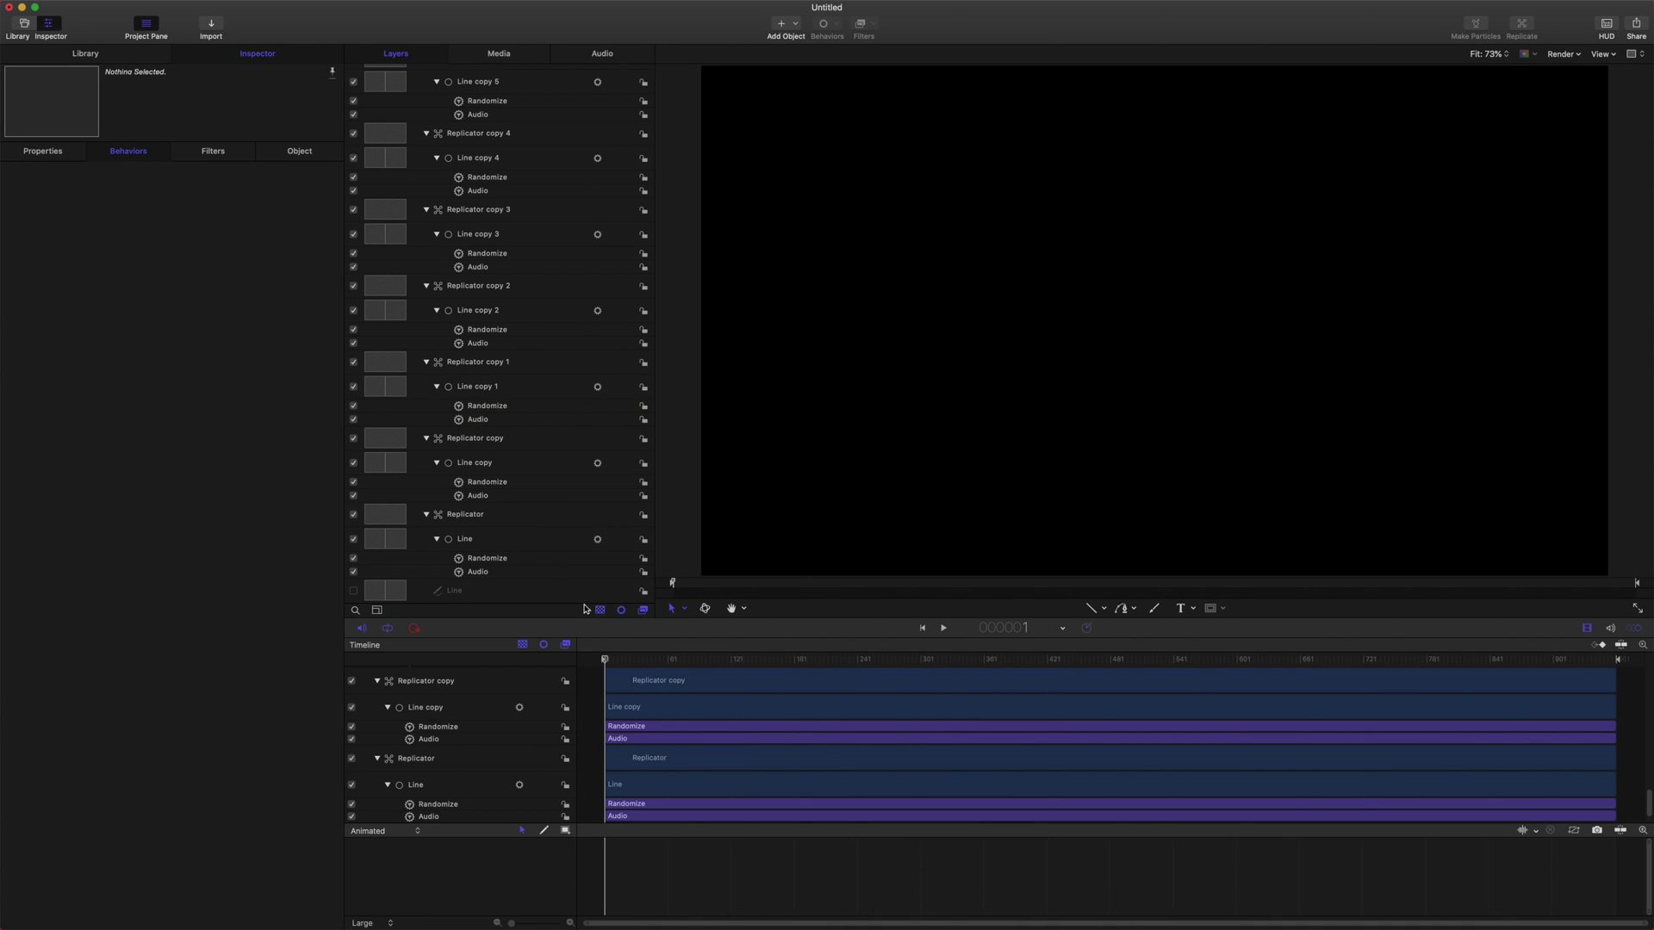
left_click(502, 570)
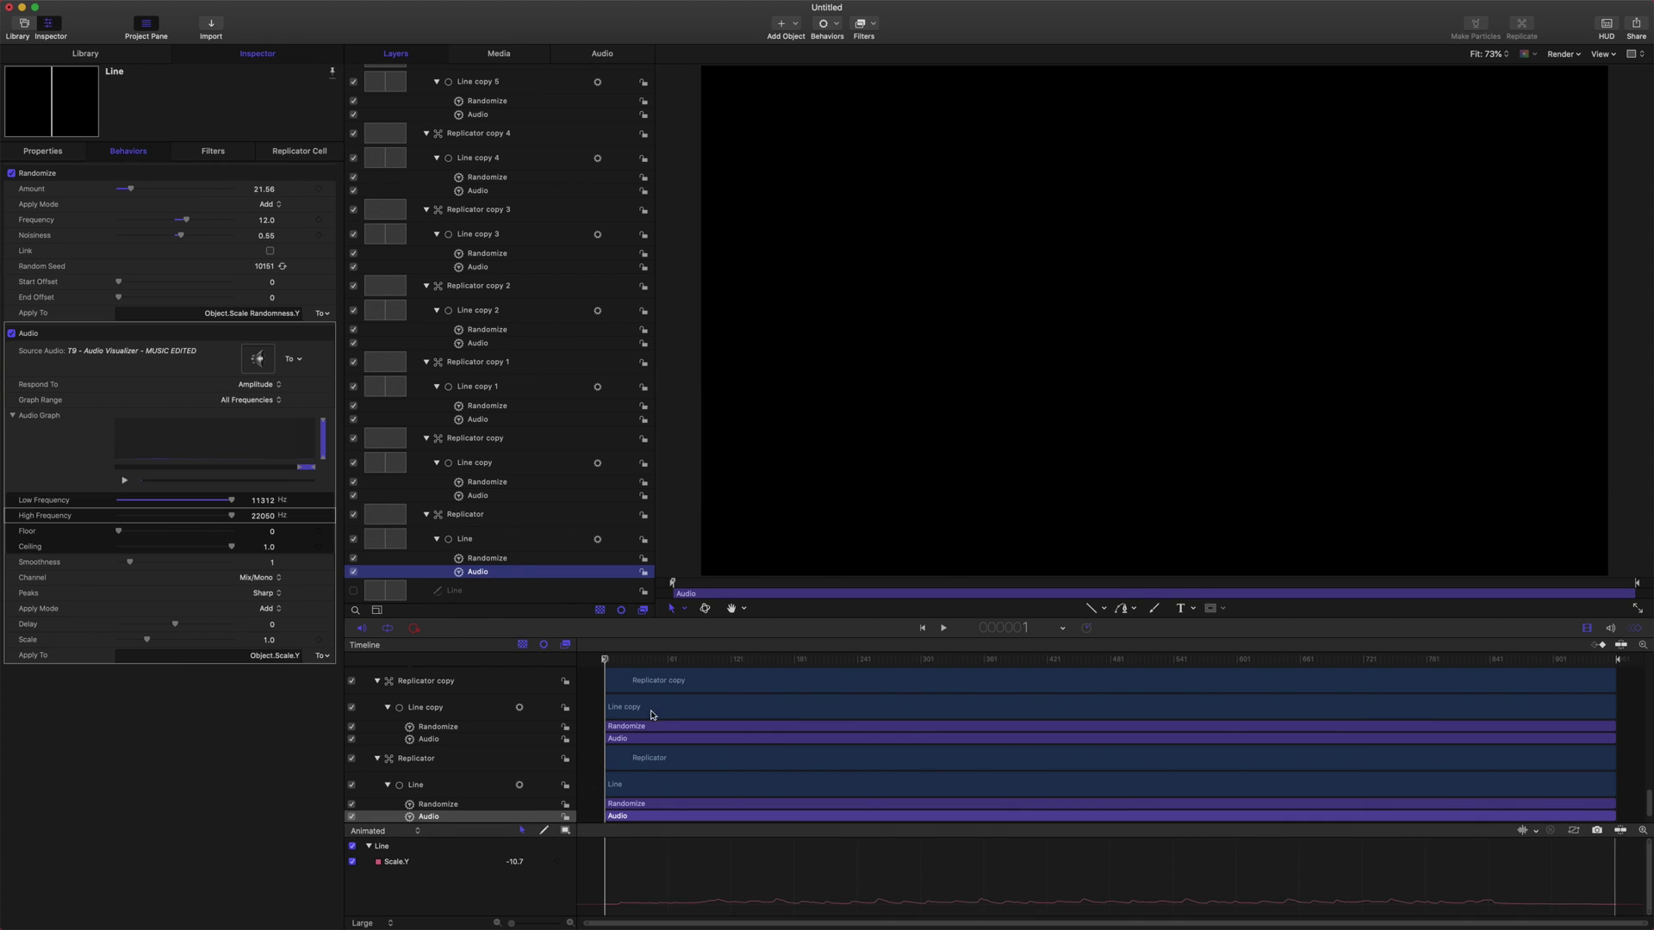
Stop playback and scrub back to frames 105 and 56 to check the bars.
left_click(612, 660)
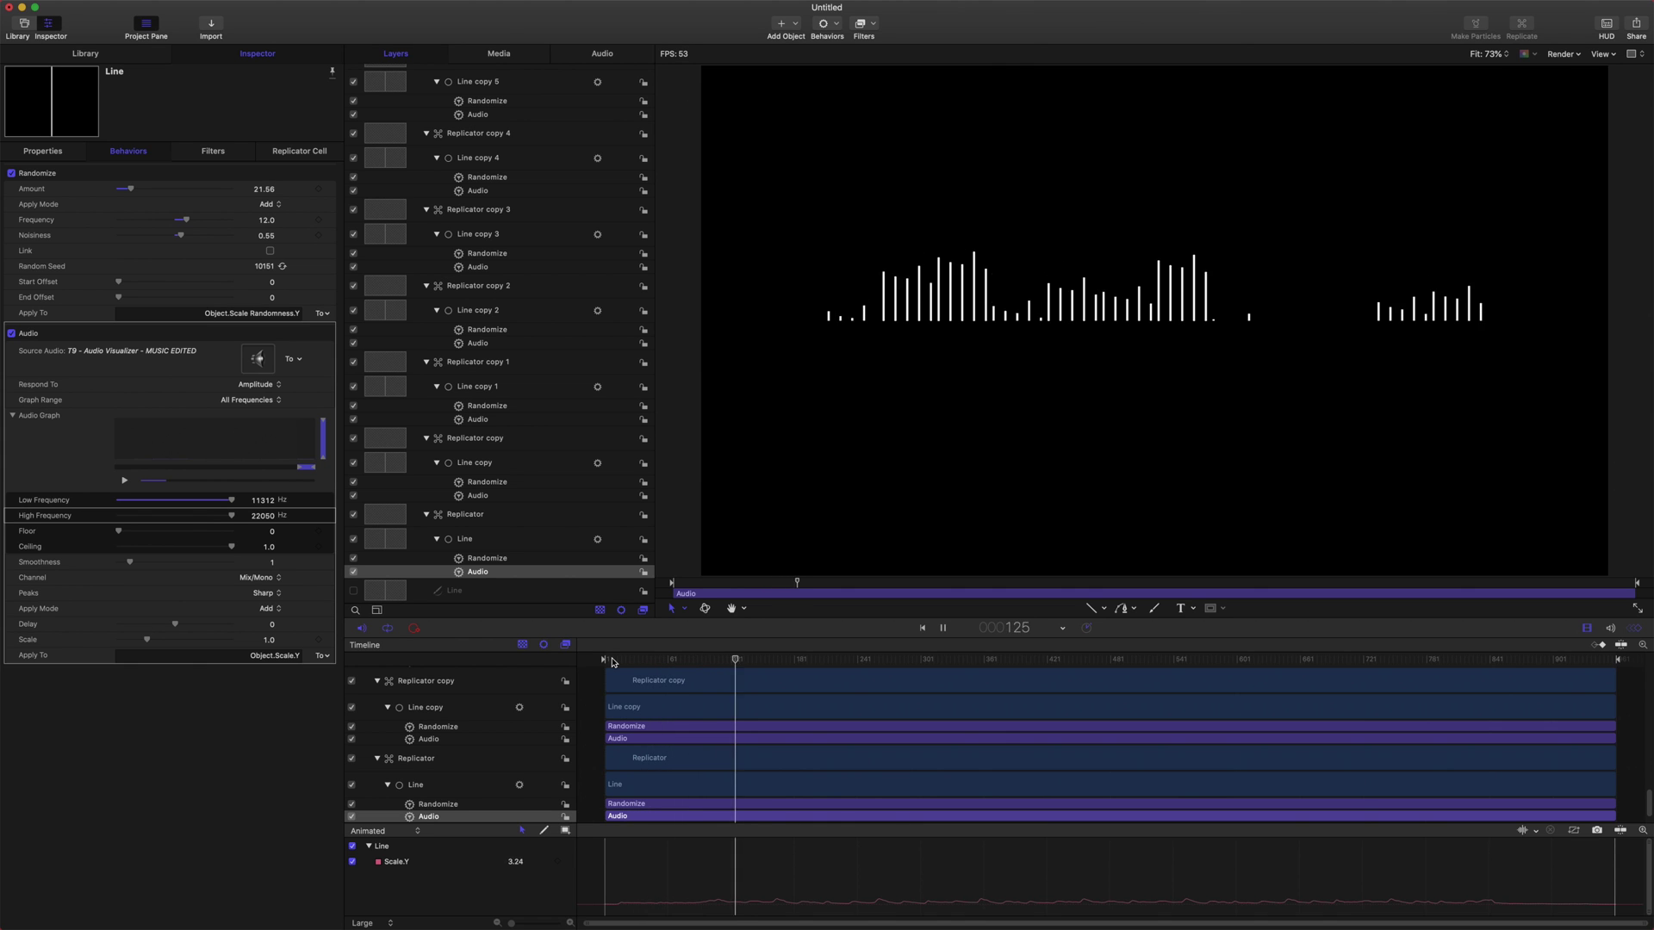
key("space")
left_click_drag(783, 655, 713, 651)
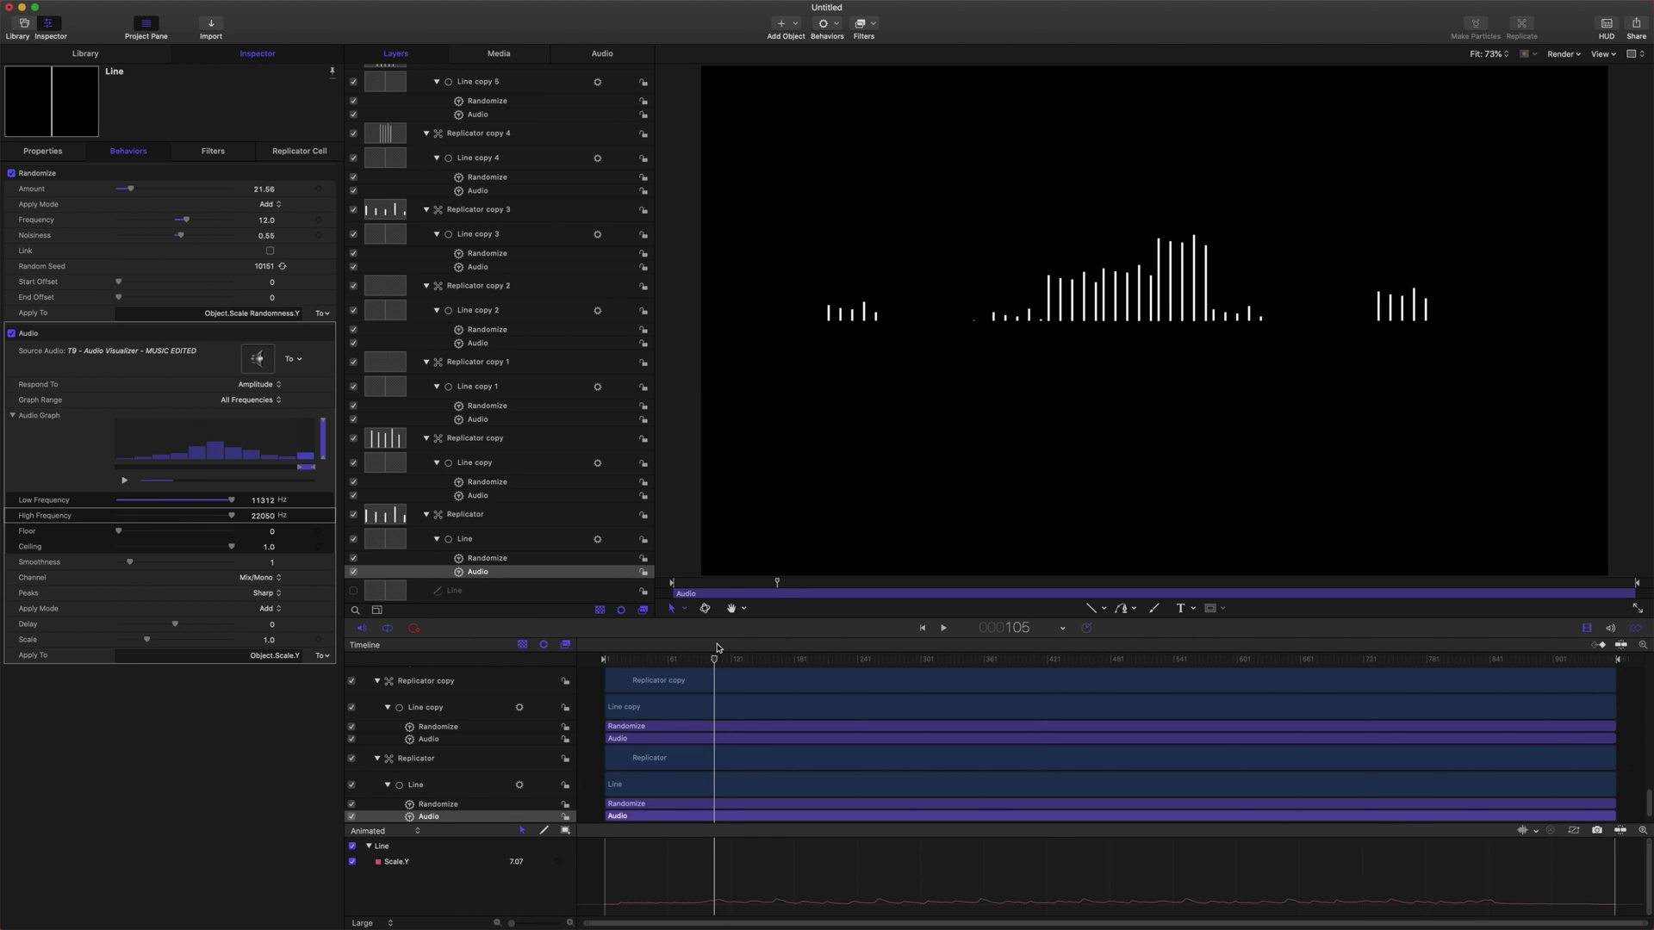
left_click_drag(703, 659, 649, 655)
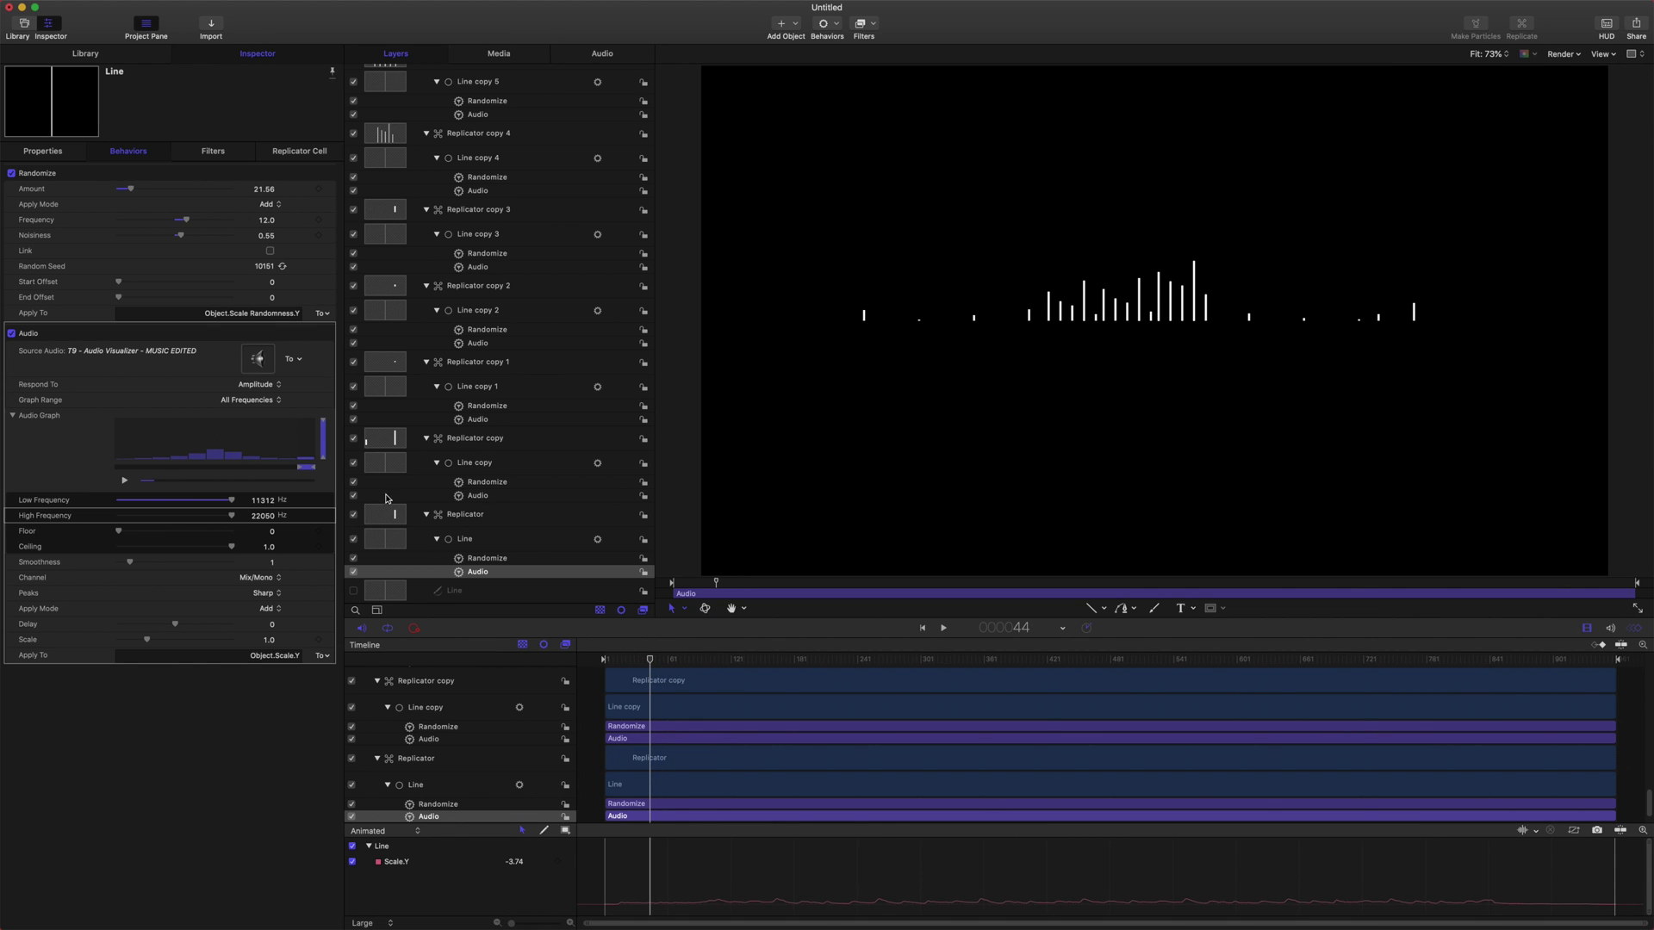
Lower Line copy's low frequency to 5557 Hz and Line copy 1's to 4577 Hz.
left_click(483, 495)
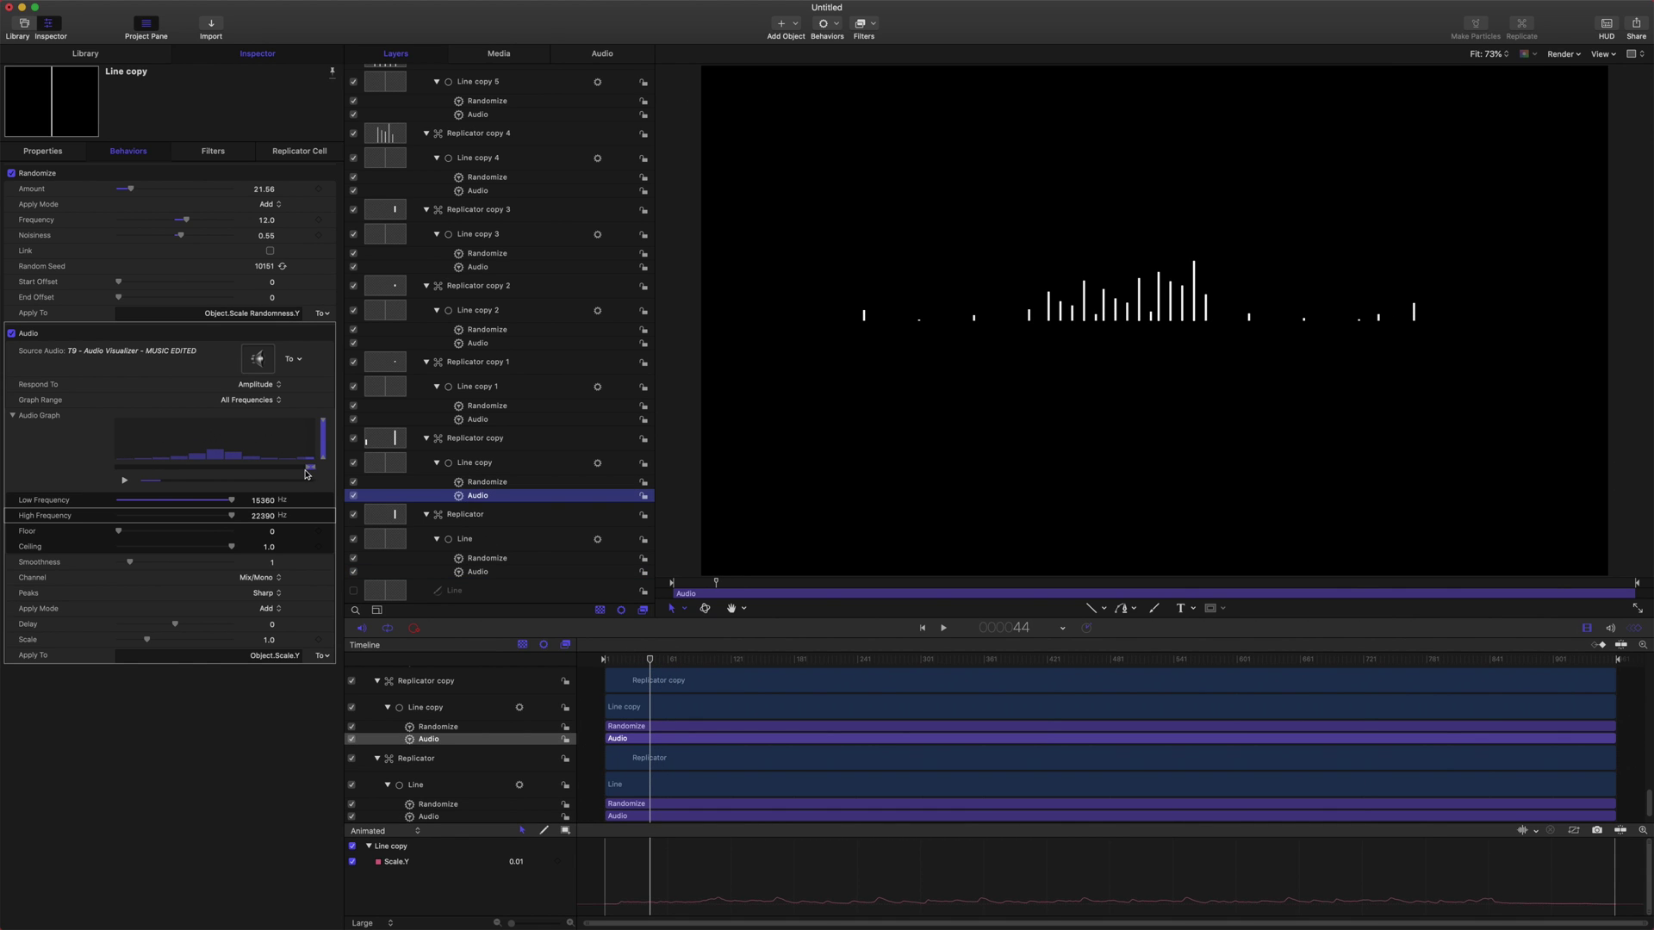
left_click_drag(306, 473, 281, 471)
left_click(452, 421)
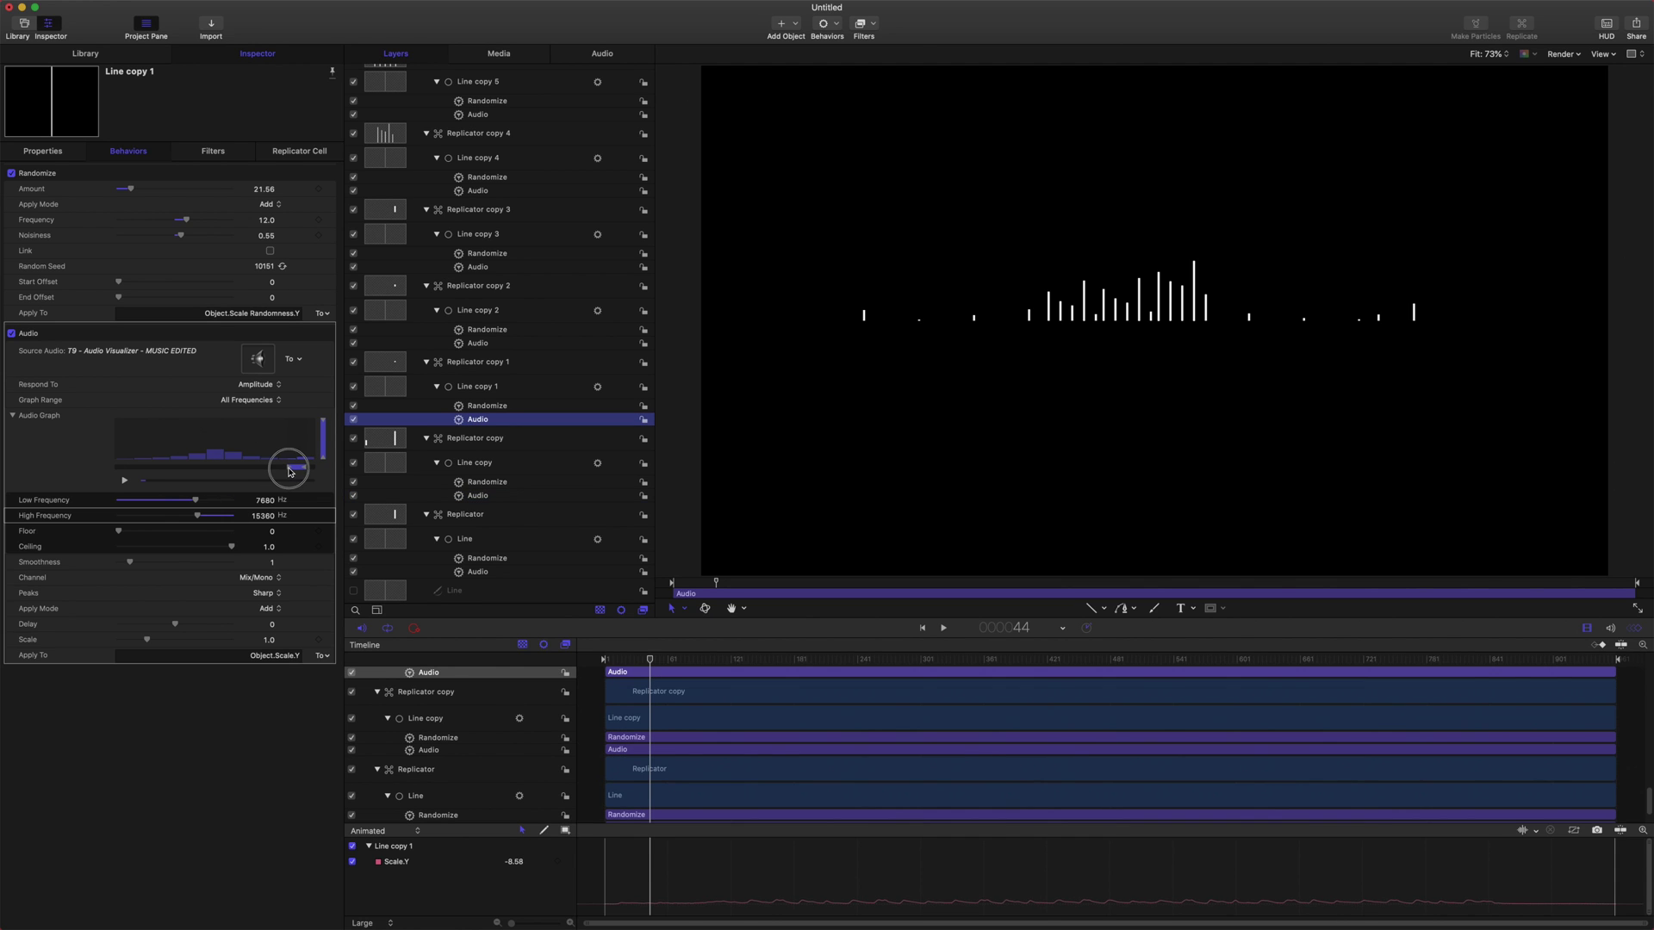
left_click_drag(651, 662, 747, 630)
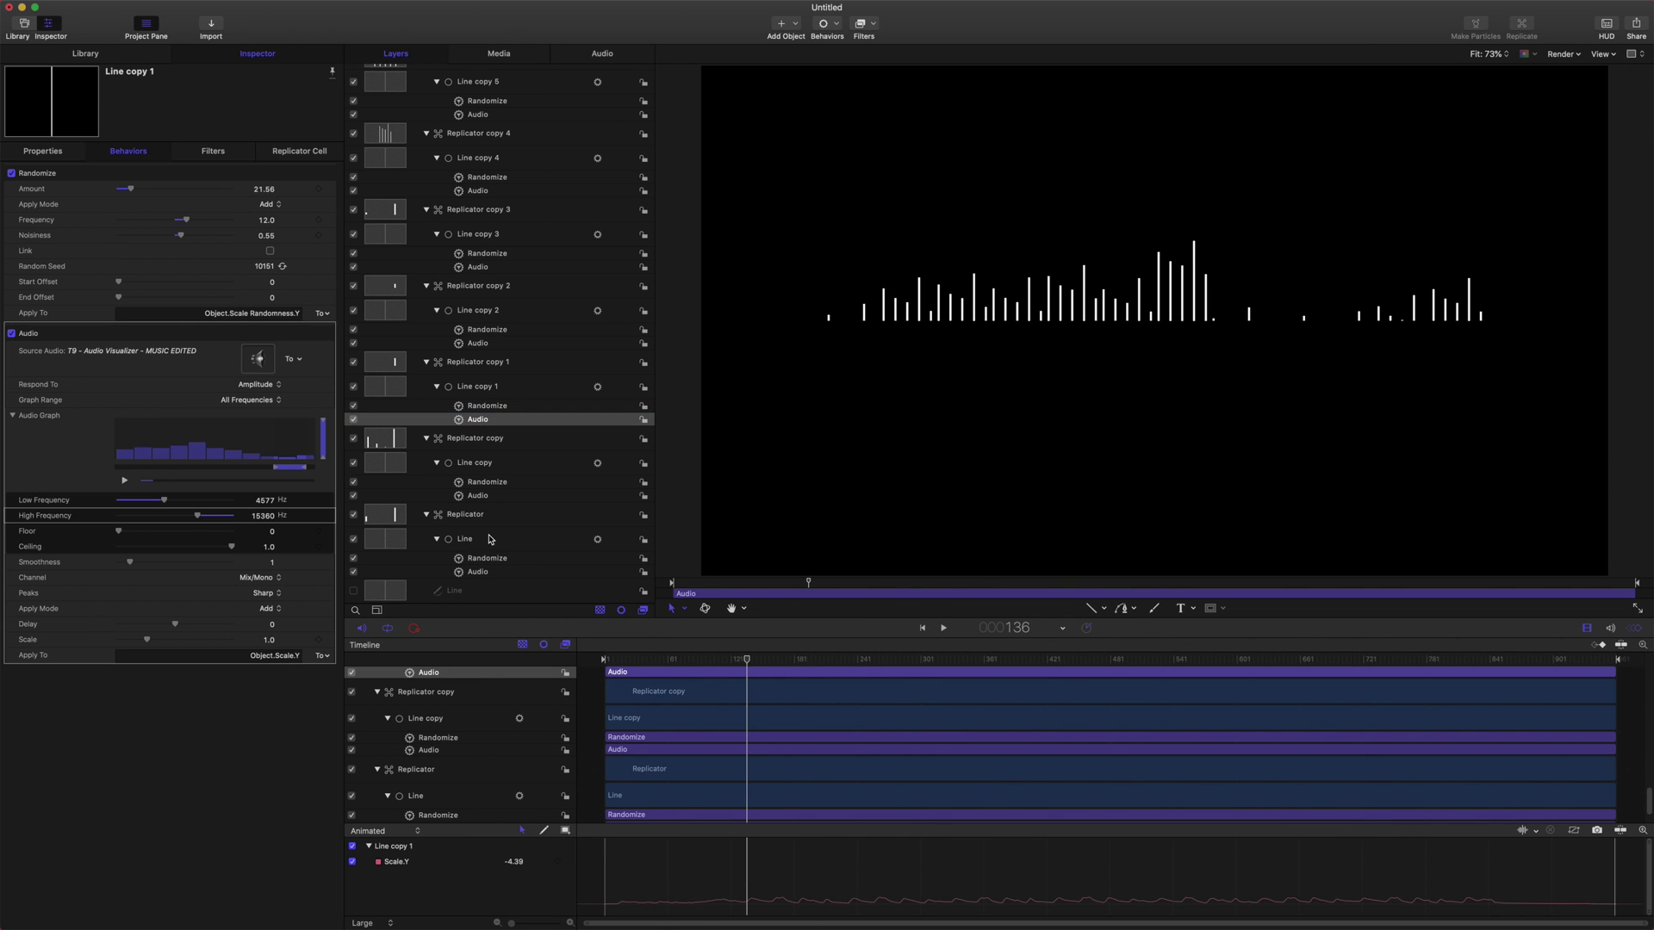
Filter the Layers list for 'random' and generate a new random seed for Line's Randomize behavior.
left_click(498, 564)
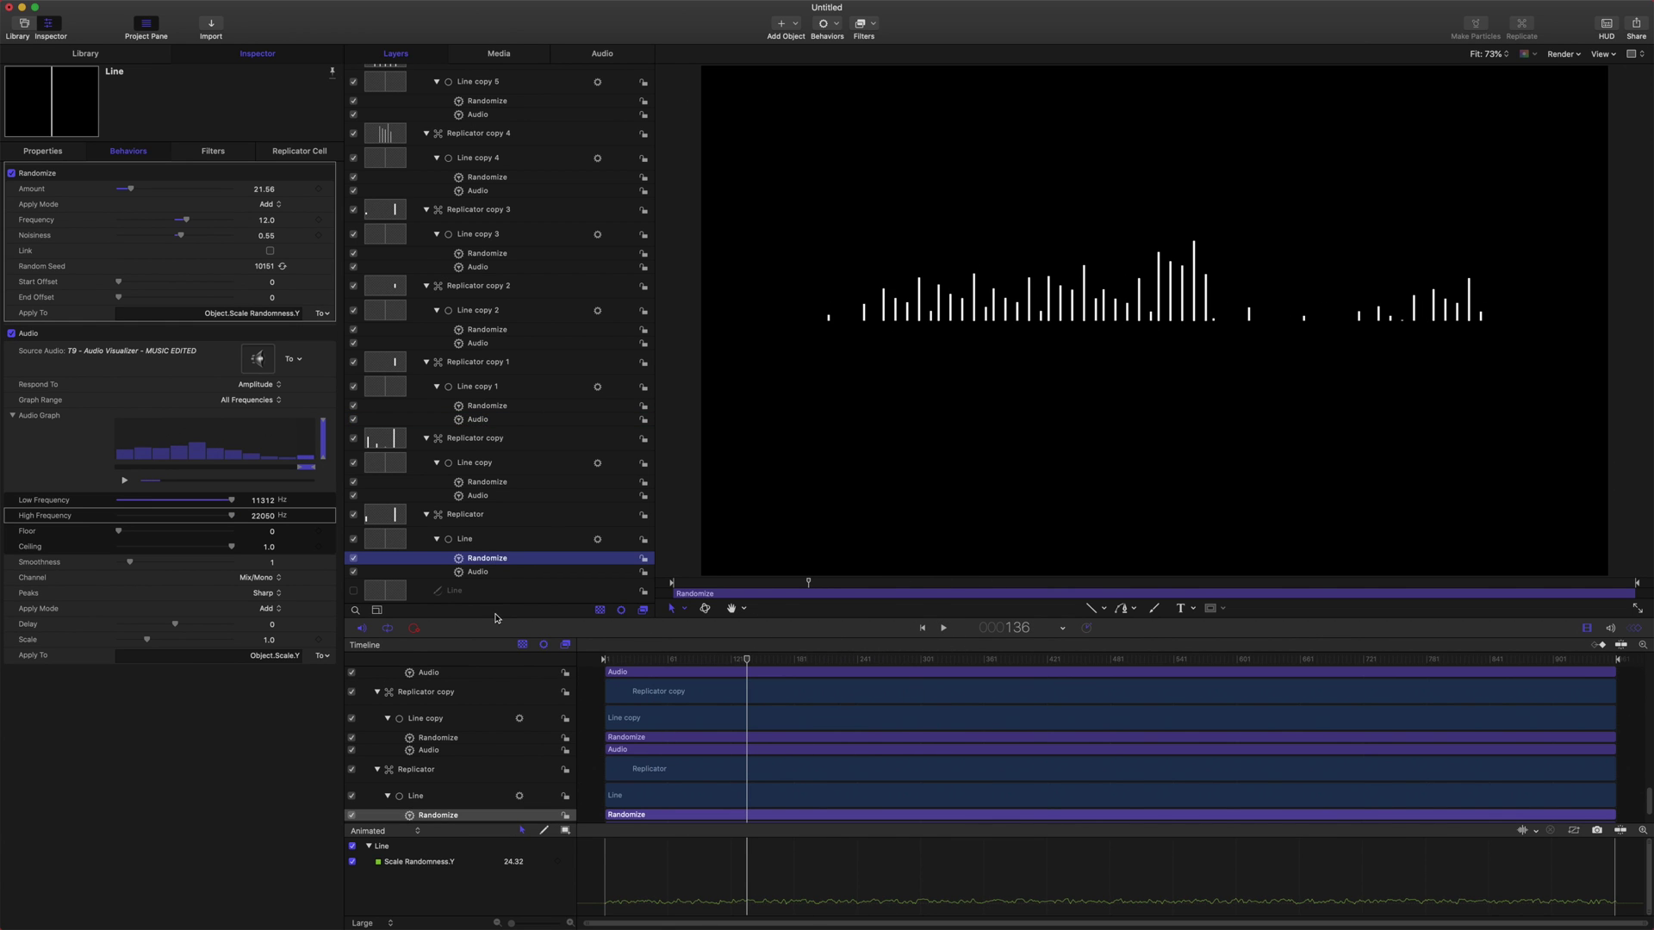
left_click(354, 611)
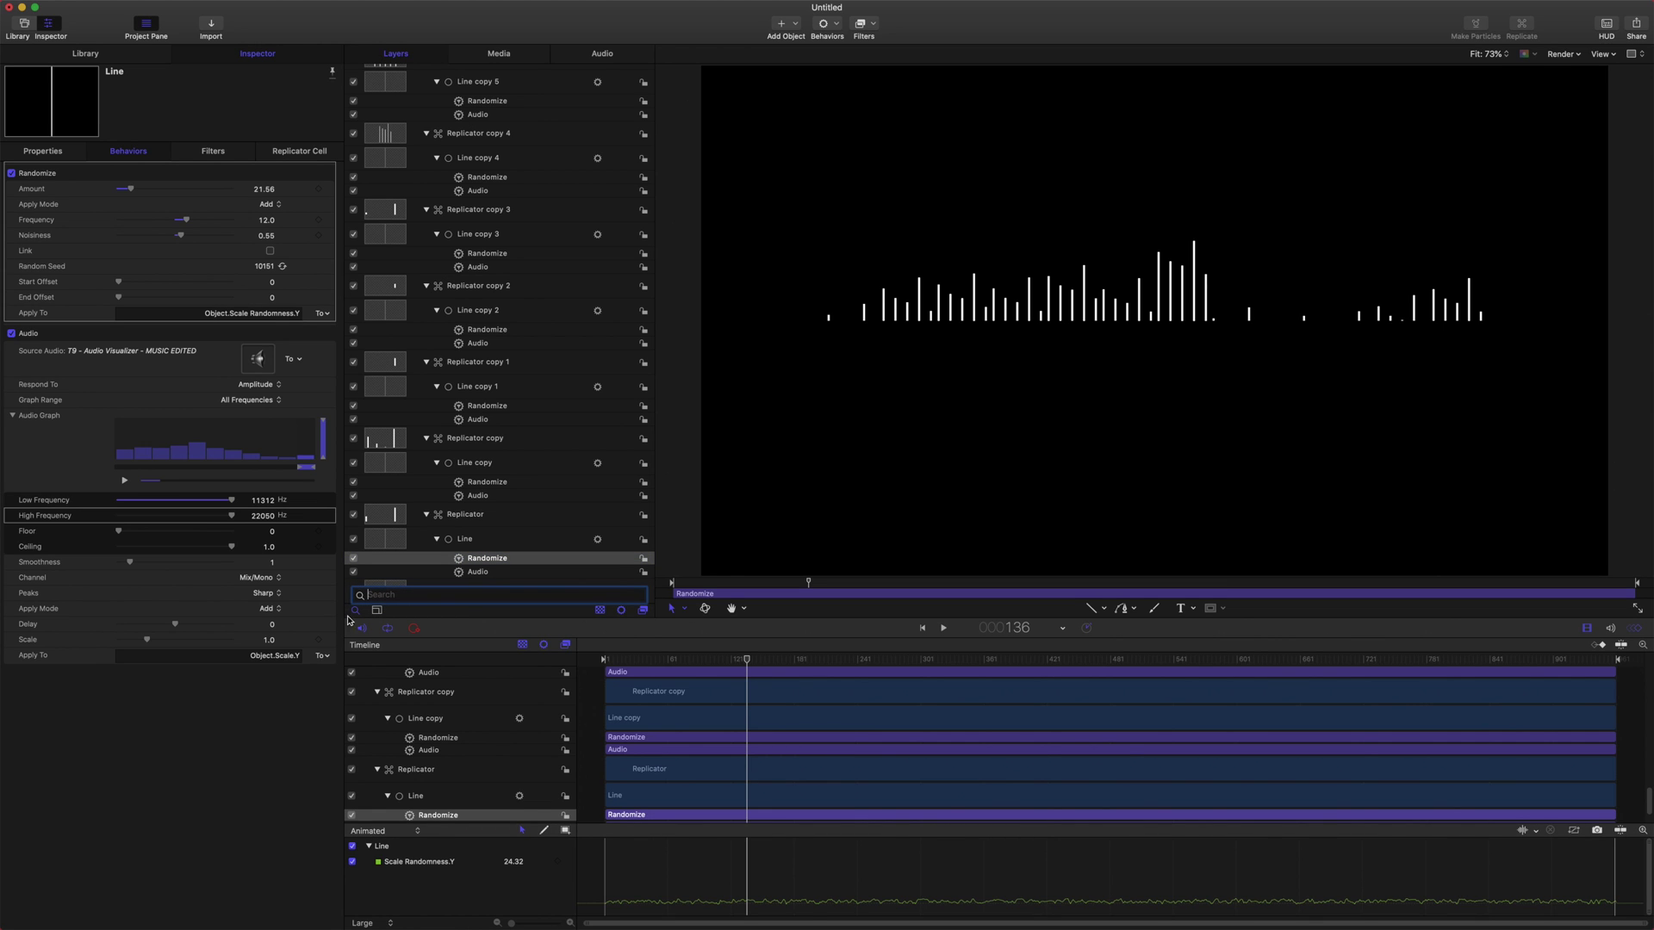
type("random")
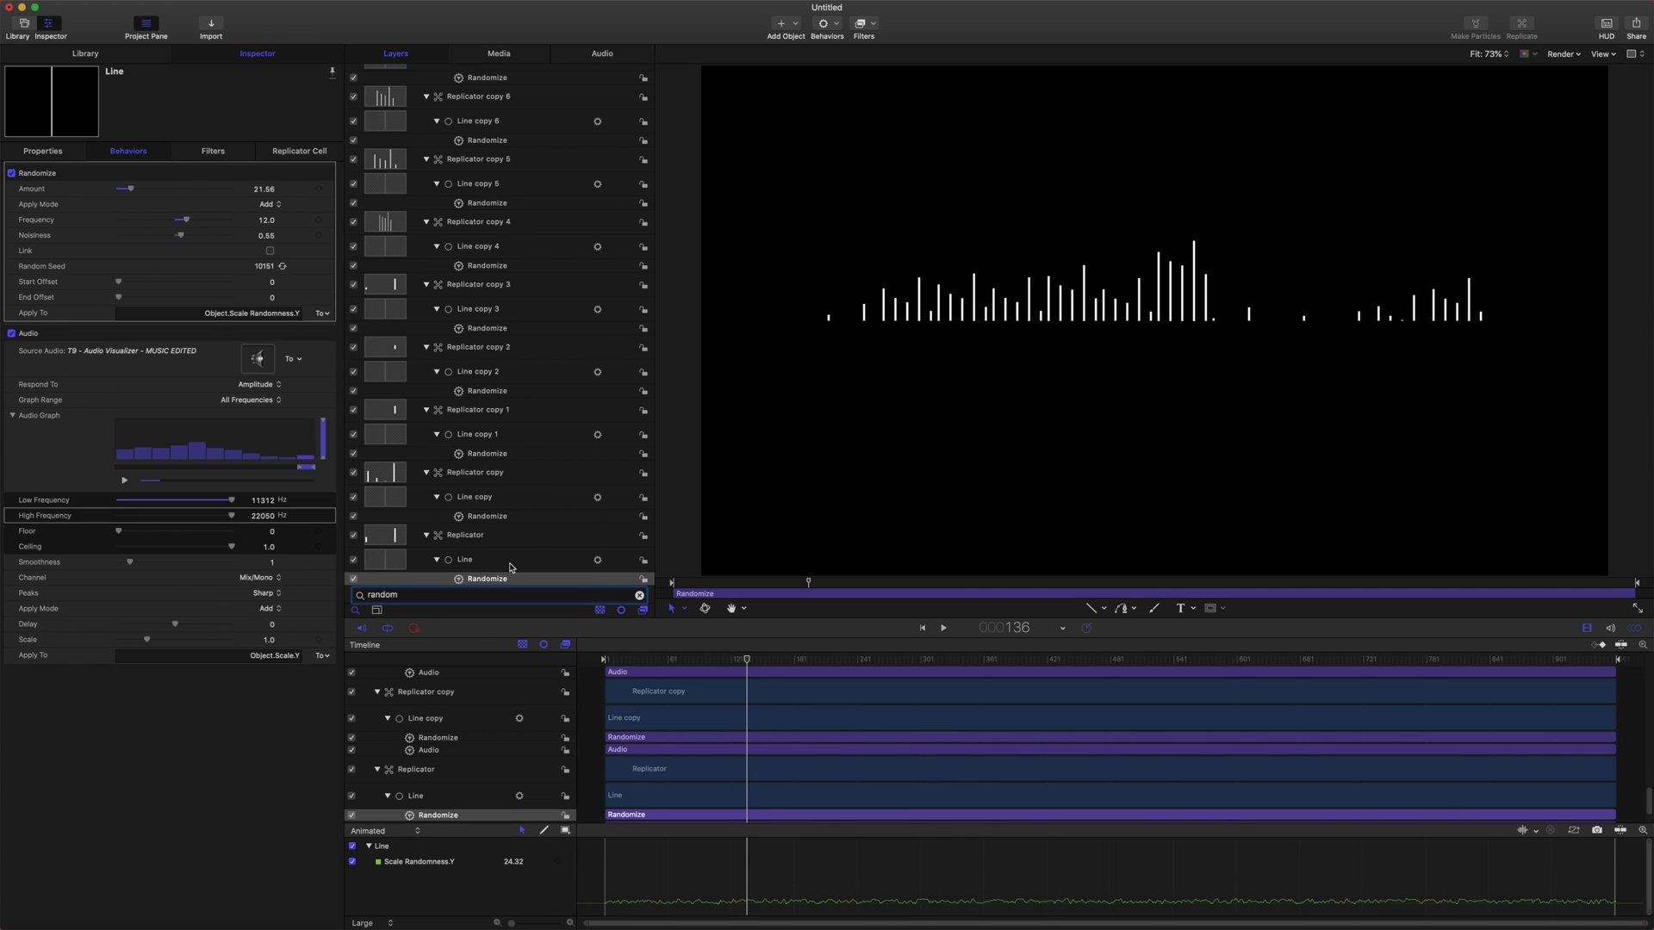
left_click(488, 583)
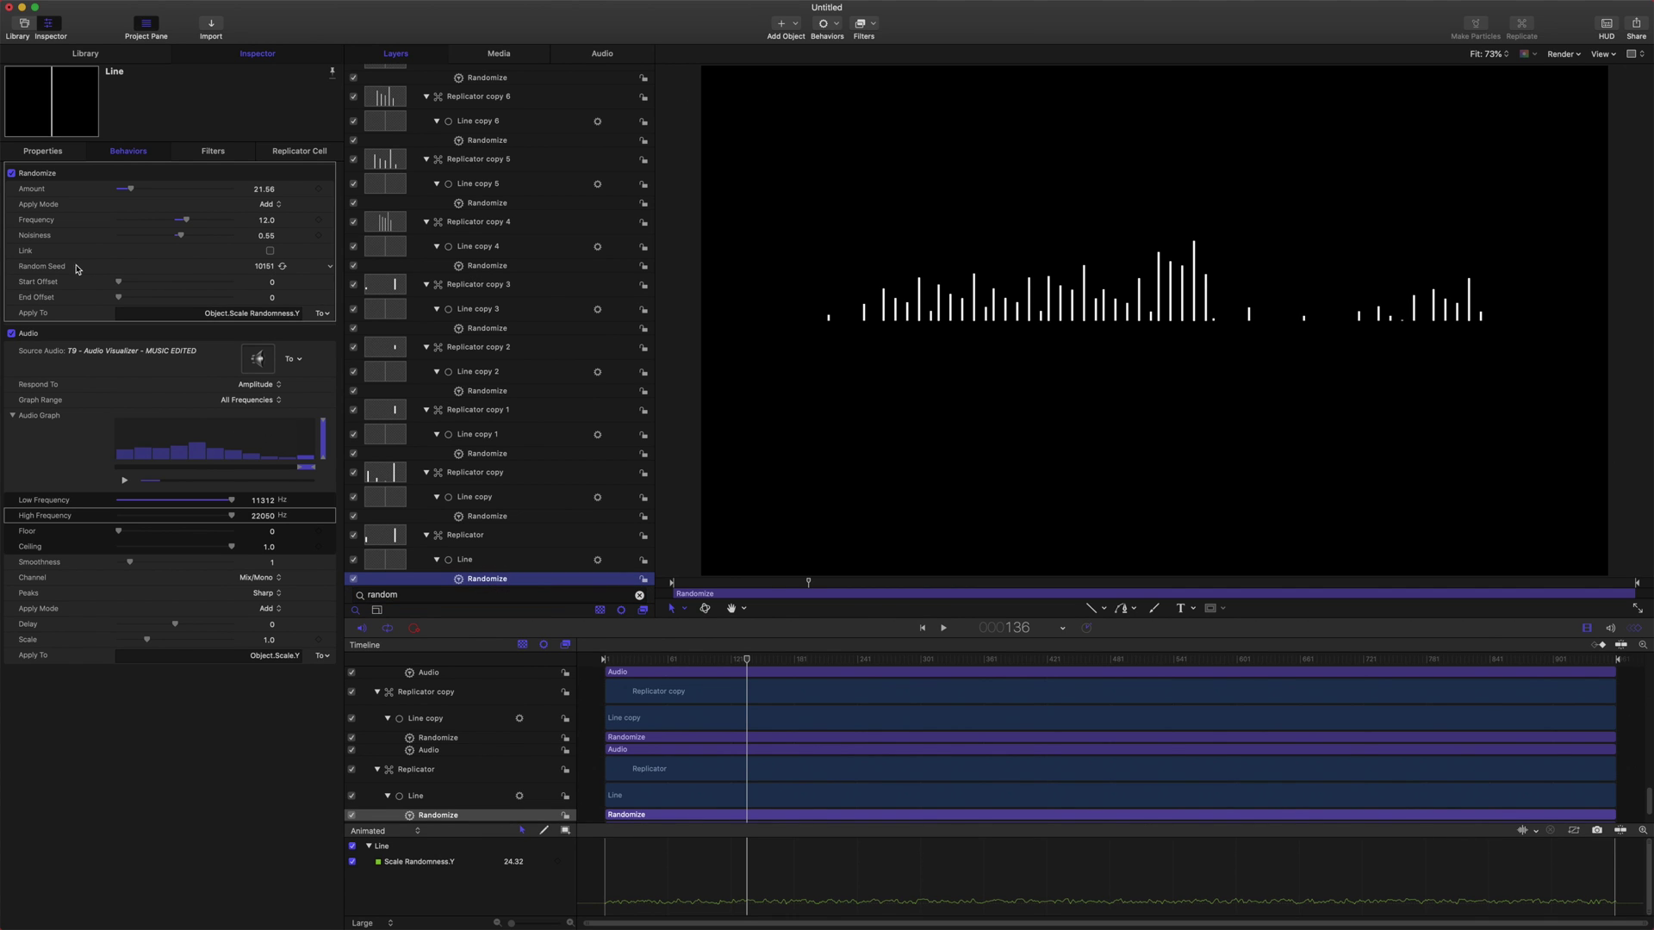
left_click(284, 267)
Generate new random seeds for the Randomize behaviors of Line copy through Line copy 4 and Line copy 10.
left_click(487, 516)
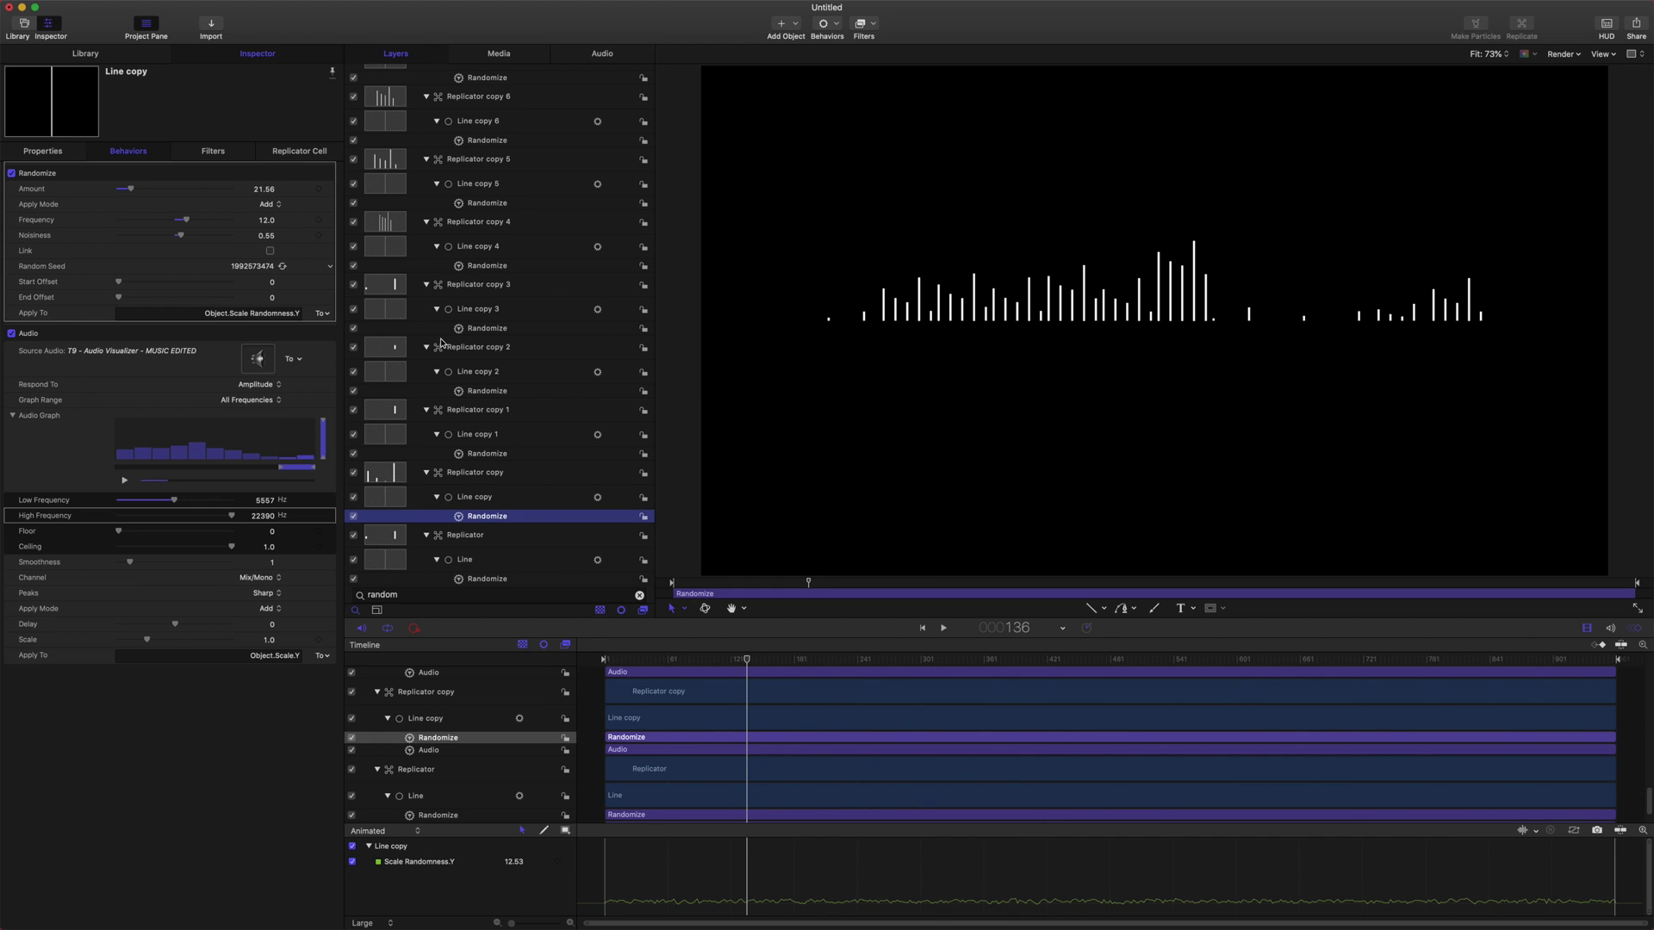
left_click(488, 453)
left_click(283, 267)
left_click(509, 392)
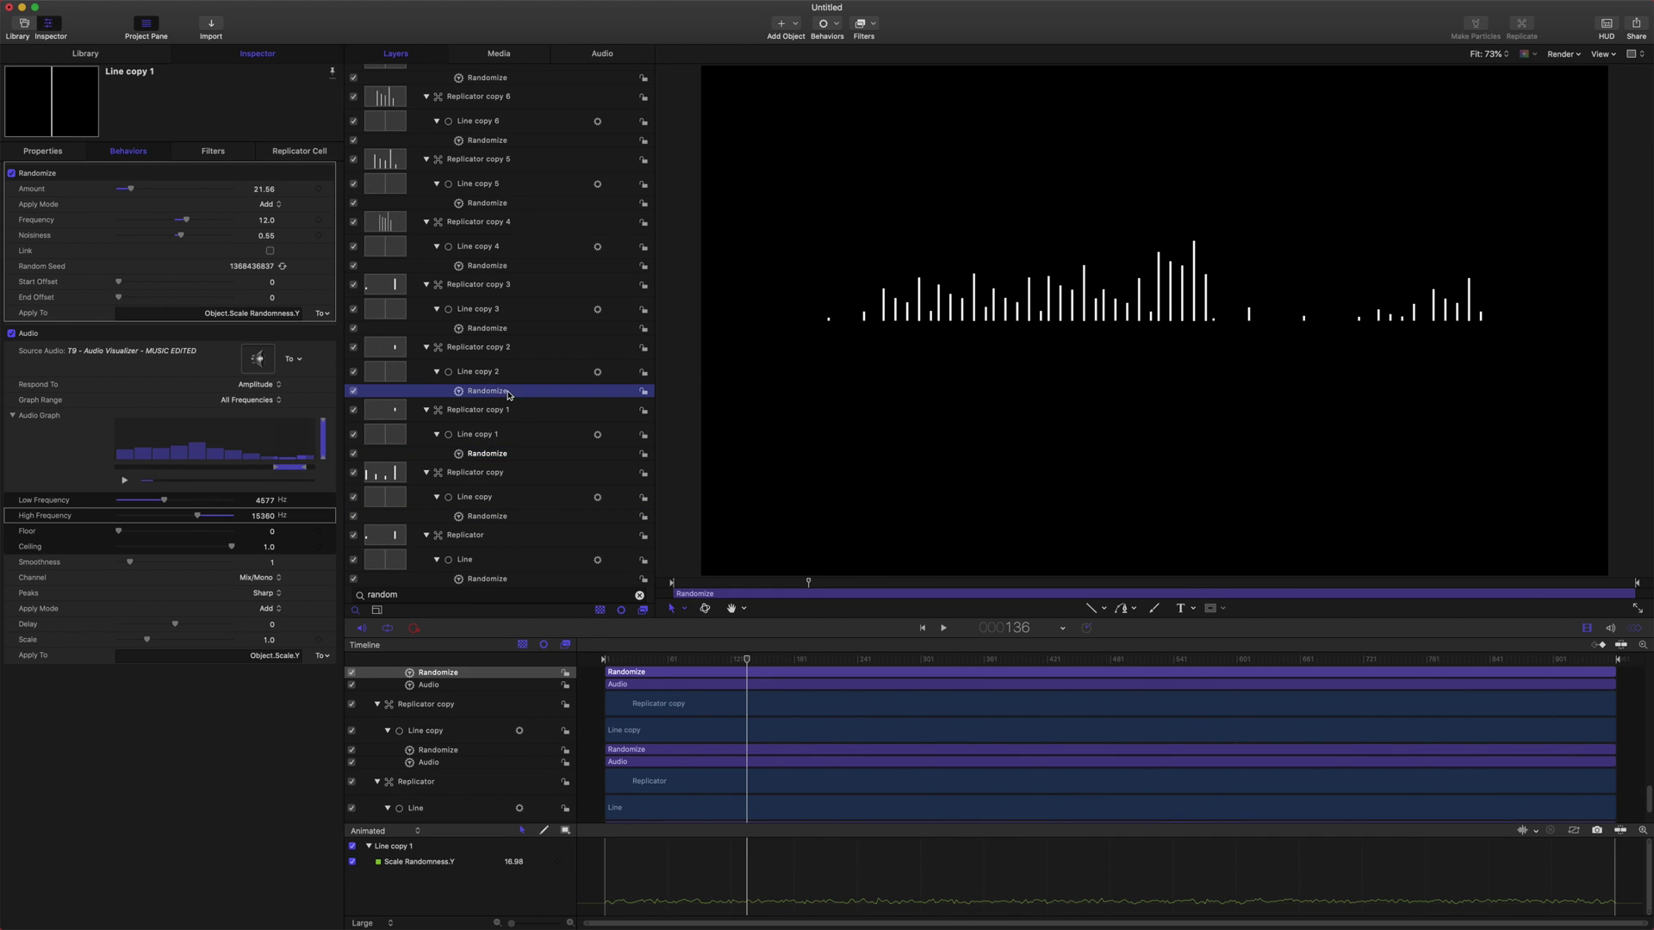
left_click(283, 267)
left_click(488, 328)
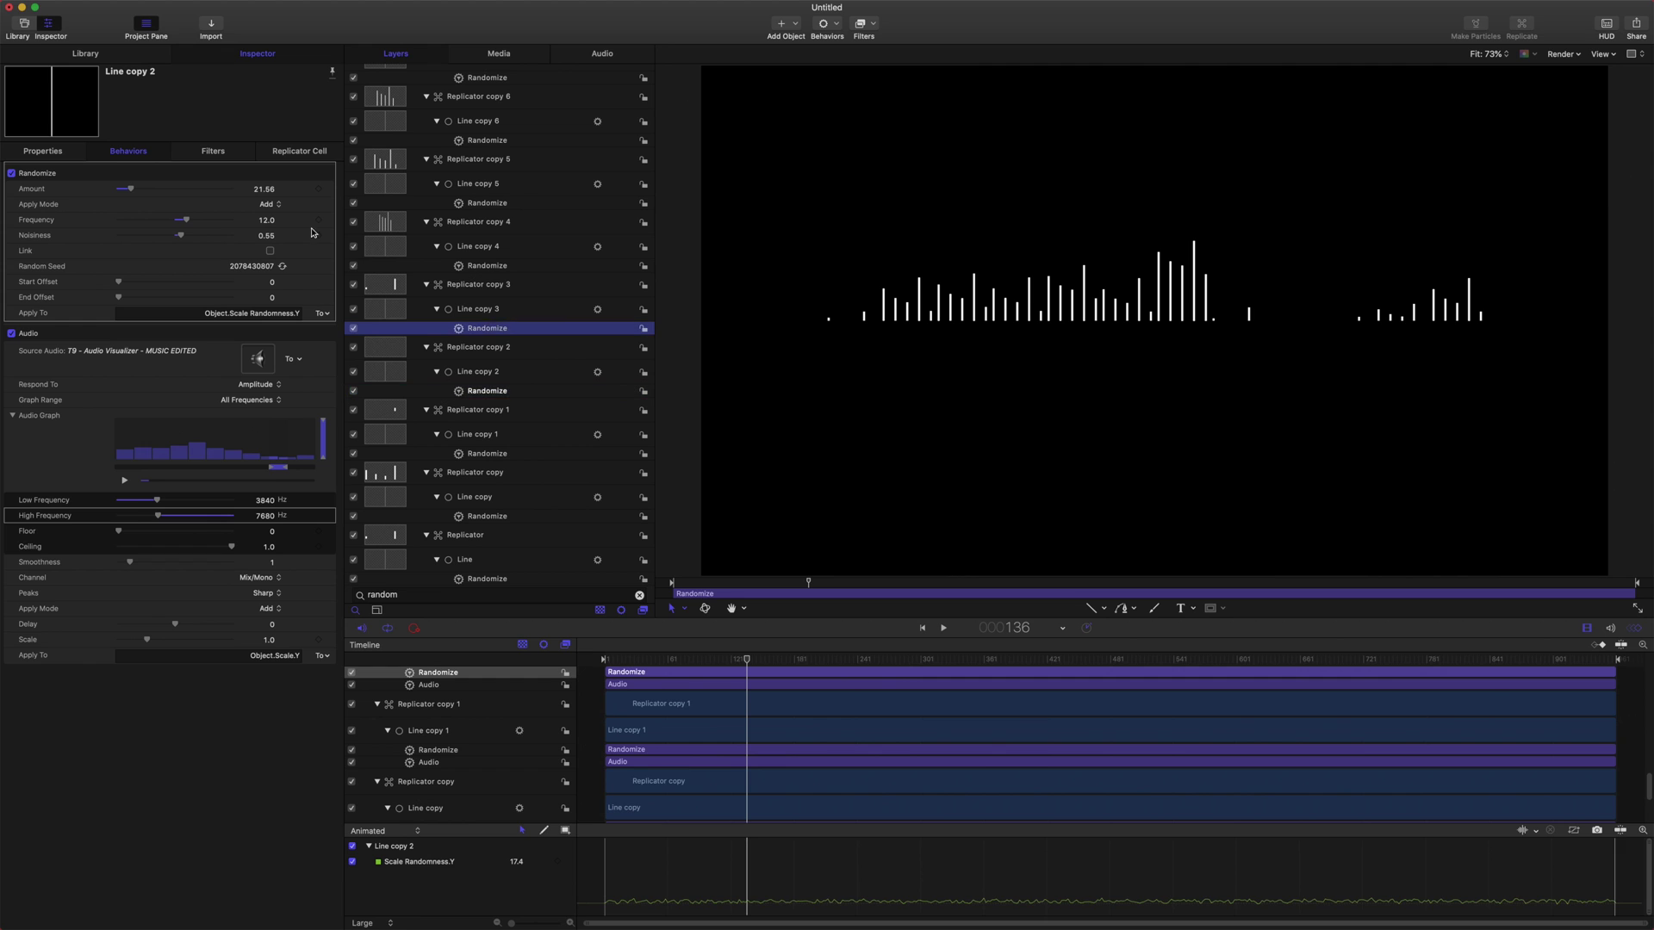
left_click(284, 267)
left_click(488, 265)
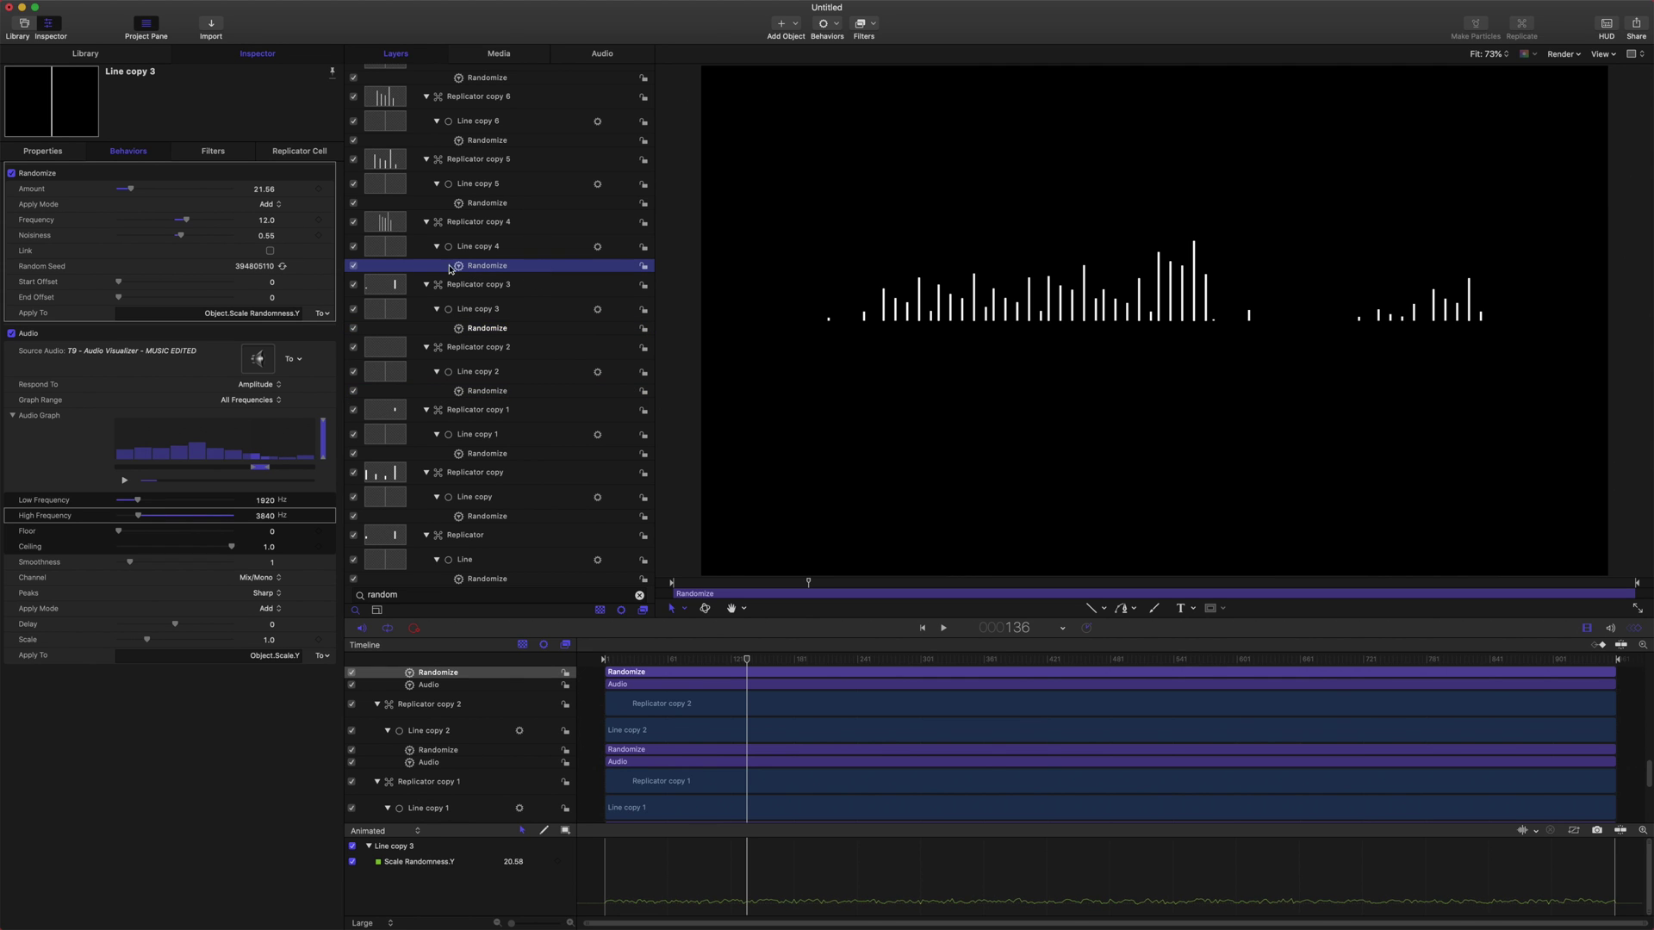
left_click(283, 267)
key("Up")
key("Up")
key("Up")
key("Up")
key("Up")
key("Up")
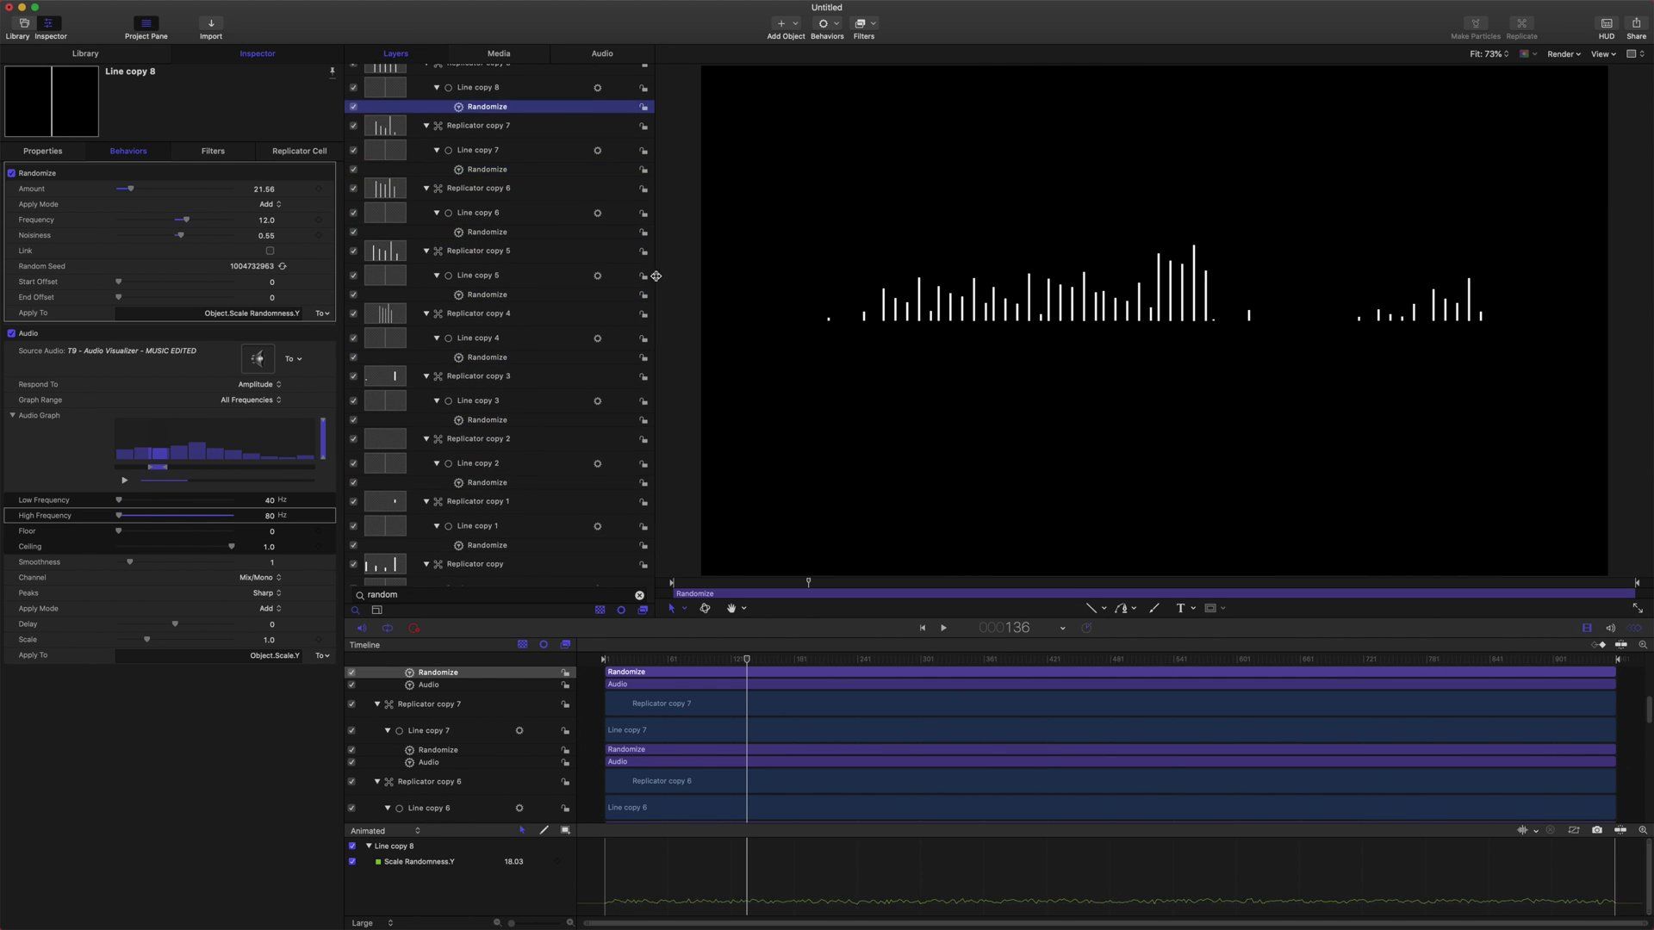
left_click(282, 266)
Play the animation from the start, then scrub to frames 186 and 159 to inspect the bars.
scroll(521, 222, "up", 2)
key("Home")
key("space")
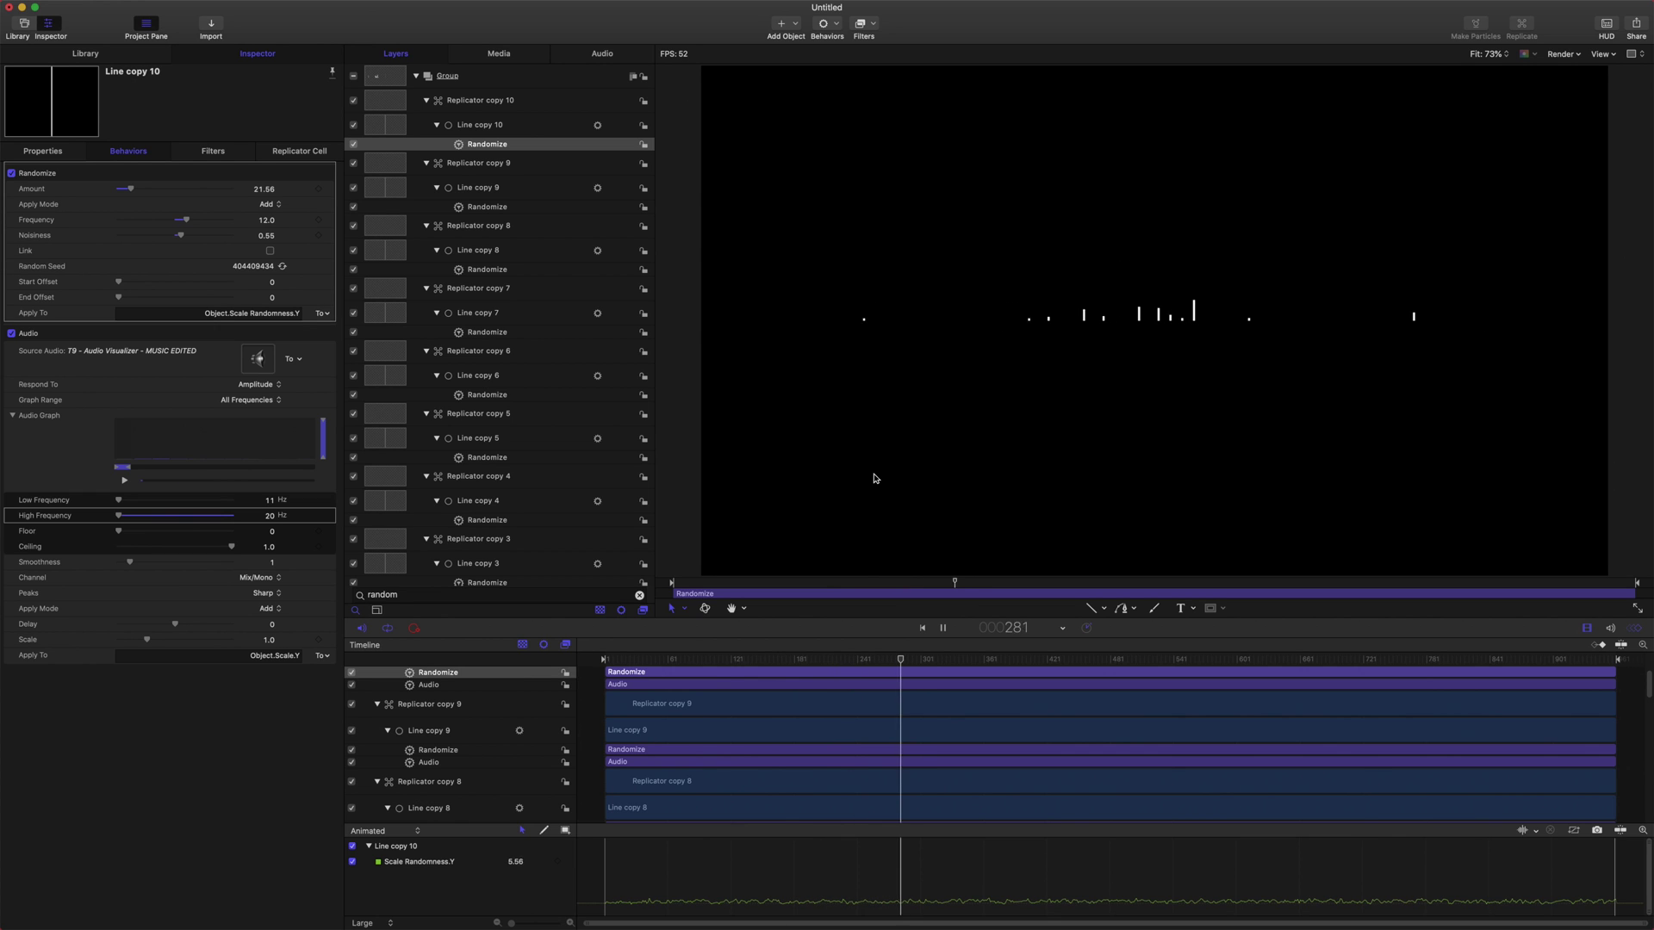
key("space")
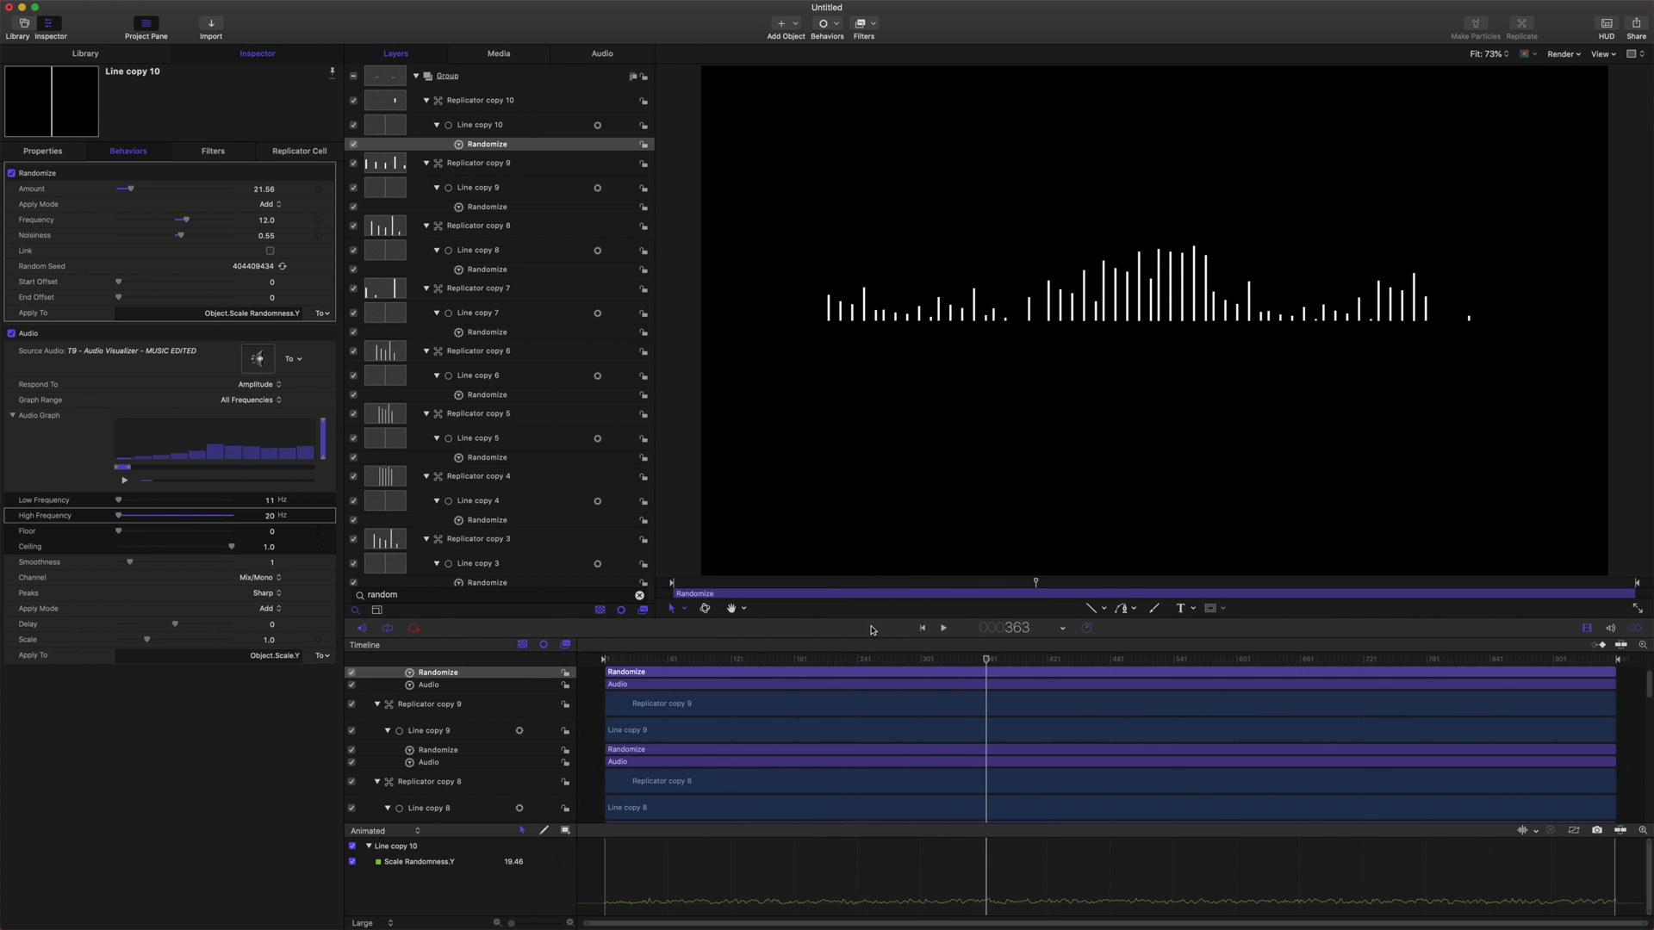
left_click(801, 663)
left_click_drag(800, 665, 724, 659)
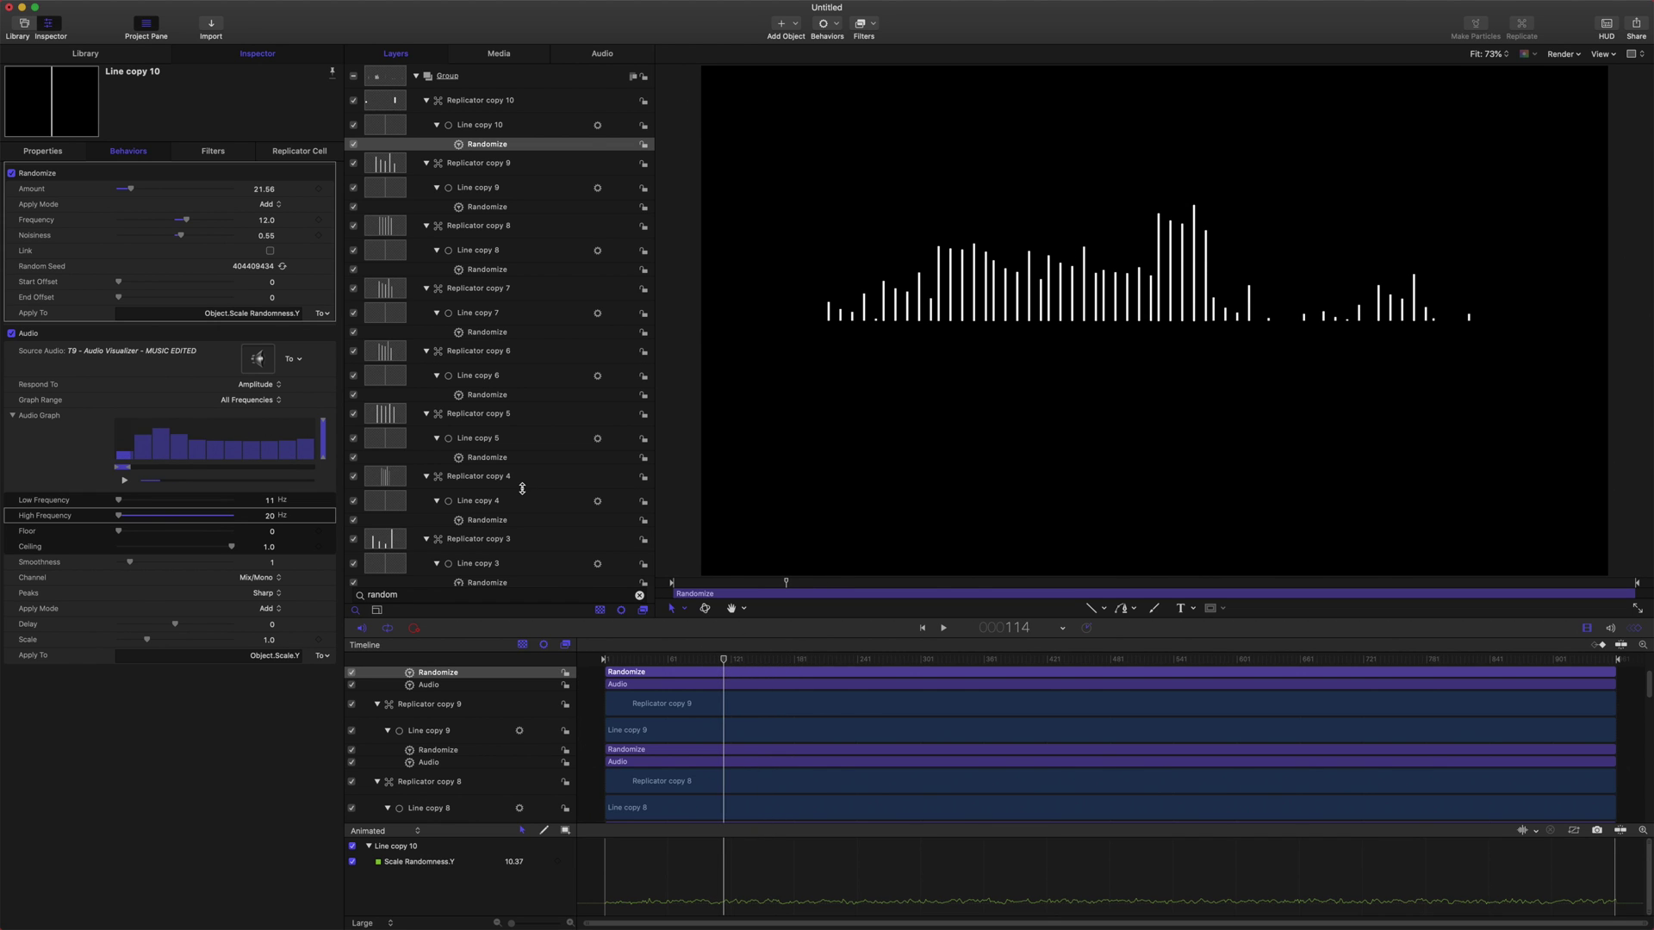
scroll(523, 489, "down", 5)
Clear the layer search, select the source Line, and set its Point 1 Y to 1000.
left_click(520, 521)
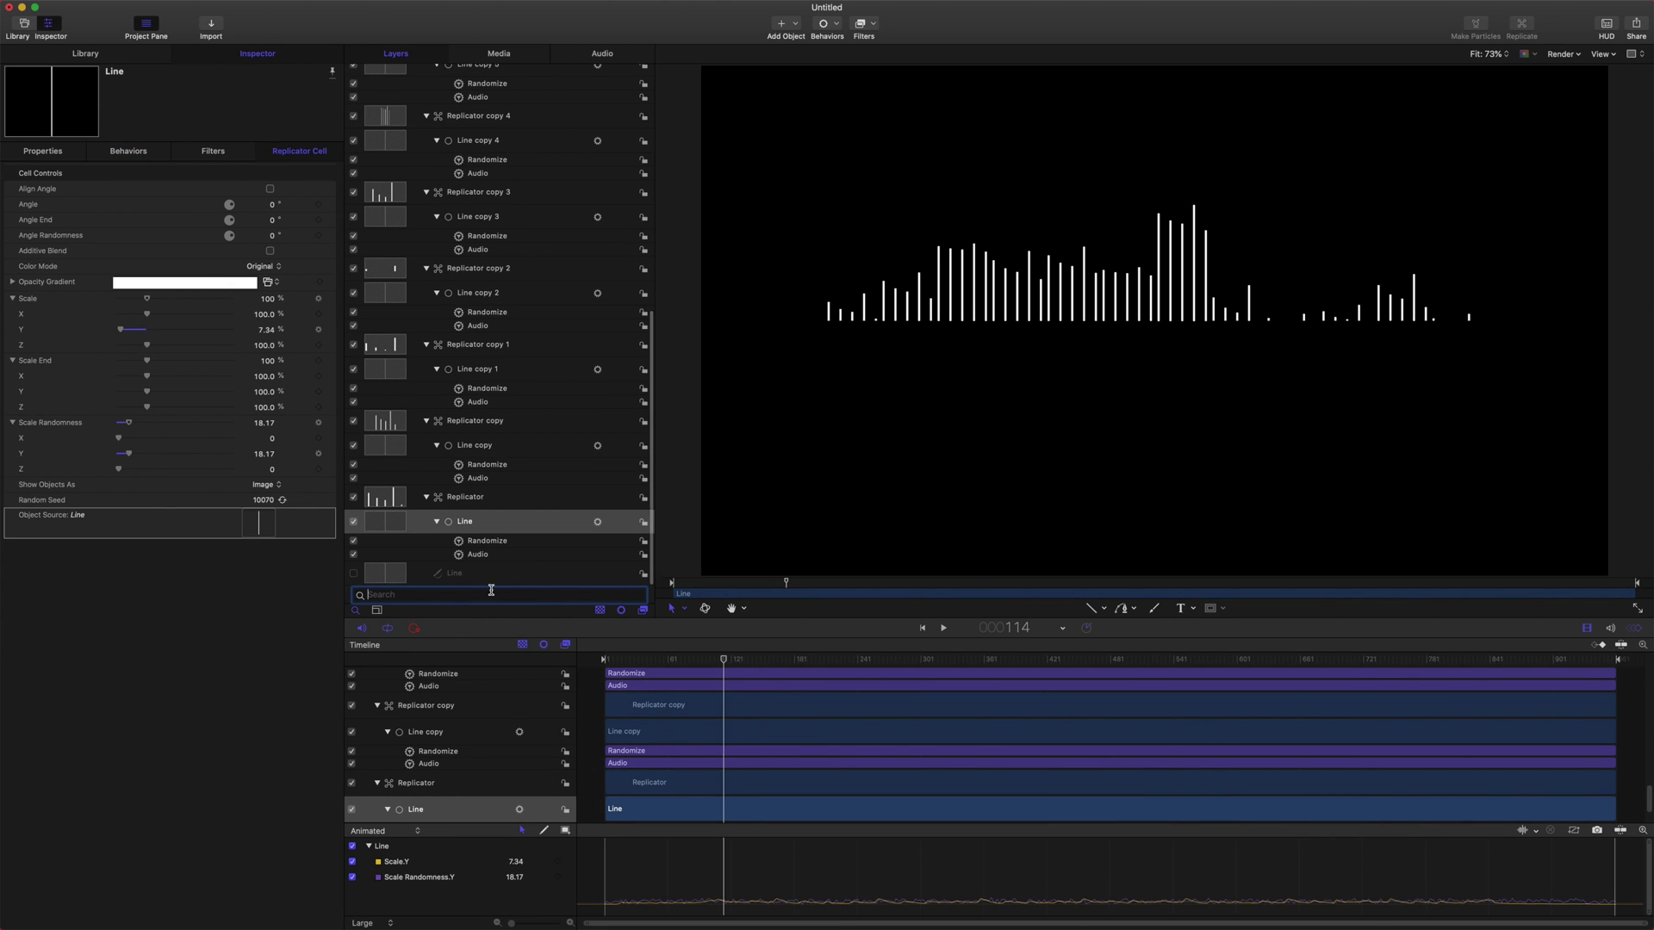
left_click(525, 573)
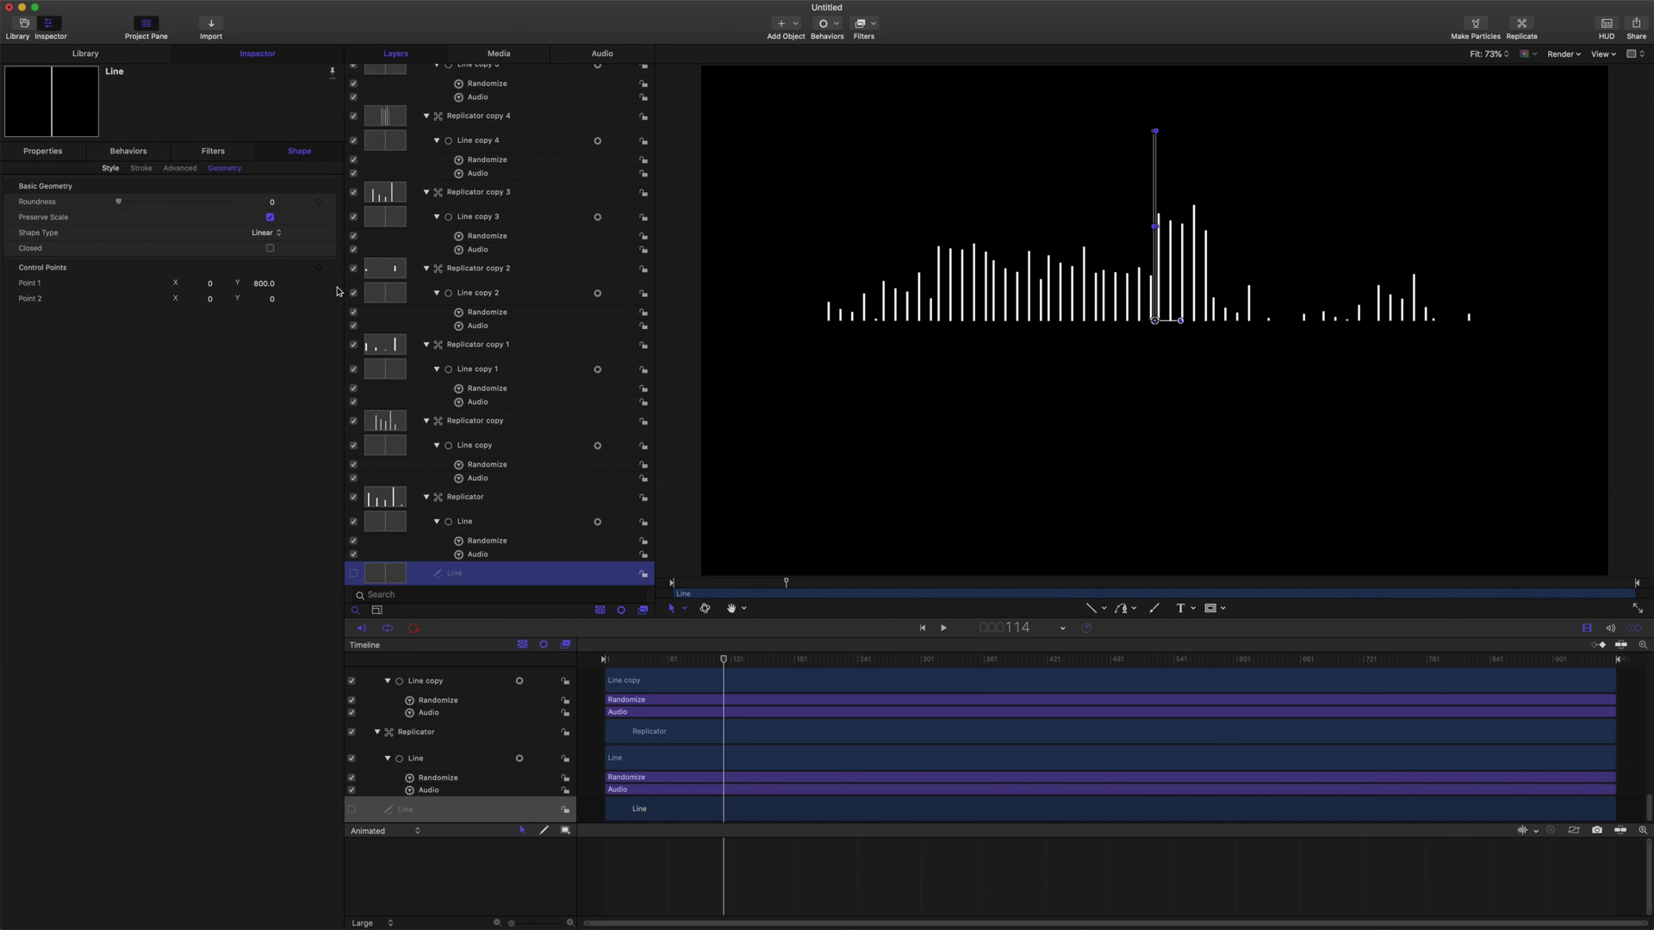
left_click_drag(720, 660, 952, 659)
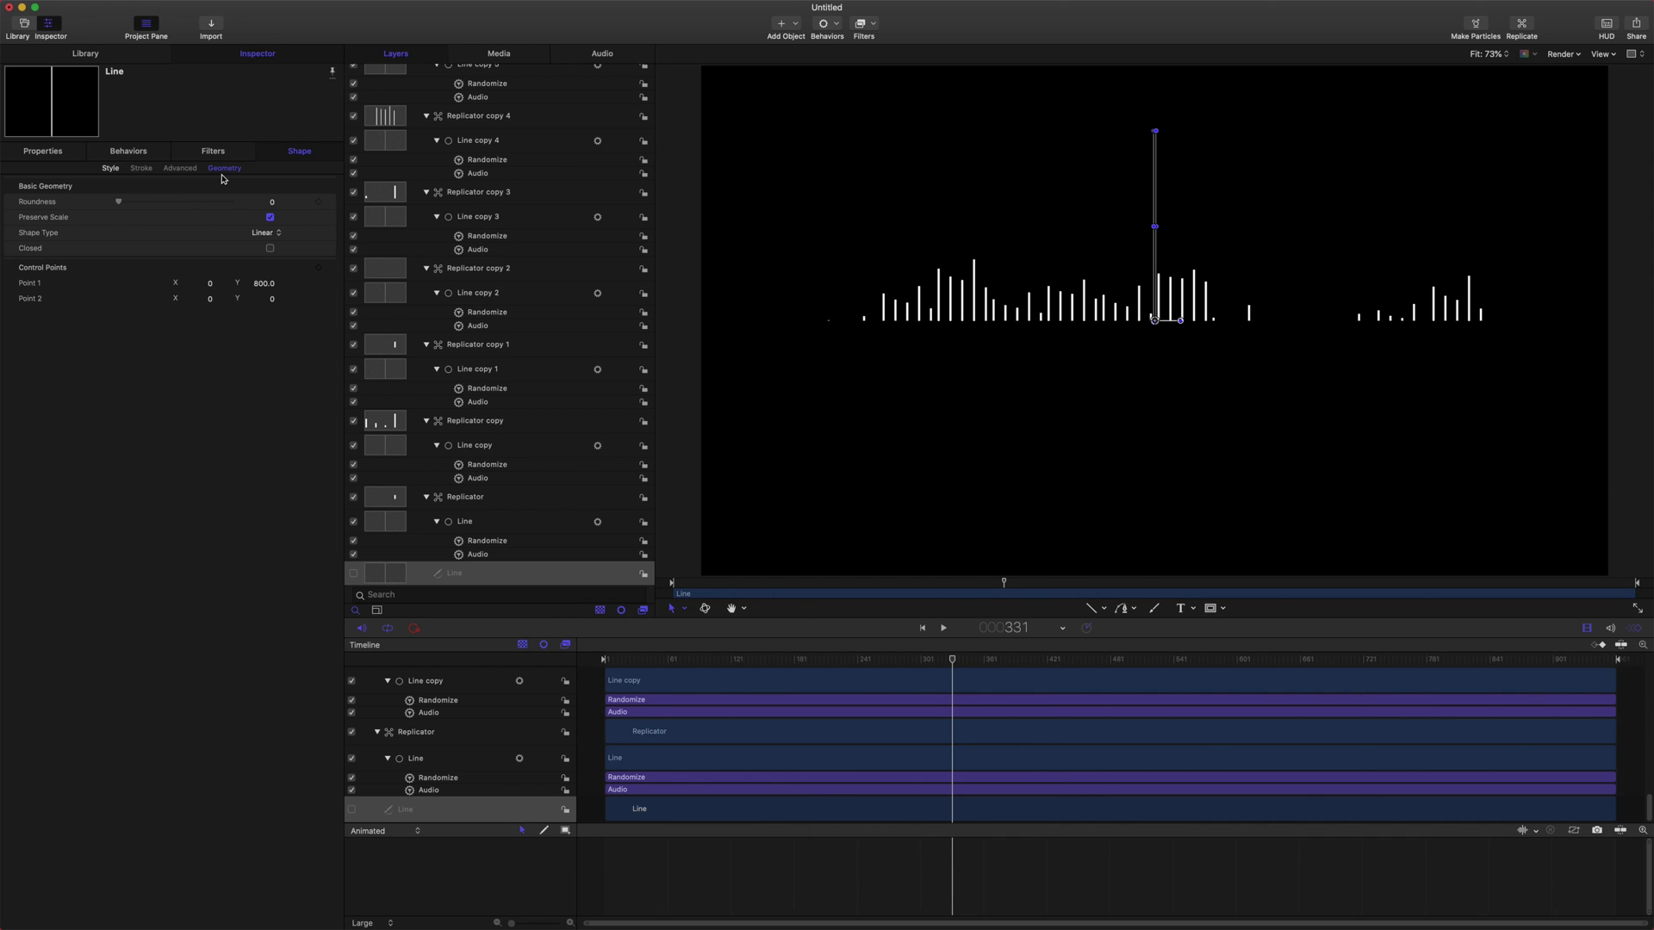
left_click(263, 283)
type("1000")
key("Return")
mouse_move(951, 668)
left_mouse_down()
mouse_move(1200, 649)
mouse_move(1266, 620)
mouse_move(1045, 637)
mouse_move(1107, 664)
mouse_move(928, 646)
mouse_move(952, 638)
left_mouse_up()
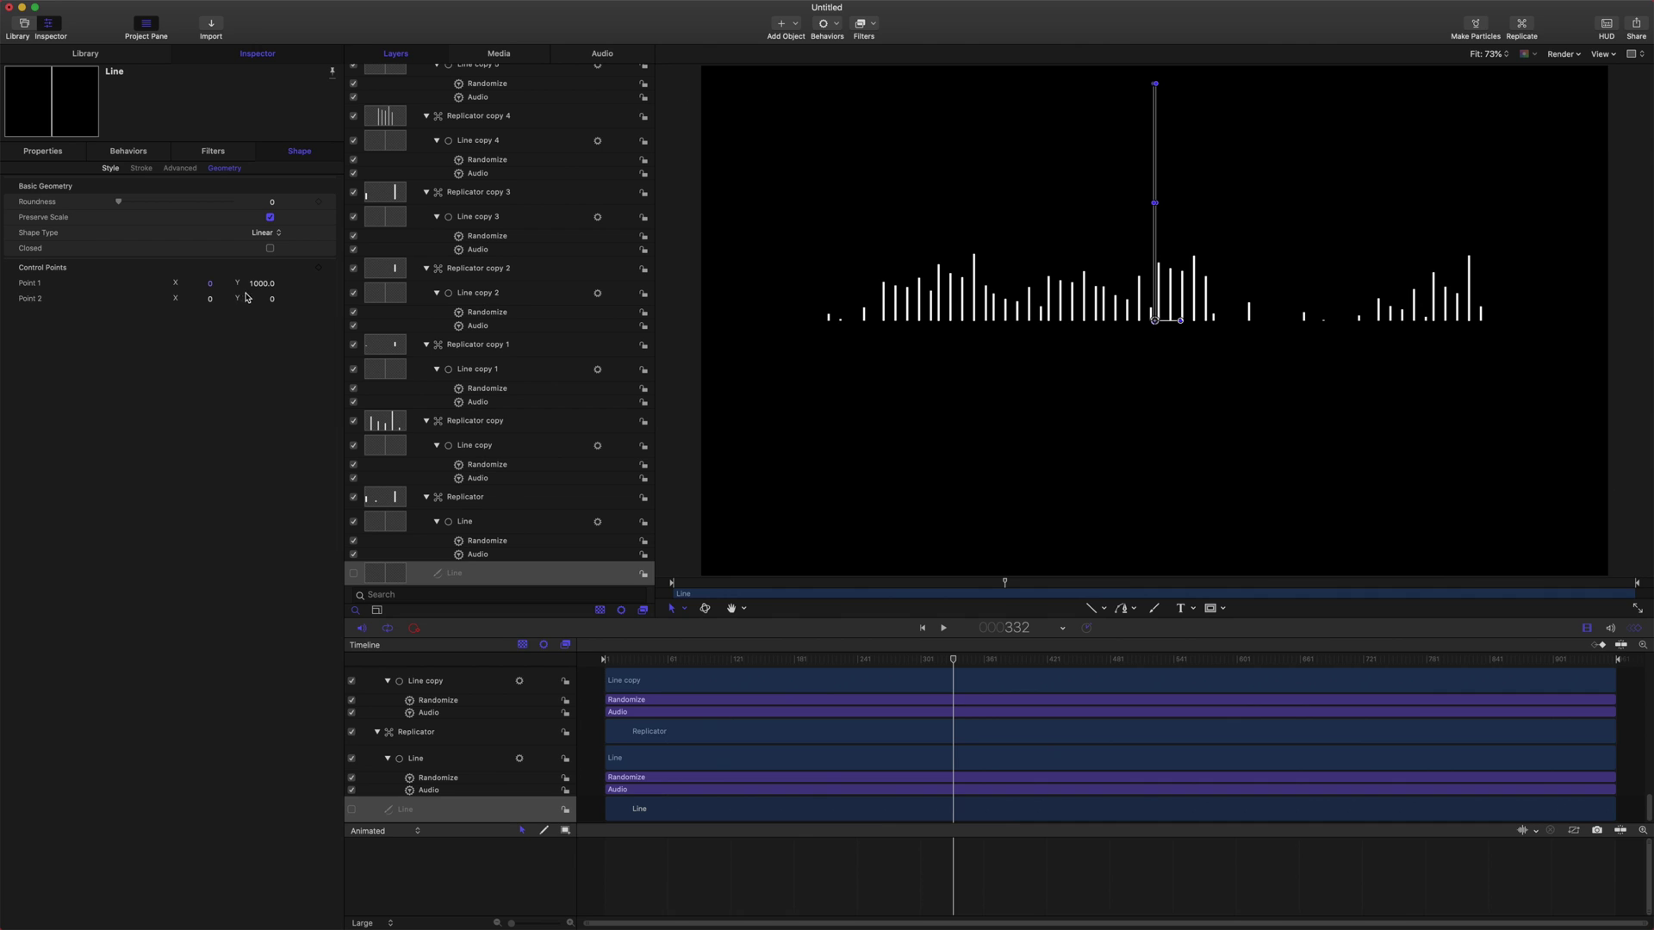
Set Point 2 Y to -1000 and play back to preview the mirrored bars.
left_click(272, 299)
key("Return")
left_click_drag(947, 661, 843, 659)
key("space")
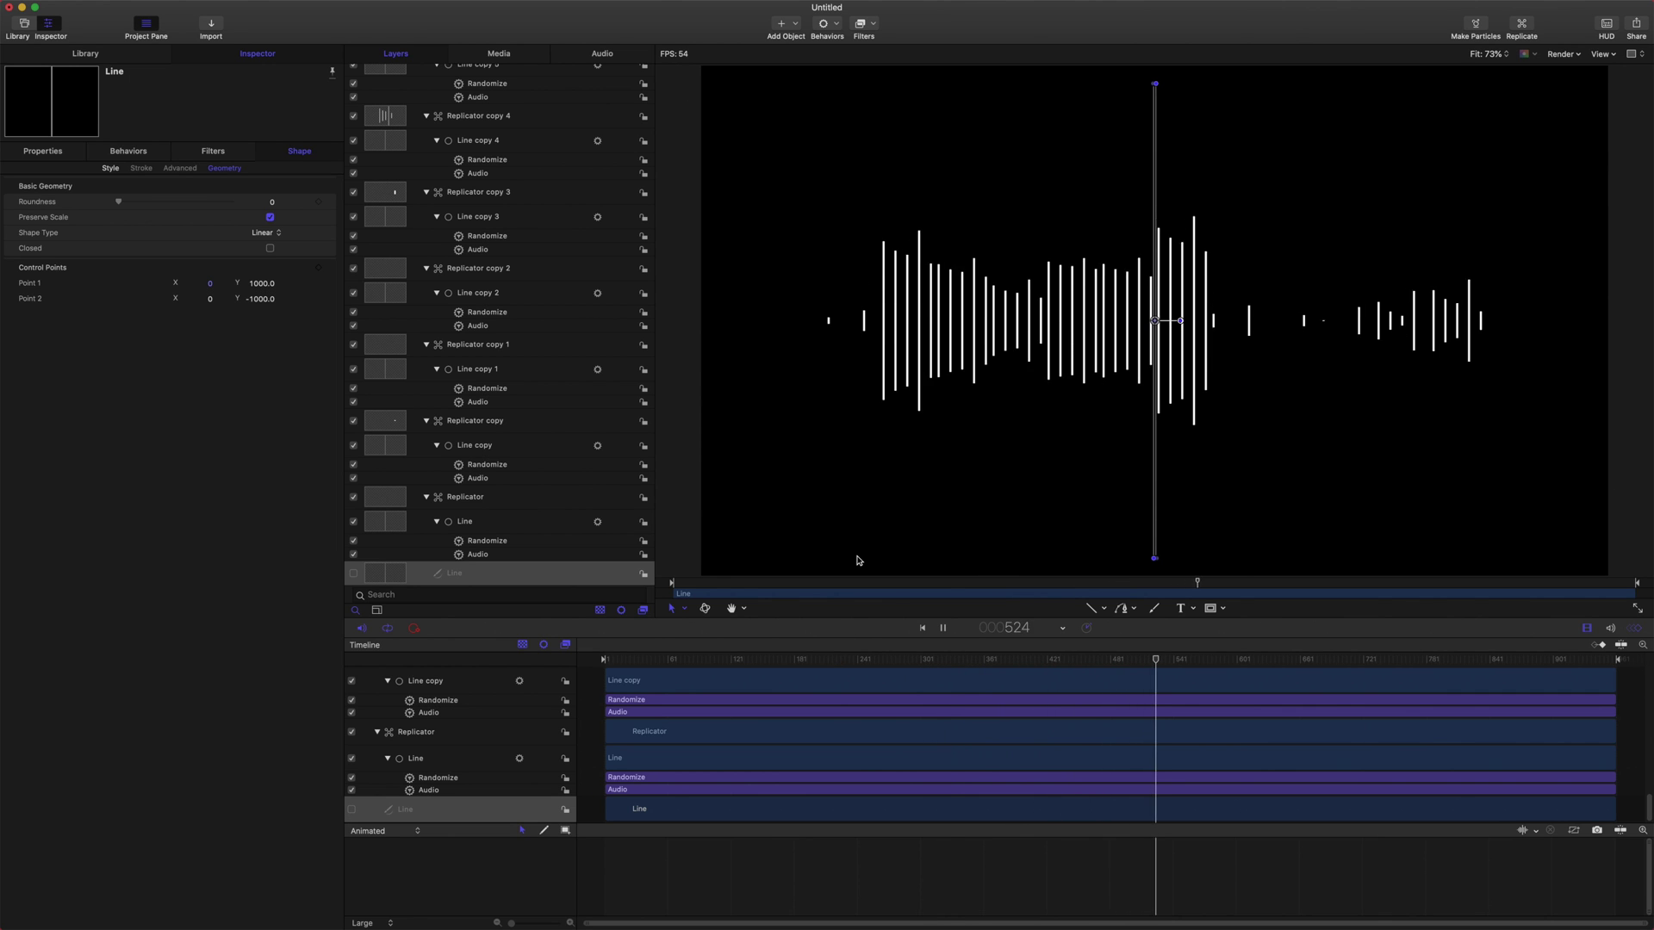
left_click(949, 659)
left_click_drag(950, 659, 572, 668)
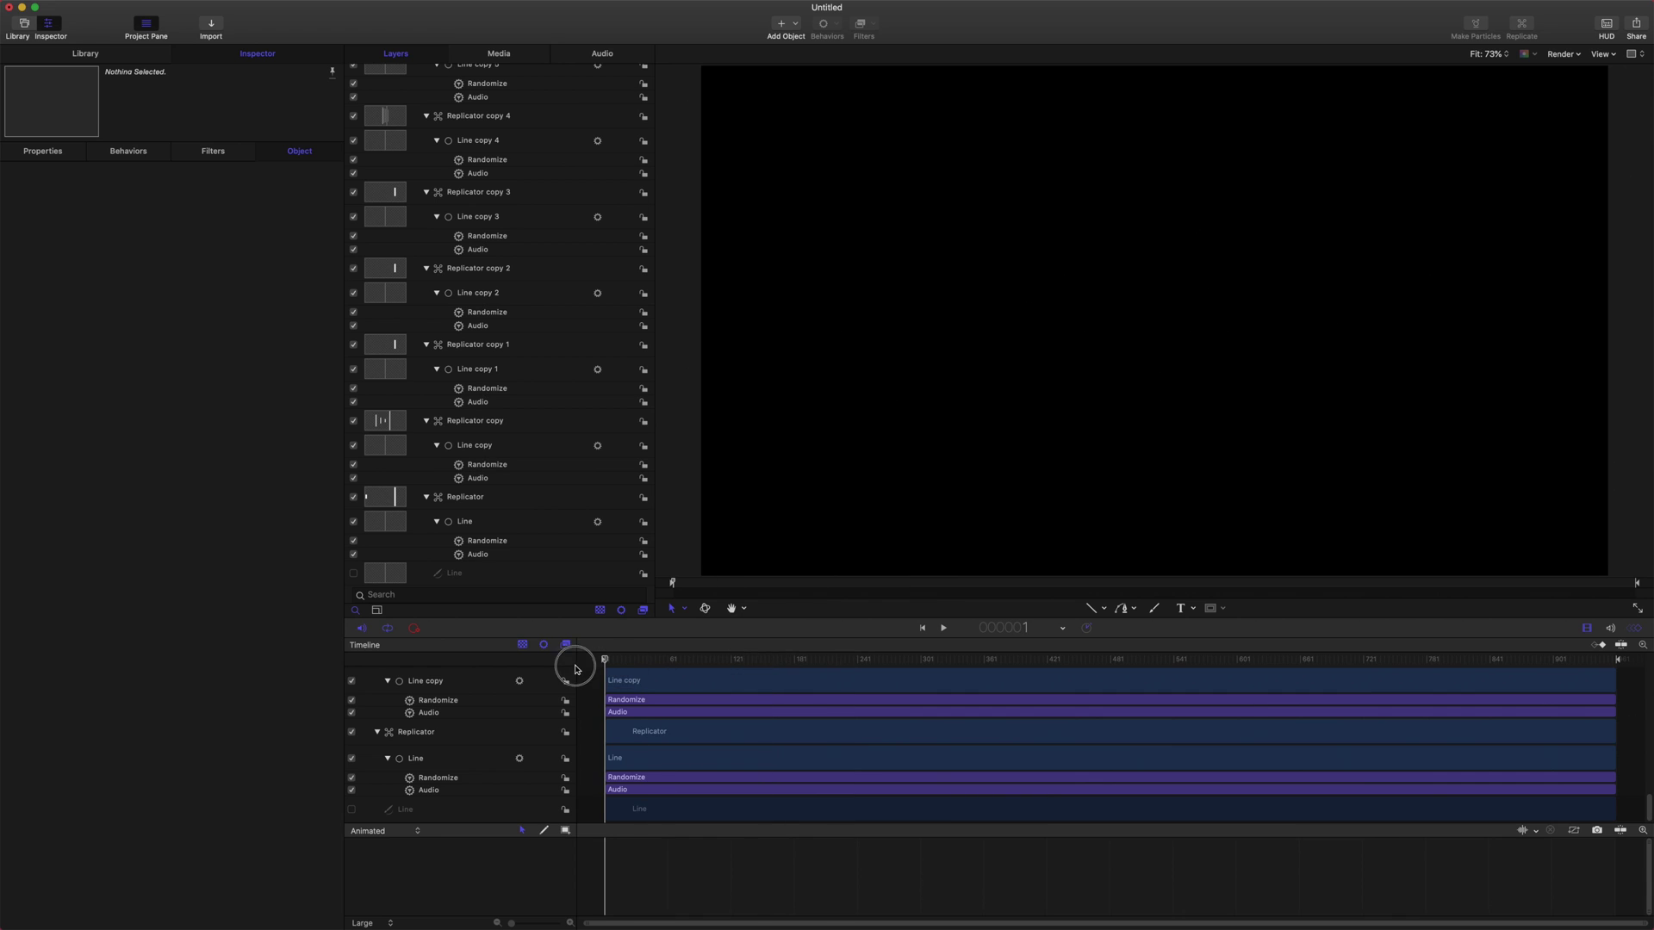
Select the Group and draw a Rectangle spanning most of the canvas with the Rectangle tool.
scroll(473, 172, "up", 10)
left_click(416, 100)
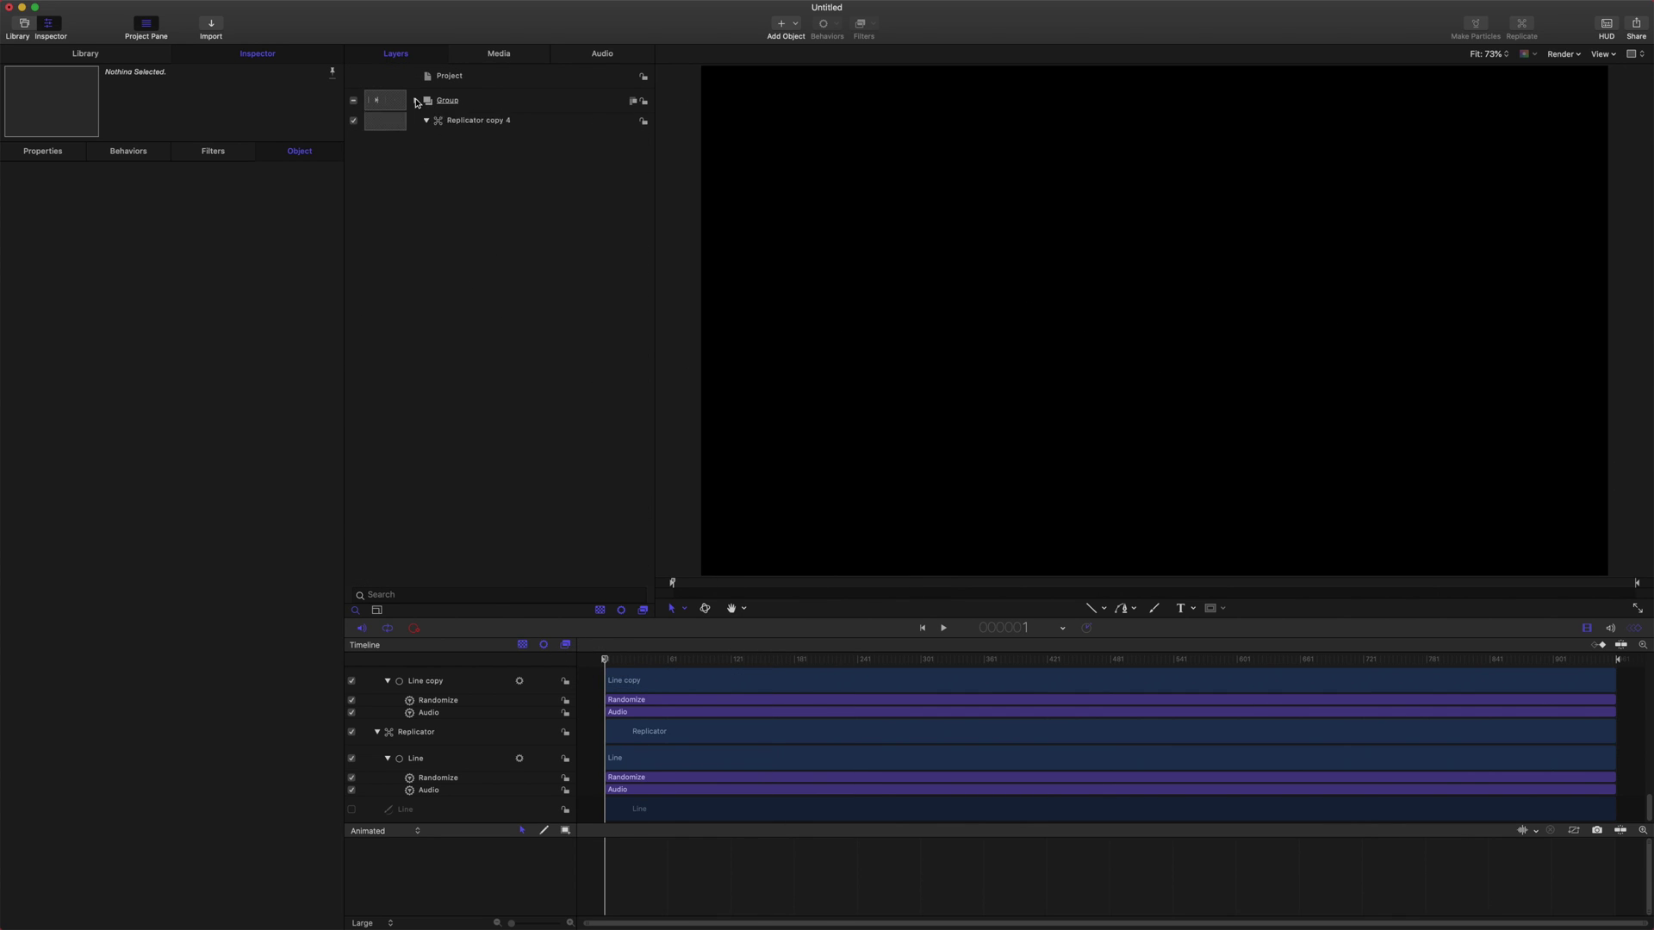
left_click(519, 108)
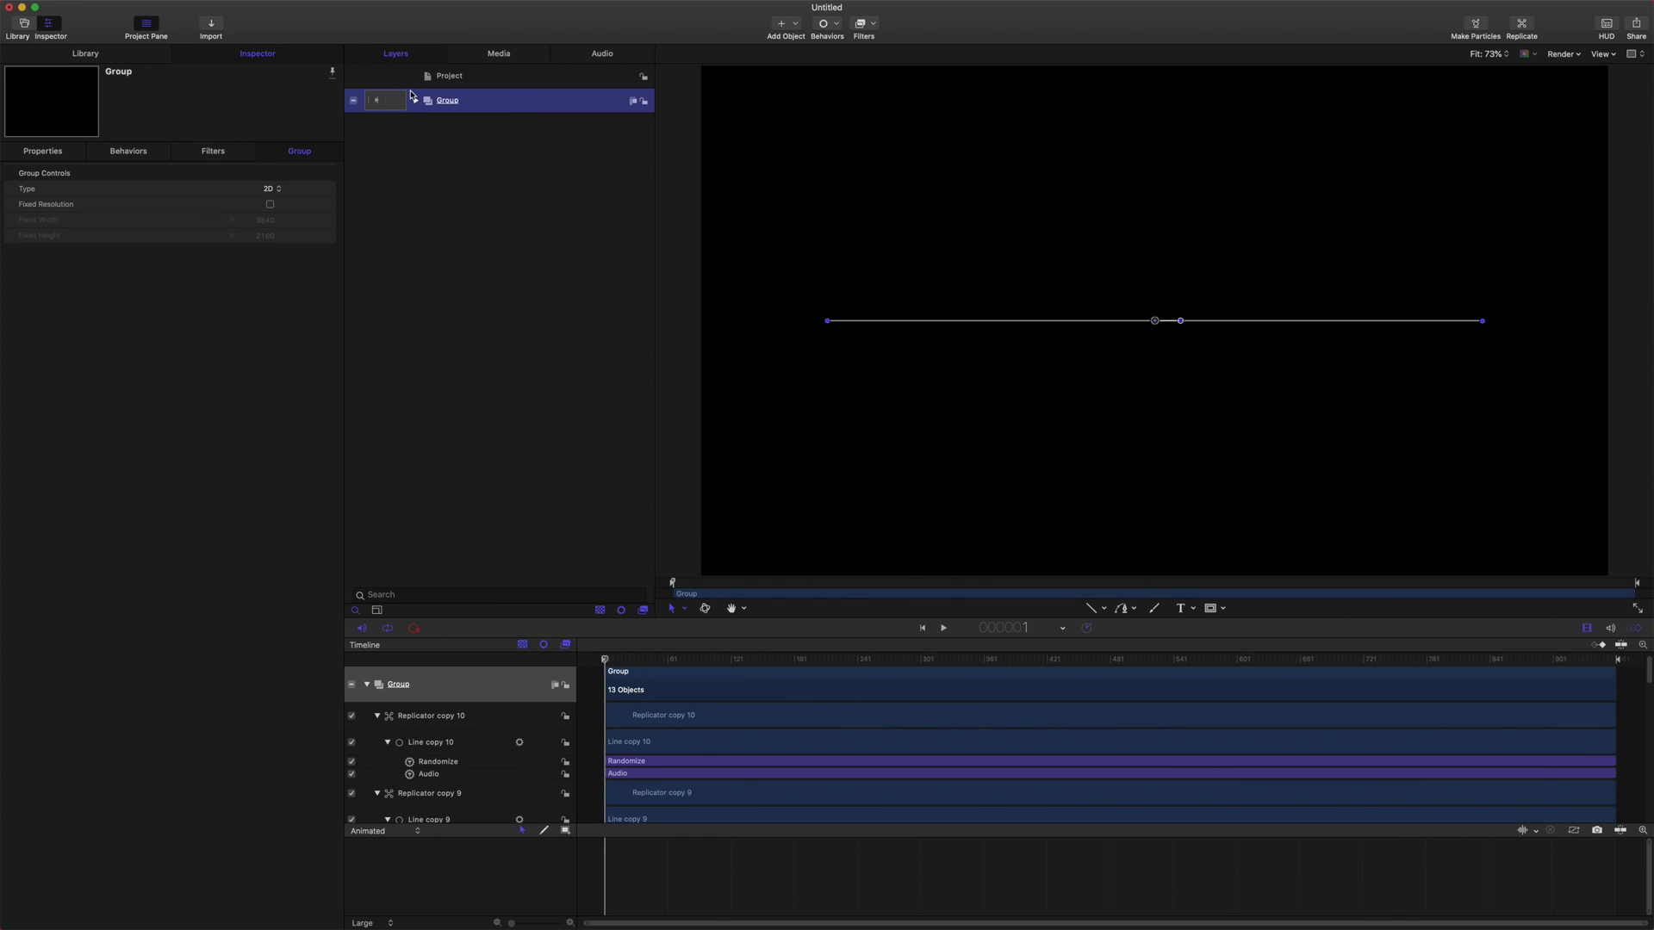
left_click(415, 102)
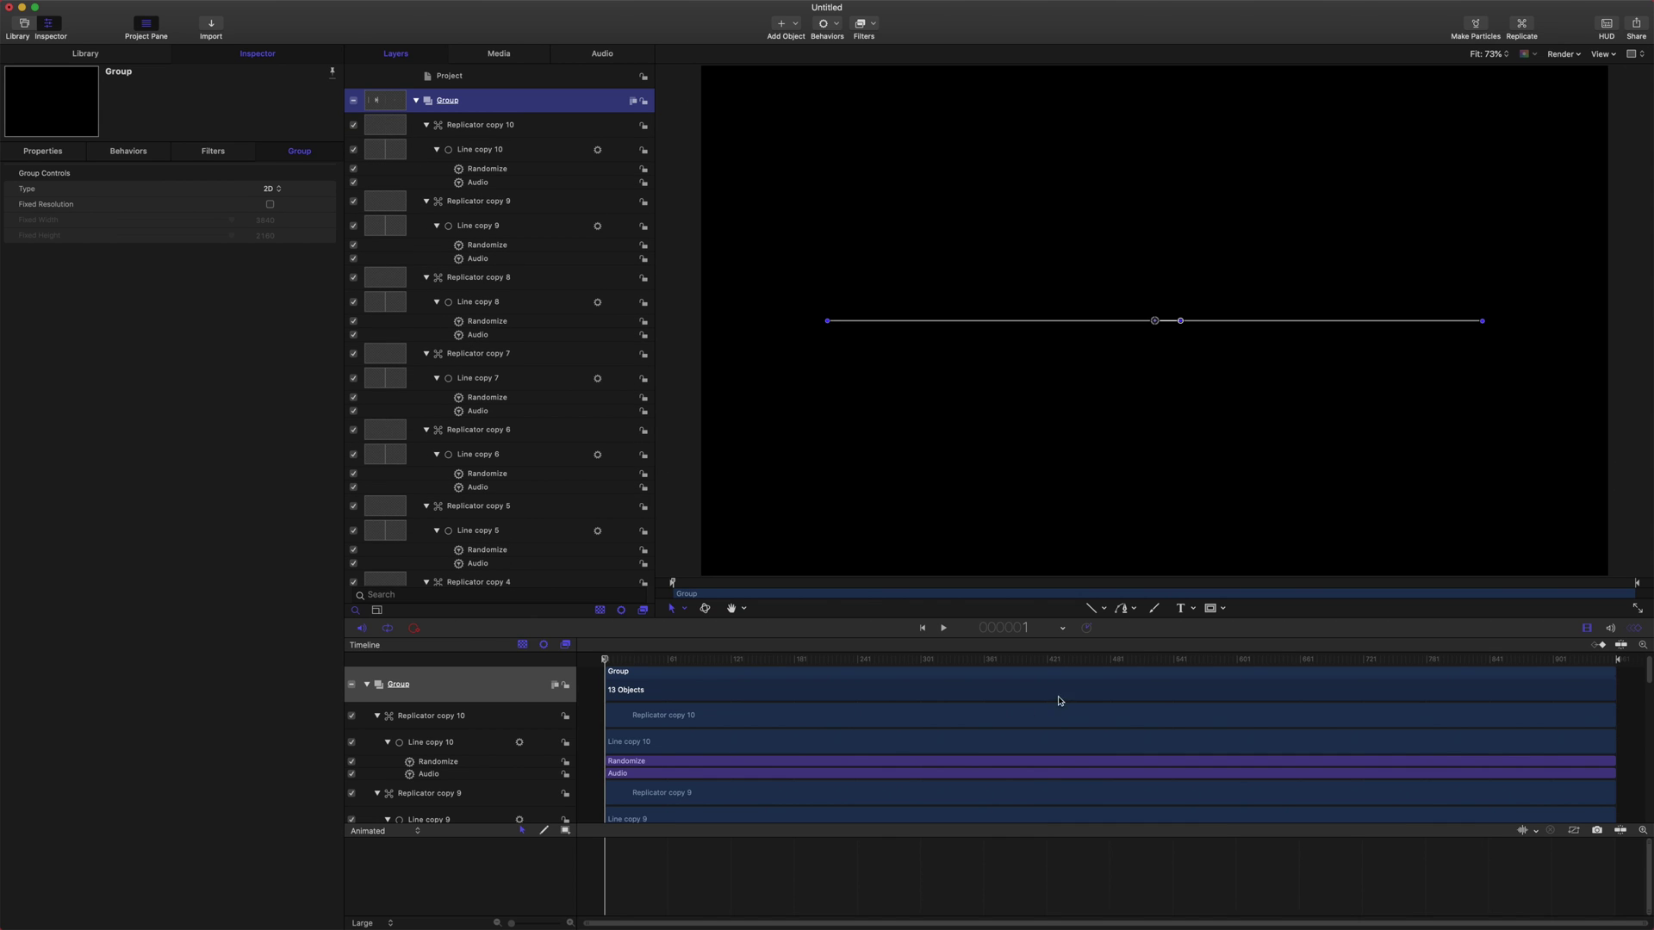
left_click(1092, 612)
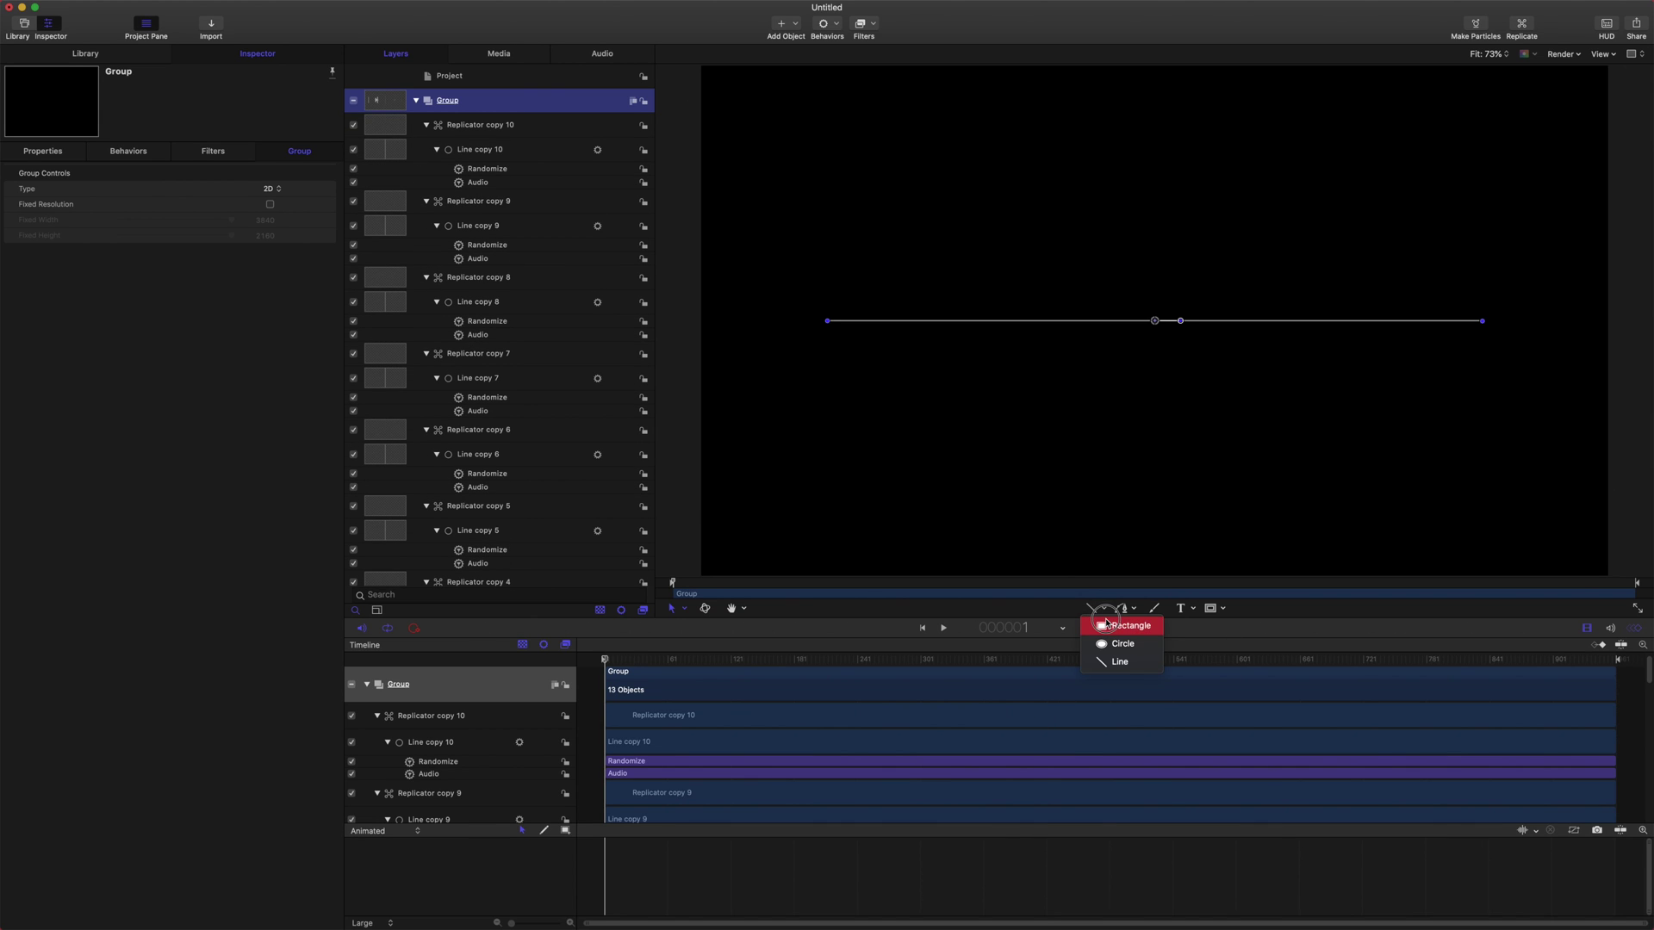
left_click(1120, 624)
left_click_drag(733, 89, 1578, 559)
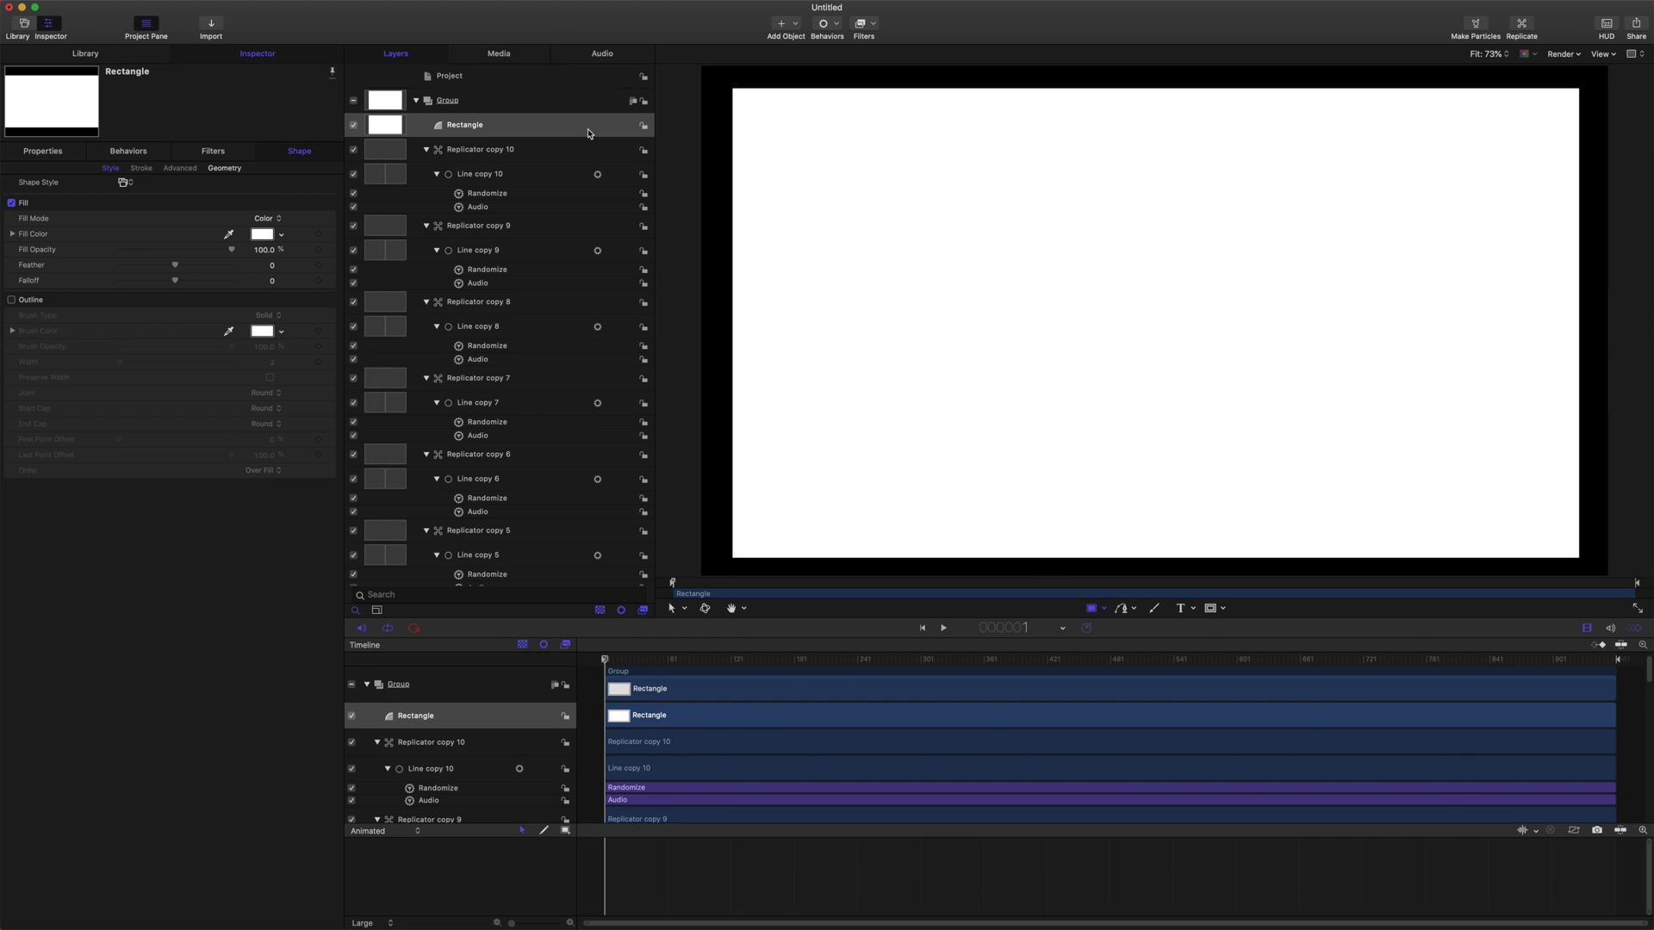
Change the Rectangle's fill to a gradient of type Radial.
left_click(276, 222)
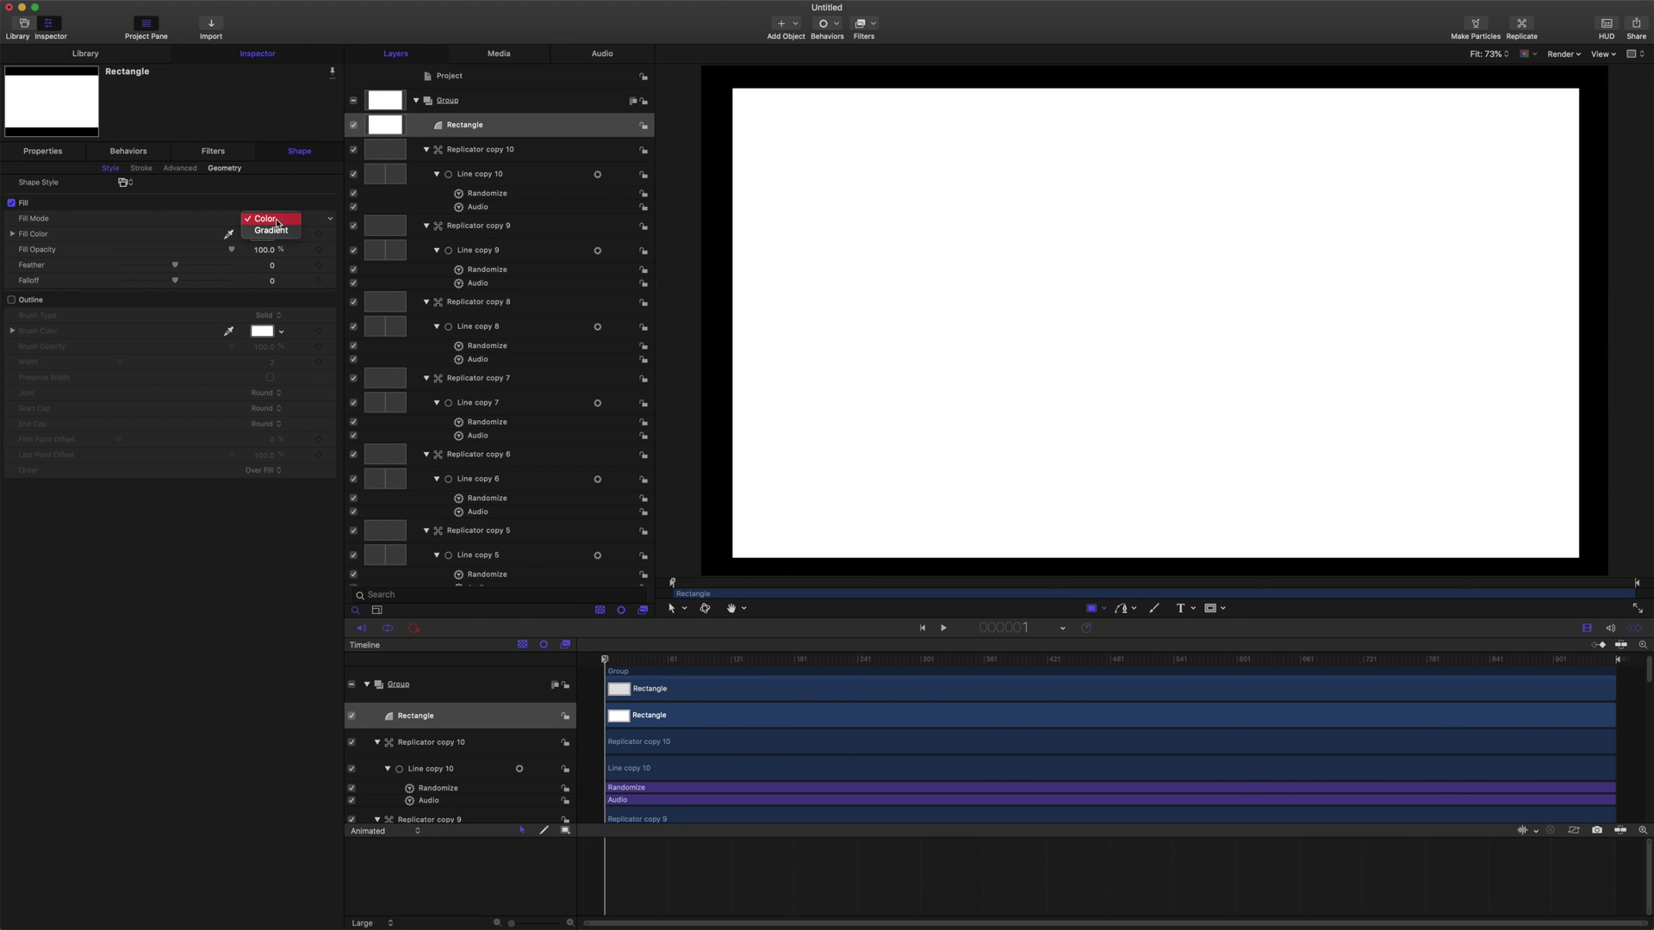
left_click(278, 231)
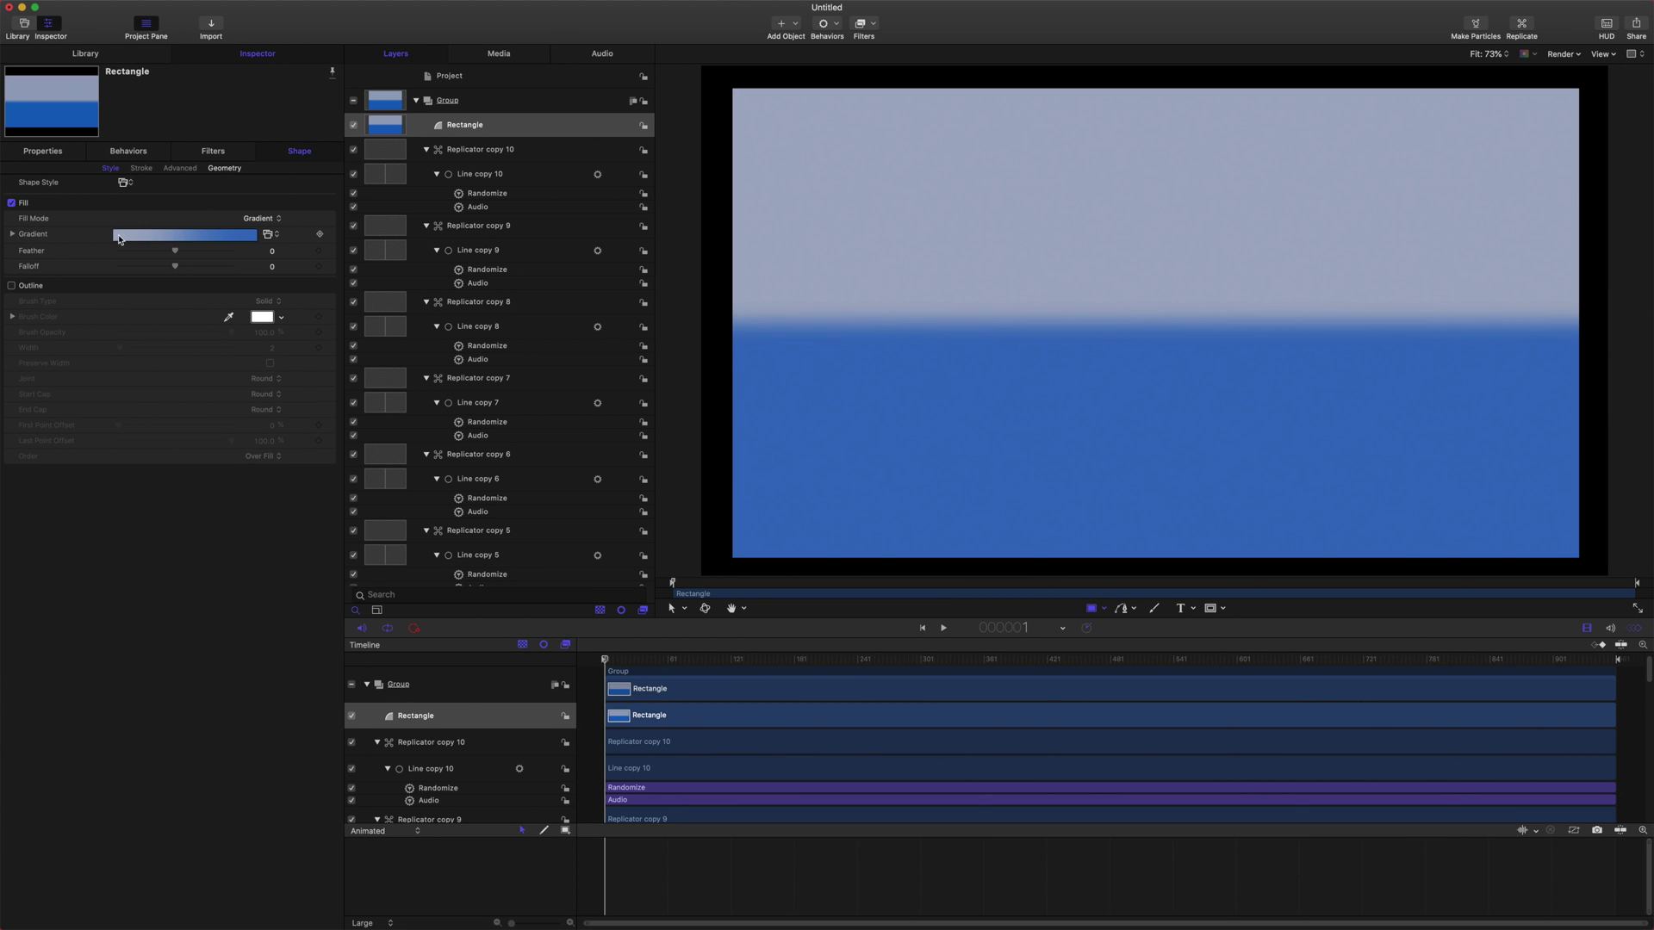
left_click(13, 235)
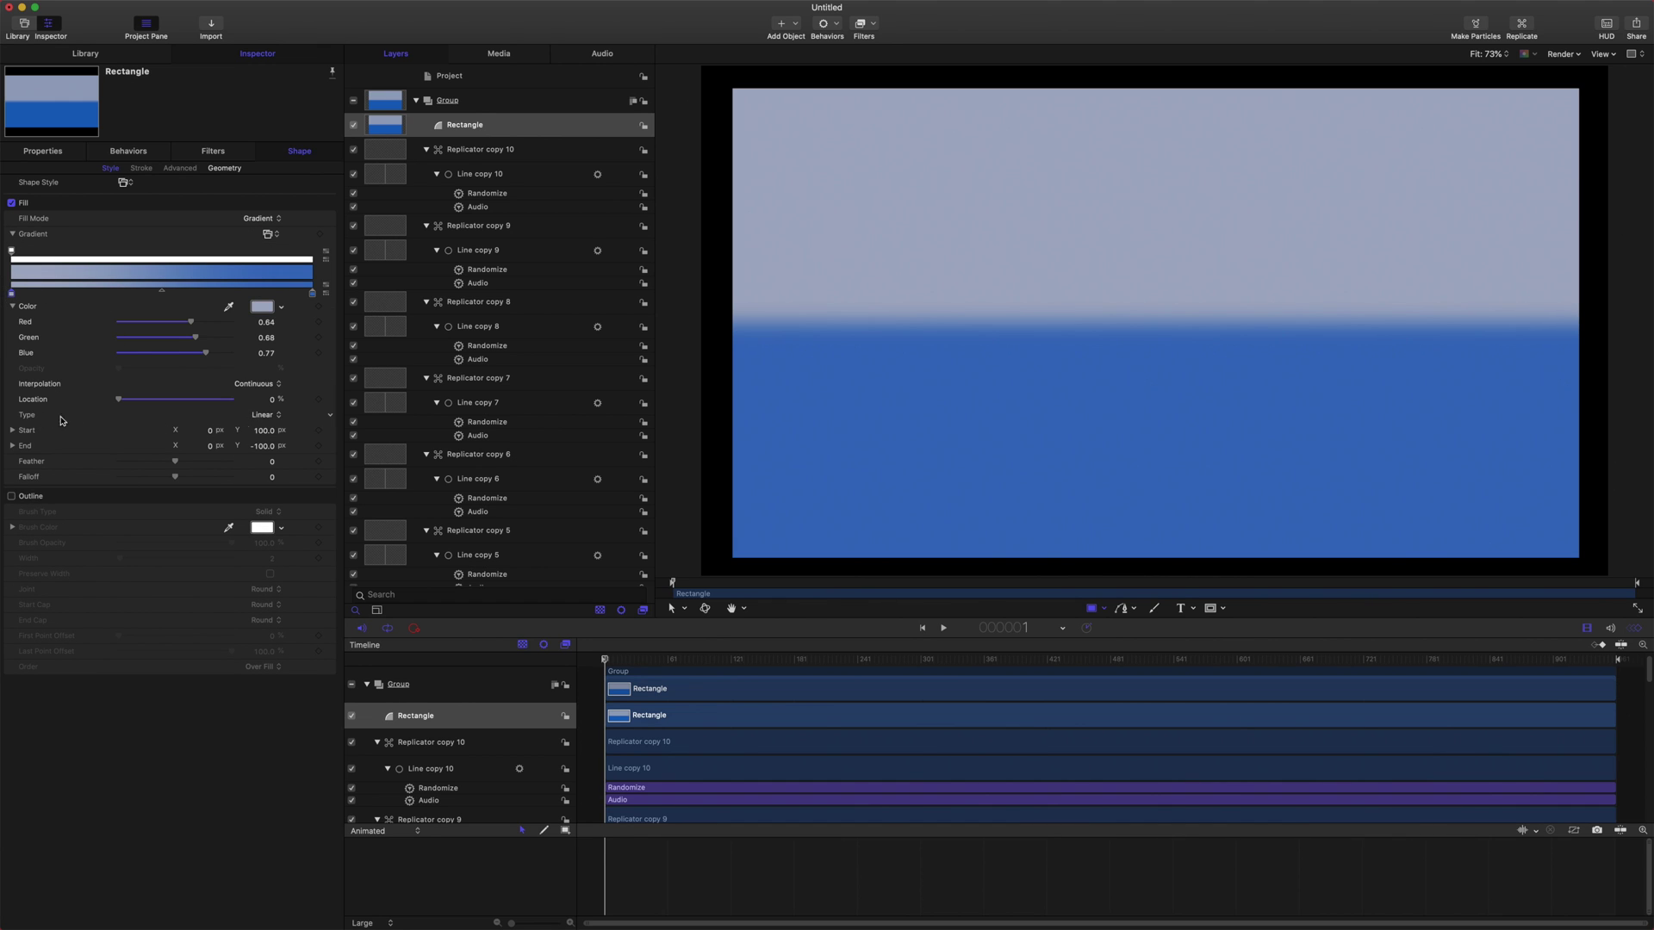
left_click(270, 413)
left_click(265, 415)
left_click(269, 415)
left_click(276, 428)
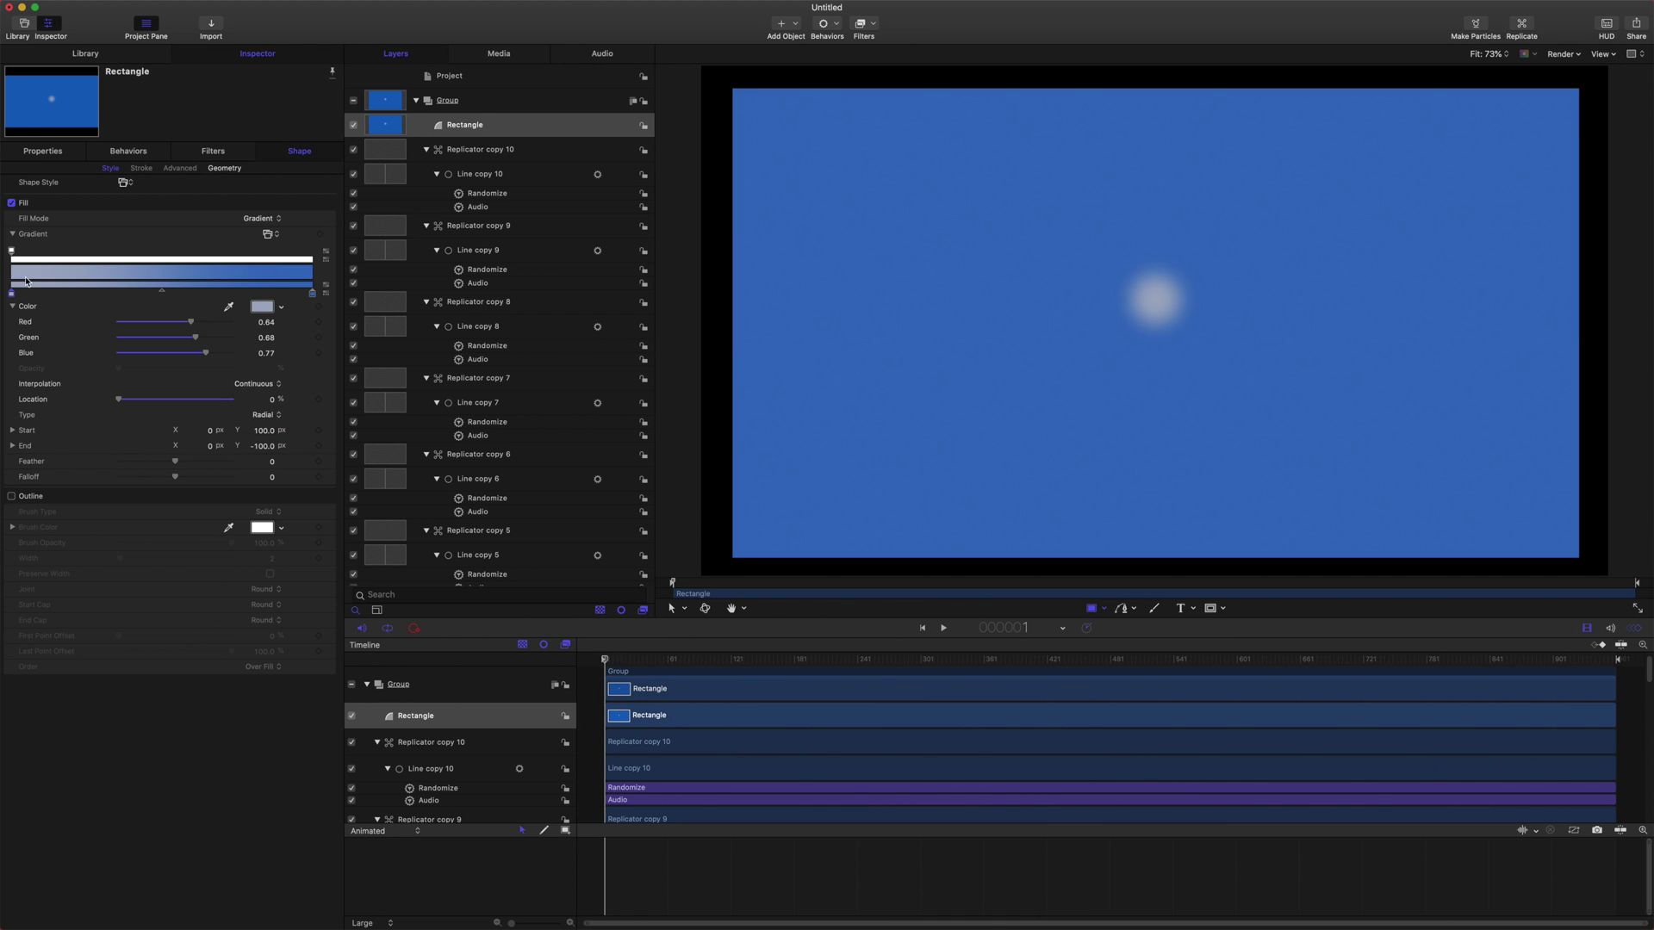
Colour the gradient stops red and cyan and move the red centre up to about Start Y 1508.
left_click(262, 307)
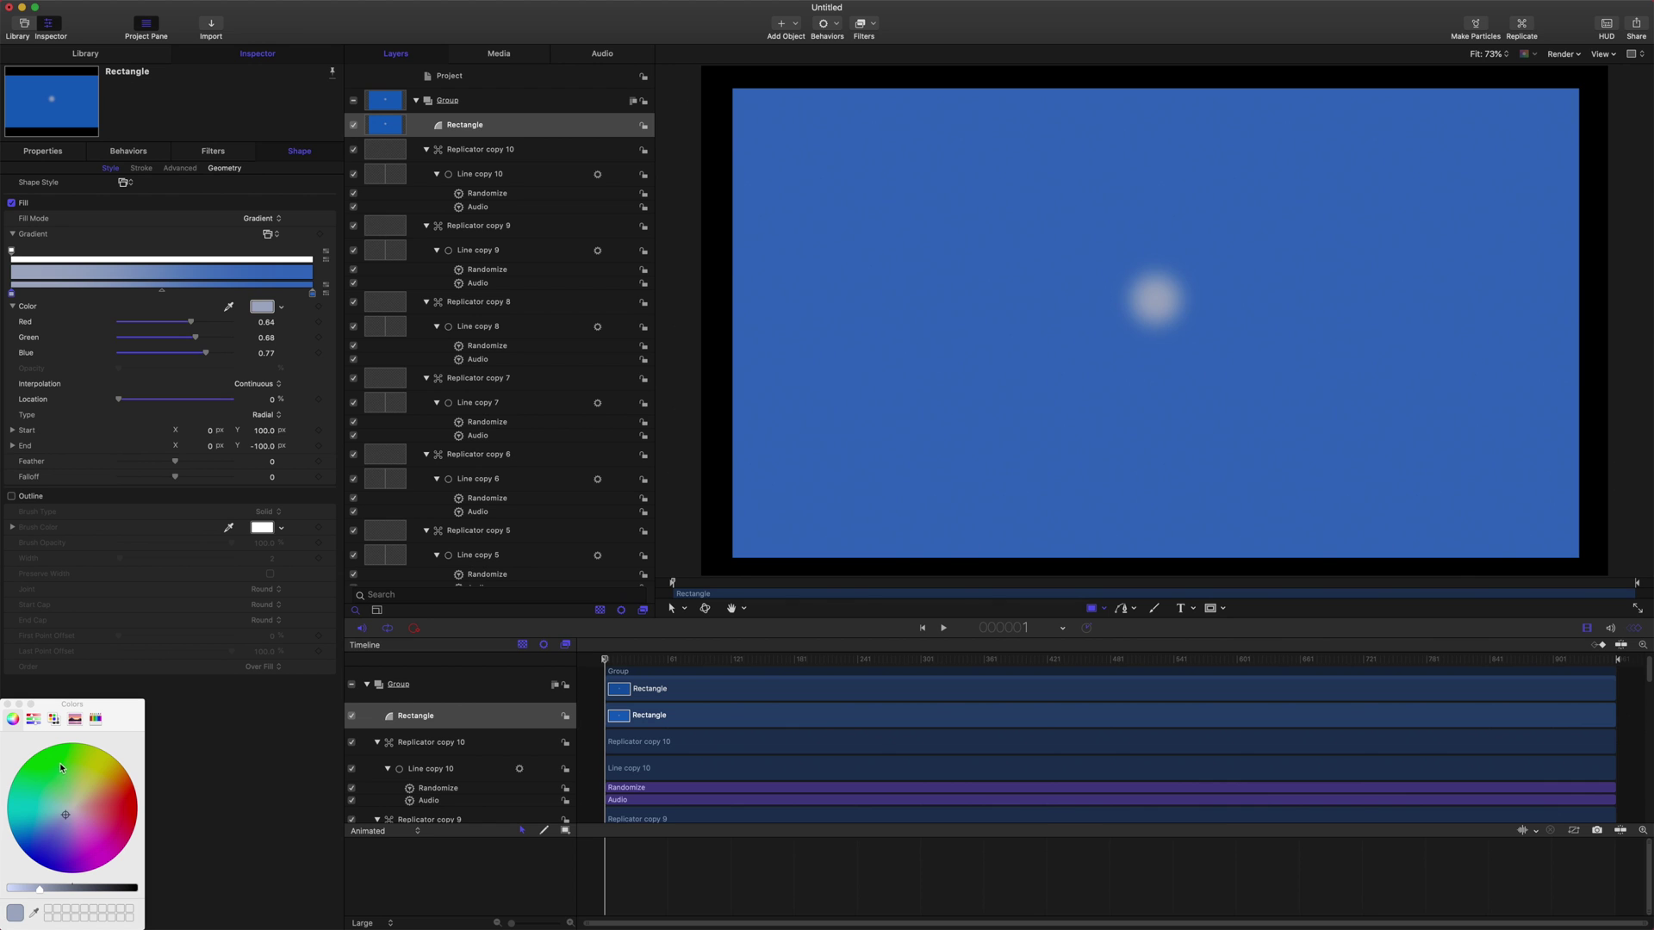
left_click(135, 810)
left_click(312, 294)
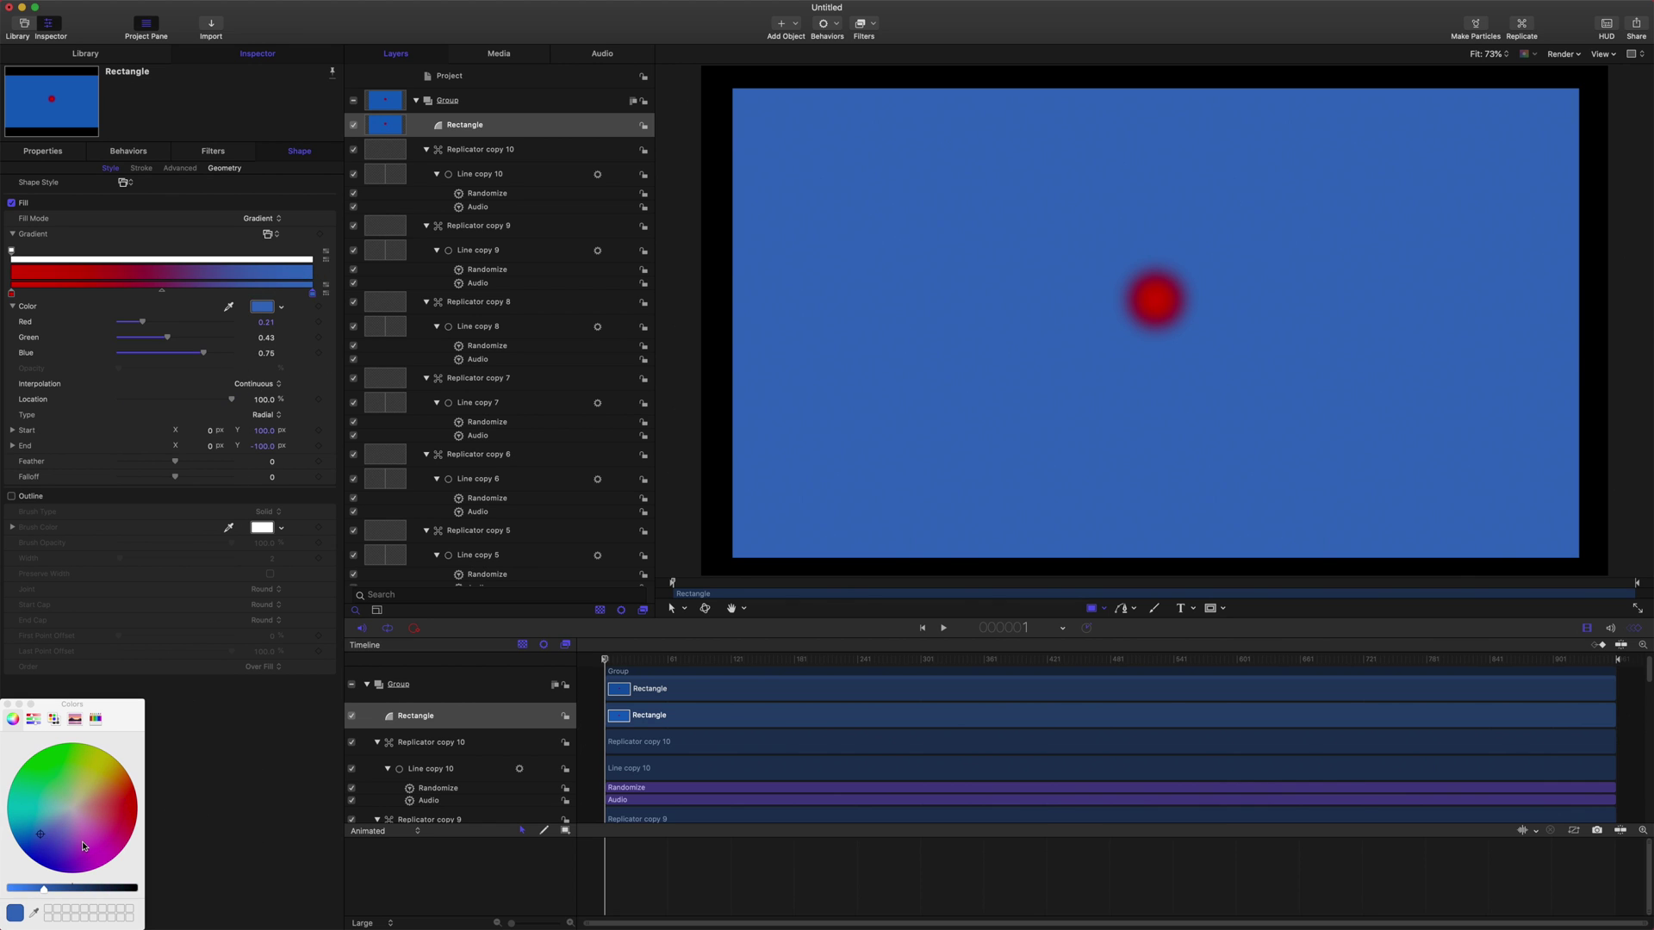
left_click_drag(84, 847, 2, 896)
left_click(2, 812)
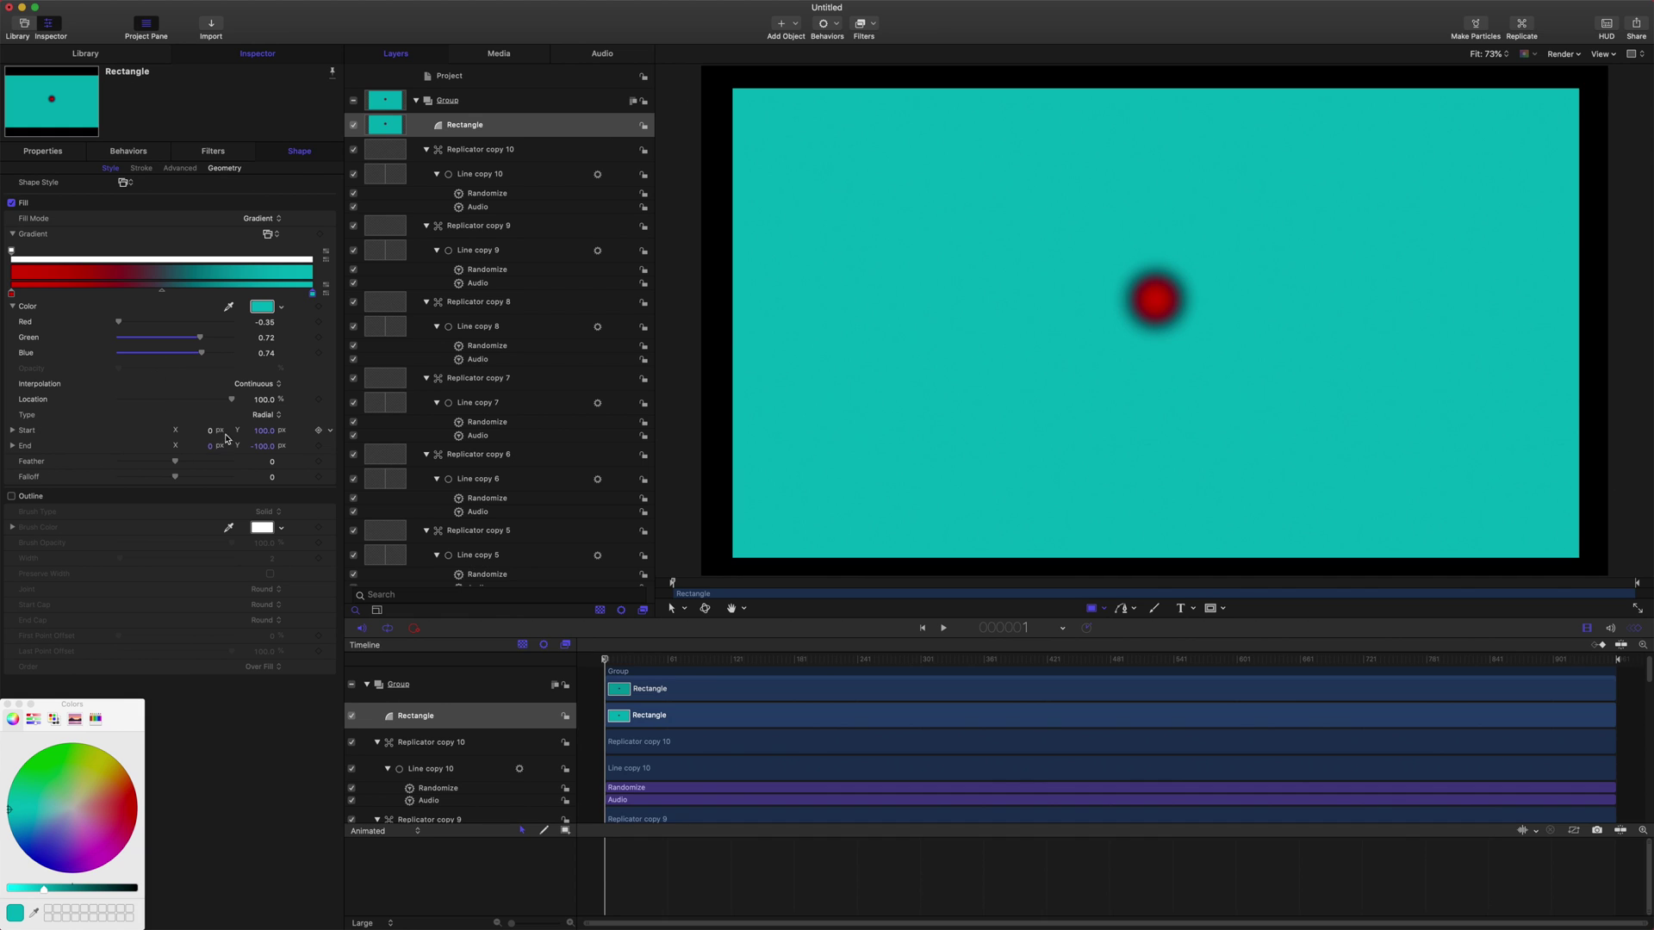
mouse_move(265, 433)
left_mouse_down()
mouse_move(245, 452)
mouse_move(261, 445)
left_mouse_up()
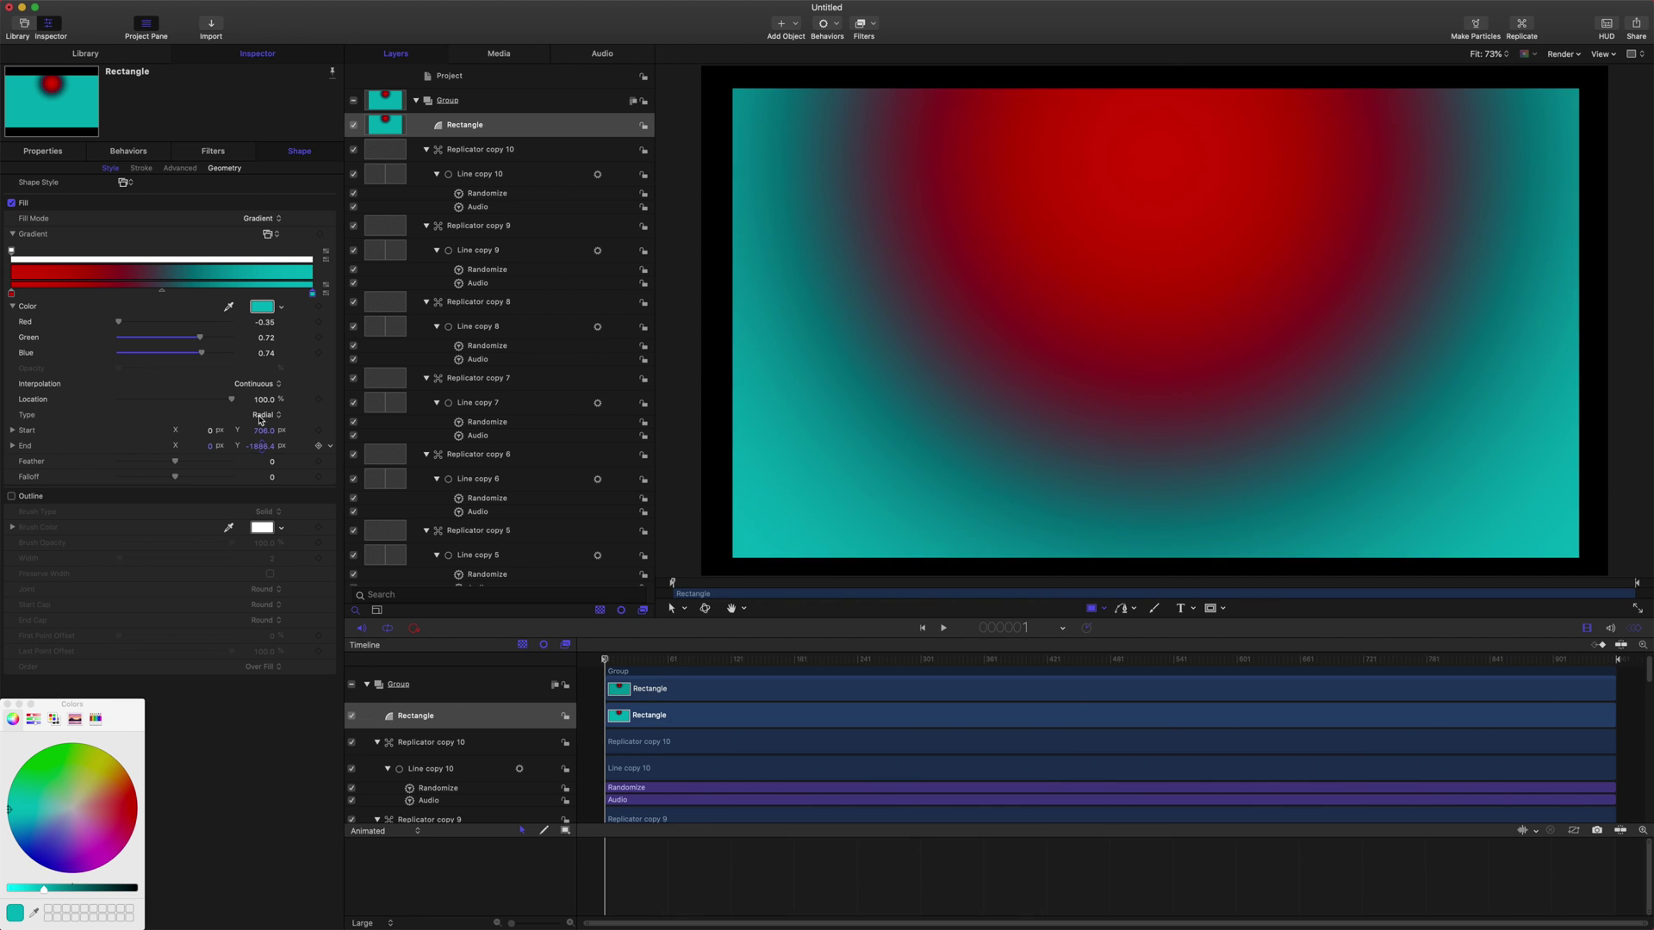
left_click_drag(263, 431, 205, 440)
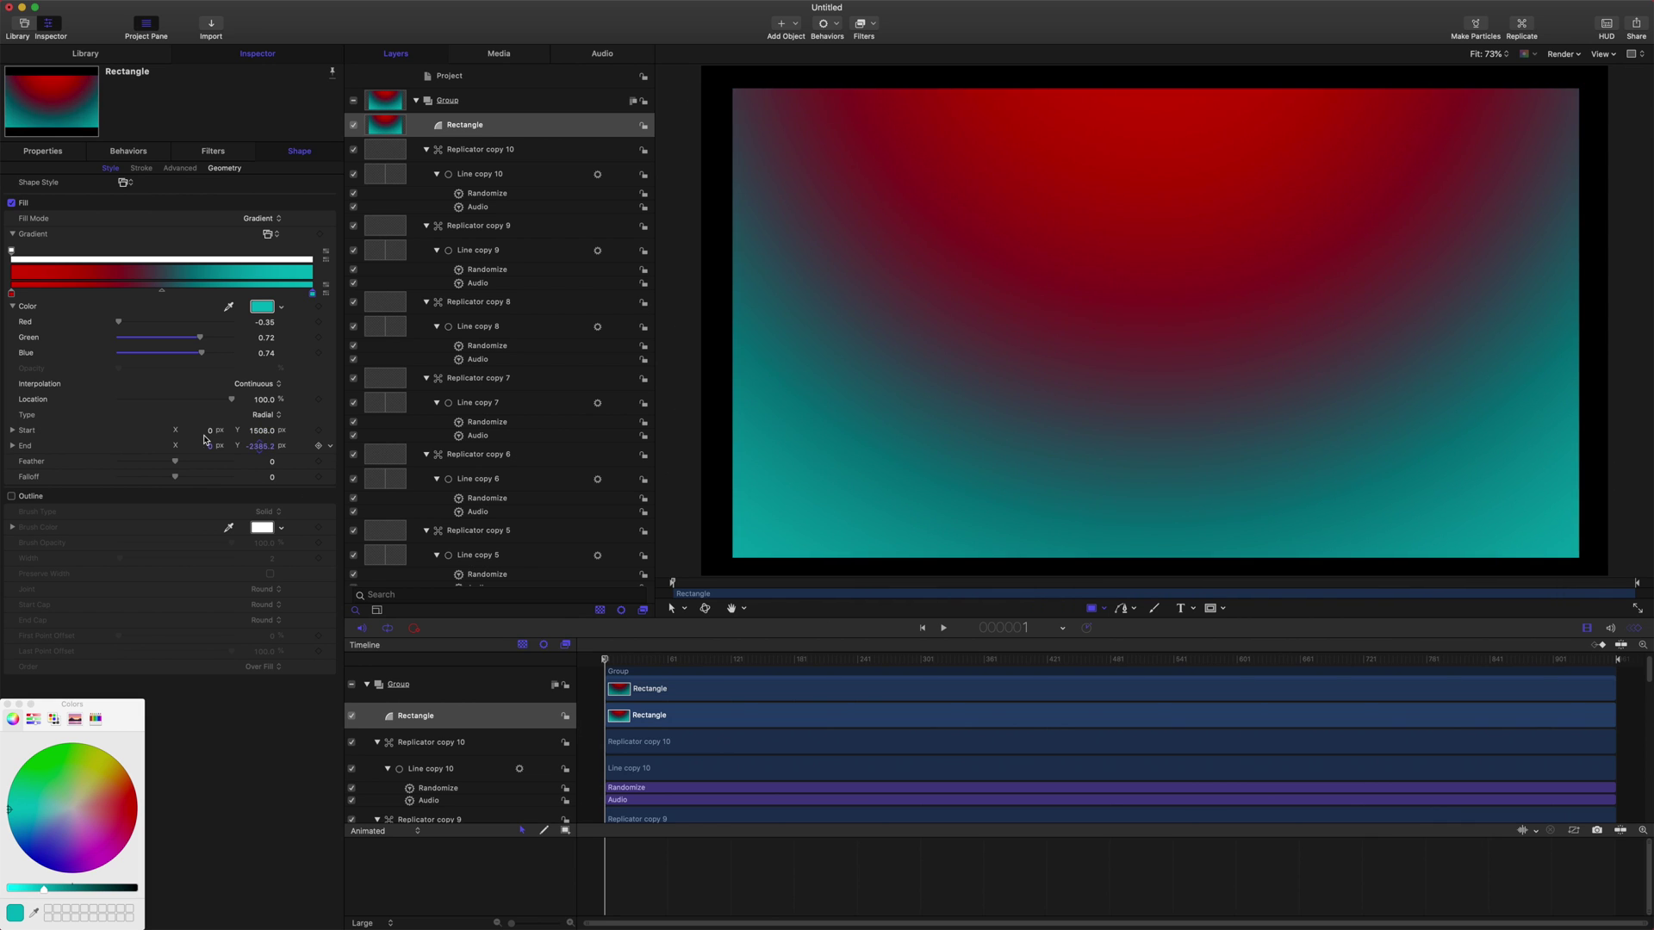
Move the Rectangle out of Group into its own new Group 1.
right_click(464, 128)
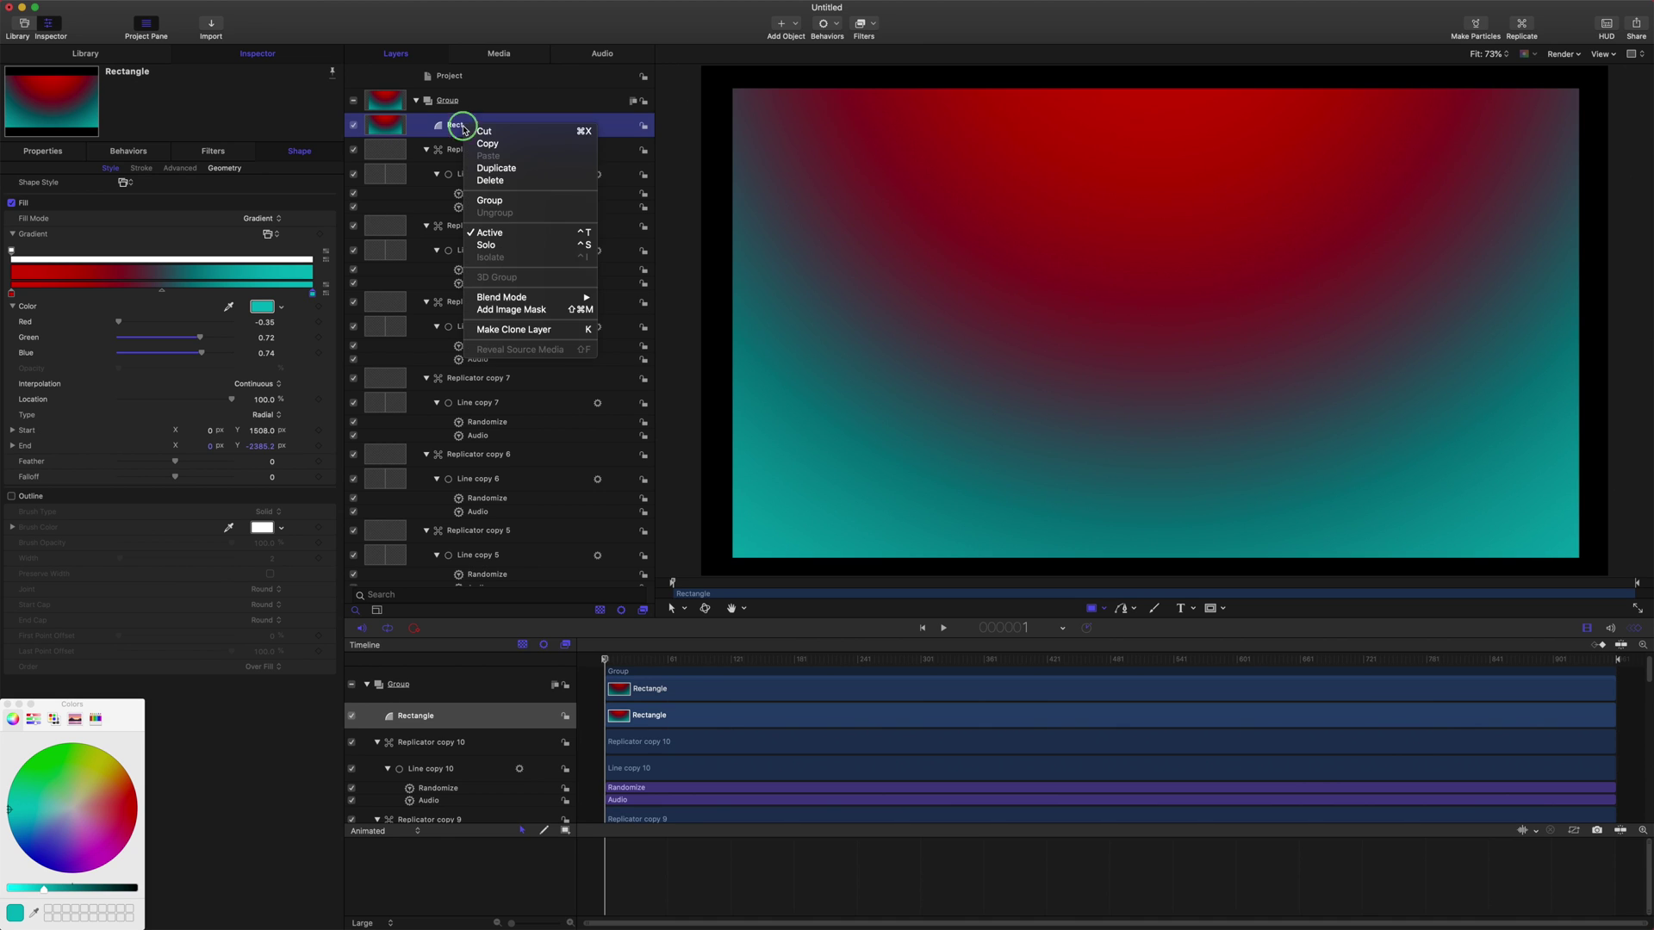
left_click(523, 311)
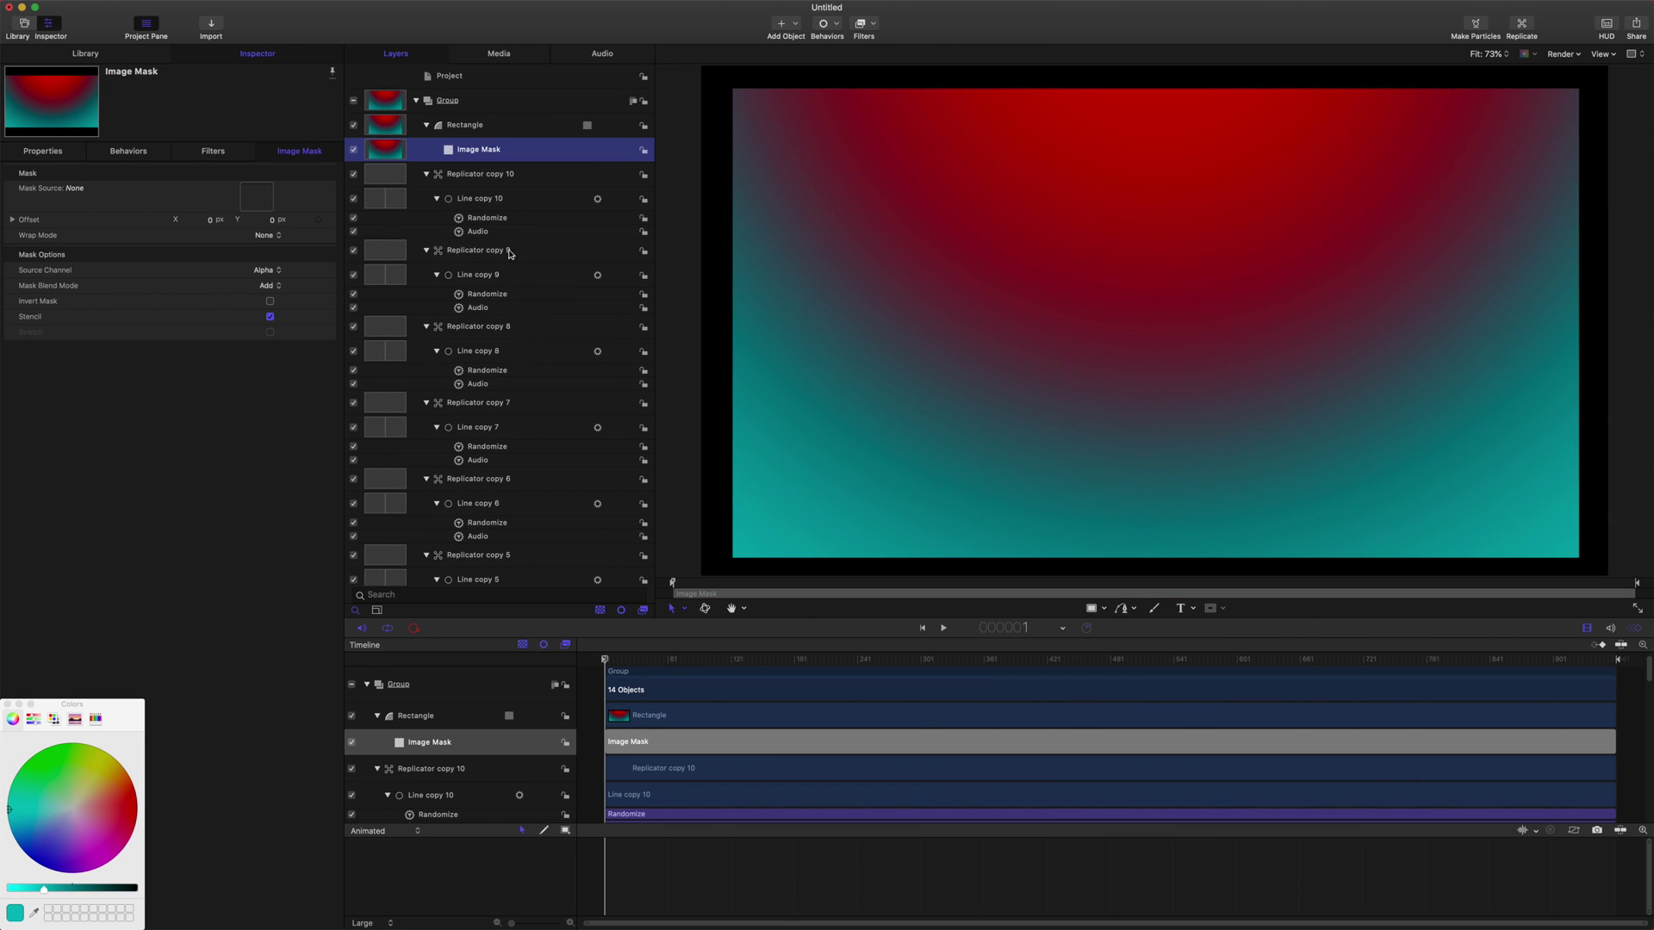
key("Delete")
left_click(461, 130)
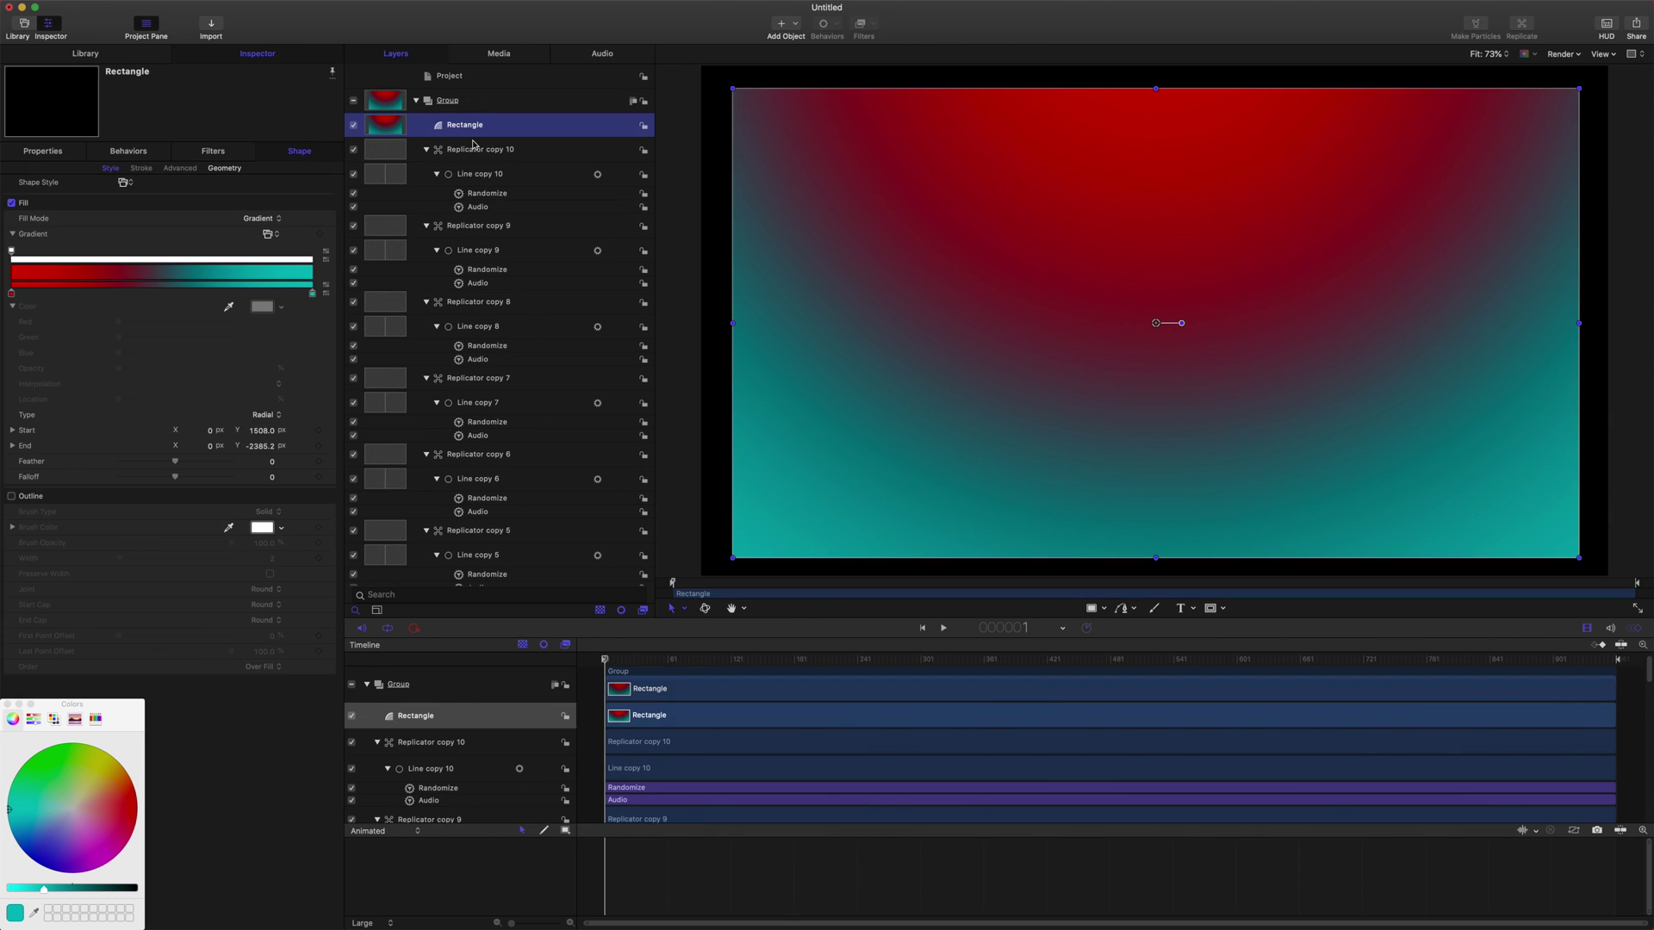
left_click_drag(455, 131, 419, 93)
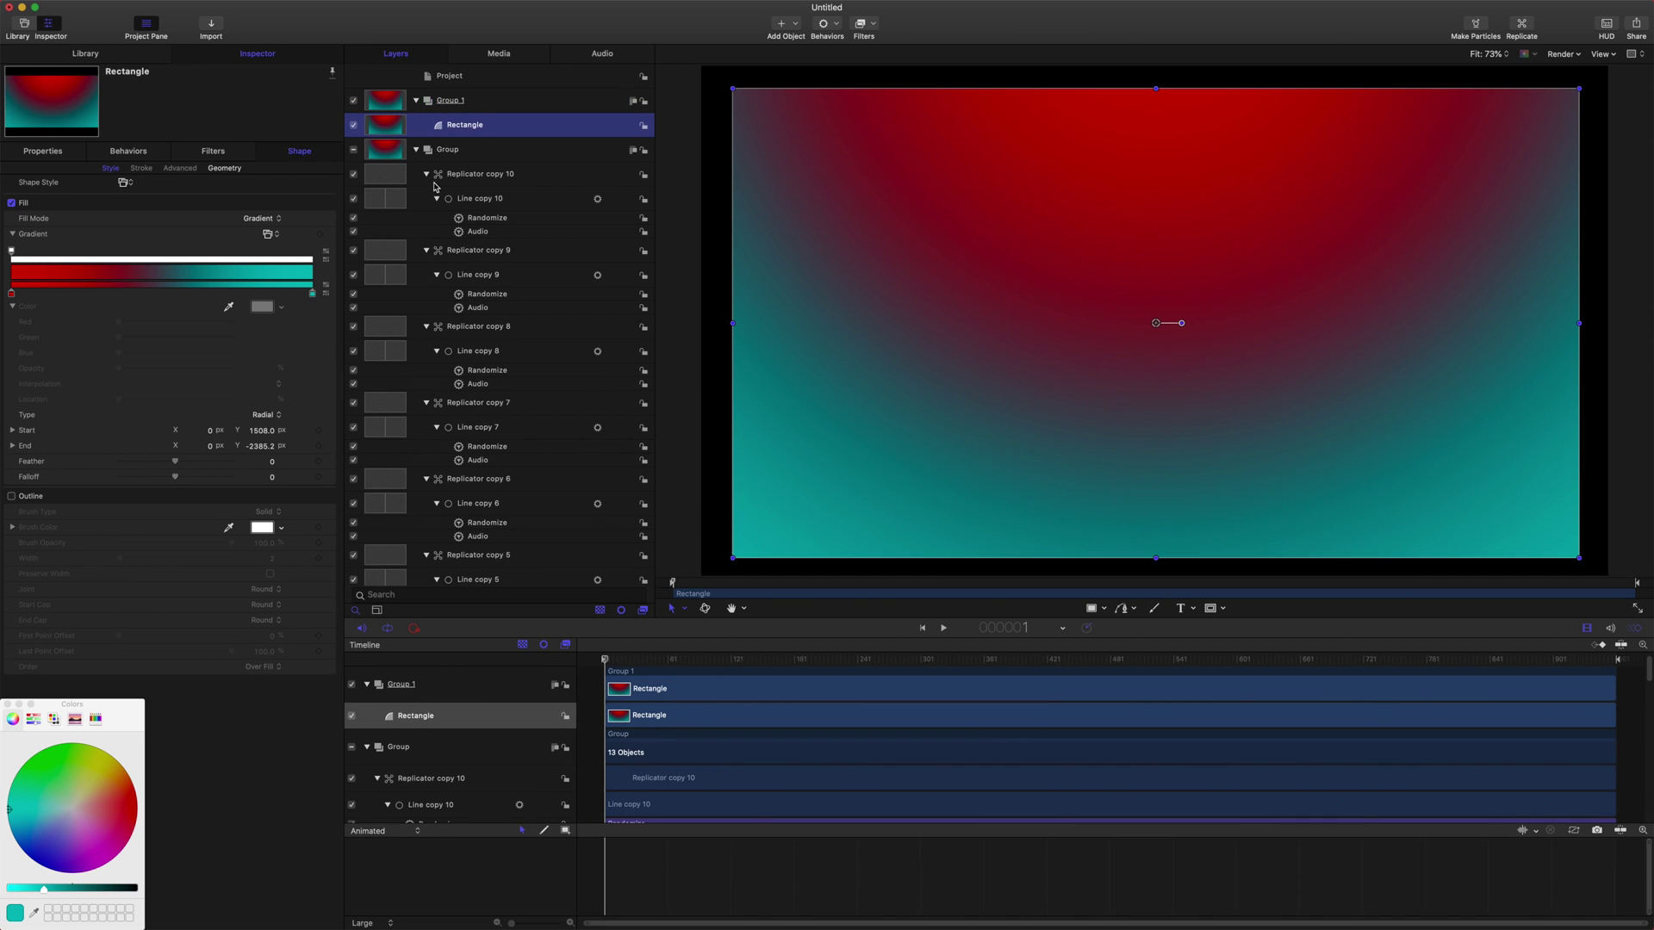
Add an Image Mask to the Rectangle with the bar Group as Mask Source, then preview frames.
right_click(457, 129)
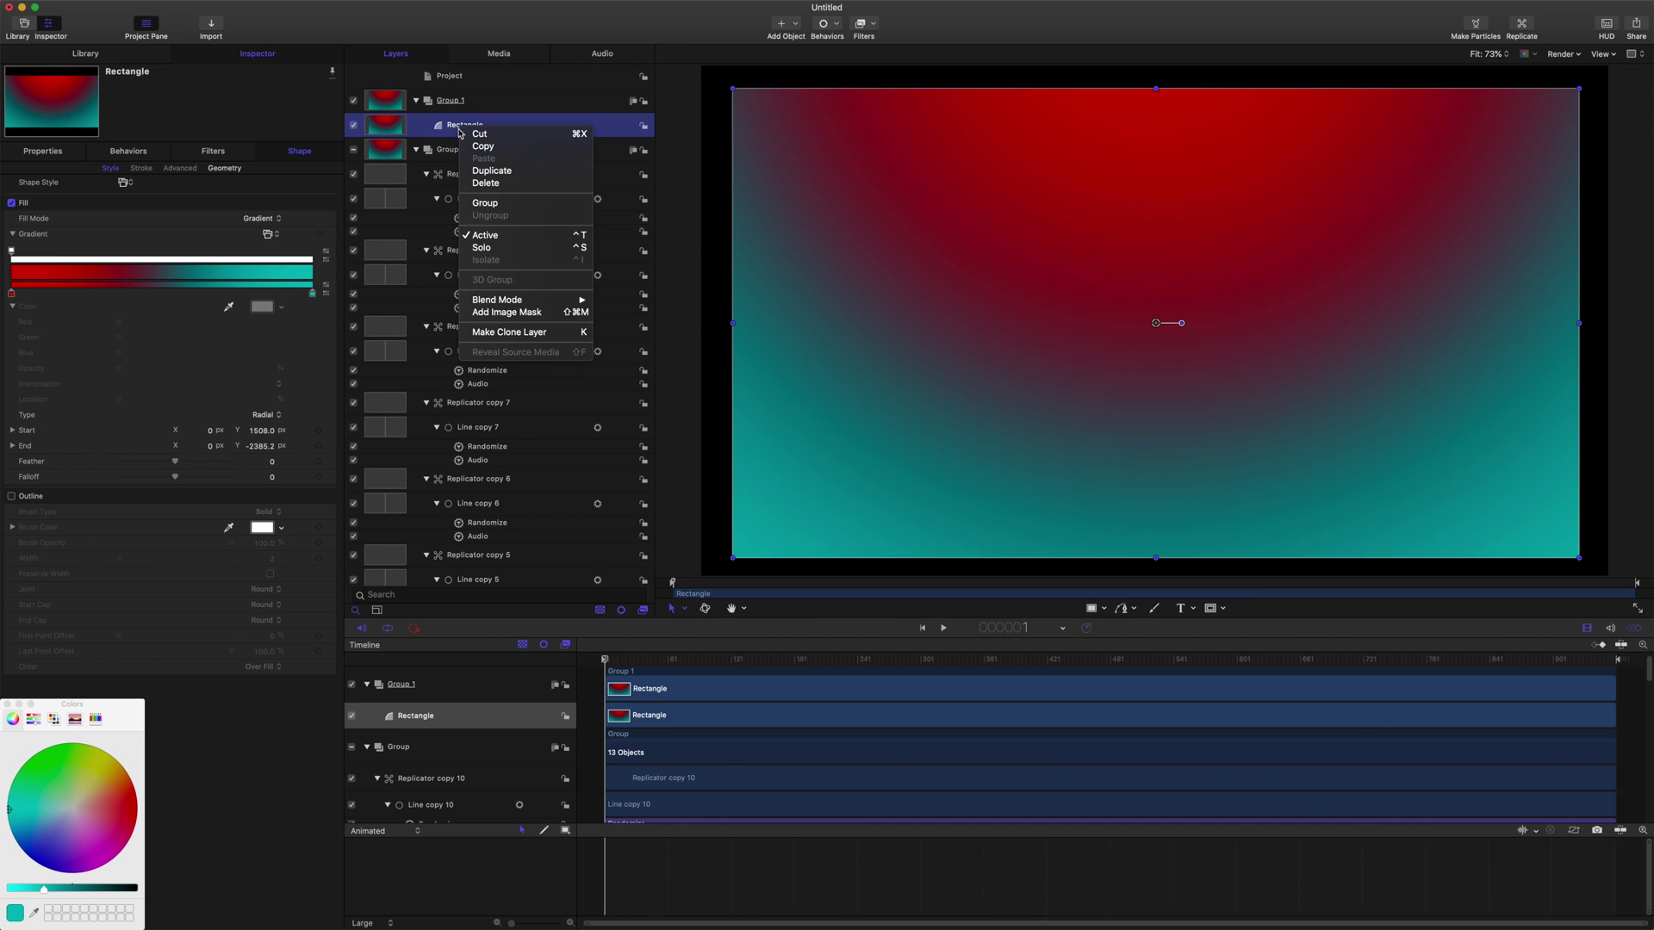
left_click(536, 315)
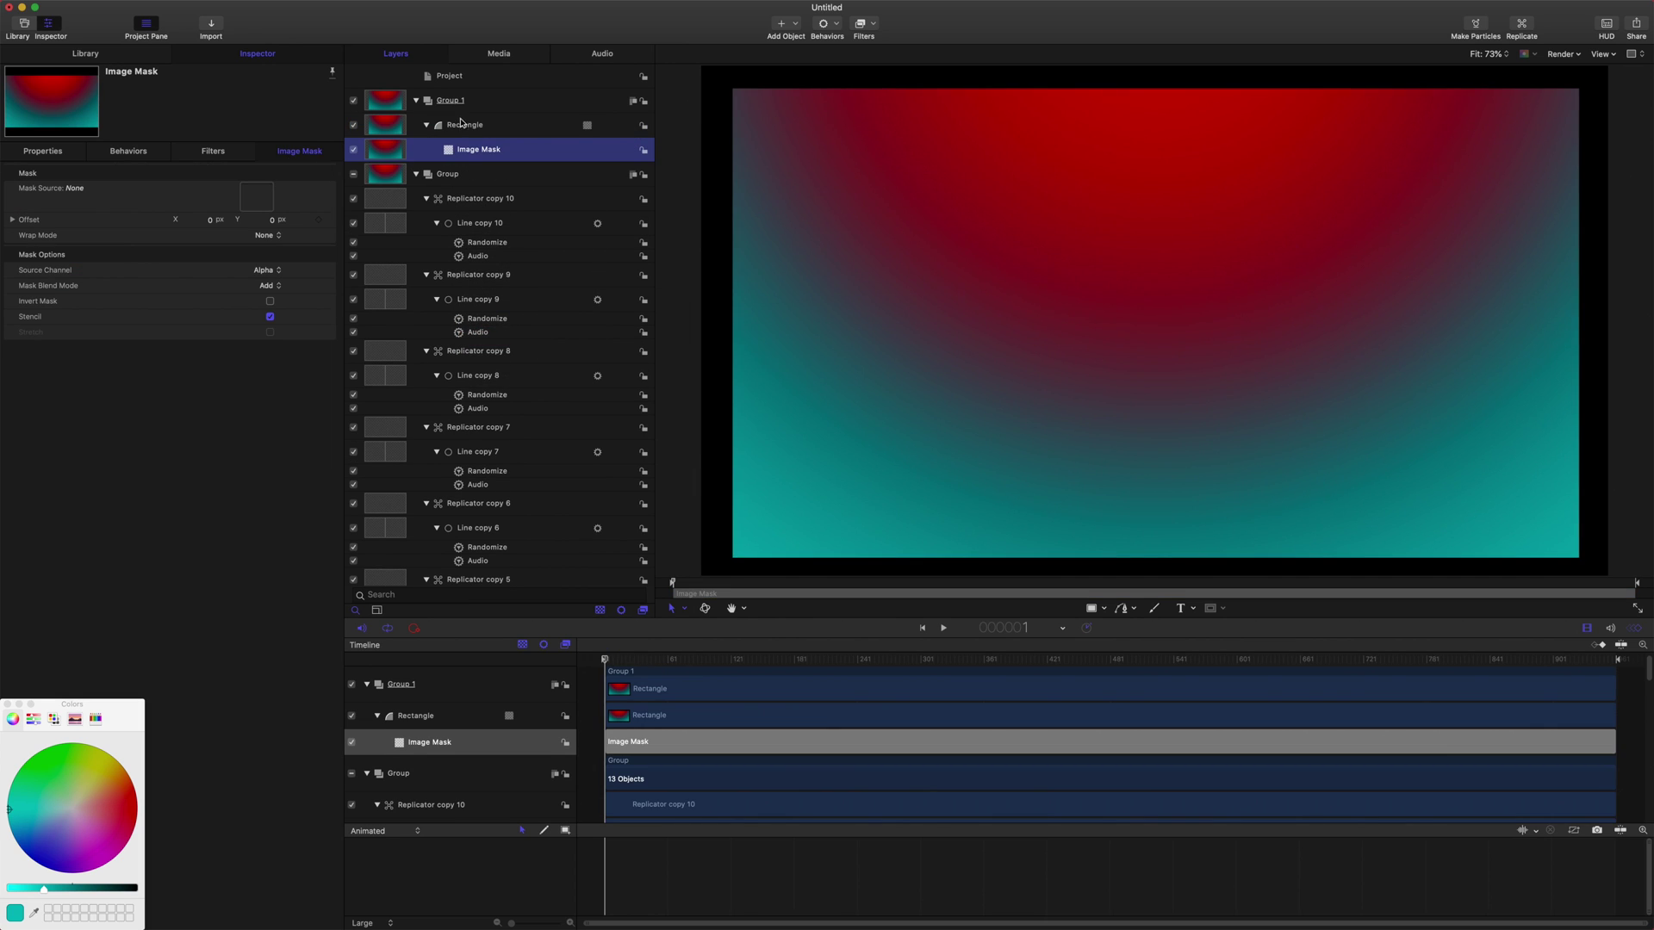
left_click_drag(475, 185, 268, 199)
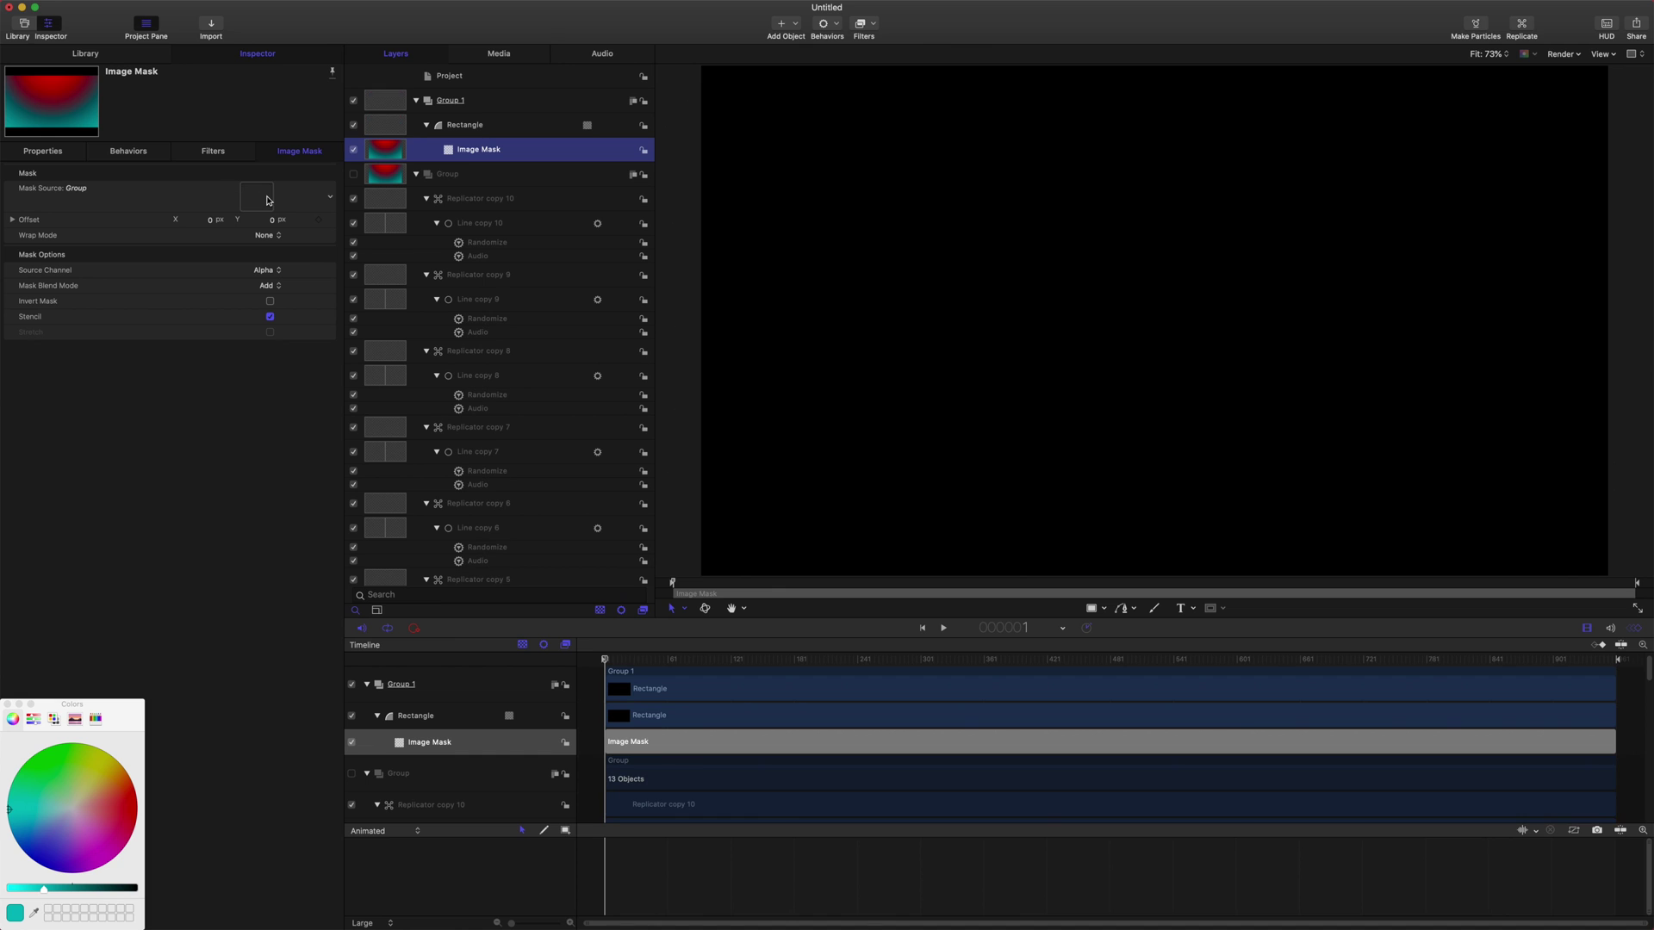
left_click_drag(648, 668, 1137, 635)
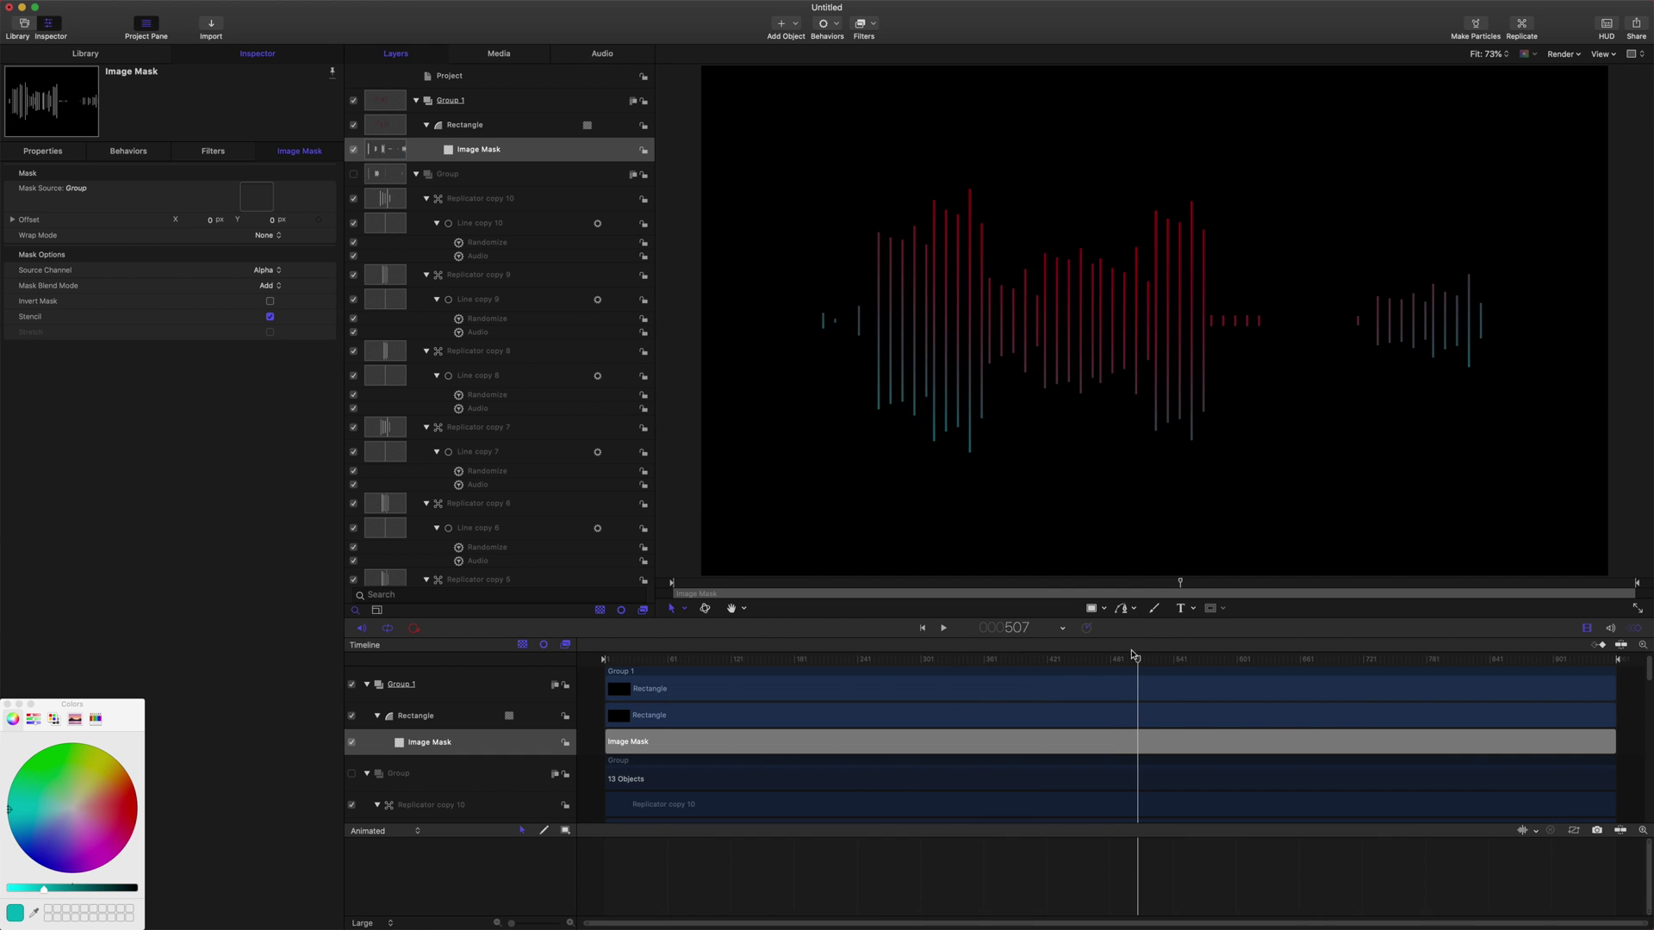
left_click_drag(1045, 660, 764, 659)
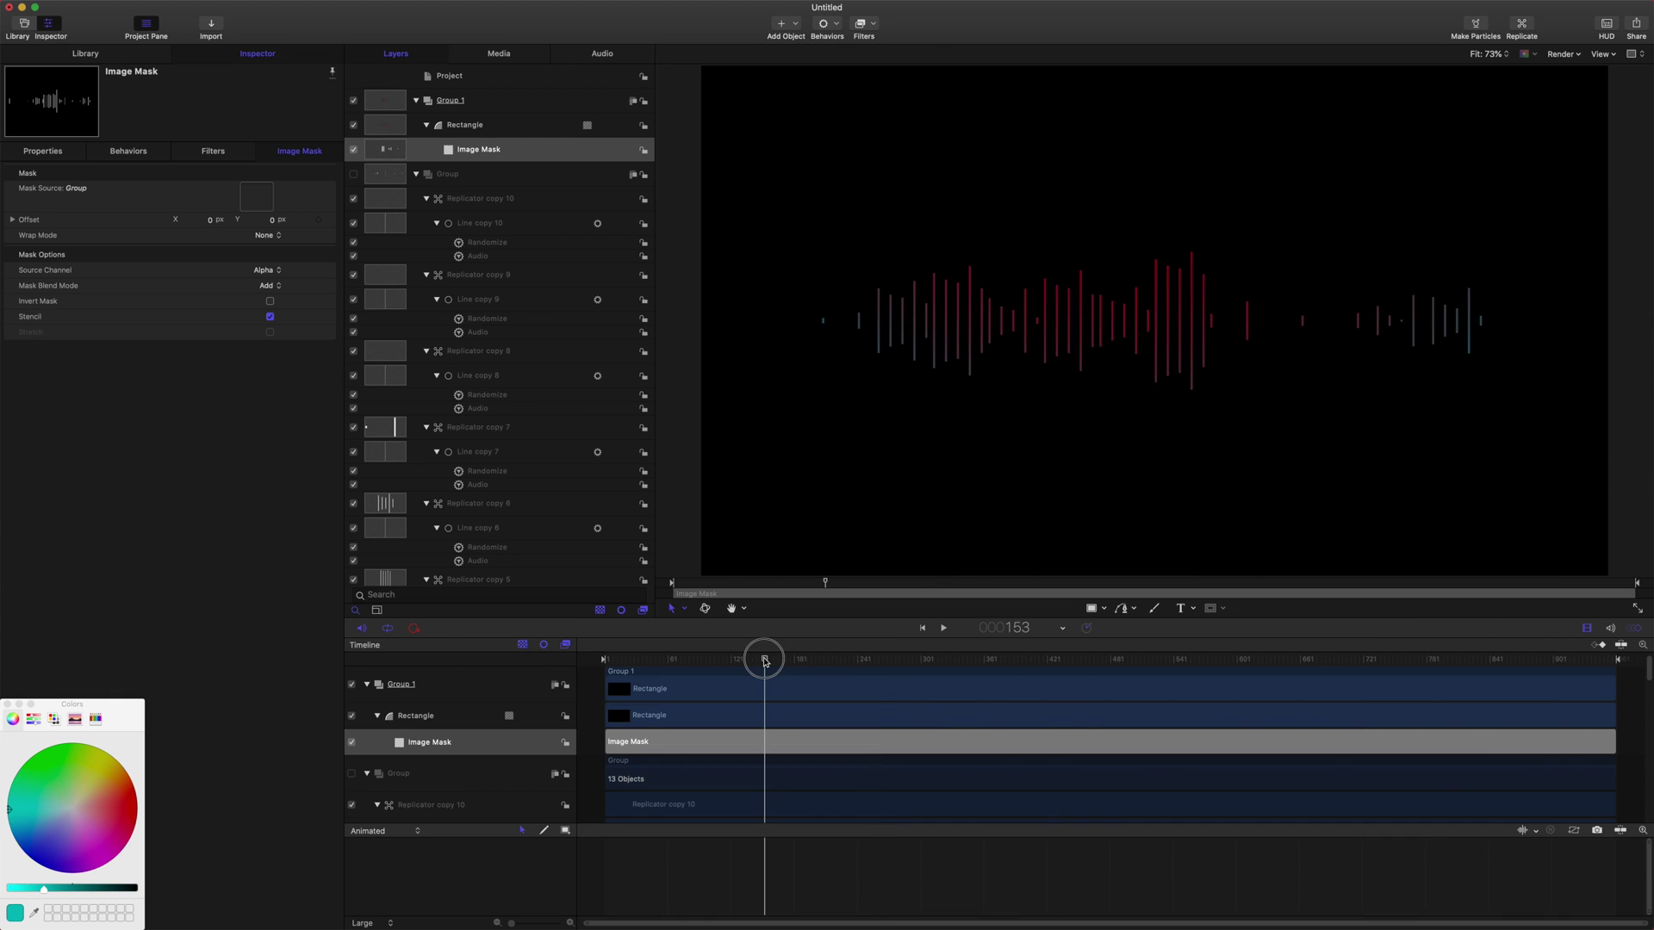
left_click(481, 128)
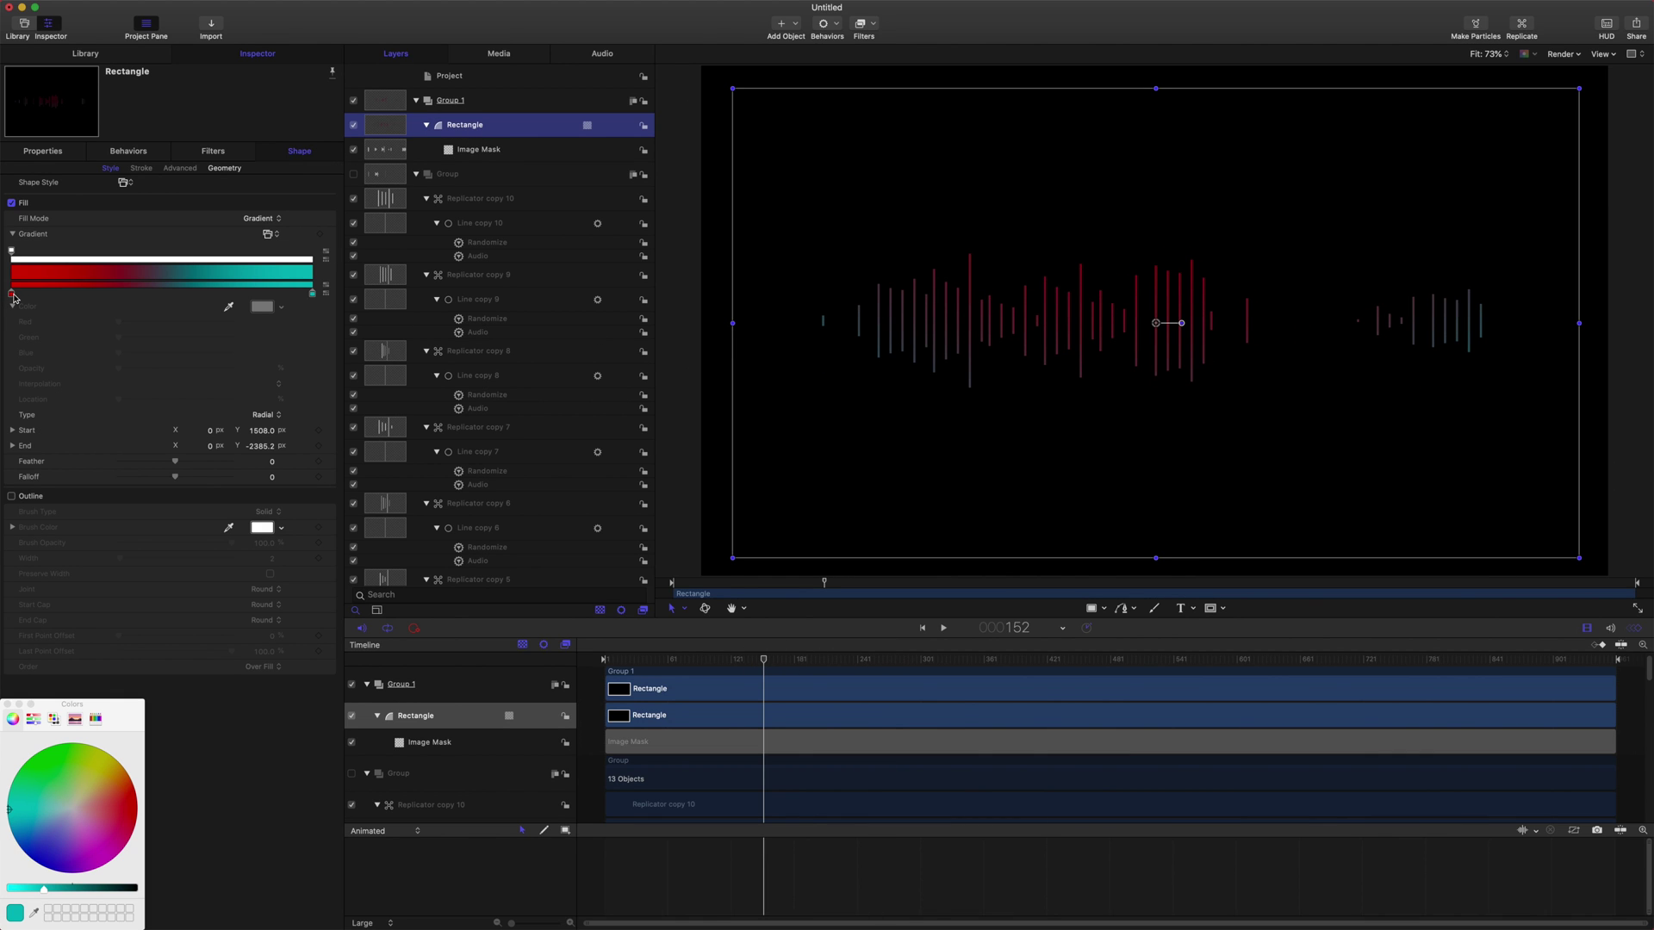
Brighten the gradient's first stop to a stronger red (Red 0.84).
left_click(12, 294)
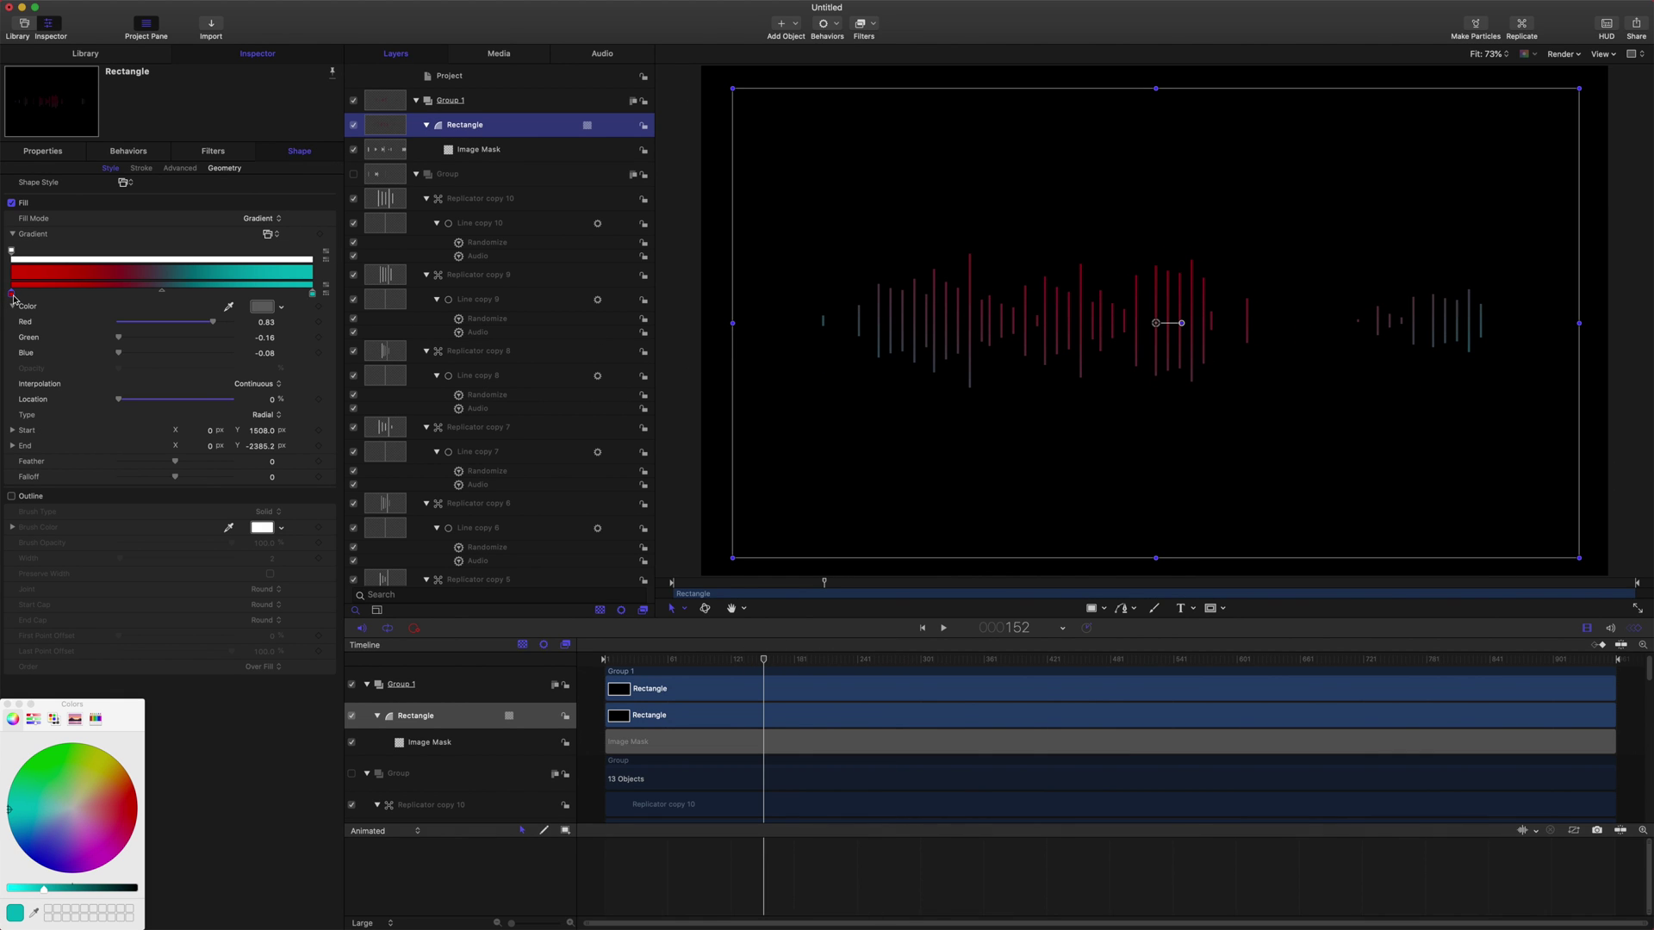
left_click(261, 309)
left_click_drag(100, 797, 298, 679)
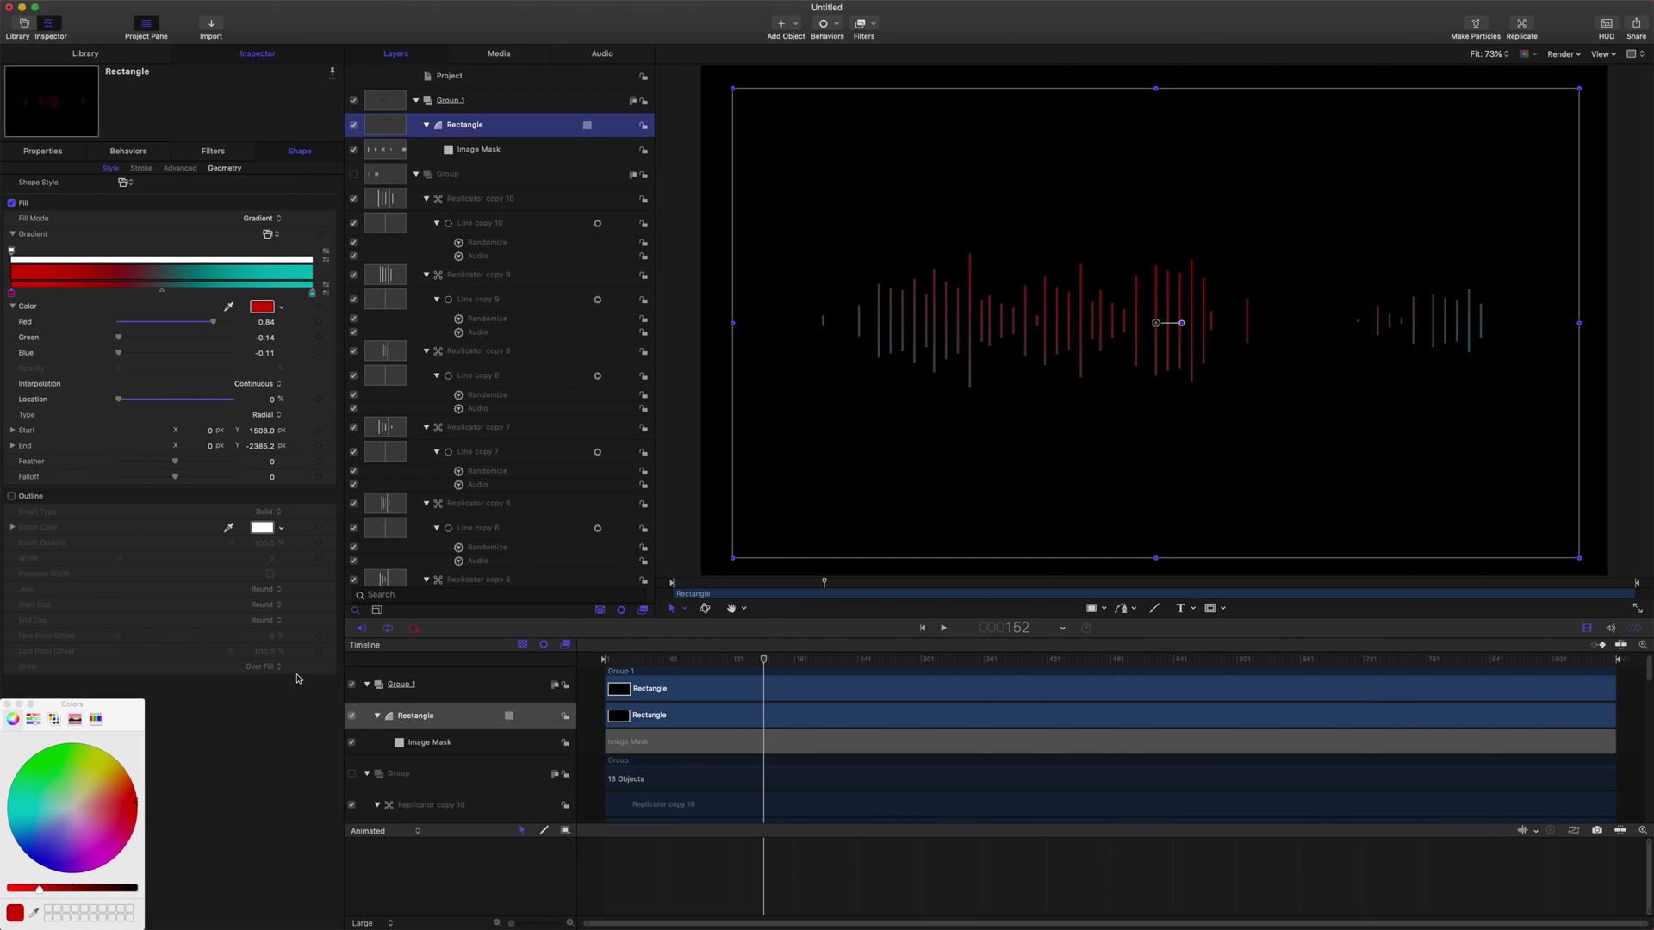
Keyframe the red stop's colour, turn it green at frame 353, and play to preview.
left_click(320, 234)
left_click(969, 661)
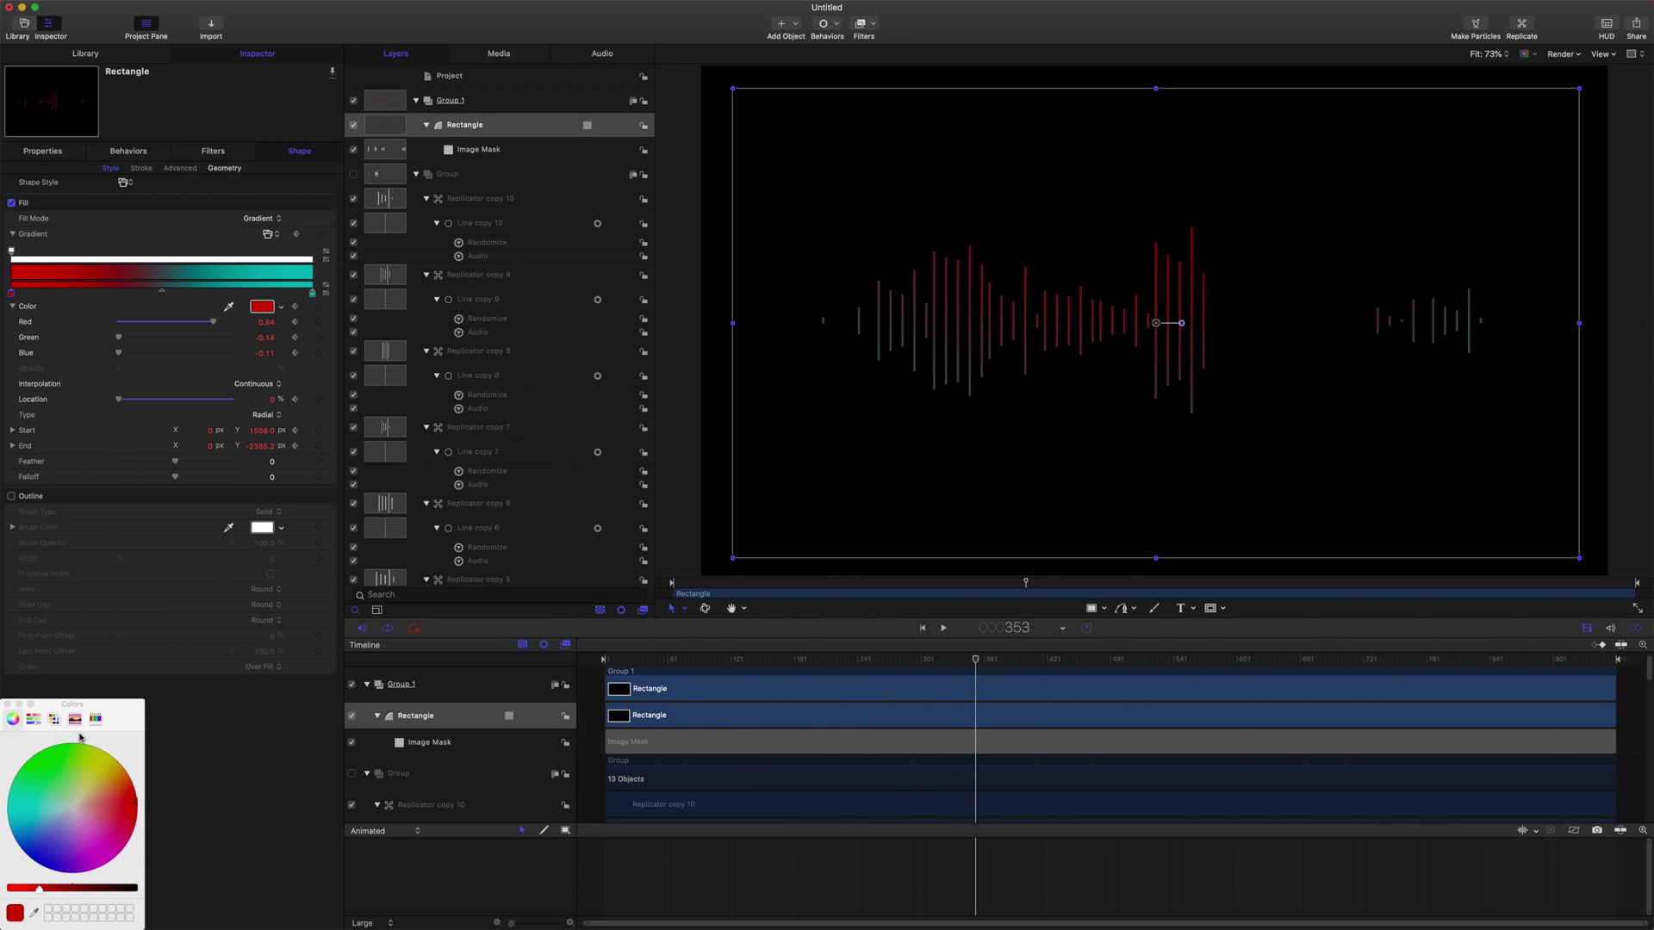
mouse_move(51, 810)
left_mouse_down()
mouse_move(173, 728)
mouse_move(34, 852)
mouse_move(13, 833)
left_mouse_up()
left_click(262, 306)
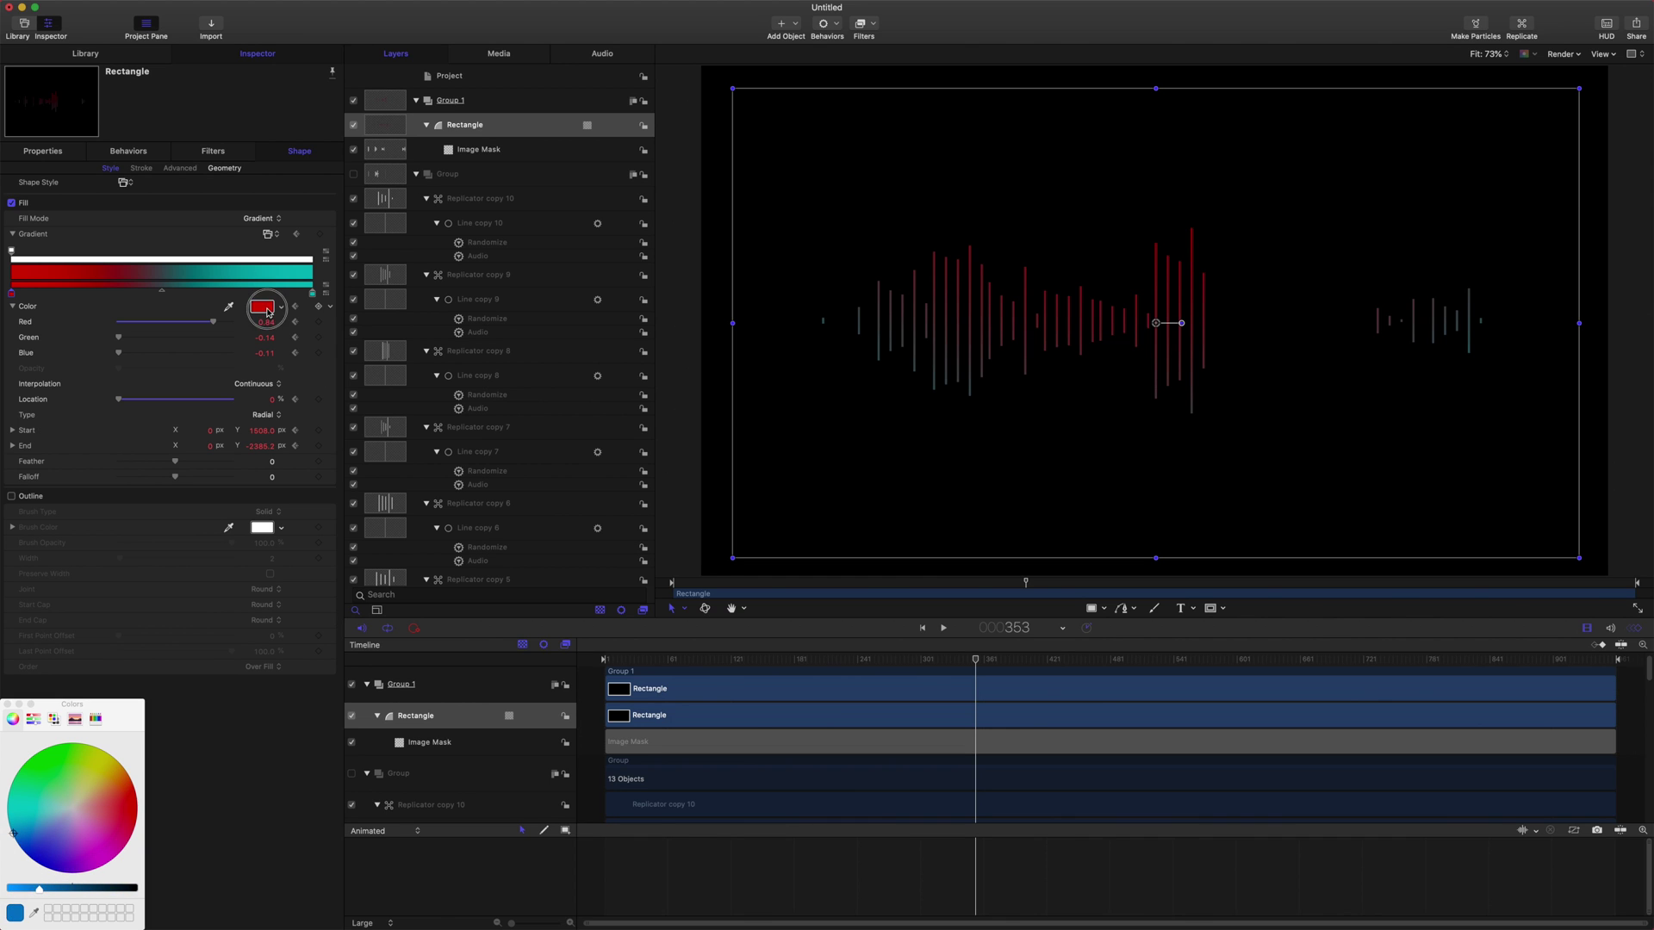
left_click(44, 749)
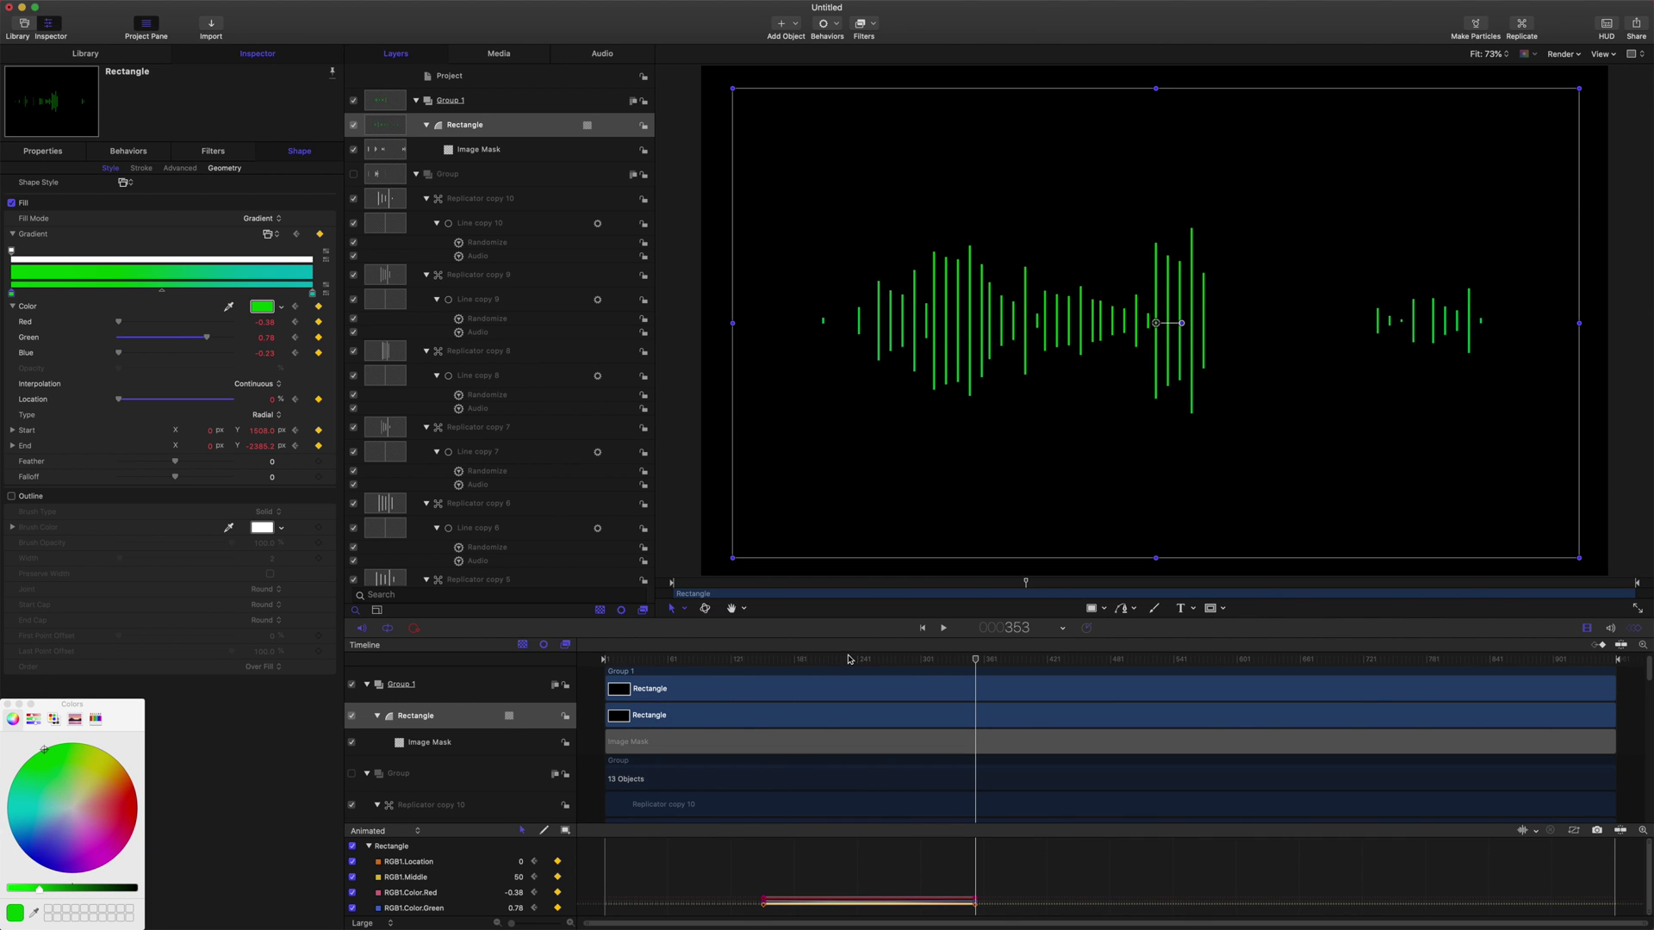
left_click_drag(848, 659, 797, 659)
key("space")
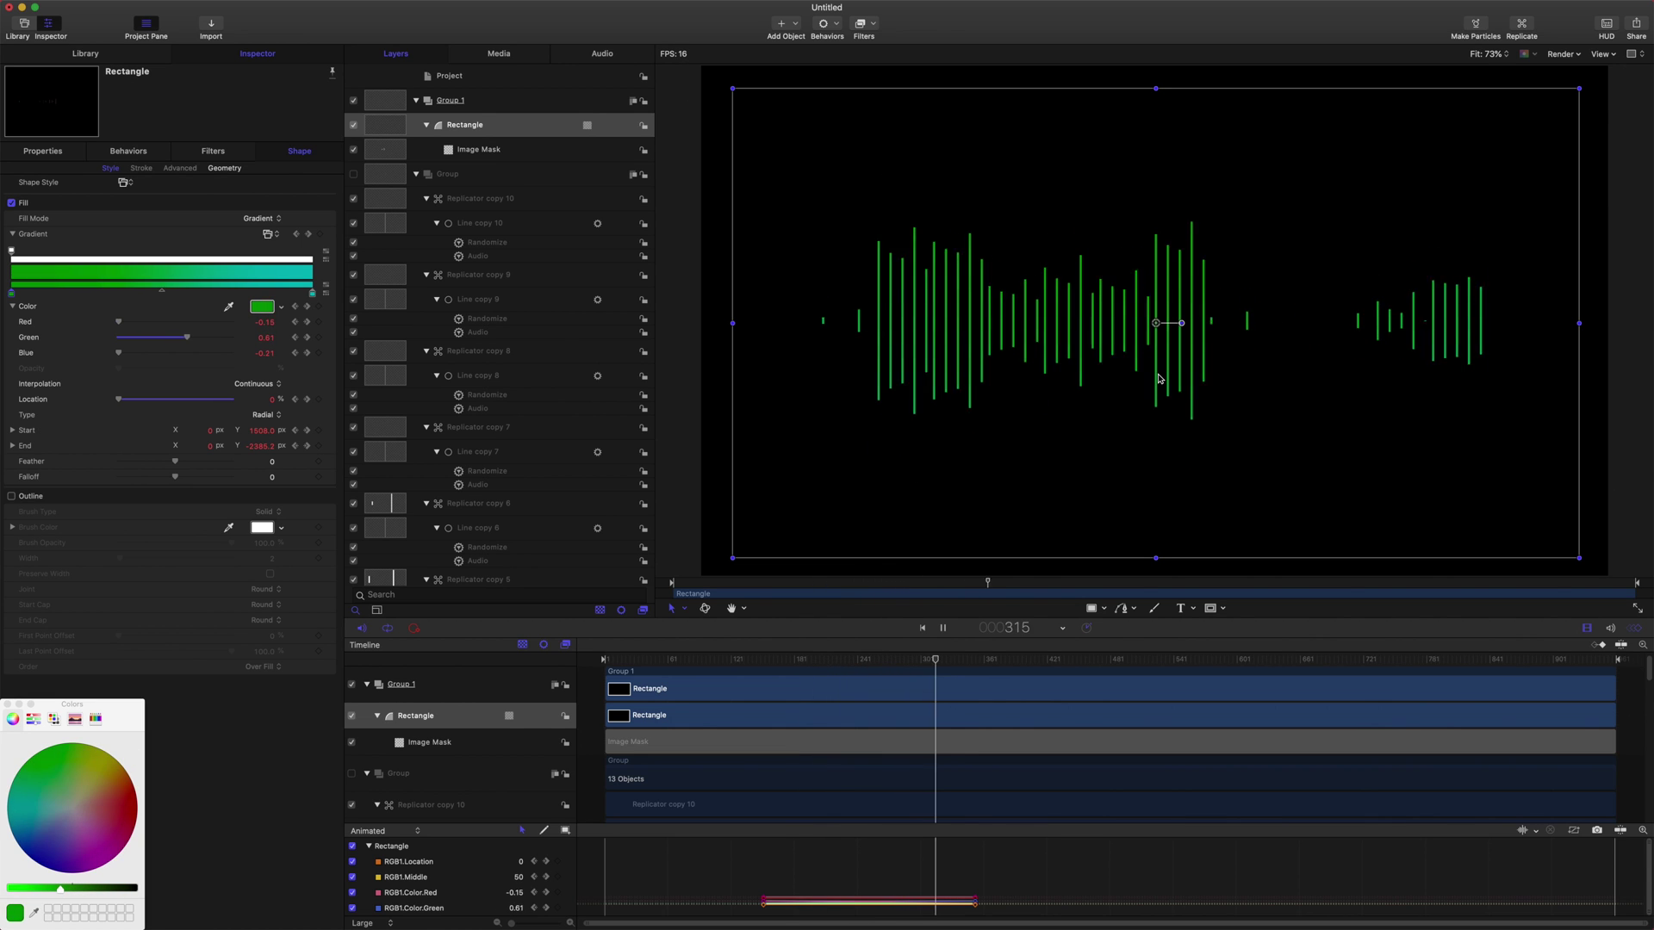
key("space")
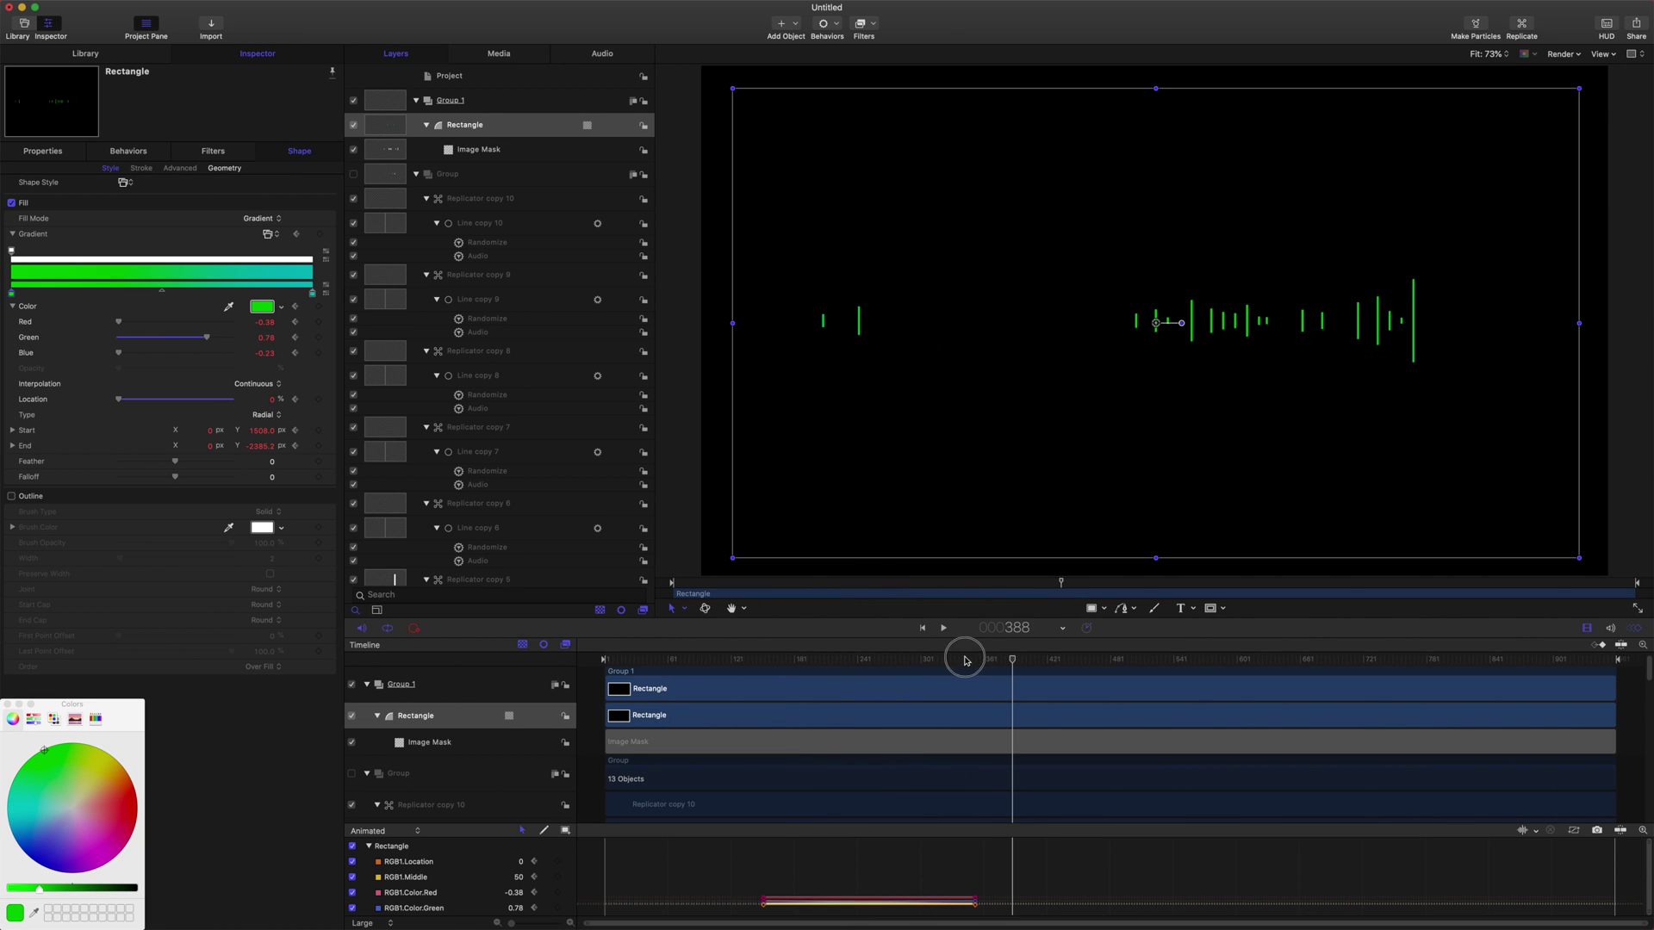
left_click(805, 659)
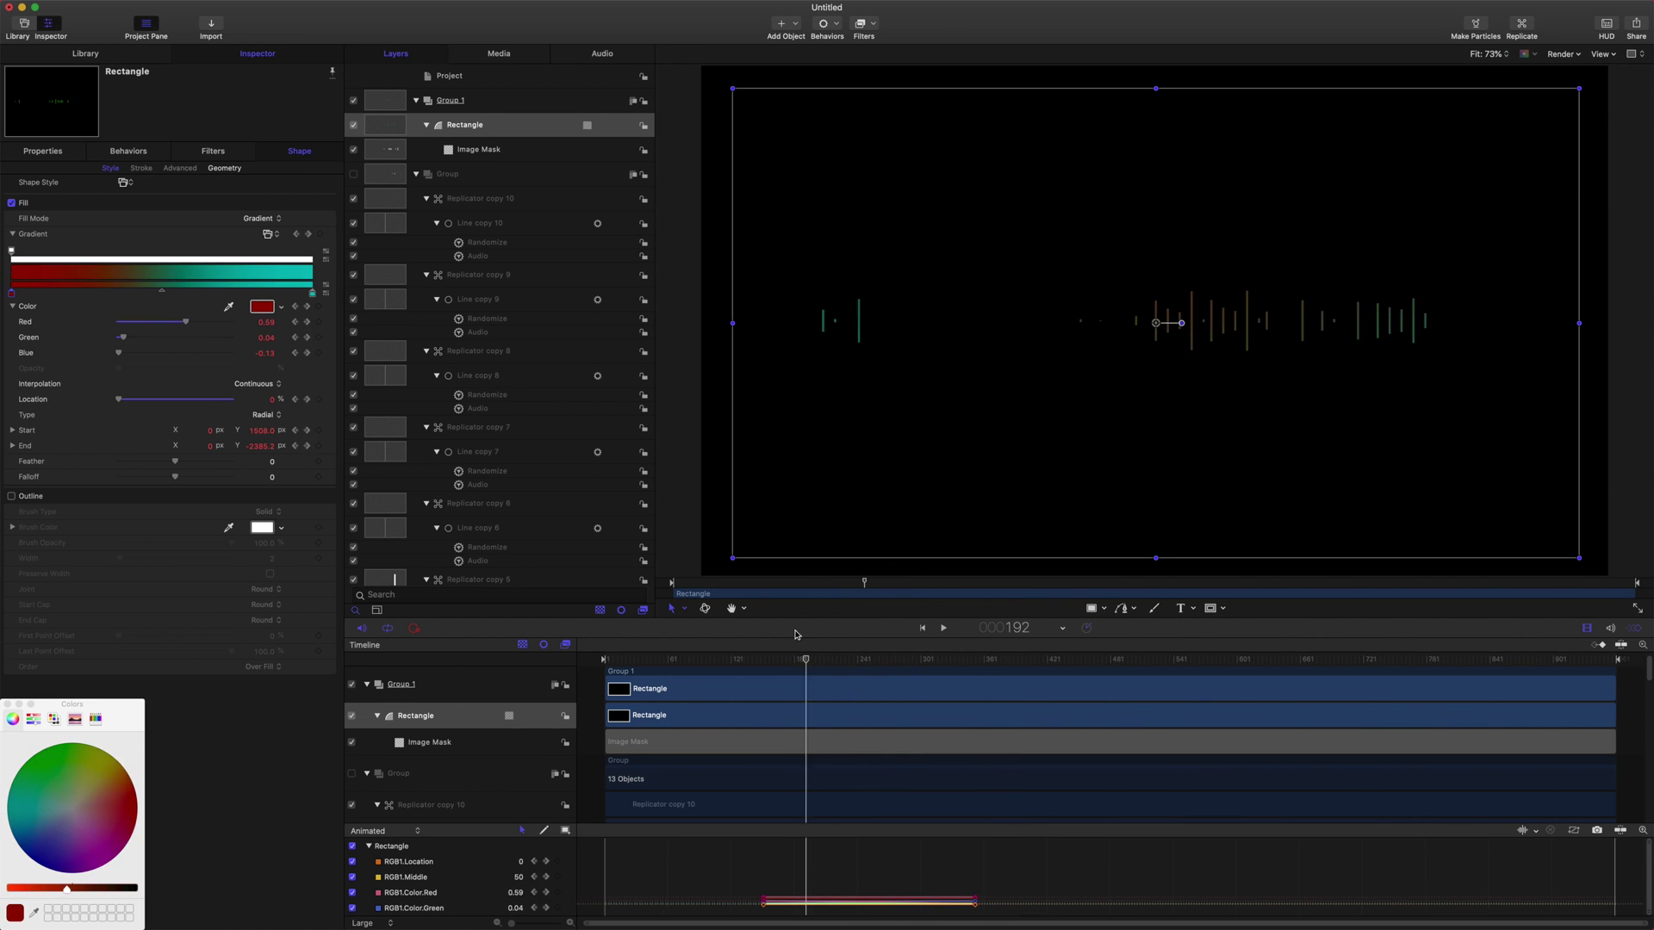
Undo an accidental gradient reset and delete the RGB1 colour keyframes in the Keyframe Editor.
left_click(327, 234)
left_click(362, 226)
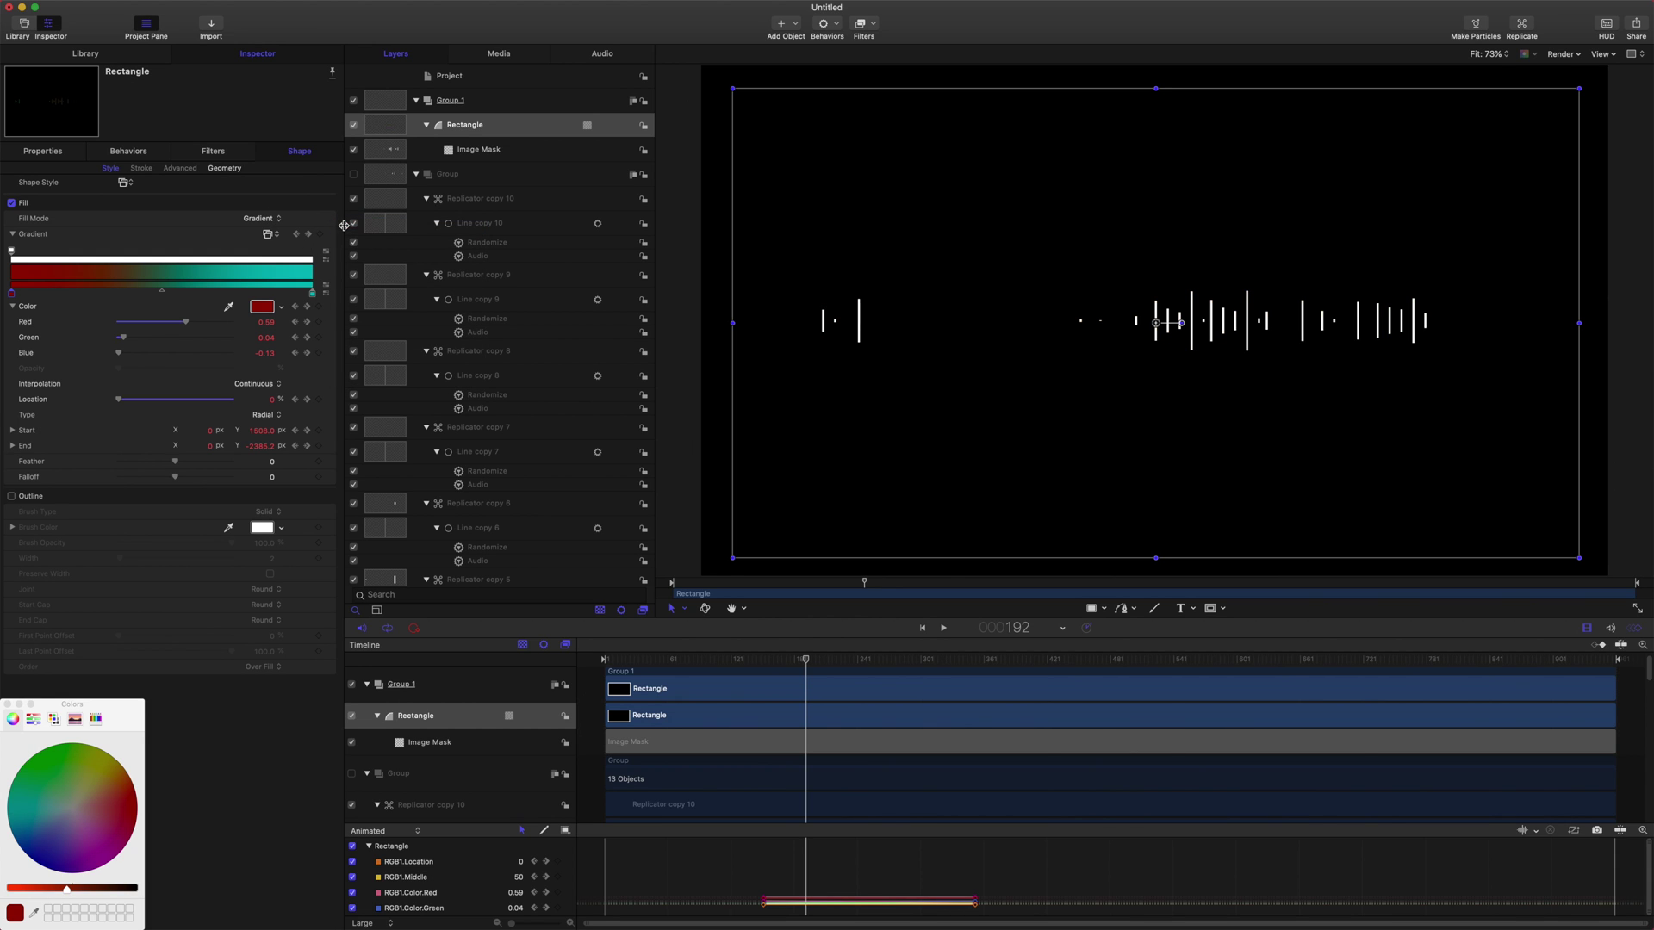
key("super+z")
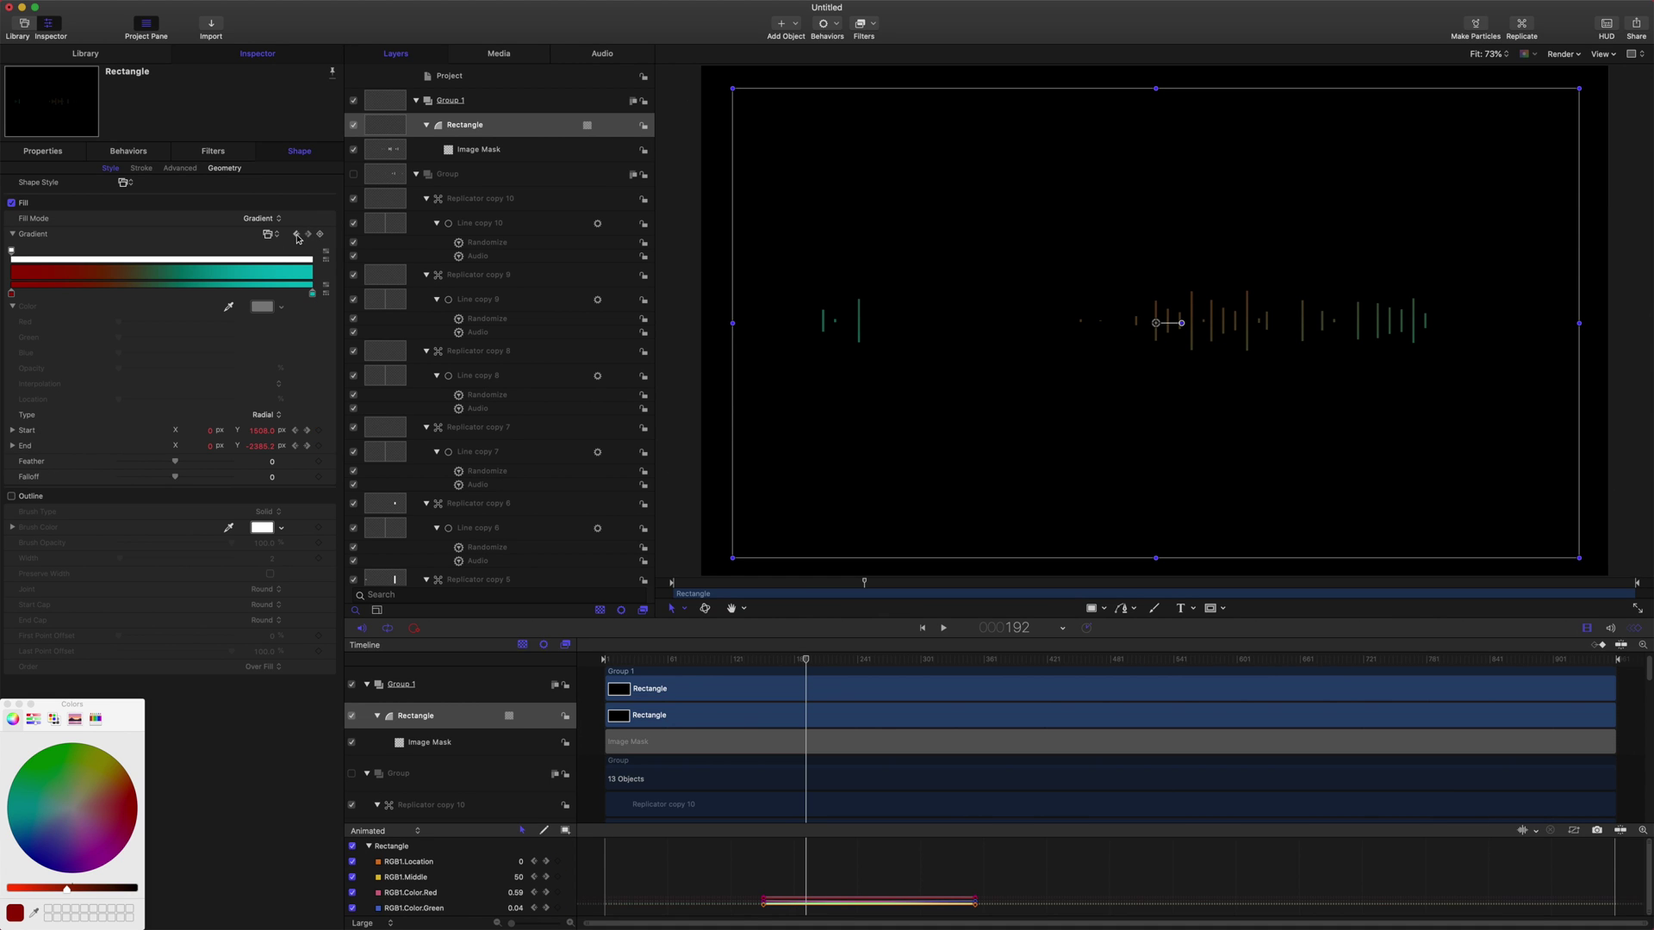
left_click_drag(1008, 879, 750, 926)
key("Delete")
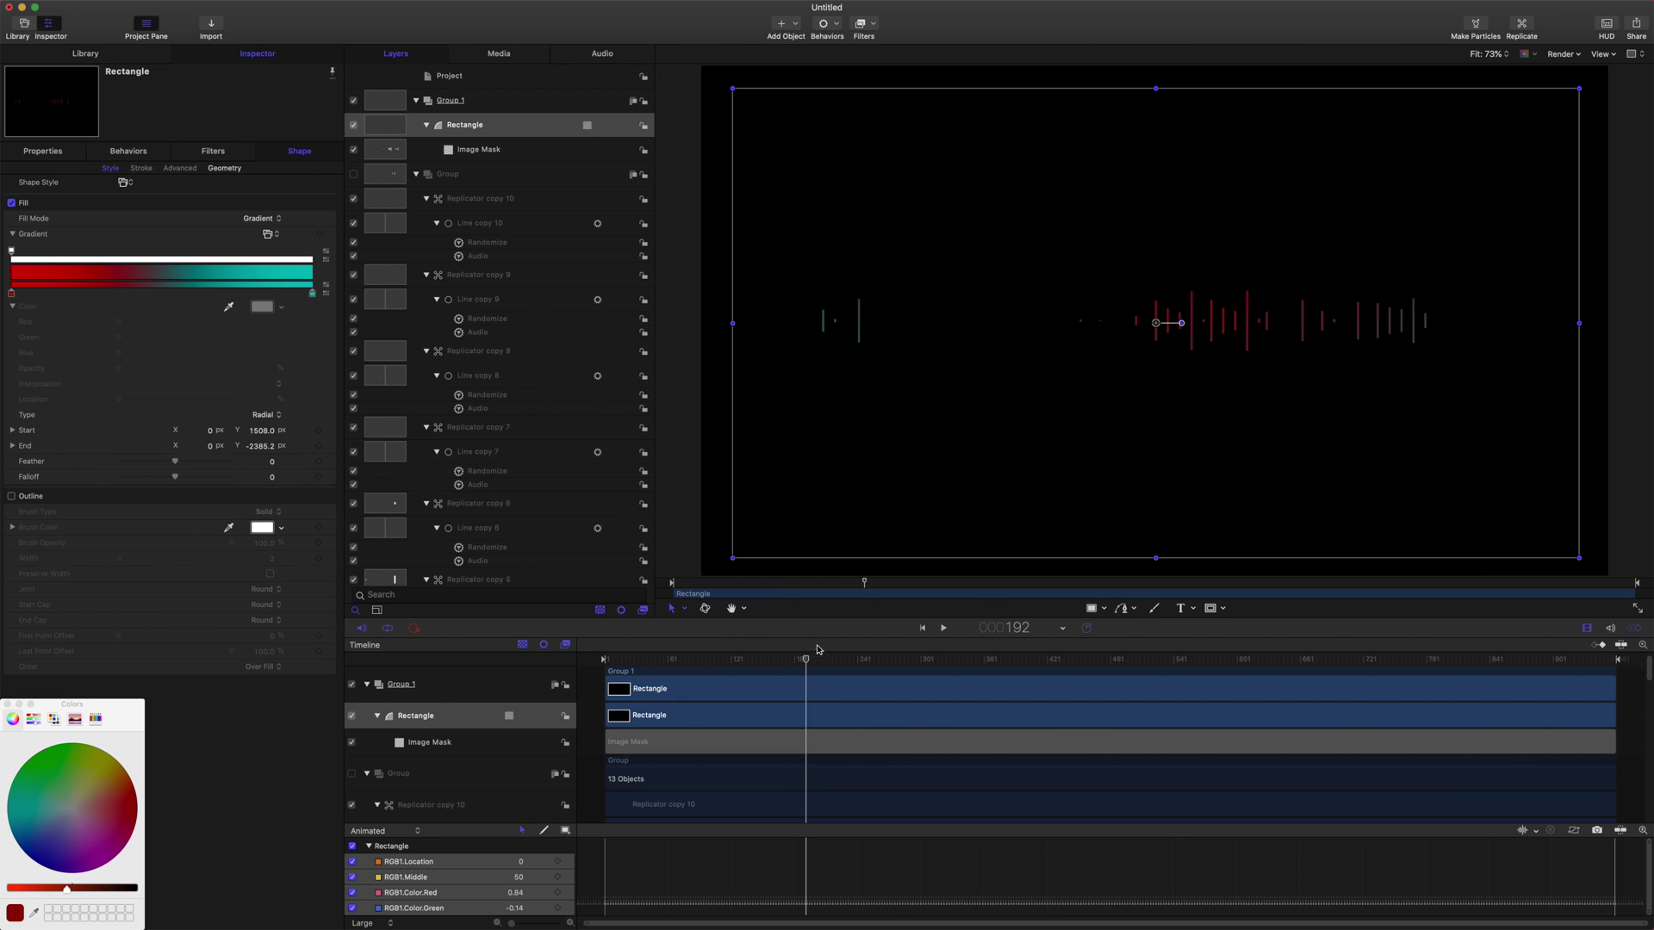
left_click_drag(772, 659, 641, 663)
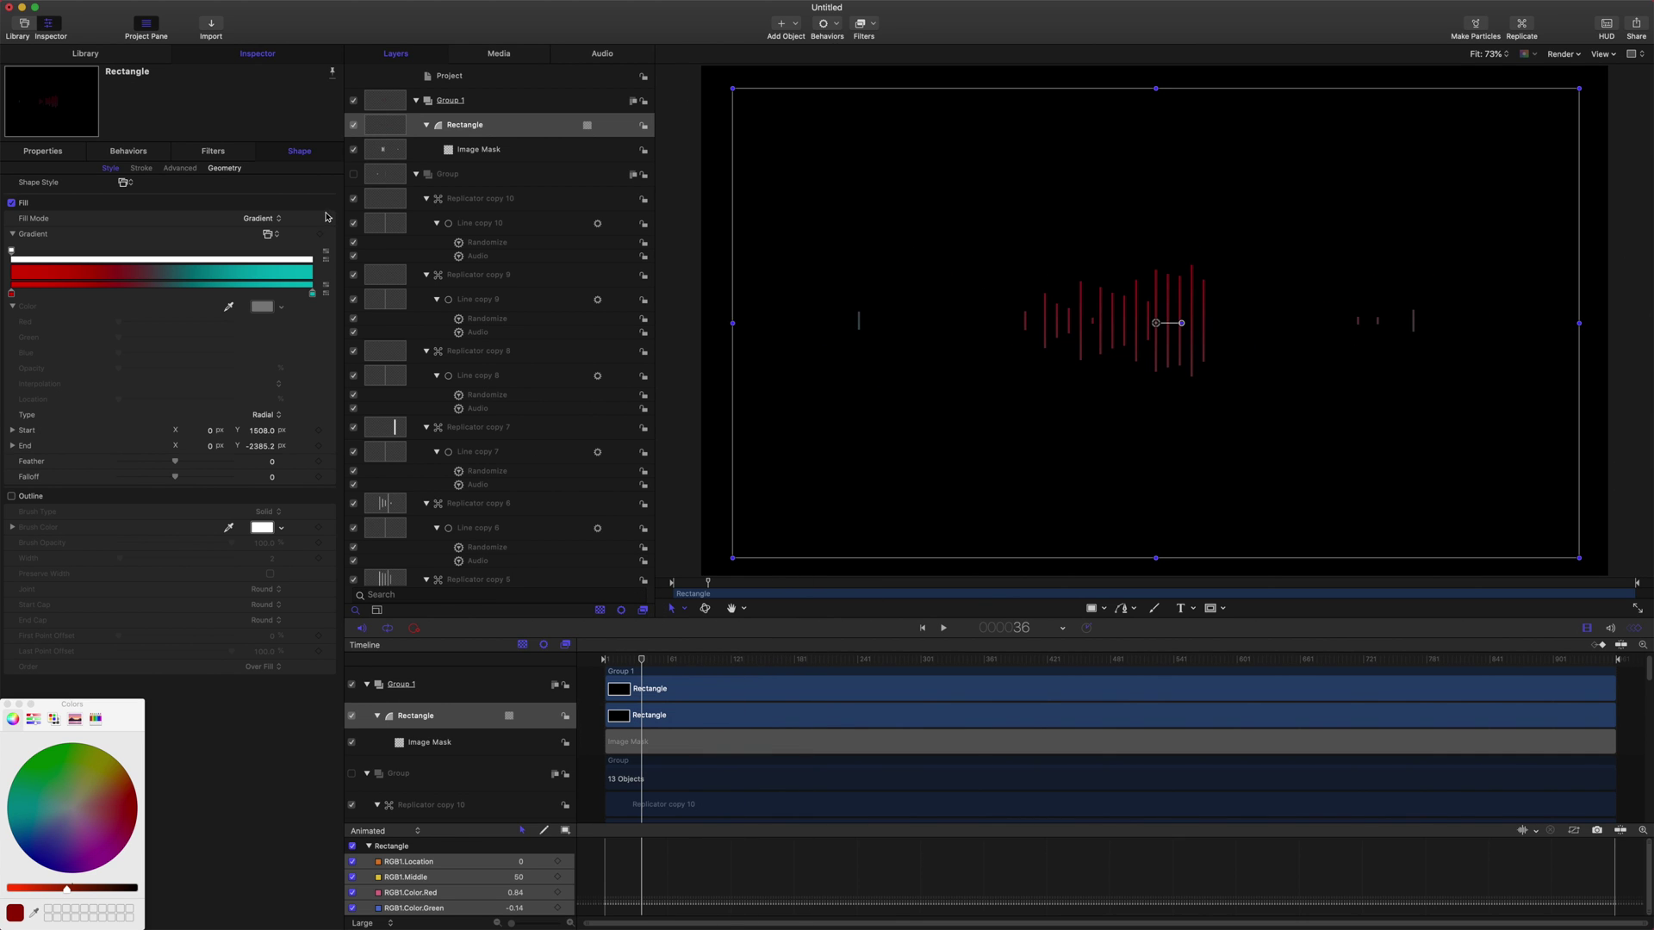
Add an Audio parameter behavior to the red stop's colour with the T9 music track as source, then preview.
left_click(13, 294)
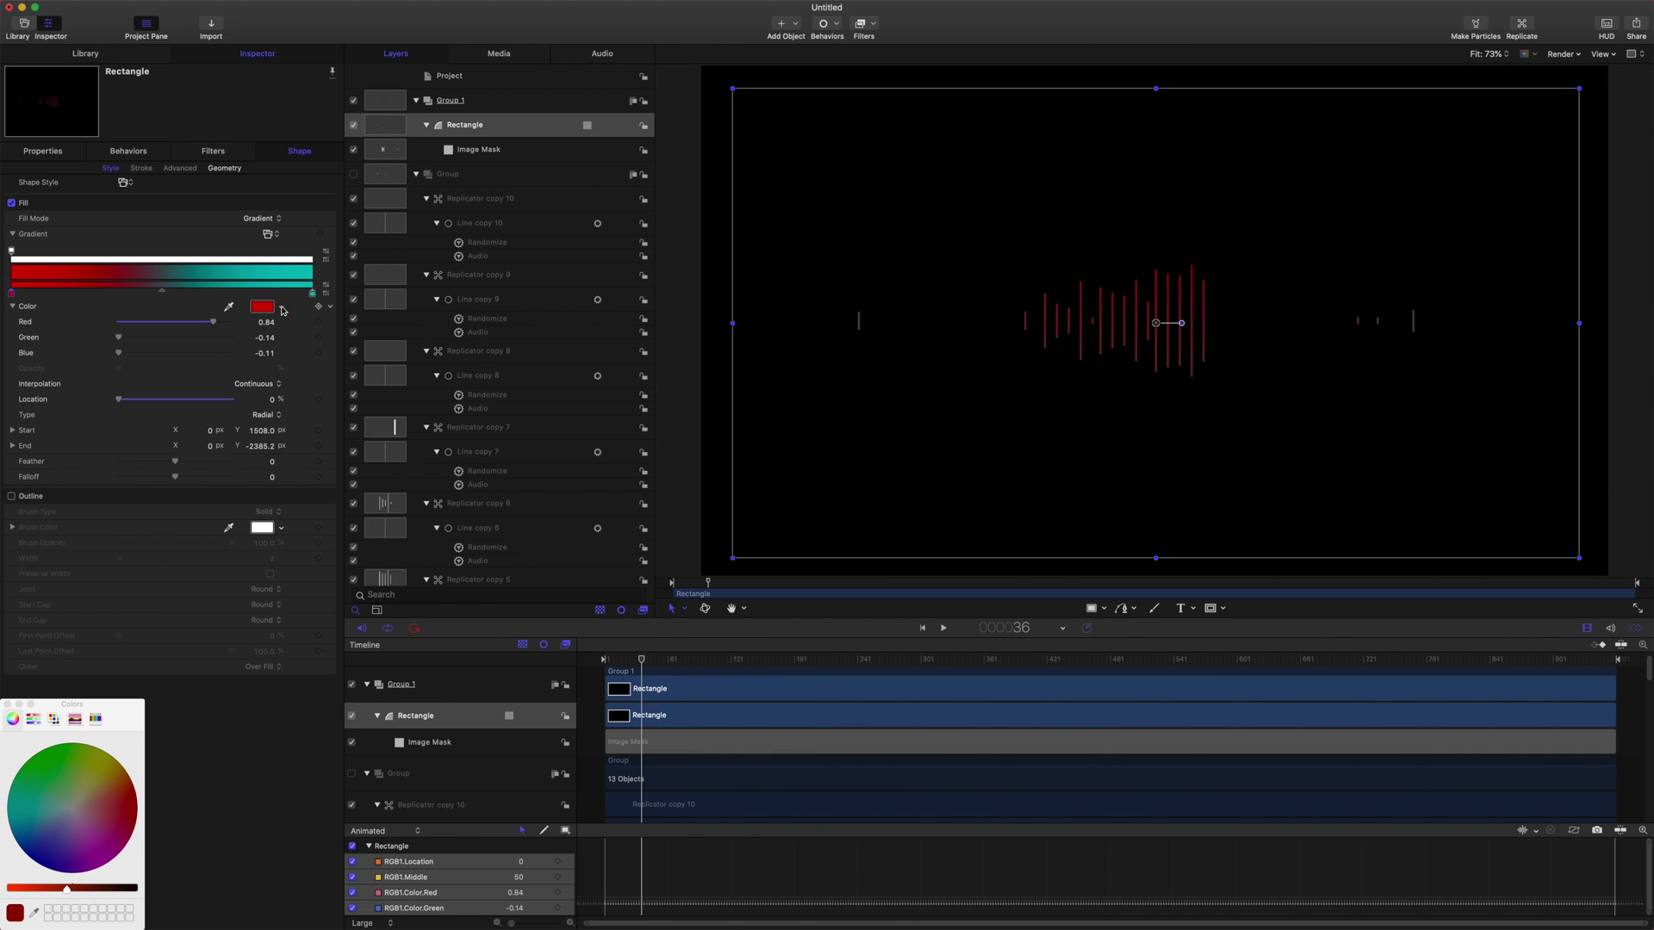
left_click_drag(644, 660, 650, 660)
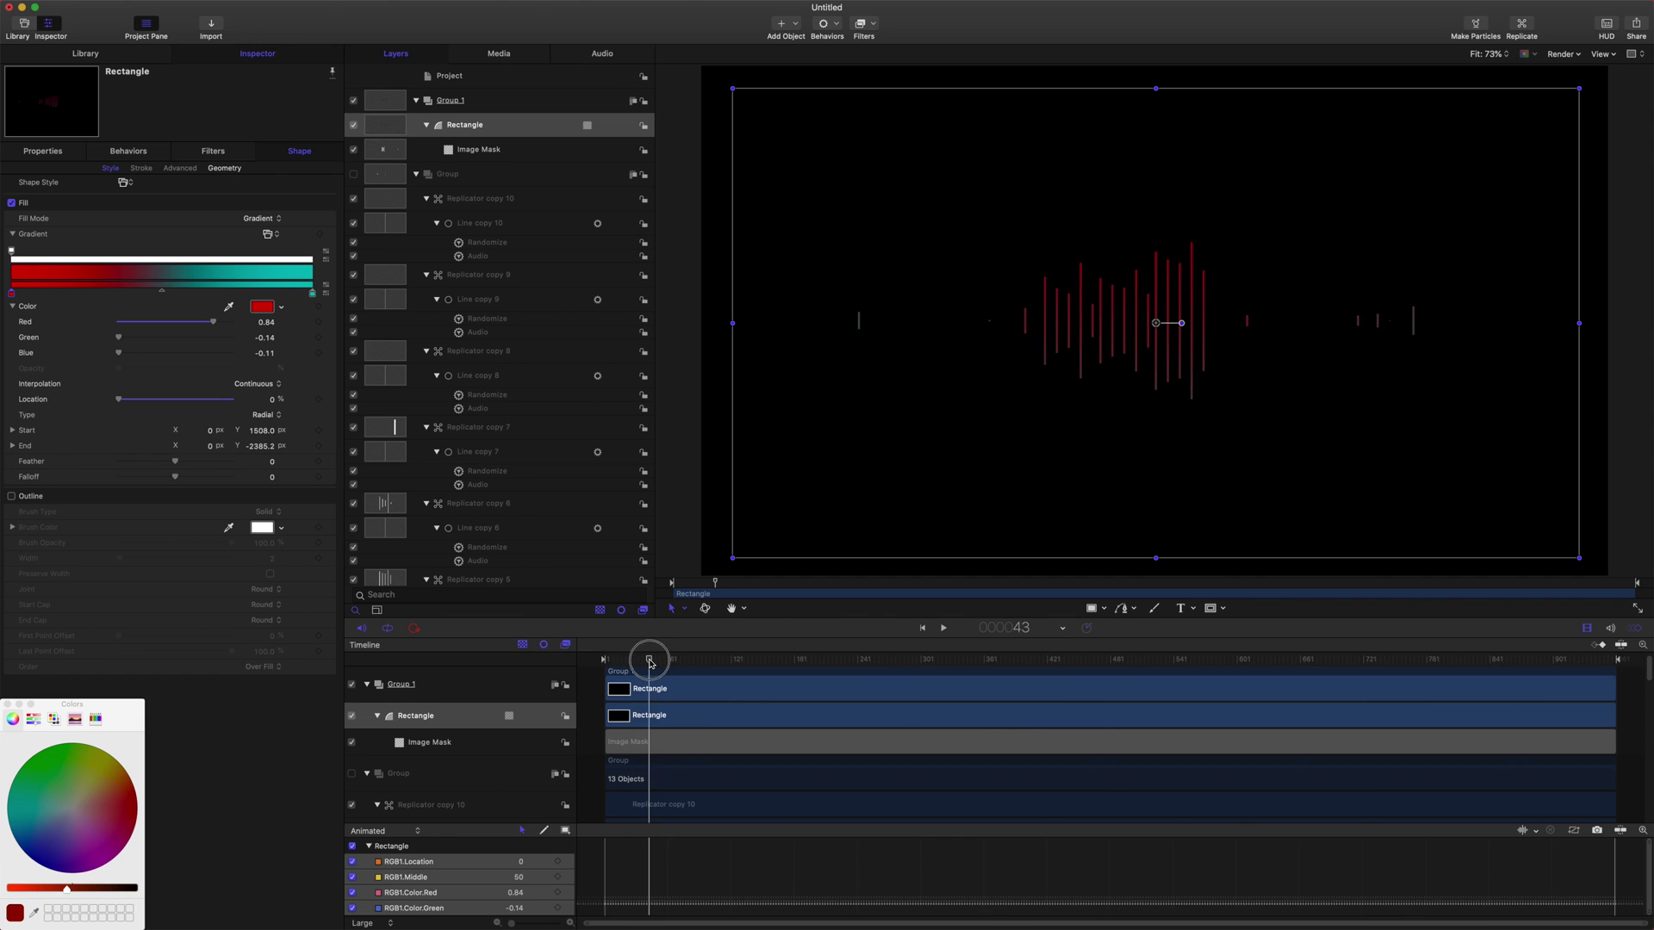
left_click(330, 307)
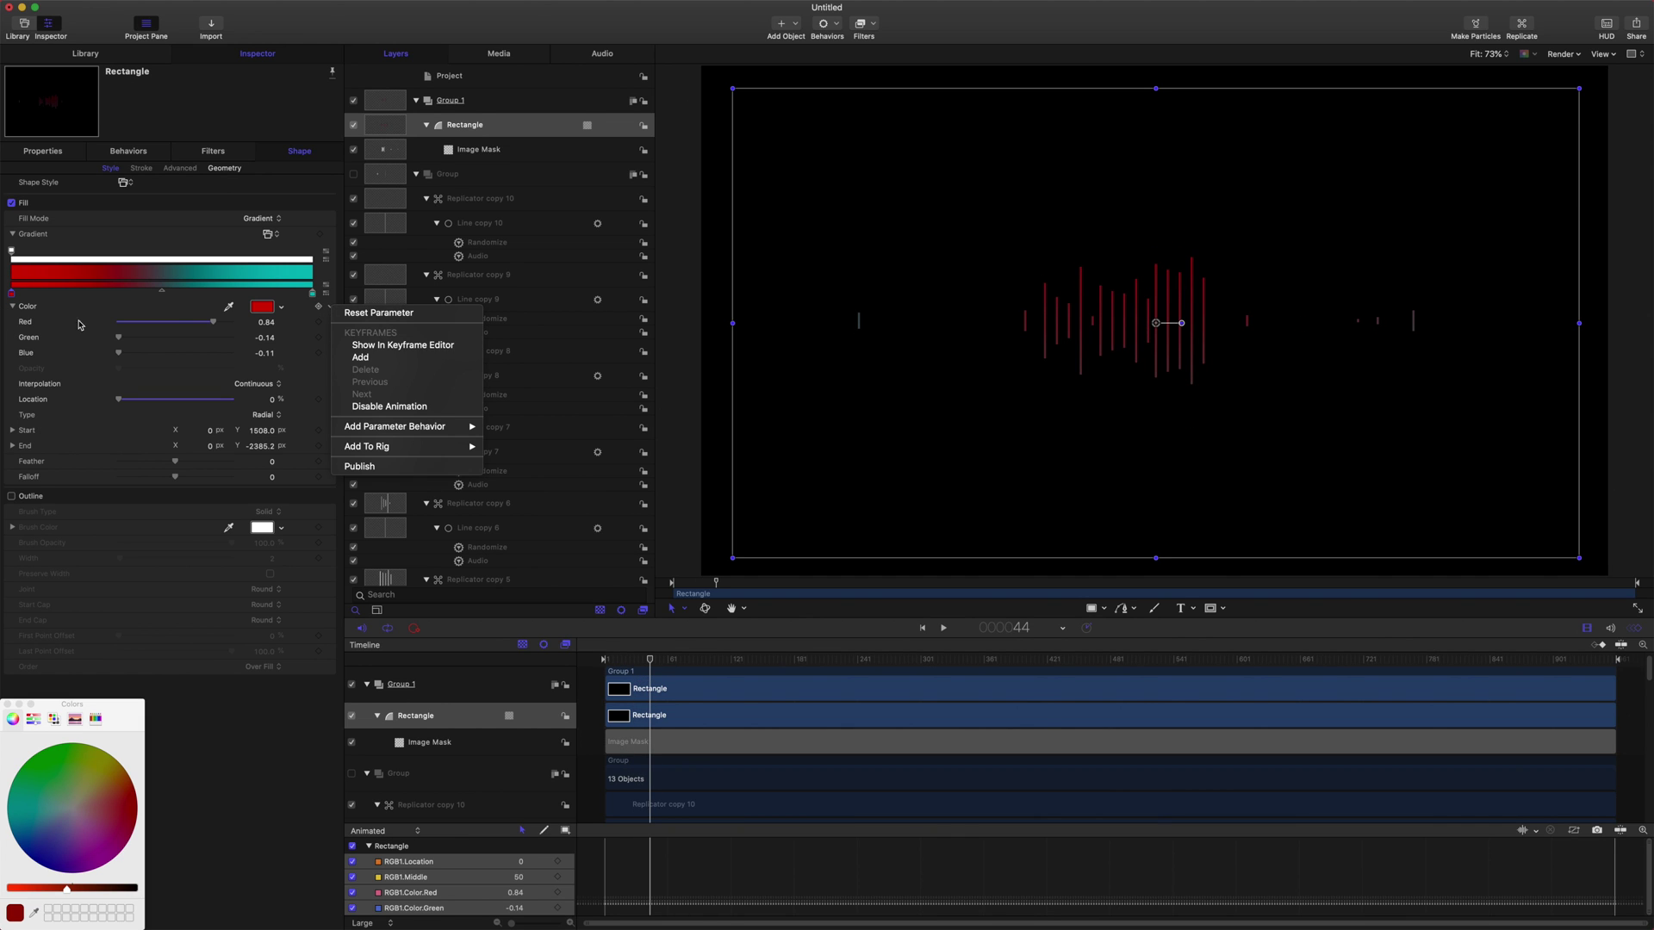
mouse_move(413, 427)
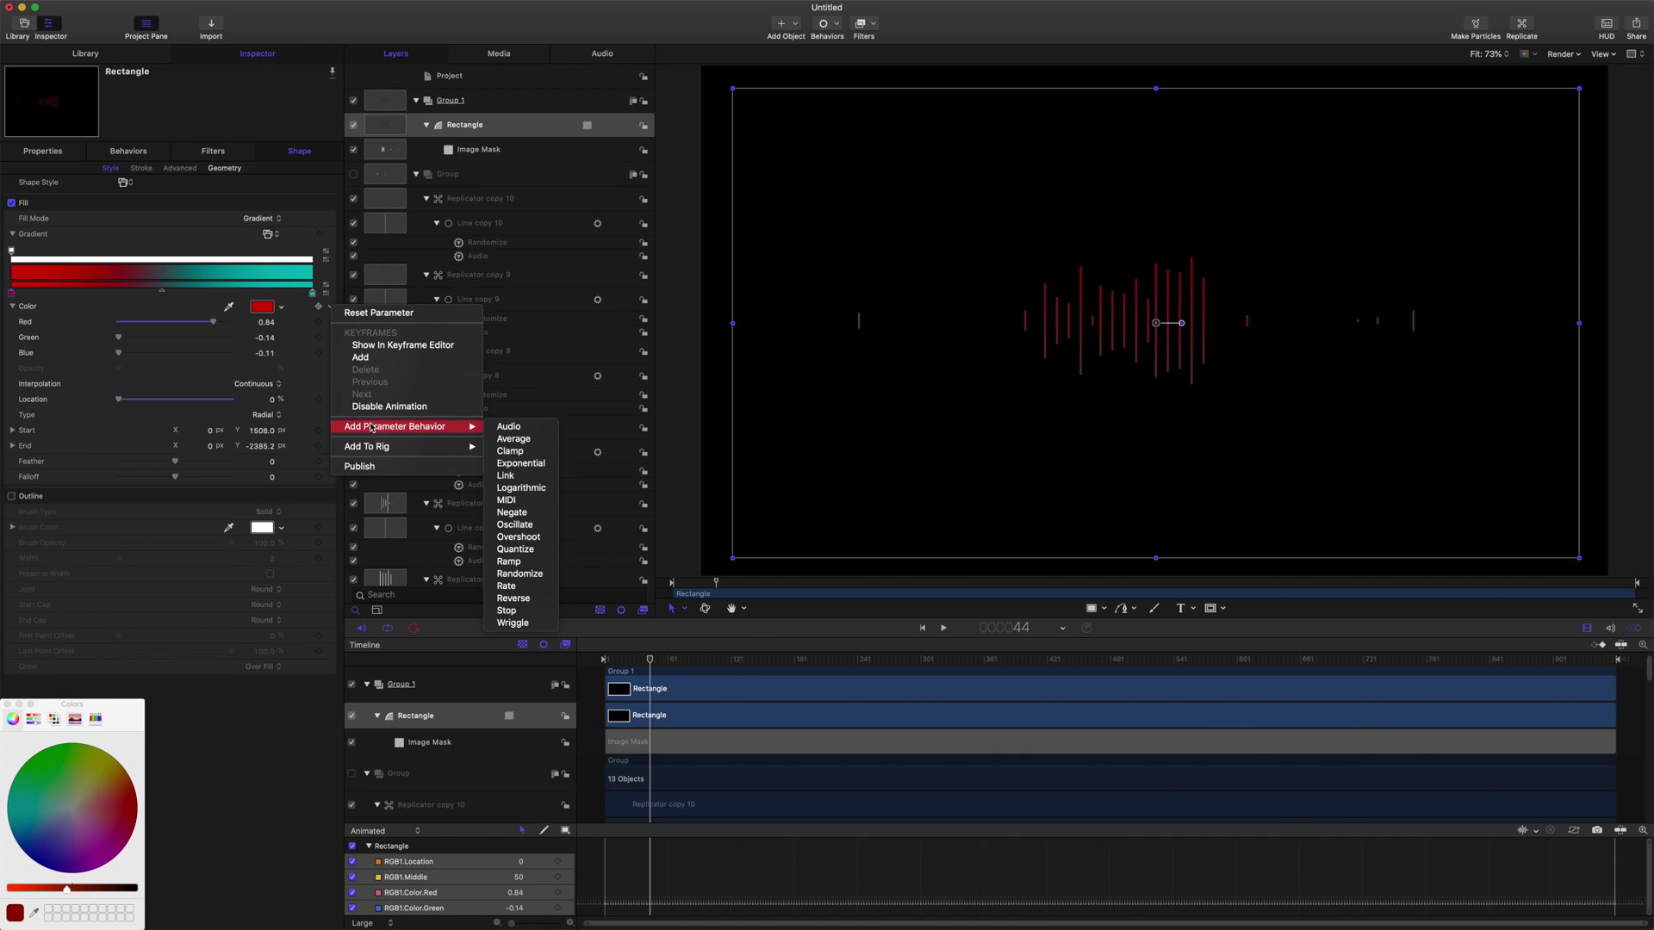
left_click(510, 426)
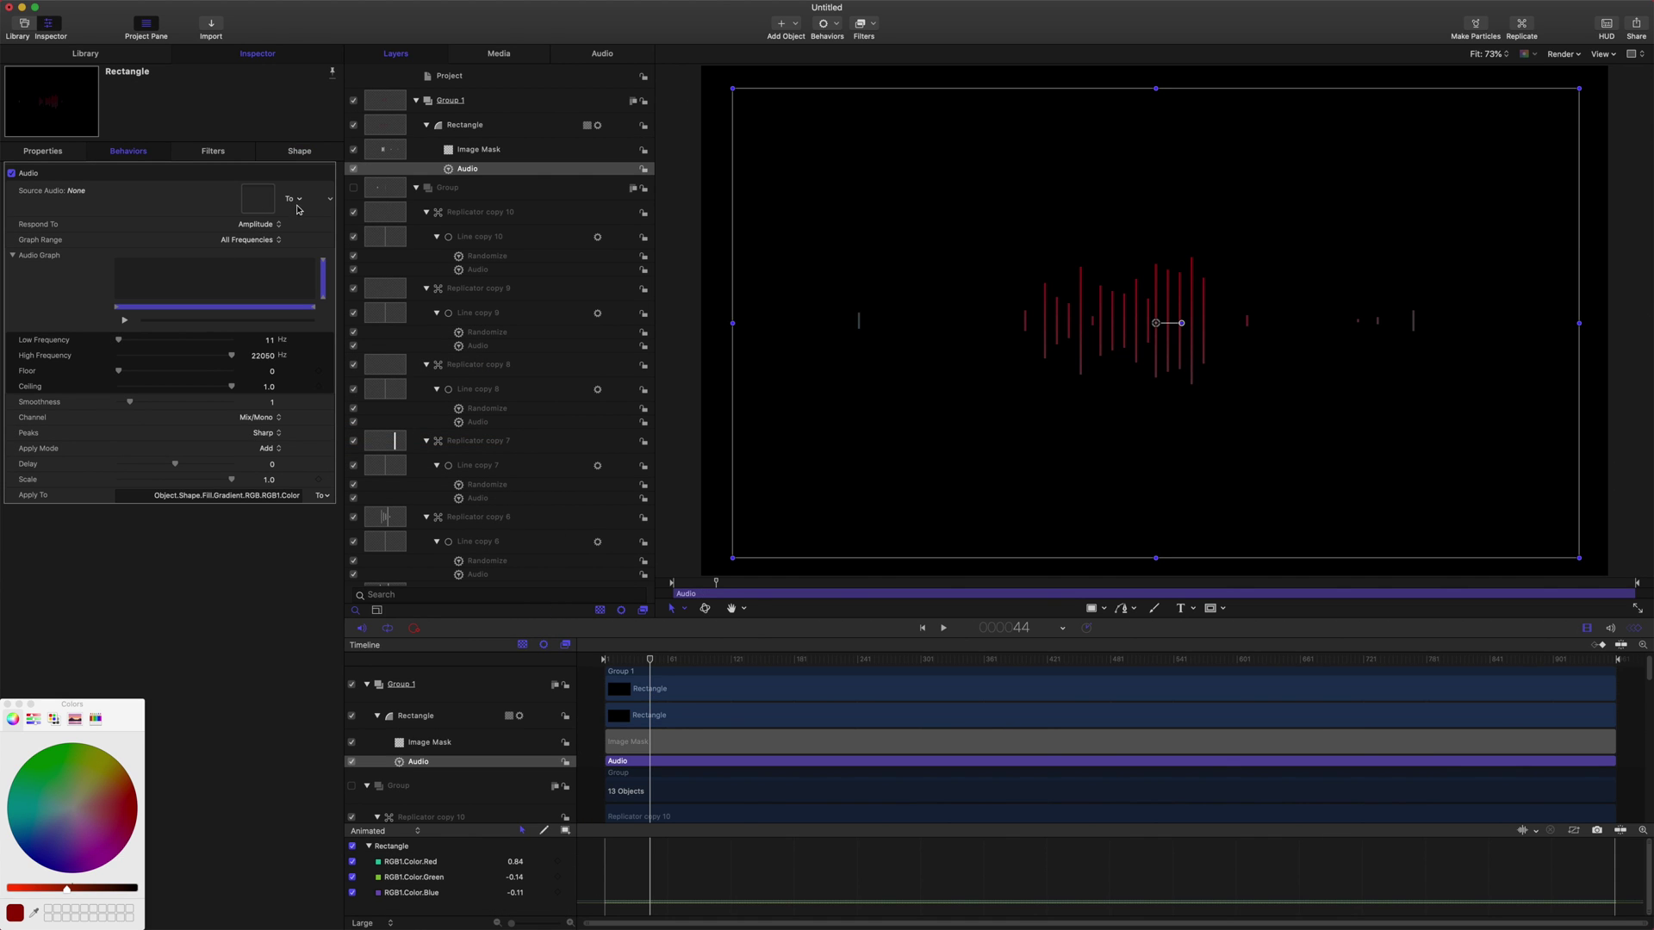
left_click(297, 208)
left_click(353, 214)
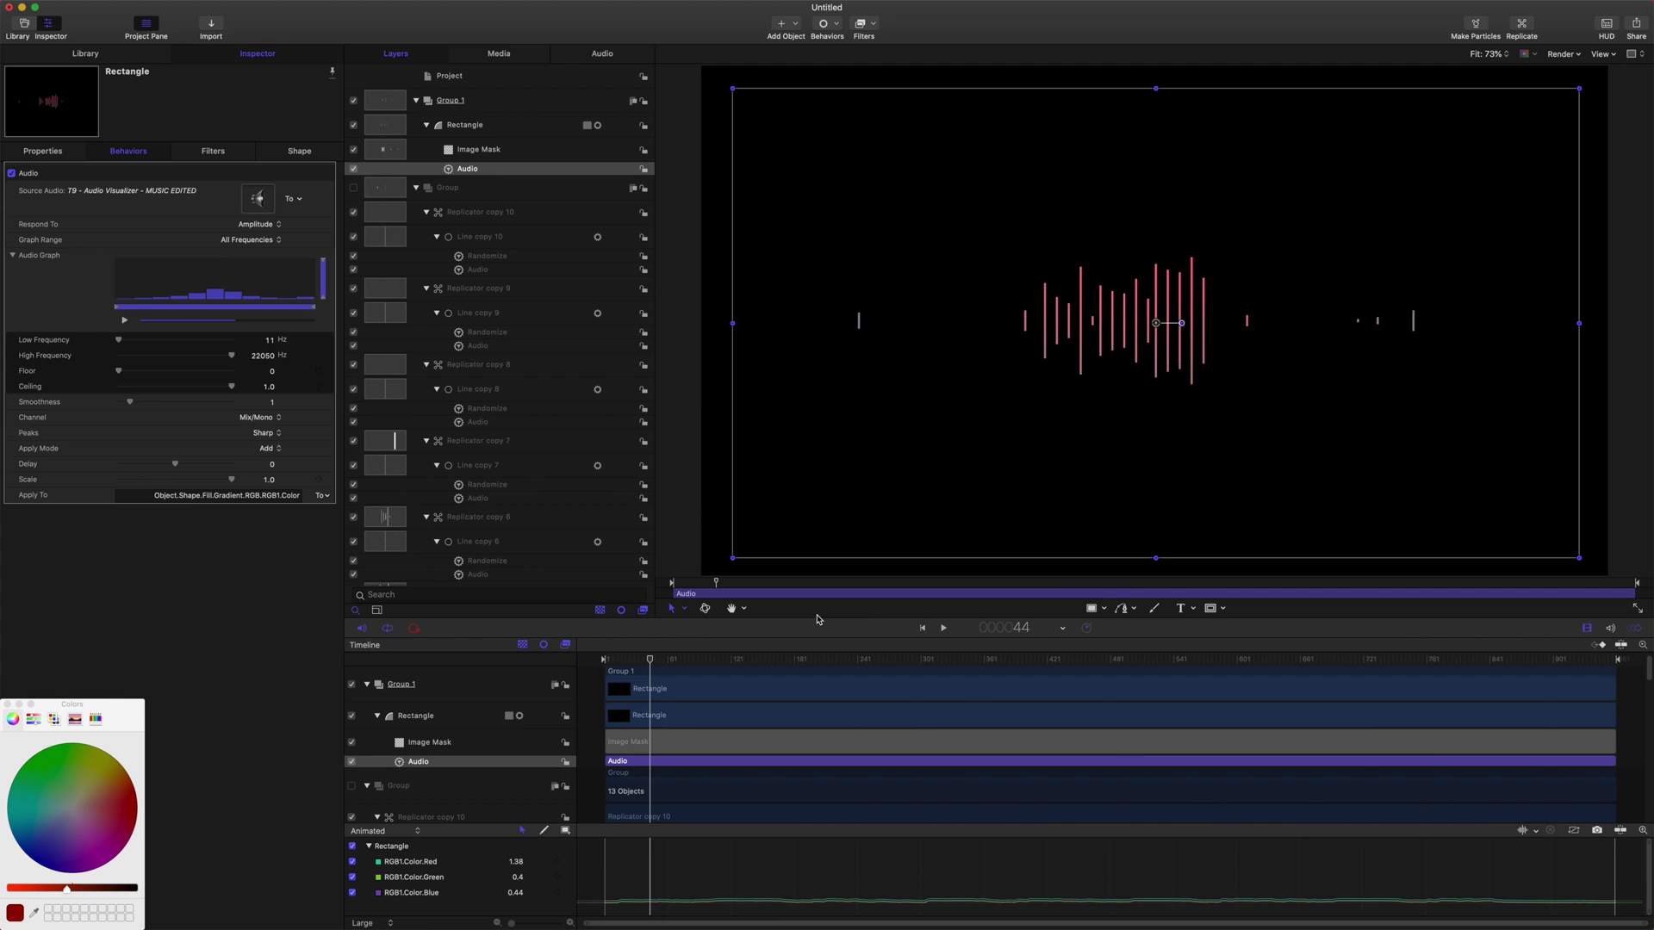
left_click_drag(647, 659, 606, 664)
key("space")
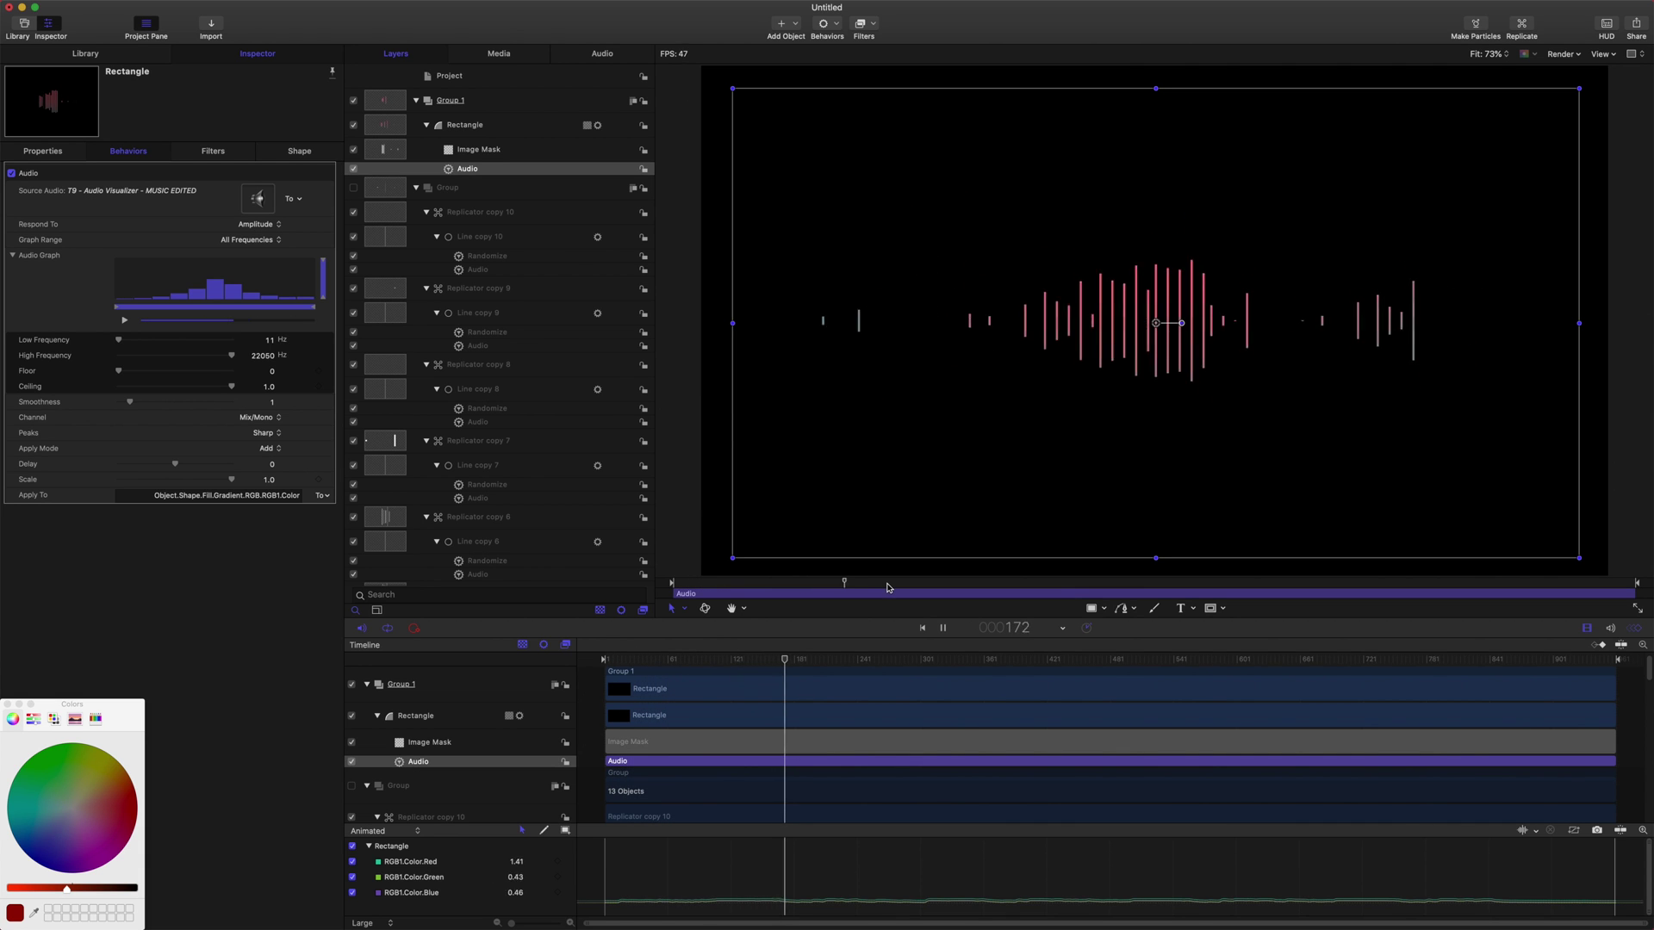
left_click(638, 688)
key("space")
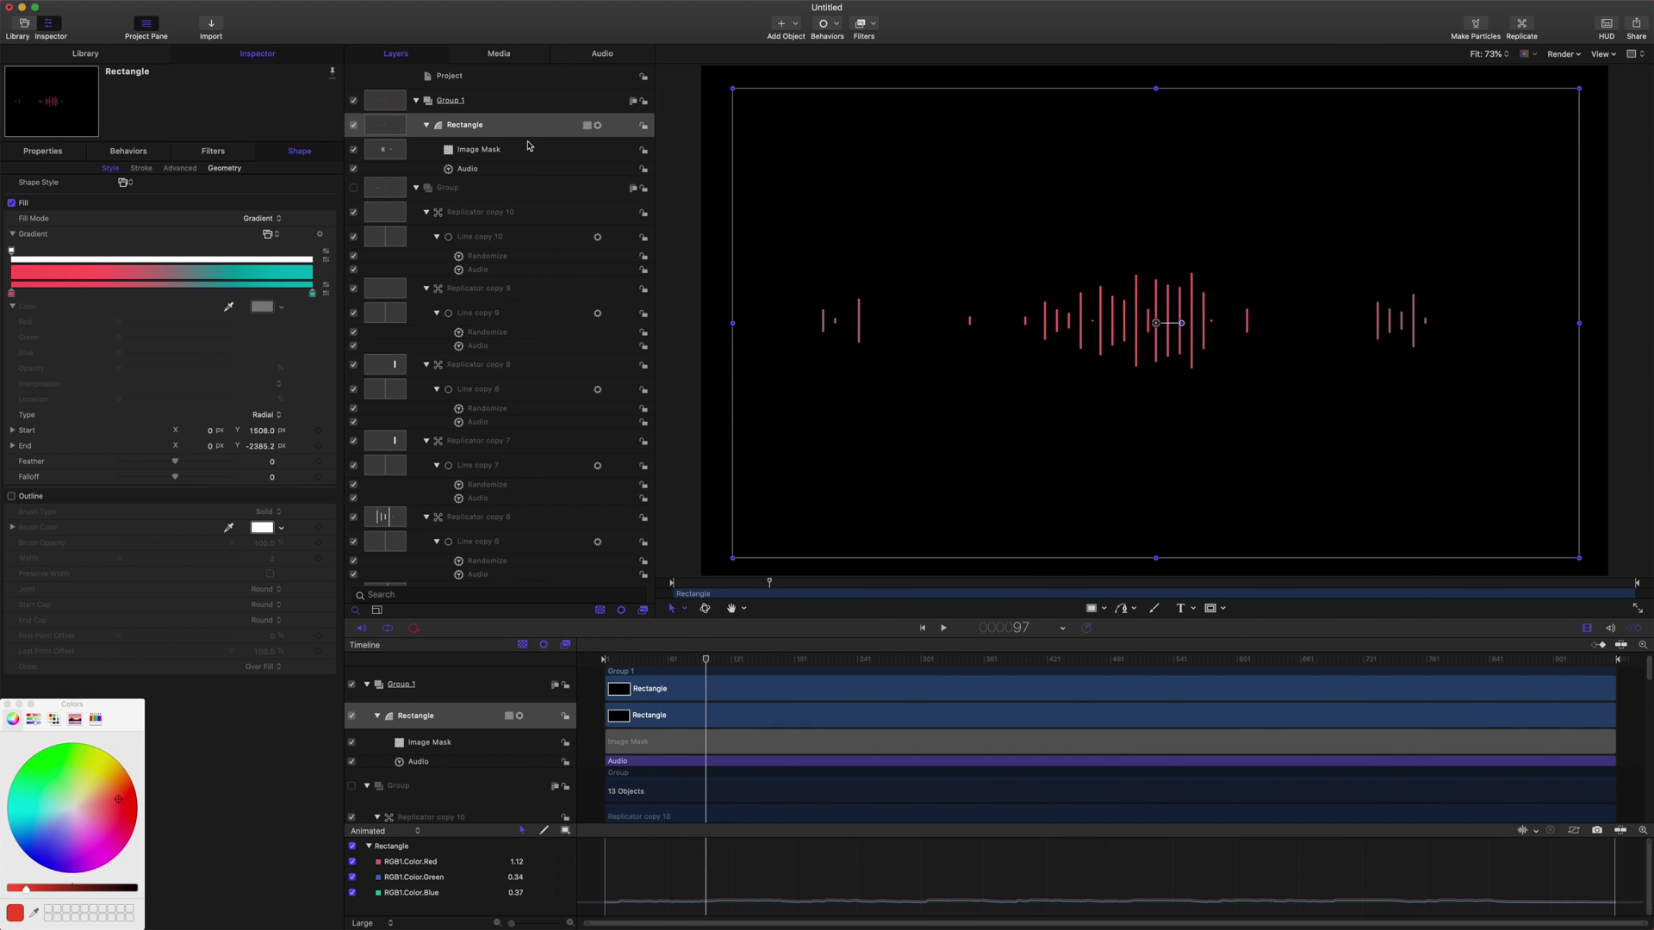
Try the Audio behavior's Add and Subtract, then Subtract apply modes, previewing playback each time.
left_click(488, 169)
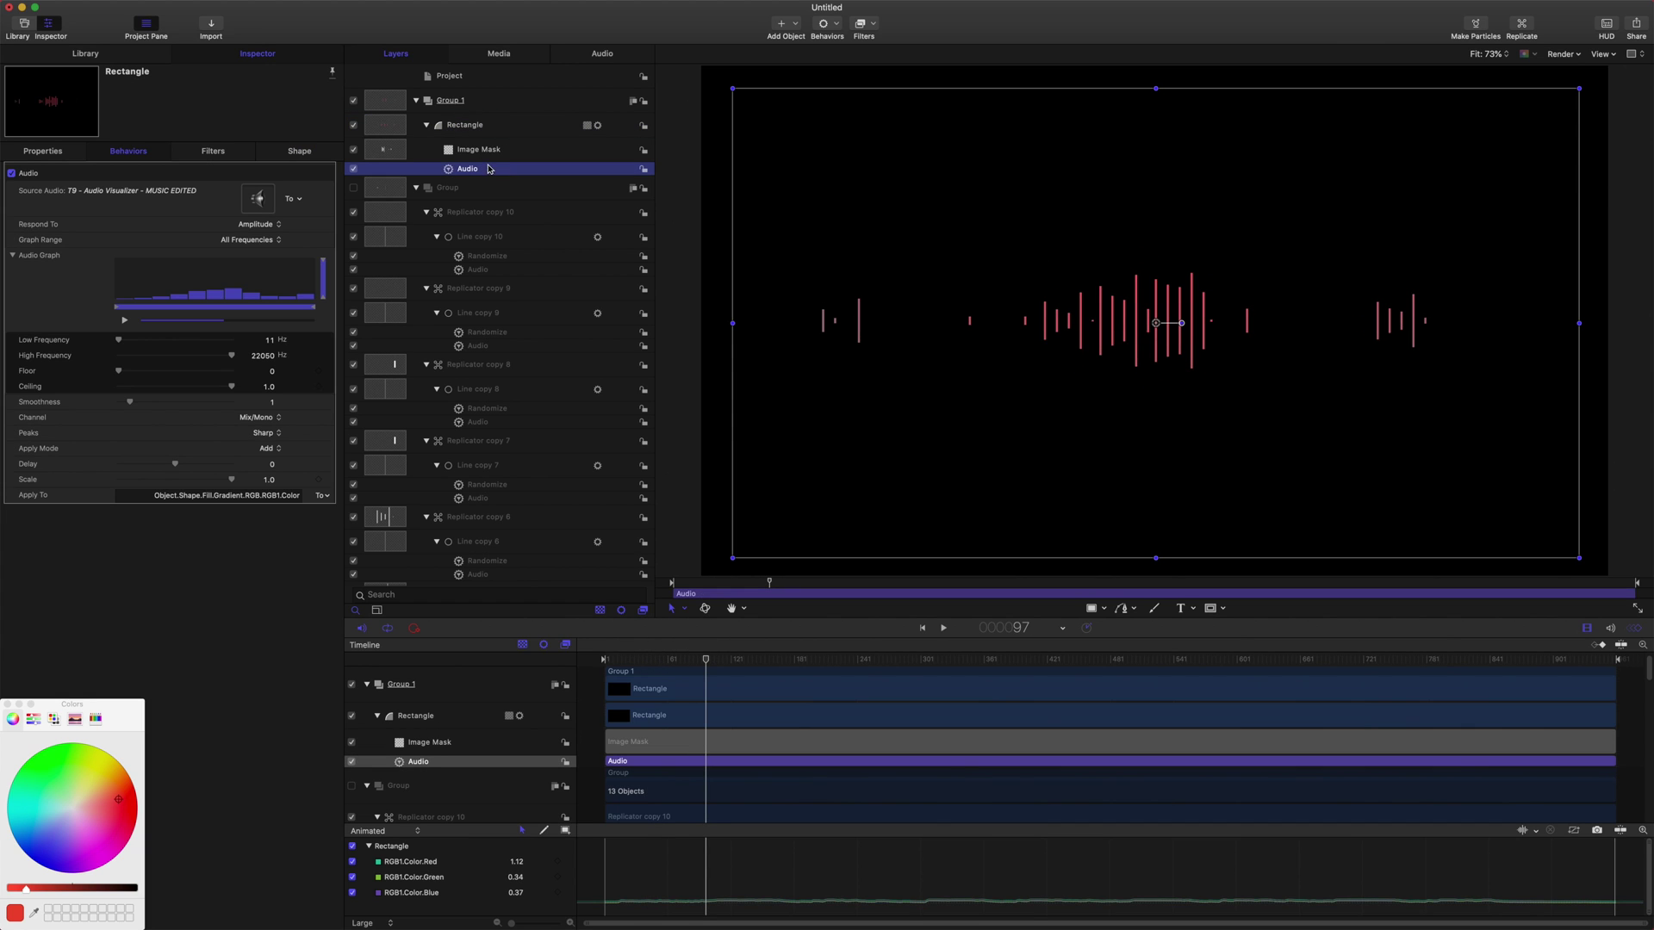
left_click(237, 441)
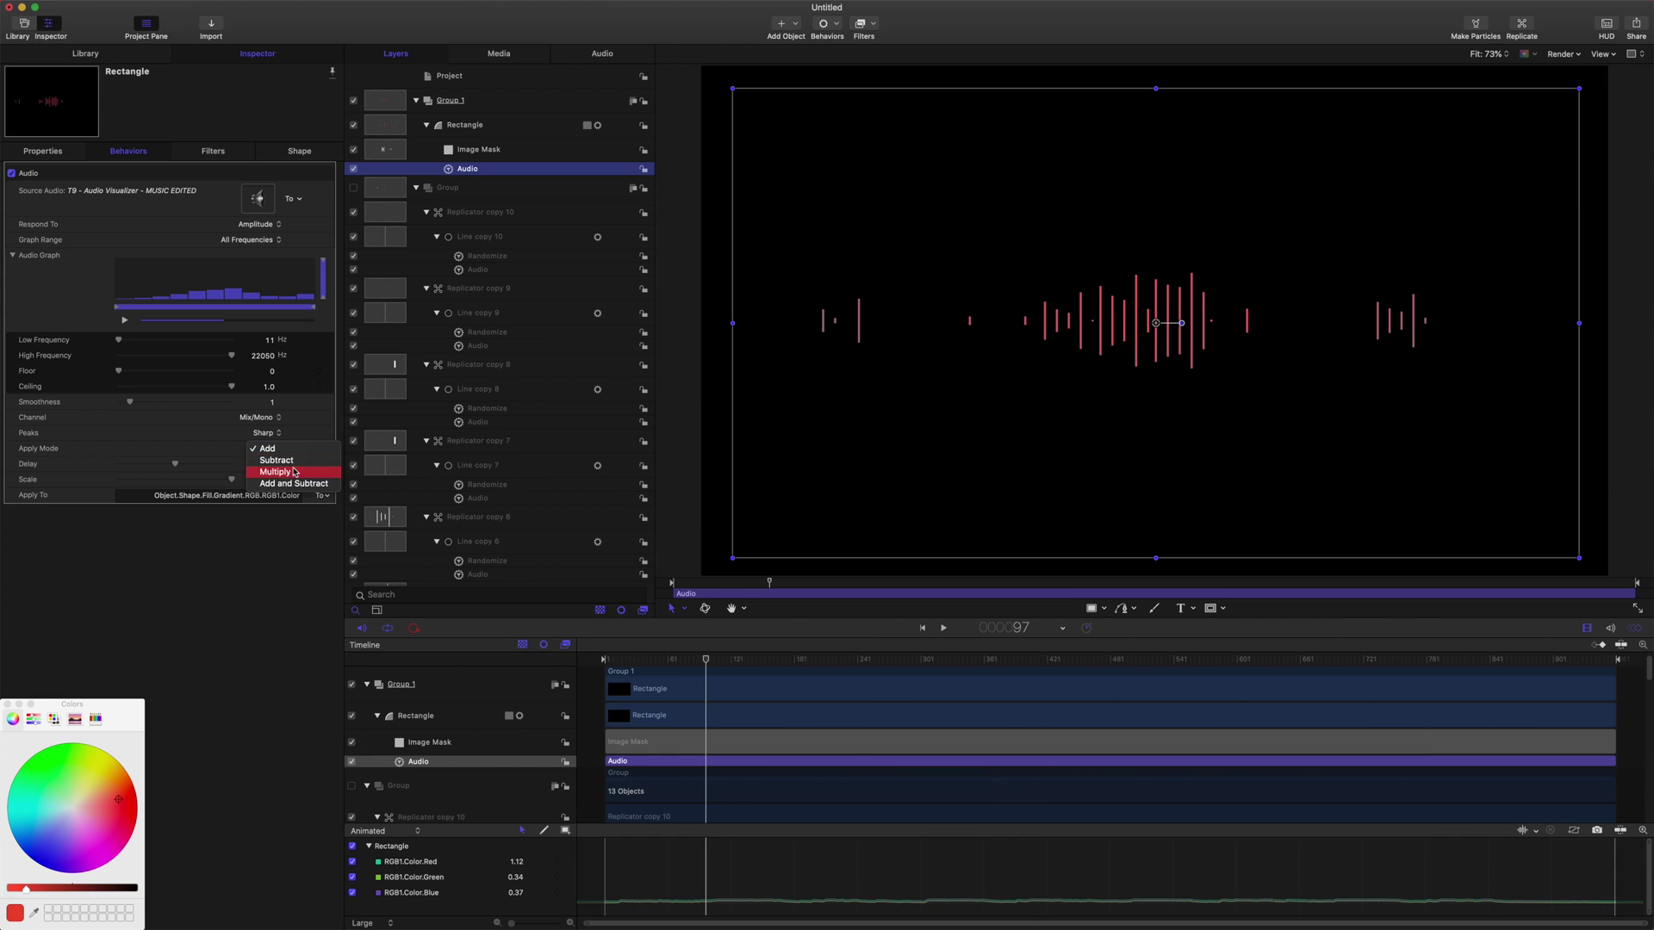
left_click(284, 484)
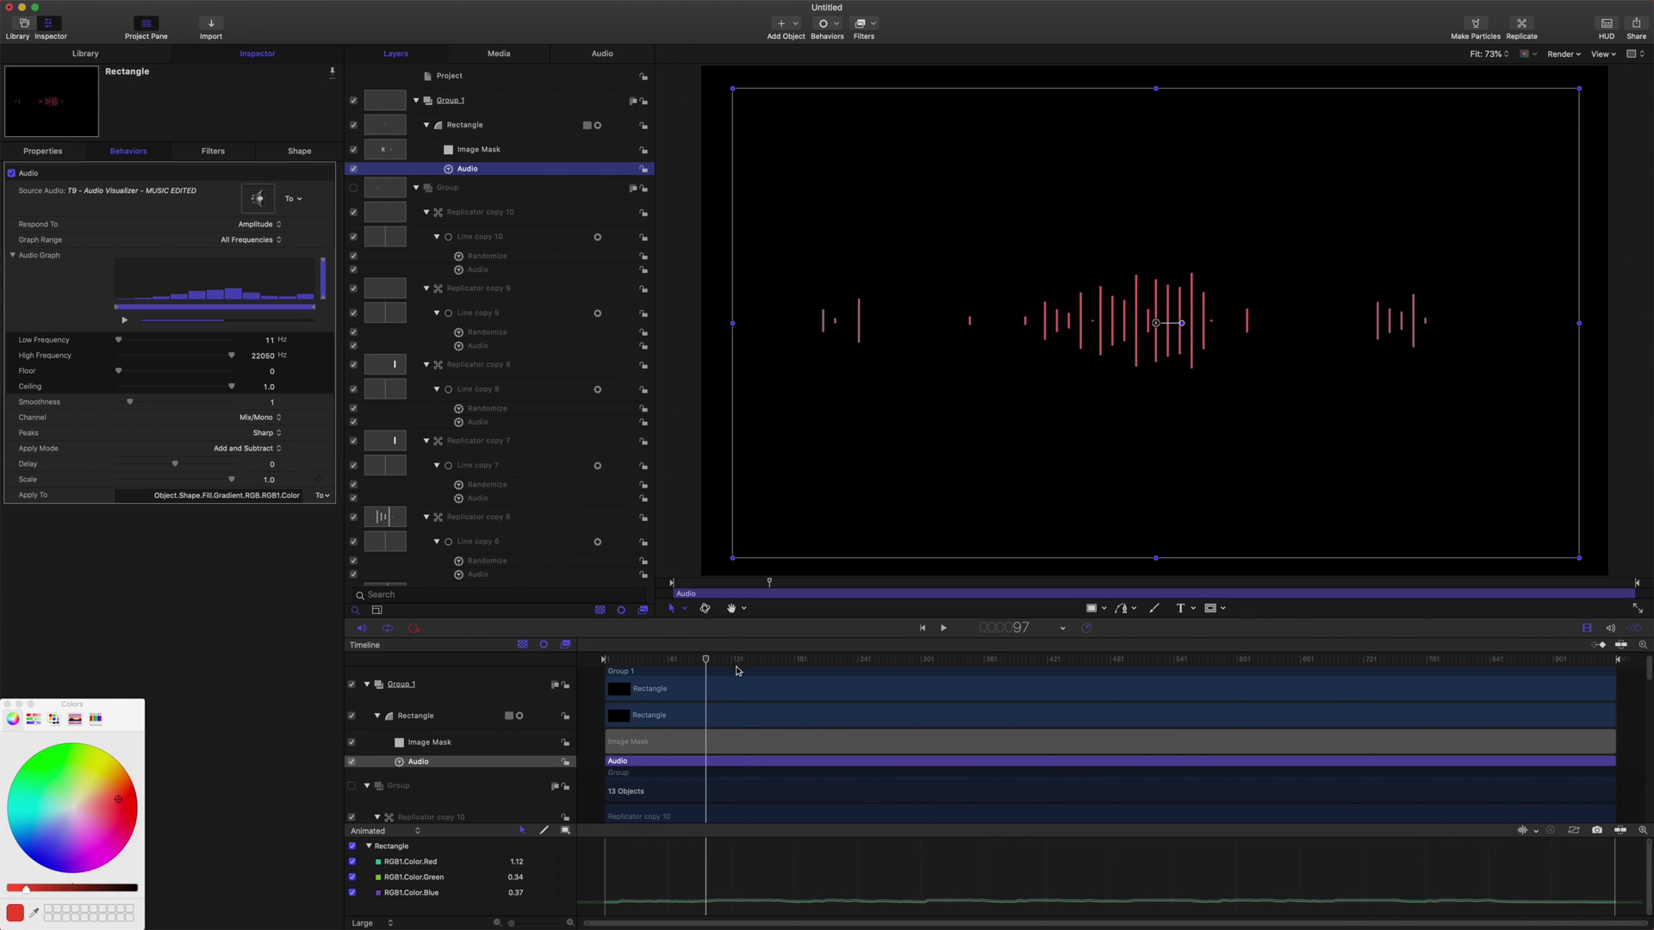
mouse_move(736, 671)
left_mouse_down()
mouse_move(968, 657)
mouse_move(726, 641)
left_mouse_up()
key("space")
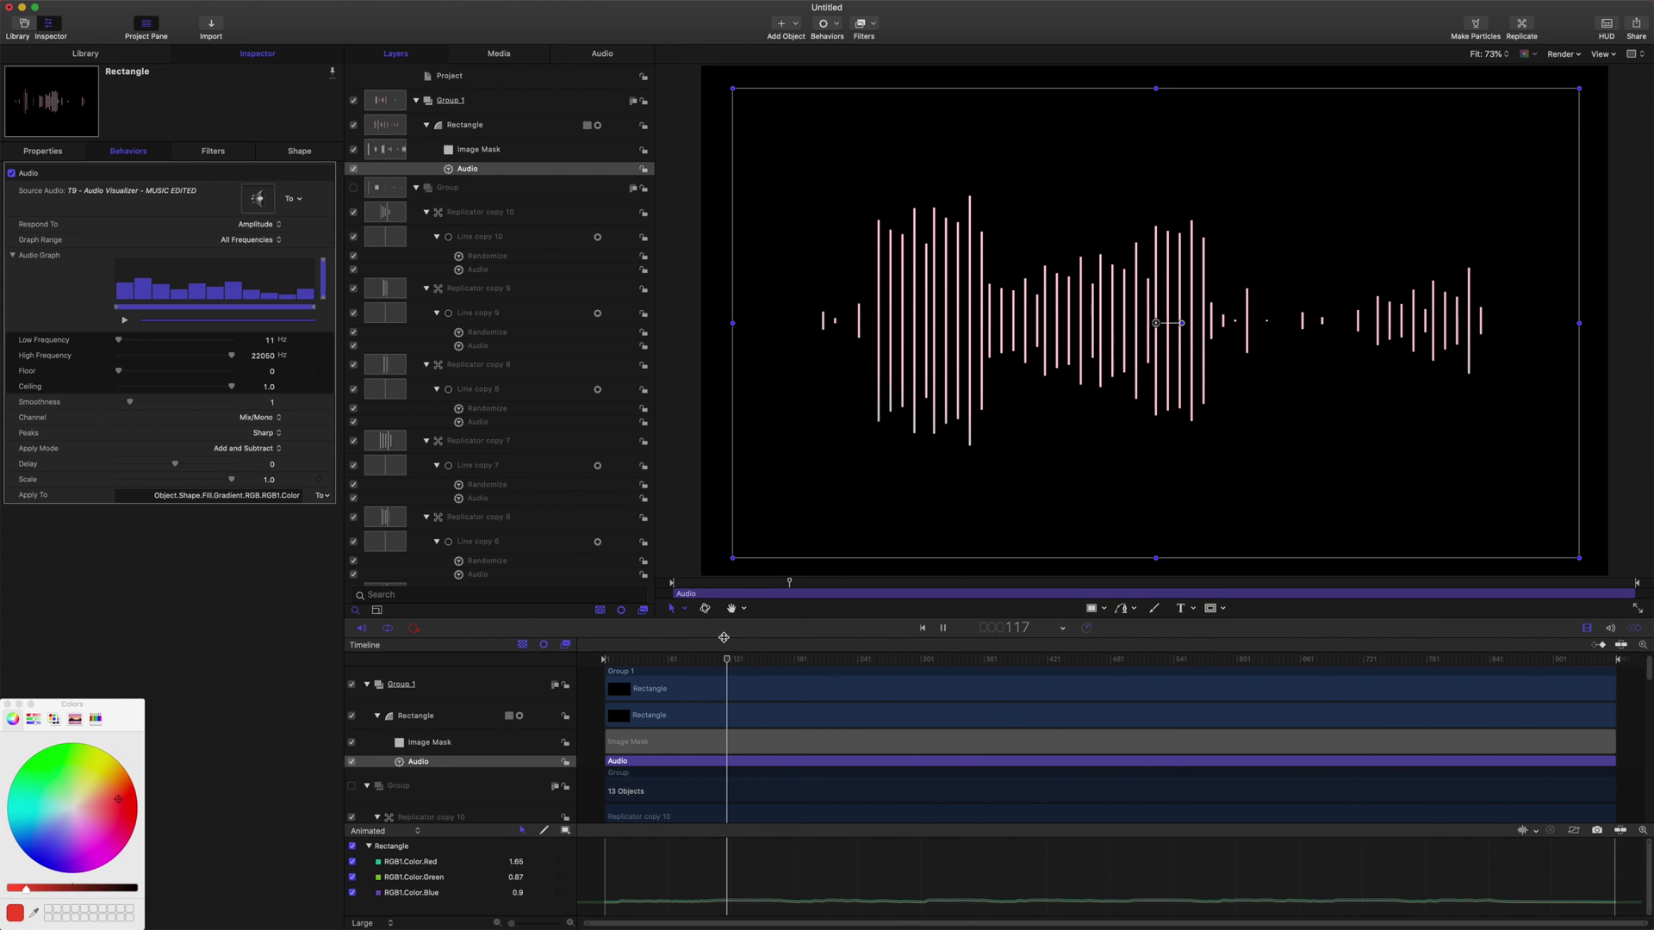
key("space")
left_click(257, 448)
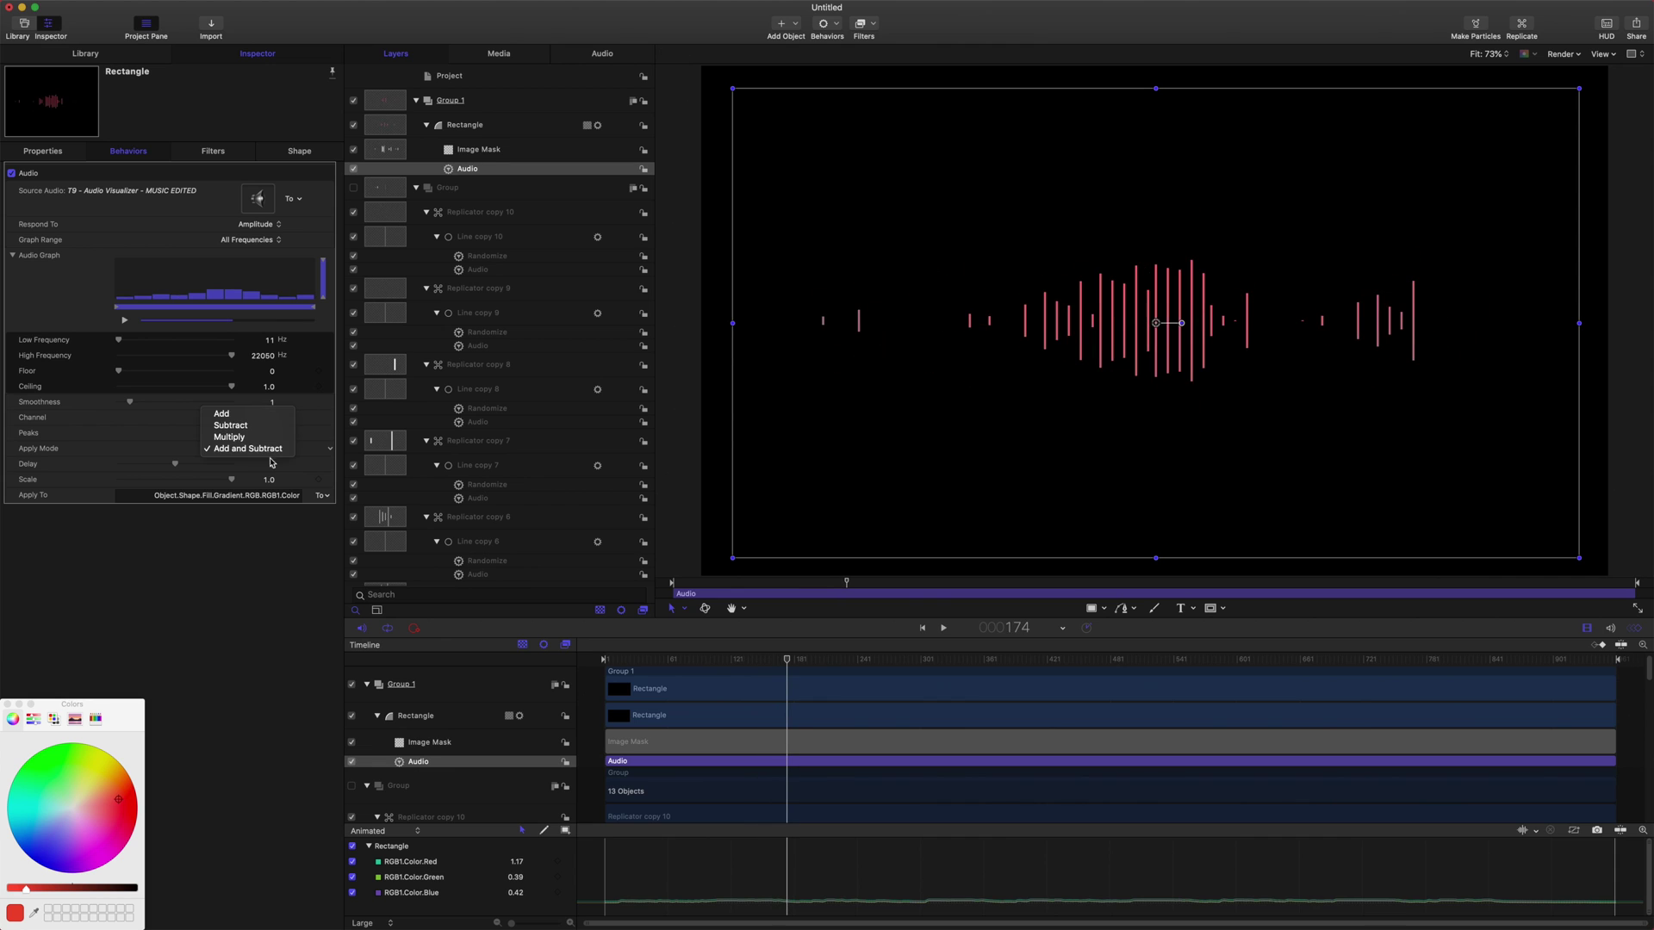
left_click(257, 426)
key("space")
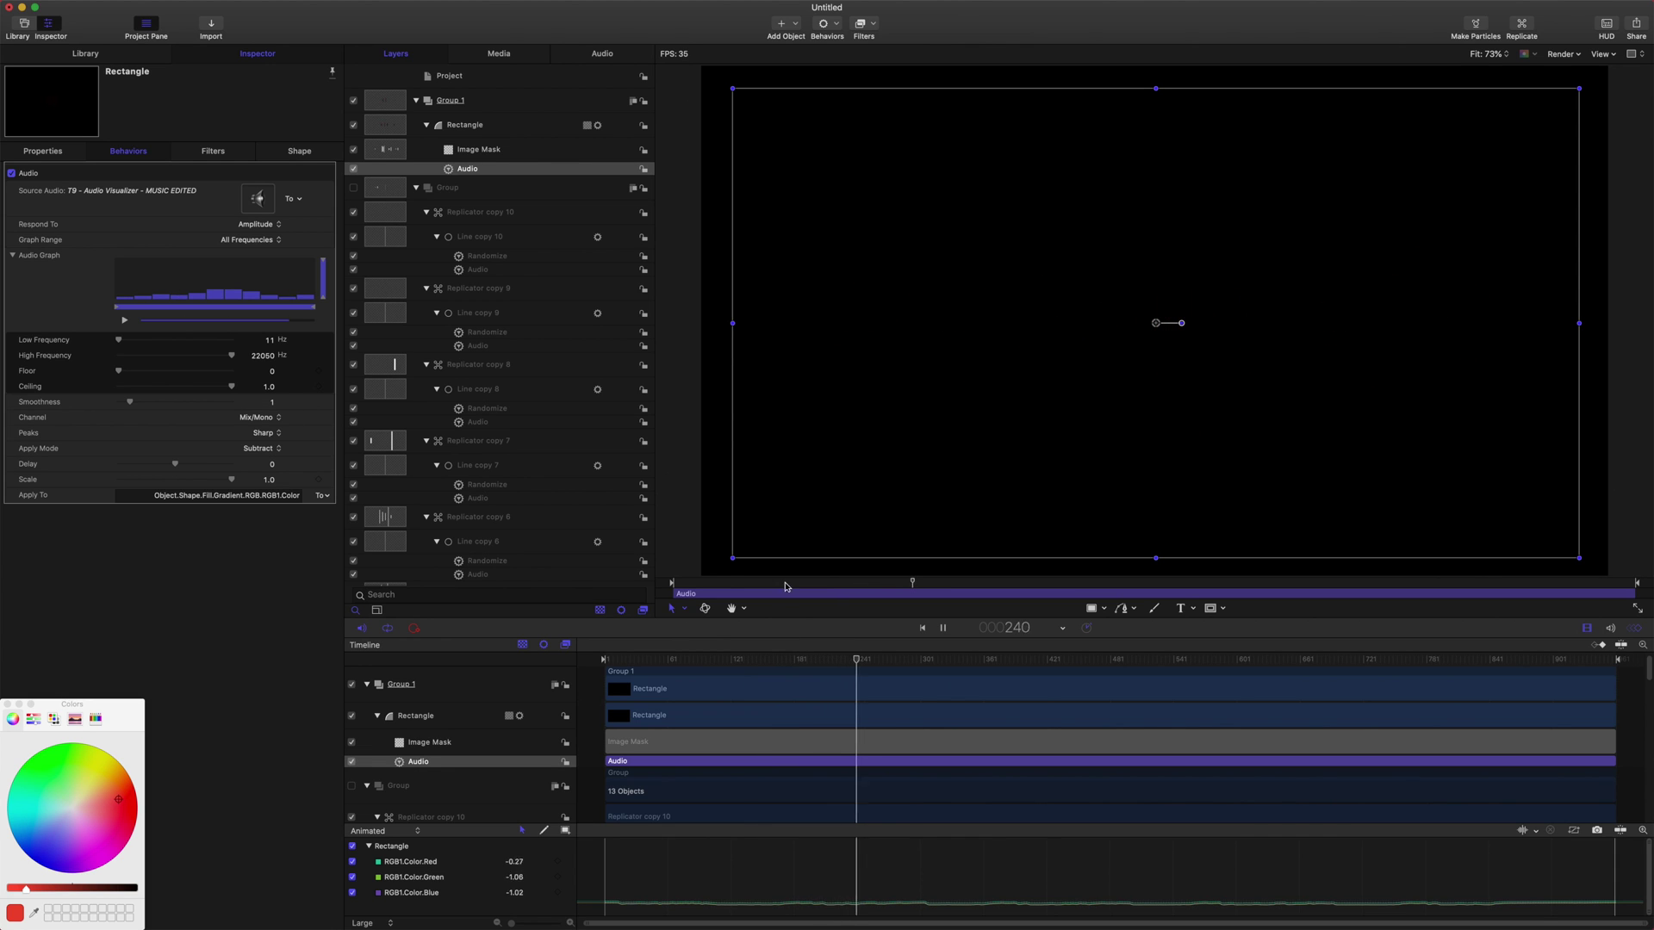
key("space")
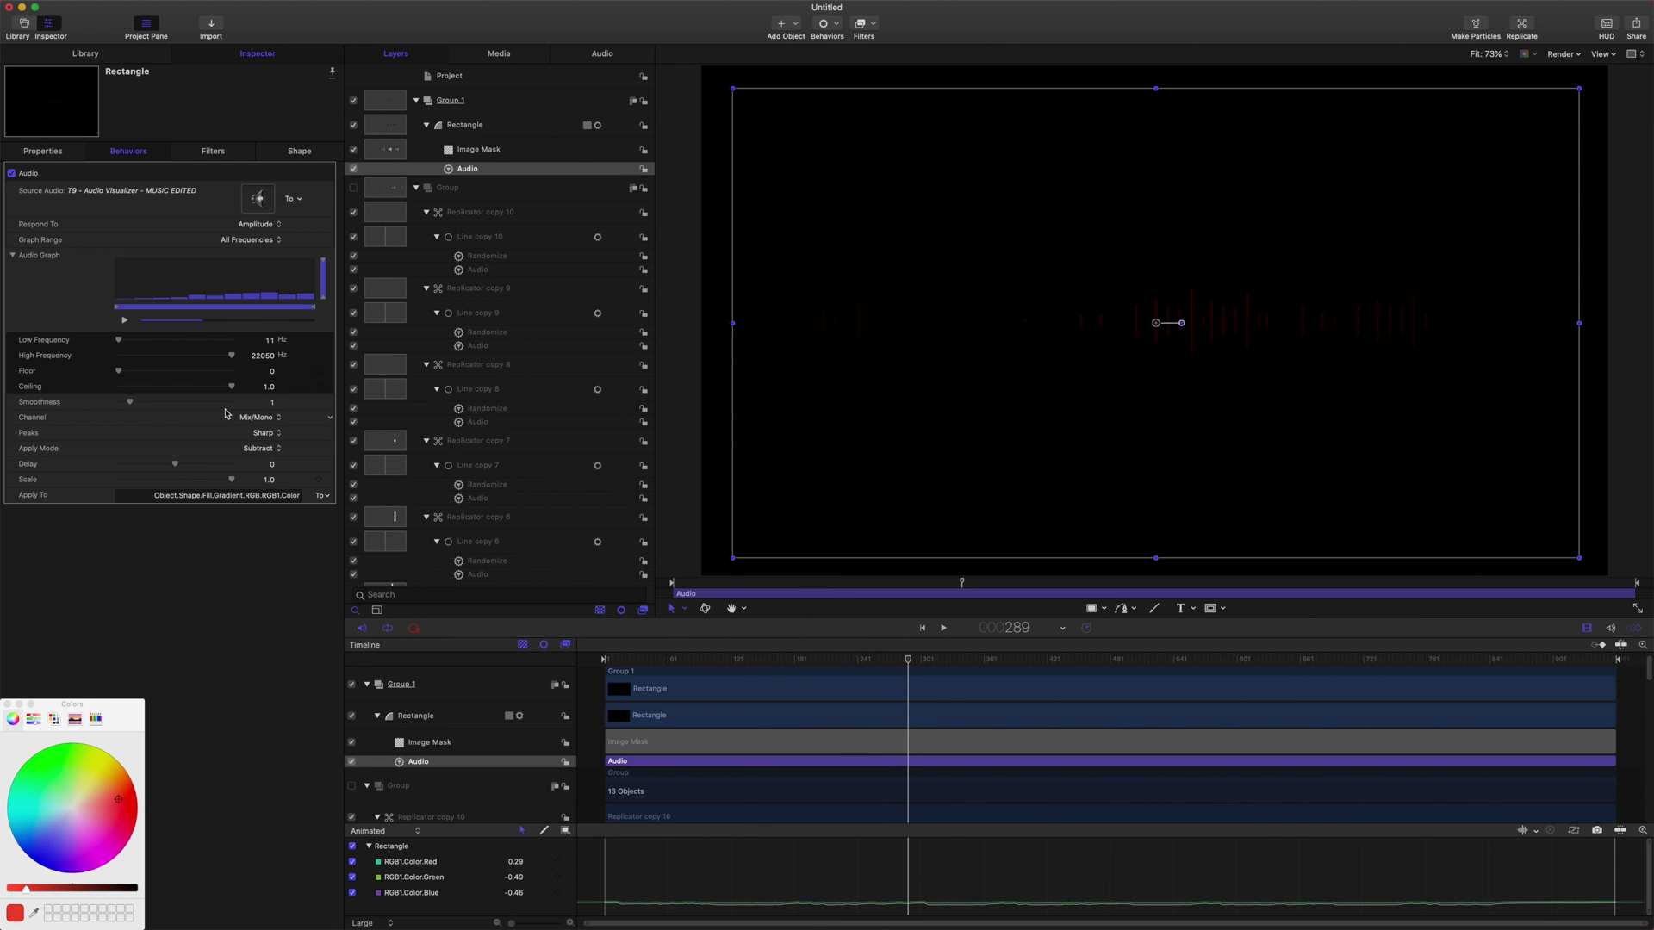
Set the Audio behavior's Apply Mode to Multiply and preview the pulsing red bars.
left_click(269, 445)
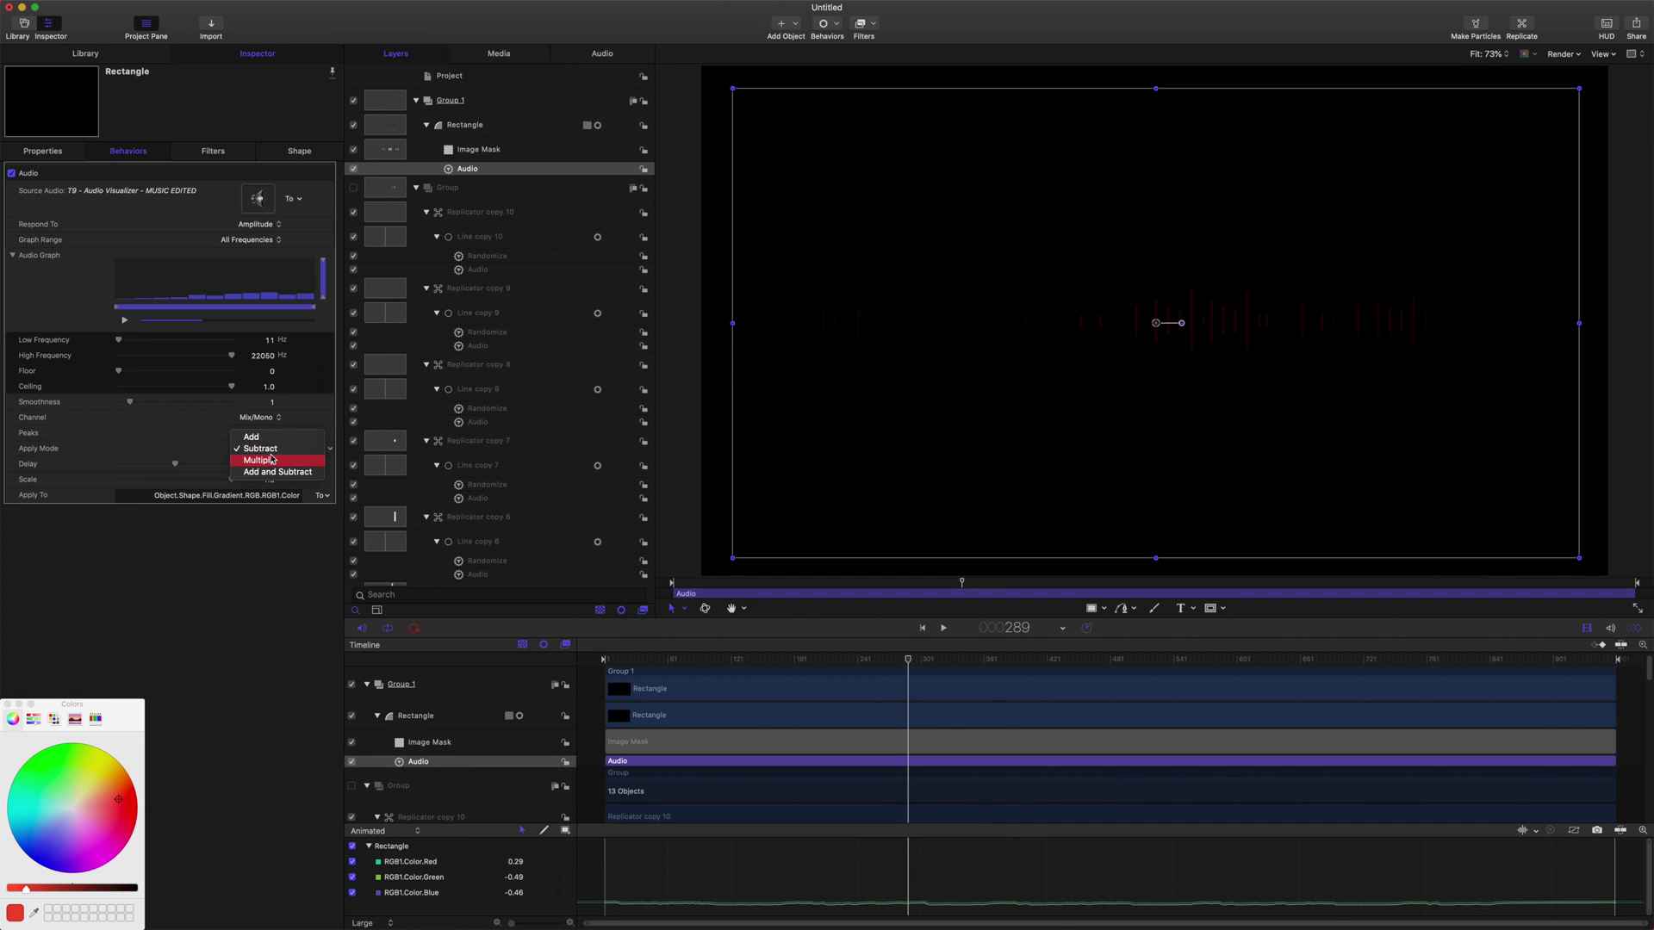
left_click(269, 458)
left_click_drag(910, 659, 720, 659)
key("space")
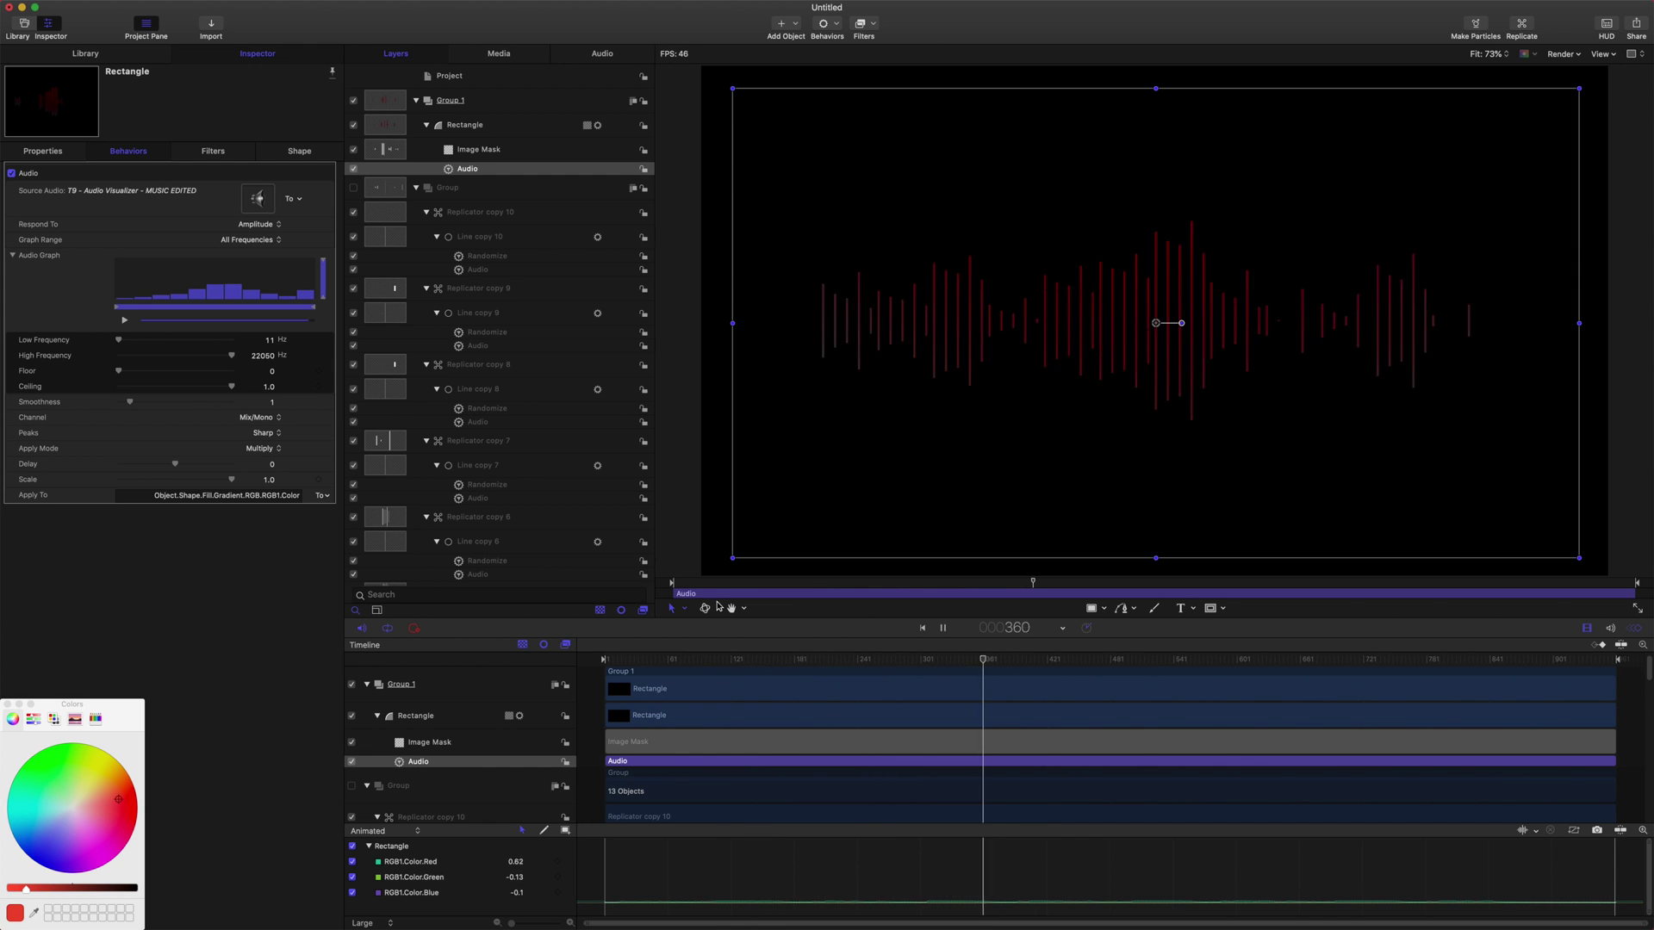
key("space")
left_click_drag(857, 658, 732, 661)
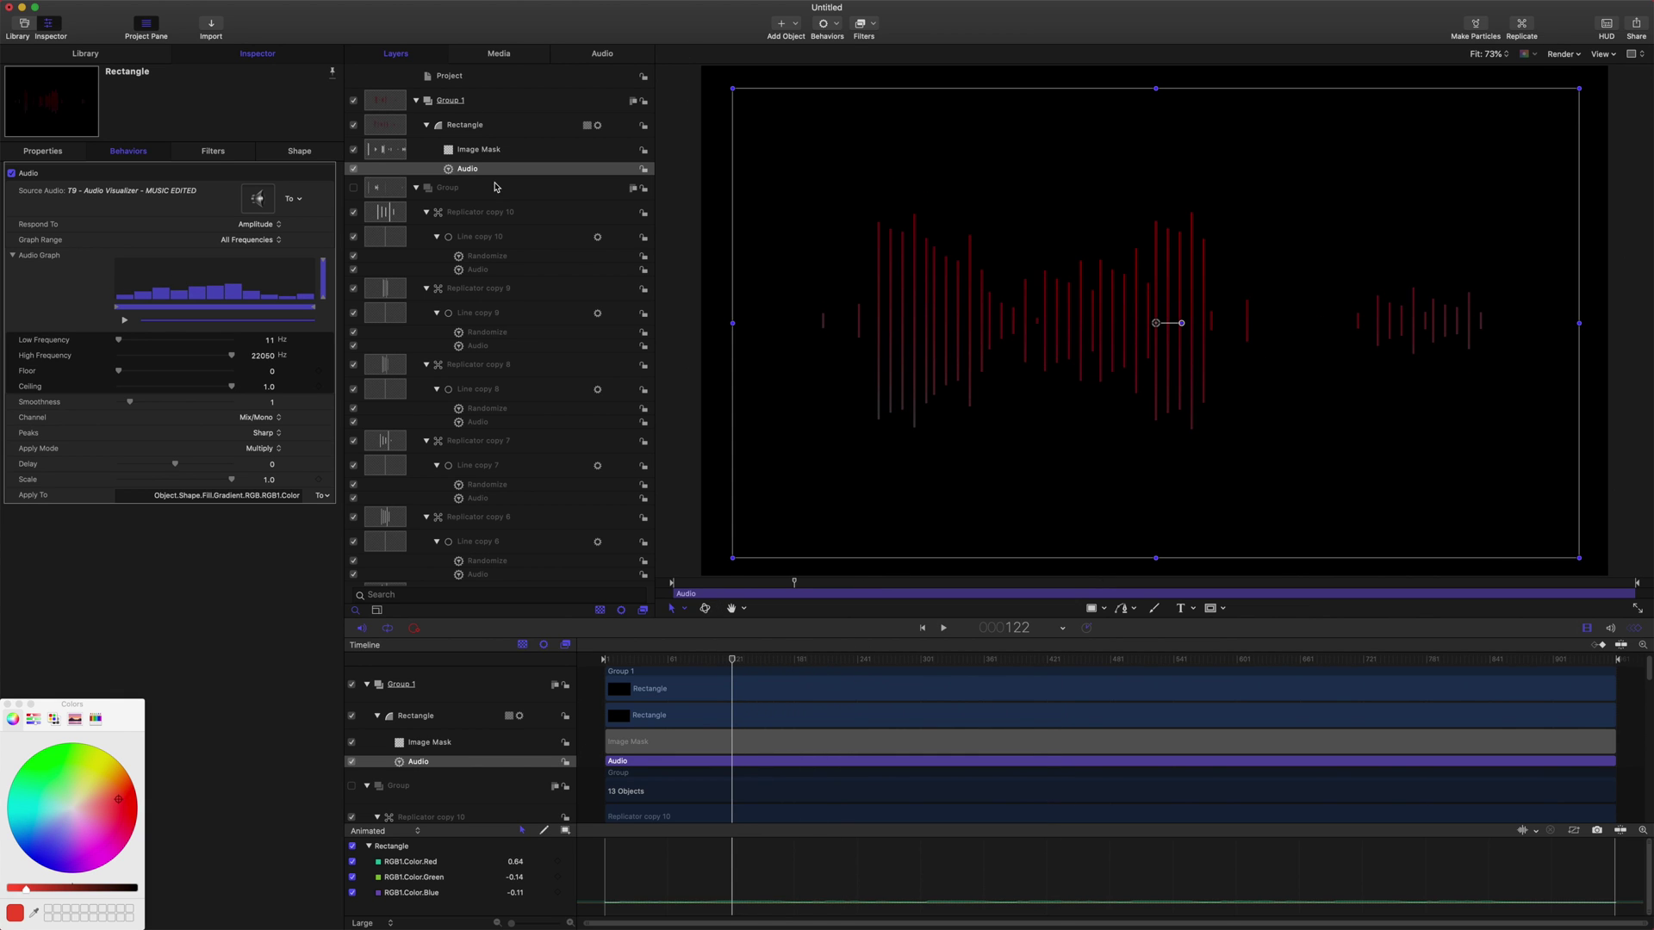
left_click(470, 148)
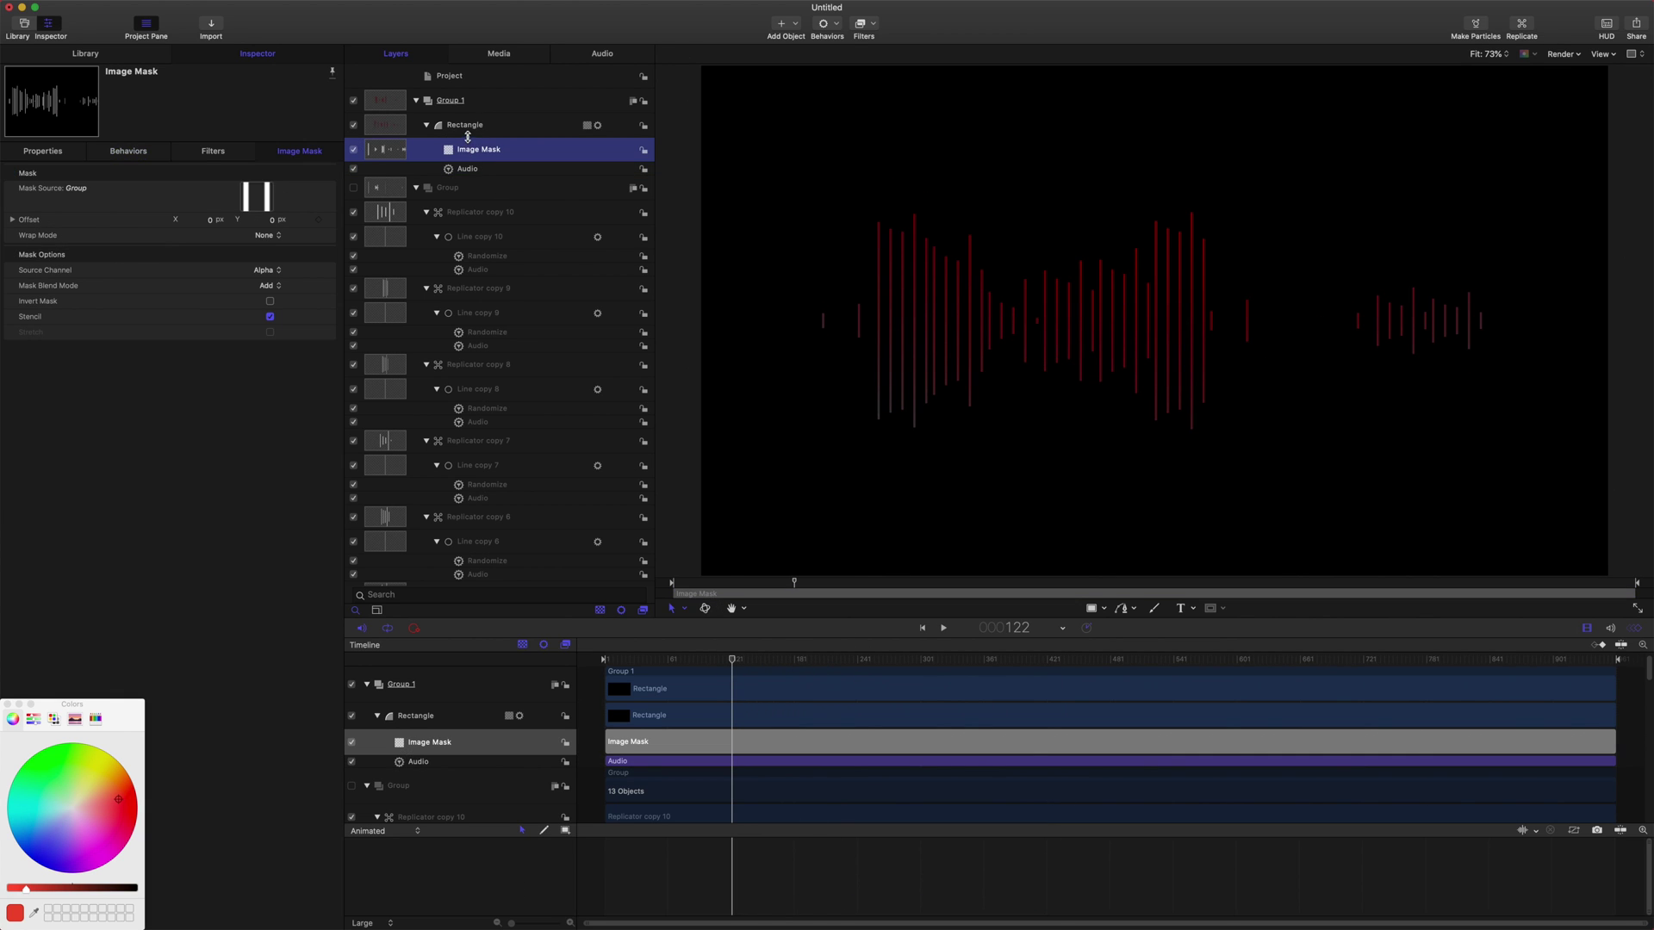
Add a Randomize behavior to the teal stop with Amount 0.26, Frequency 16, Noisiness 0.65.
left_click(466, 127)
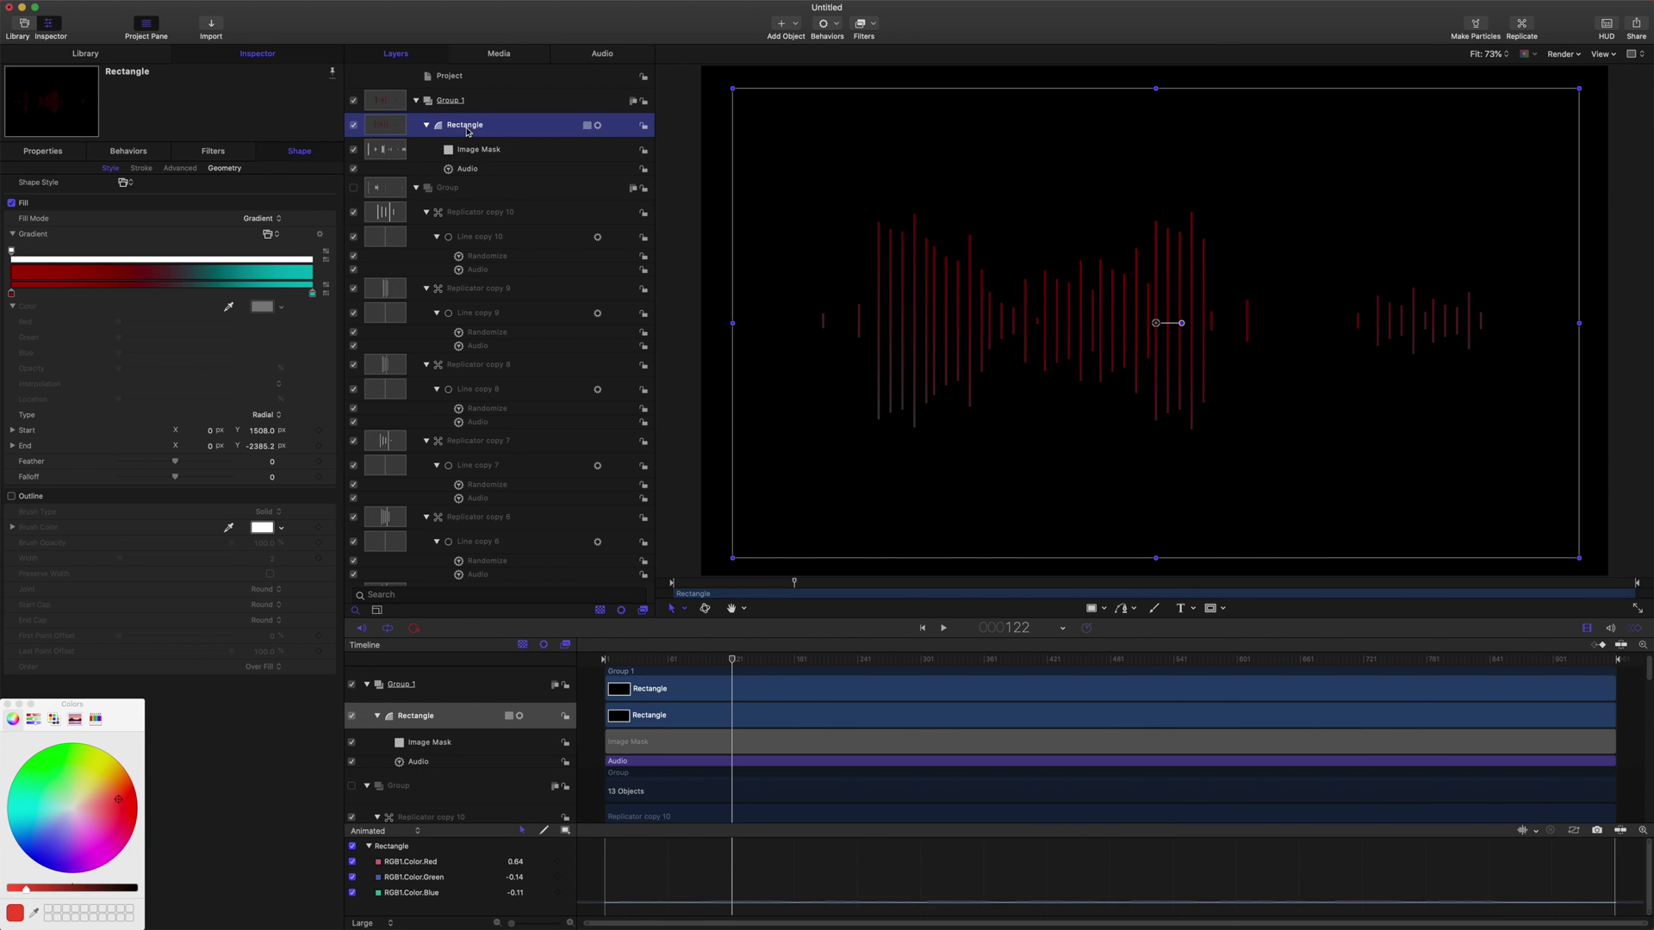
left_click(312, 293)
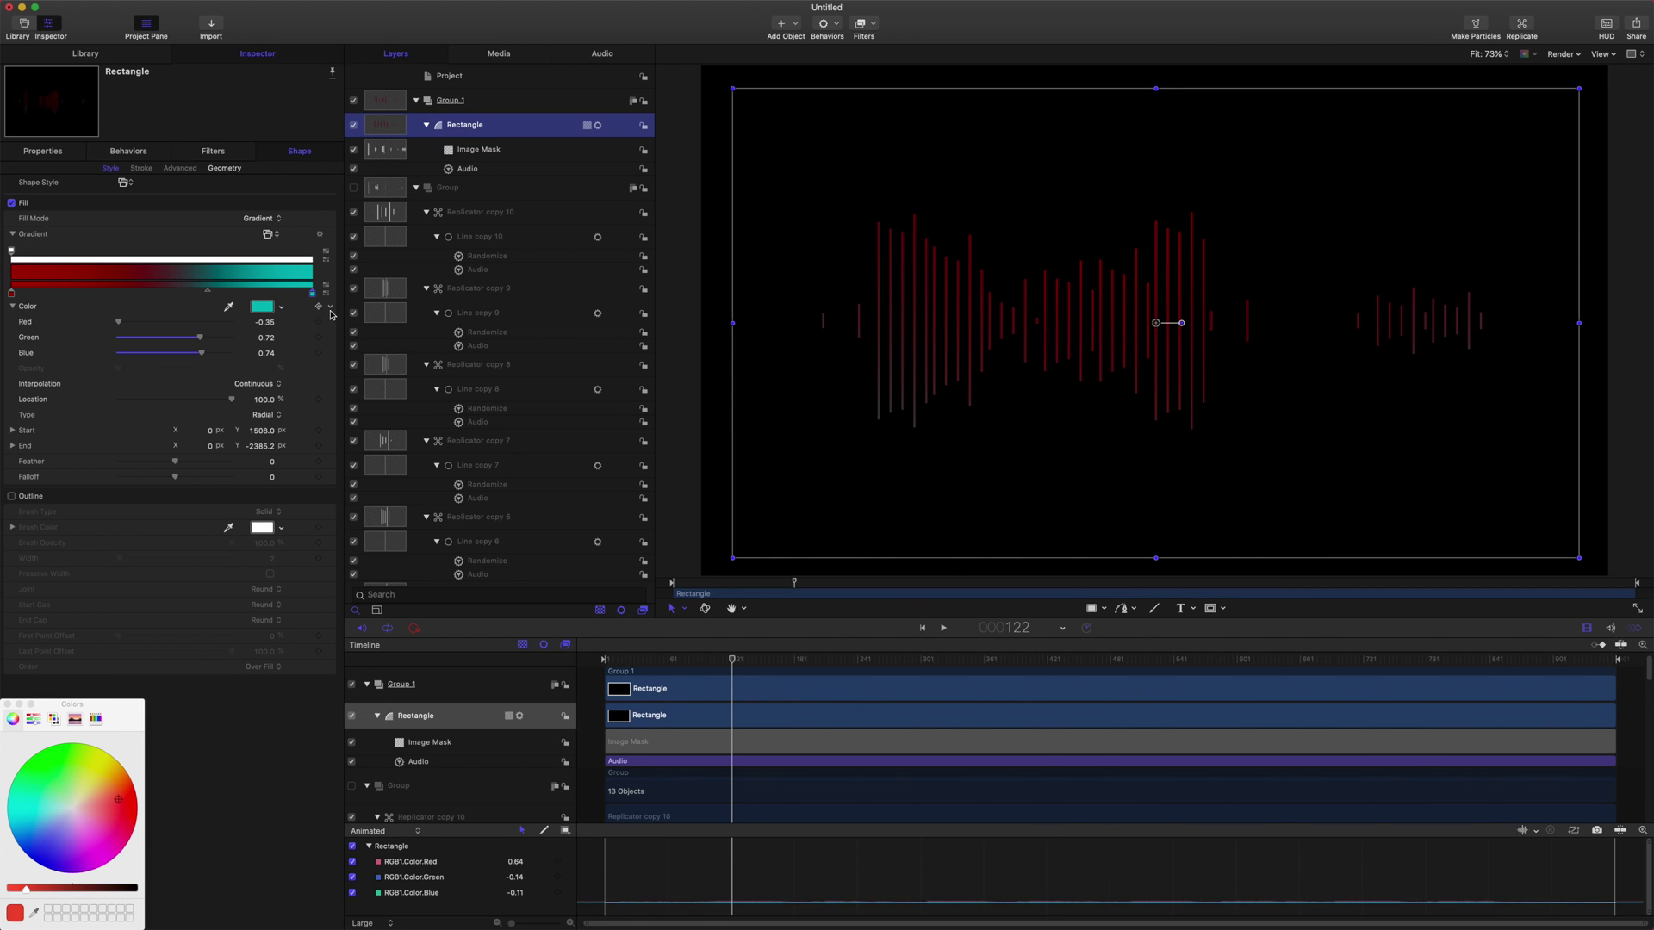
left_click(330, 310)
mouse_move(406, 433)
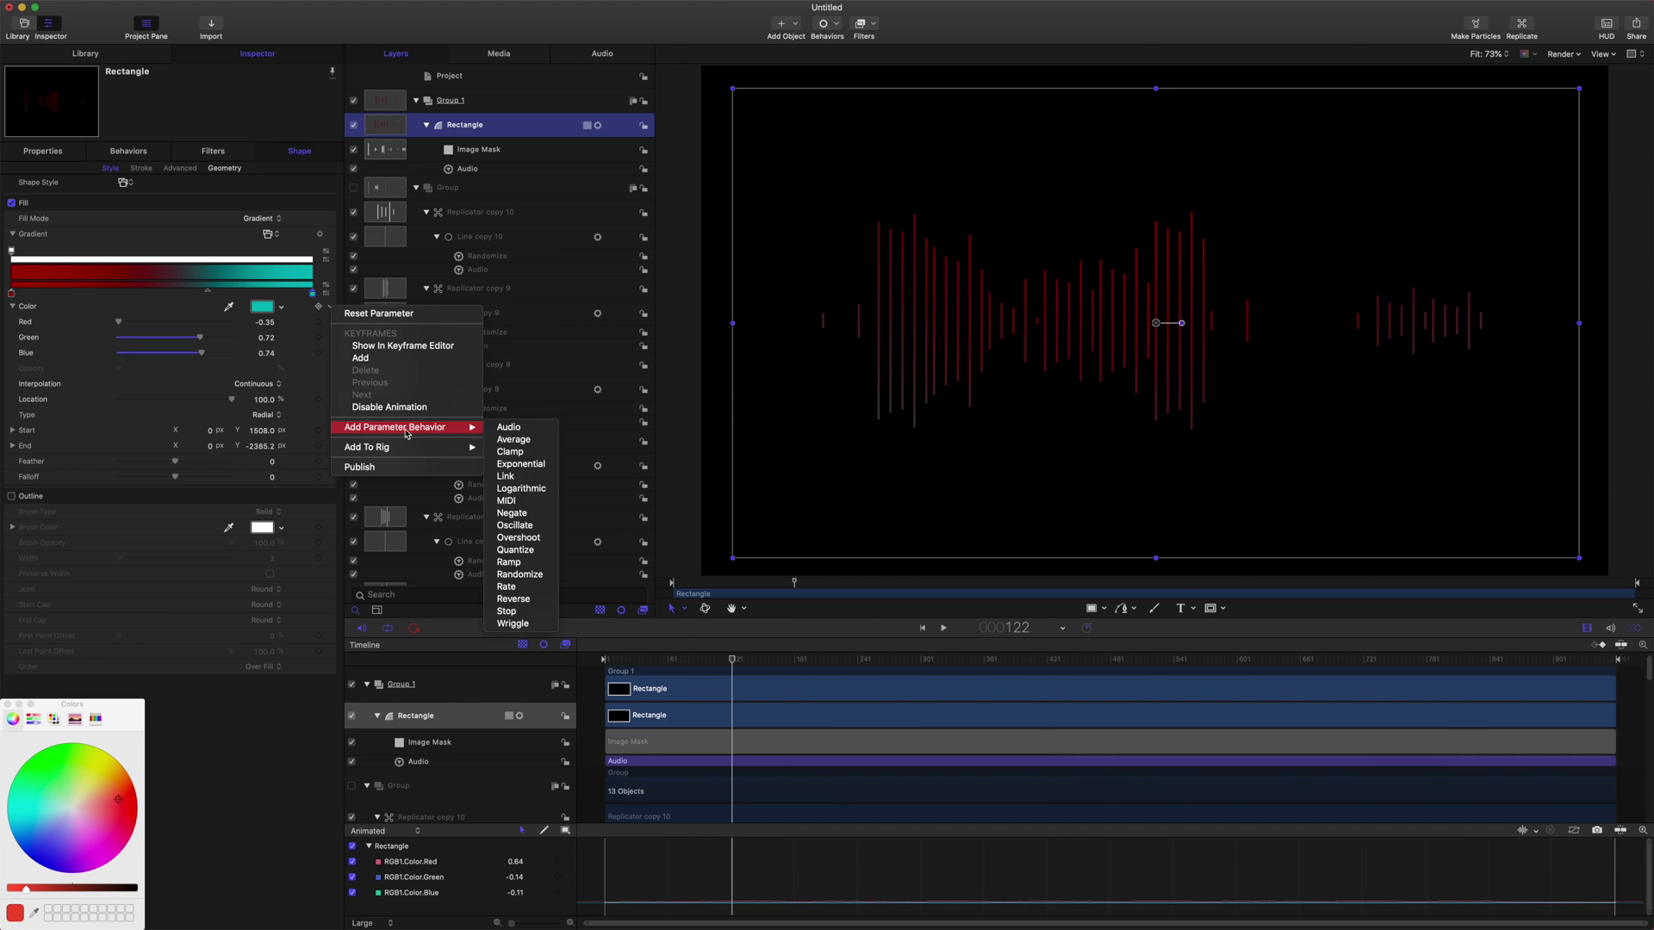
left_click(521, 573)
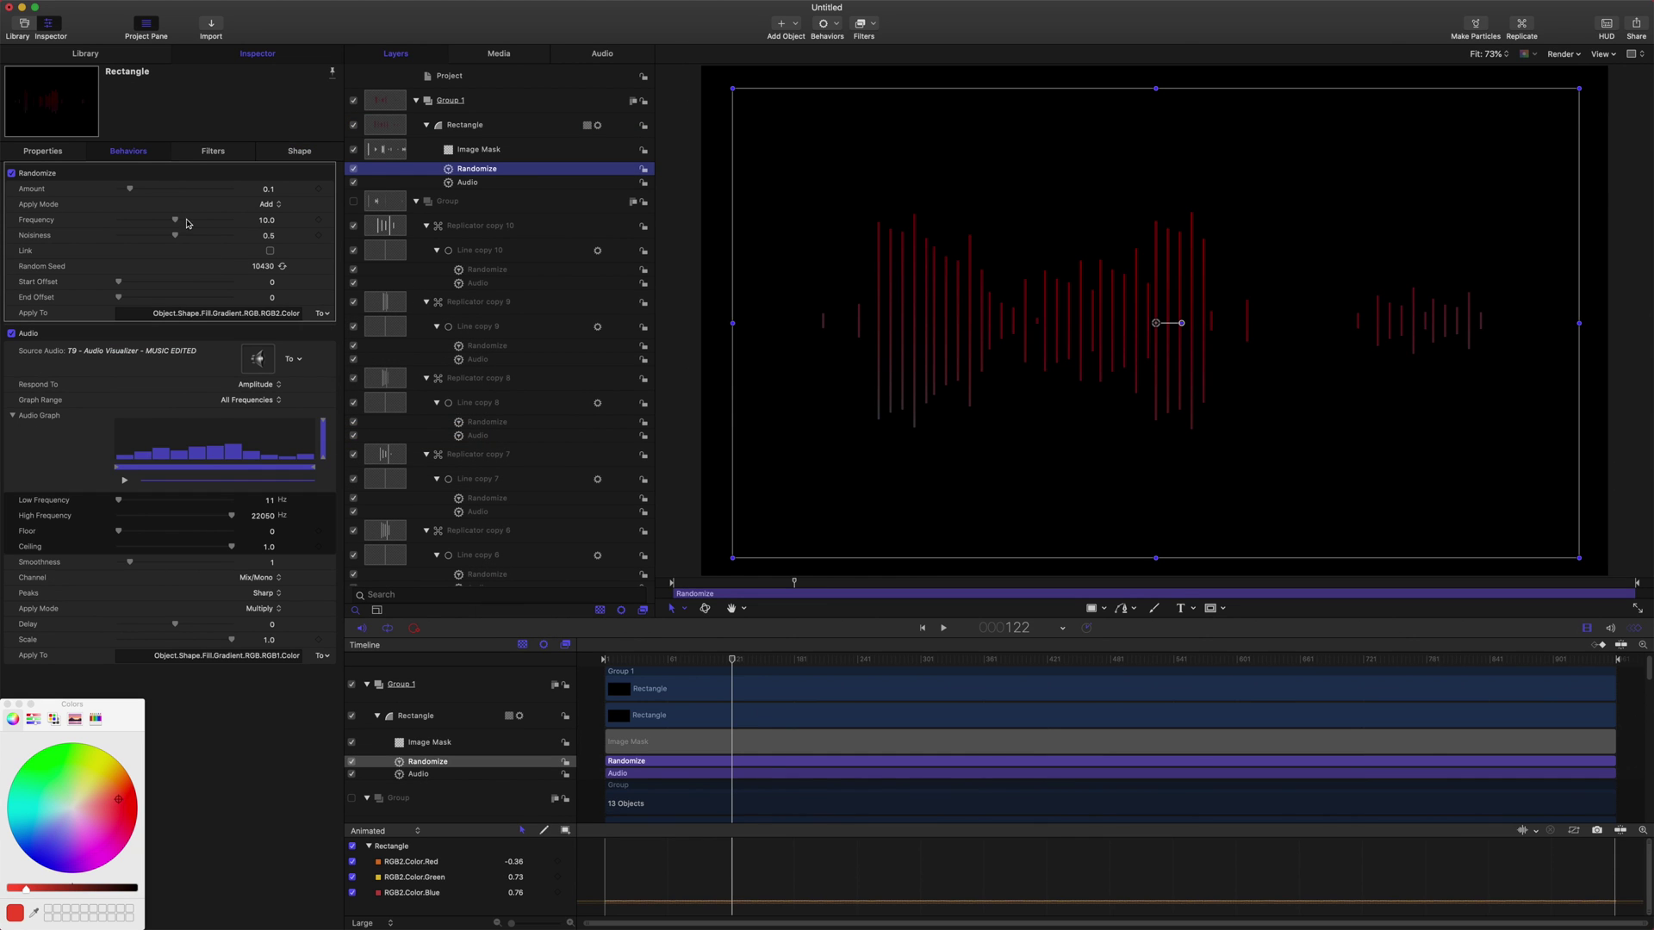
left_click_drag(138, 186, 191, 235)
left_click_drag(177, 219, 208, 221)
left_click_drag(732, 659, 658, 658)
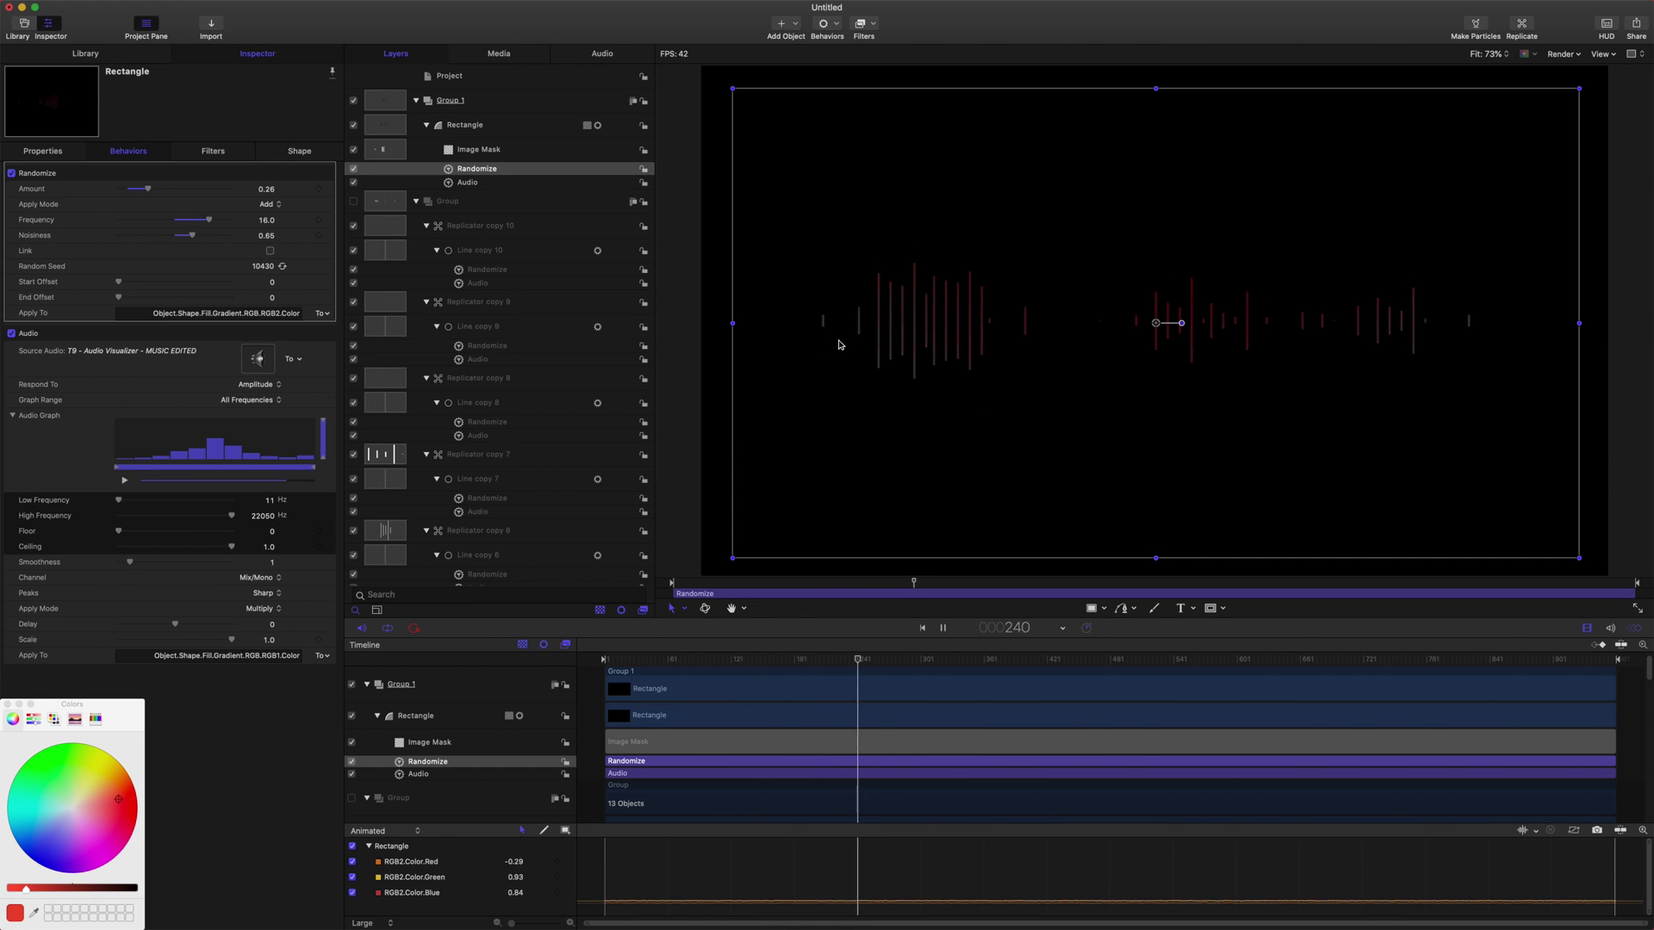
key("space")
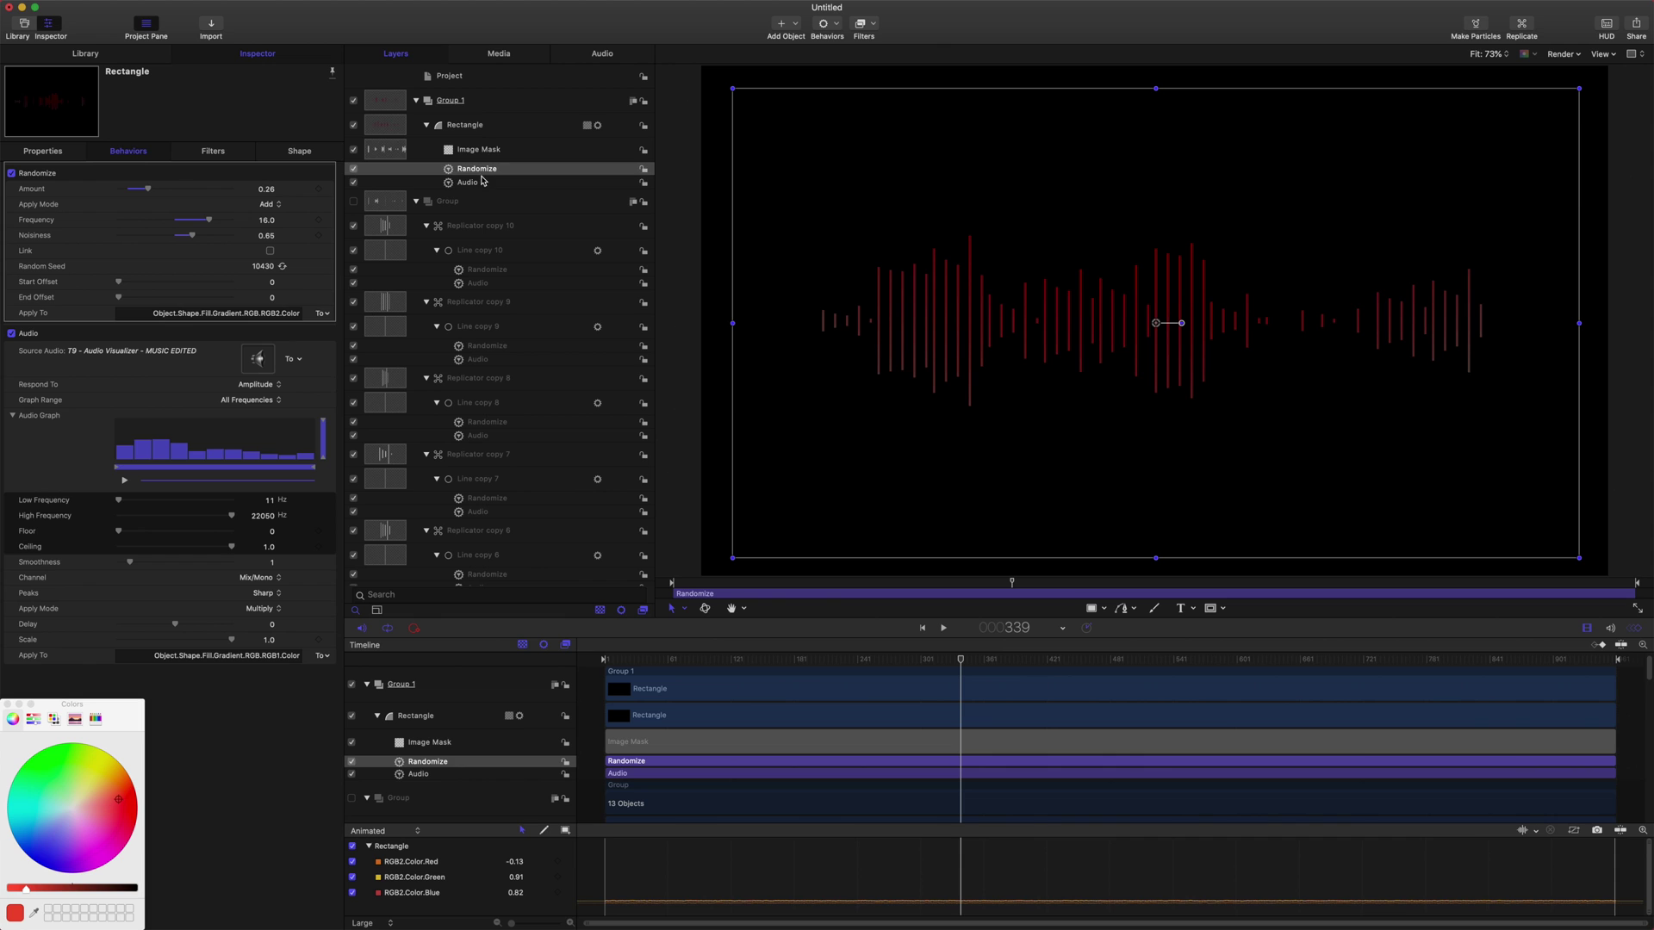
Try darkening the red stop, undo the change, and preview other frames.
left_click(493, 129)
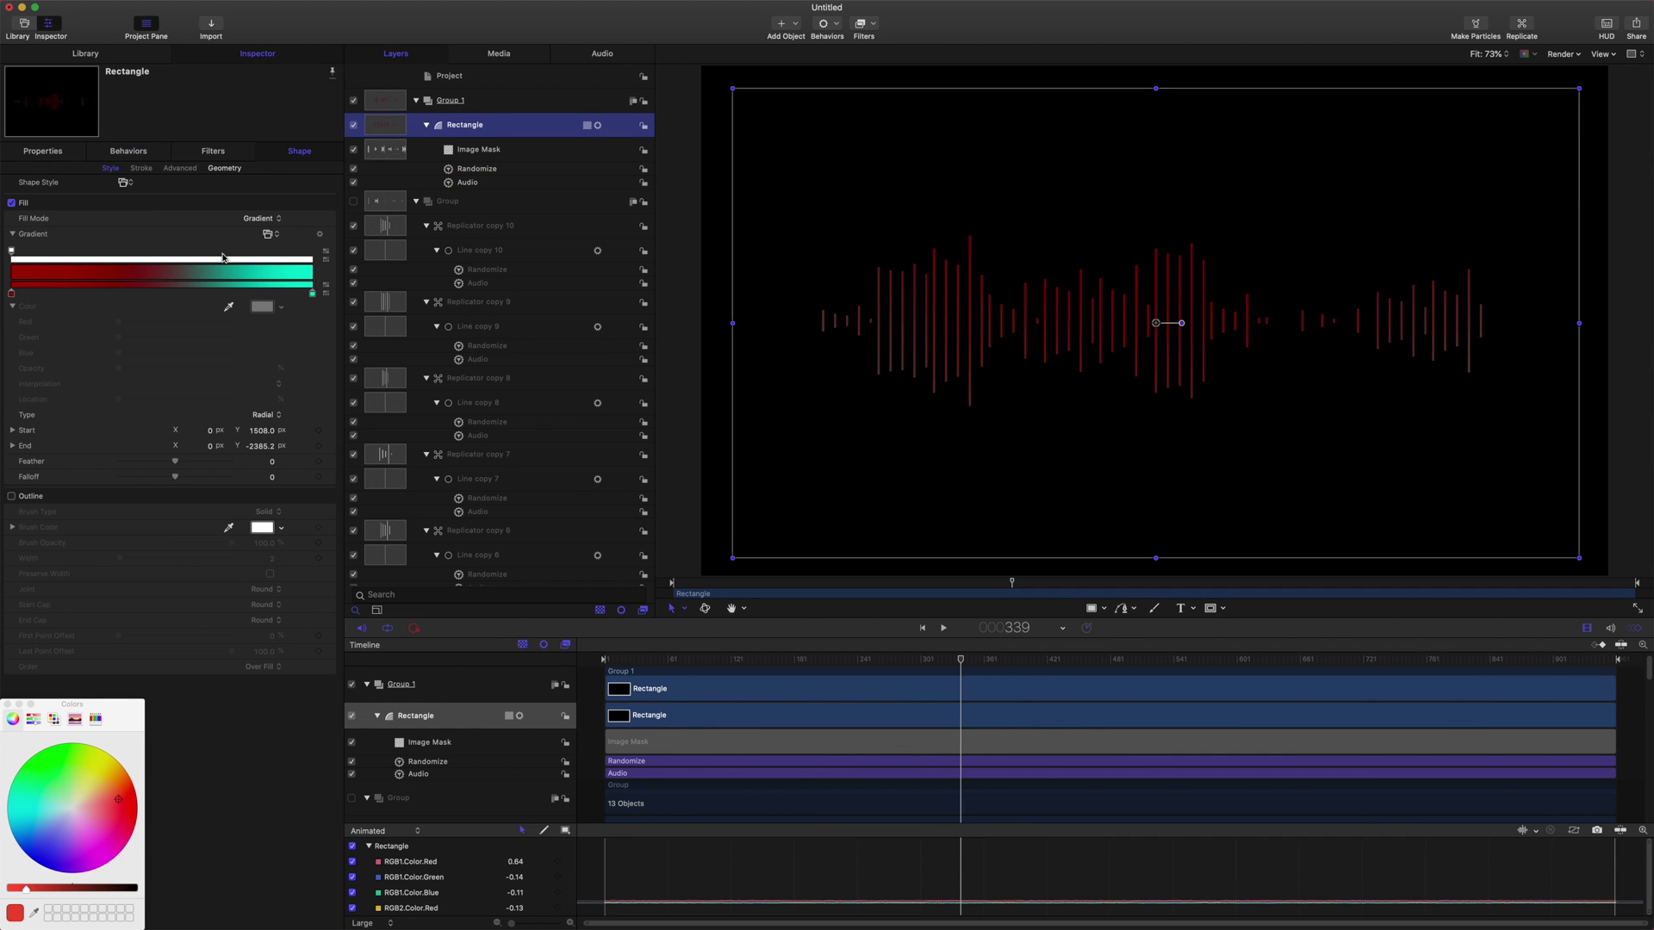
left_click(11, 292)
left_click_drag(182, 321, 241, 322)
key("super+z")
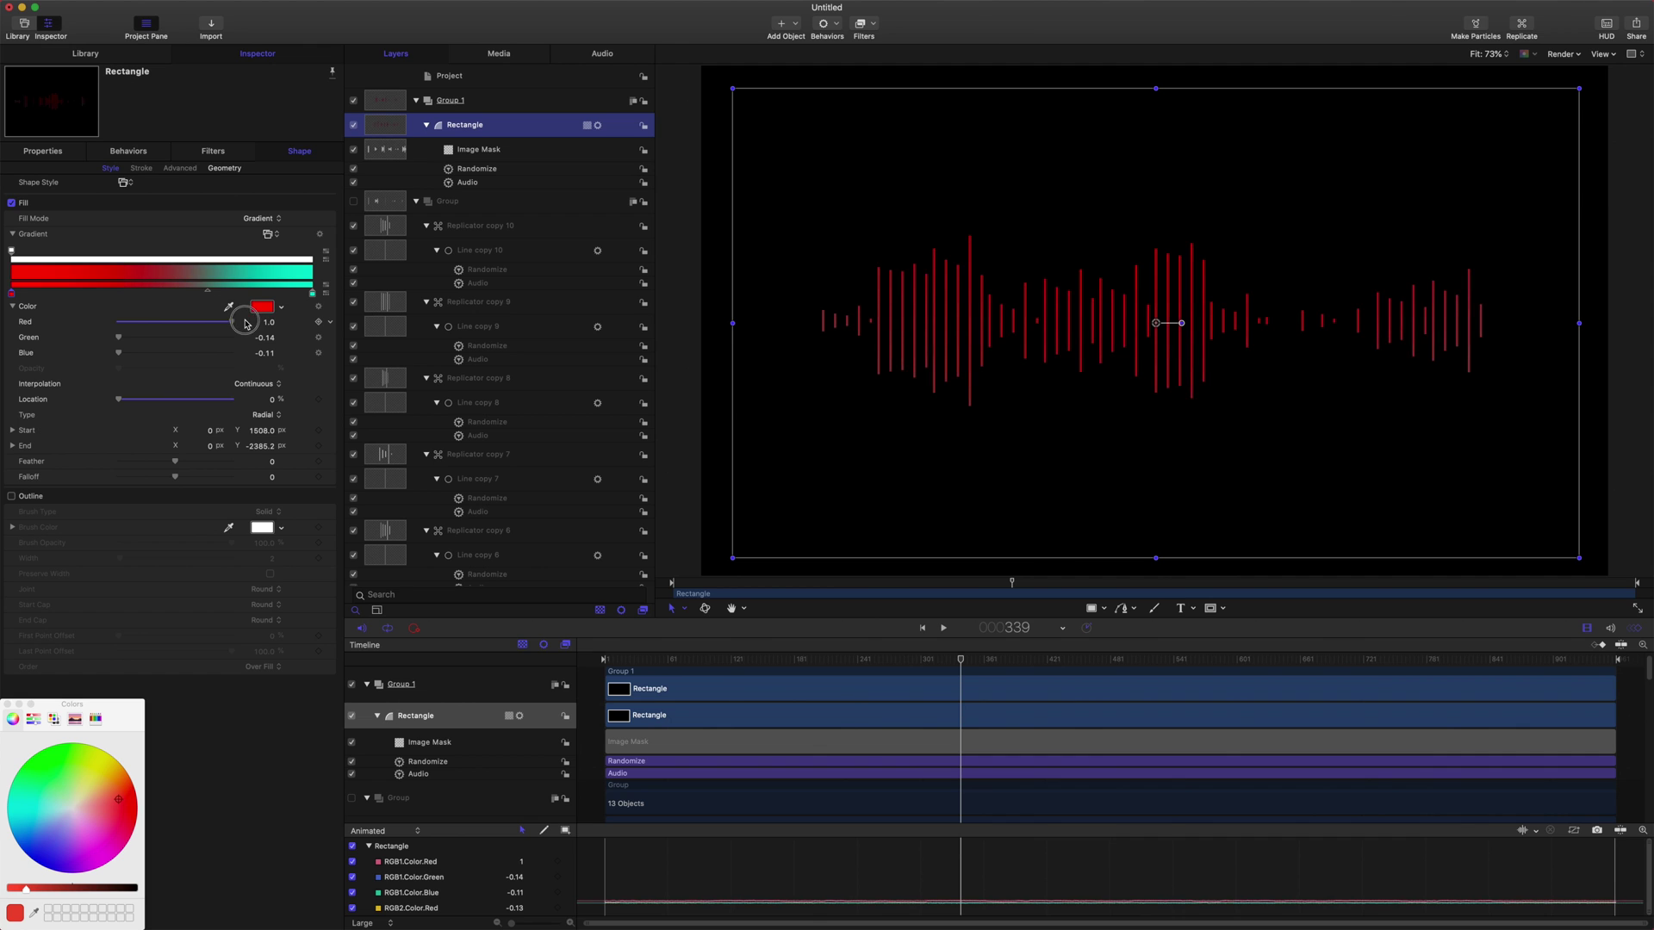
left_click_drag(810, 662, 885, 672)
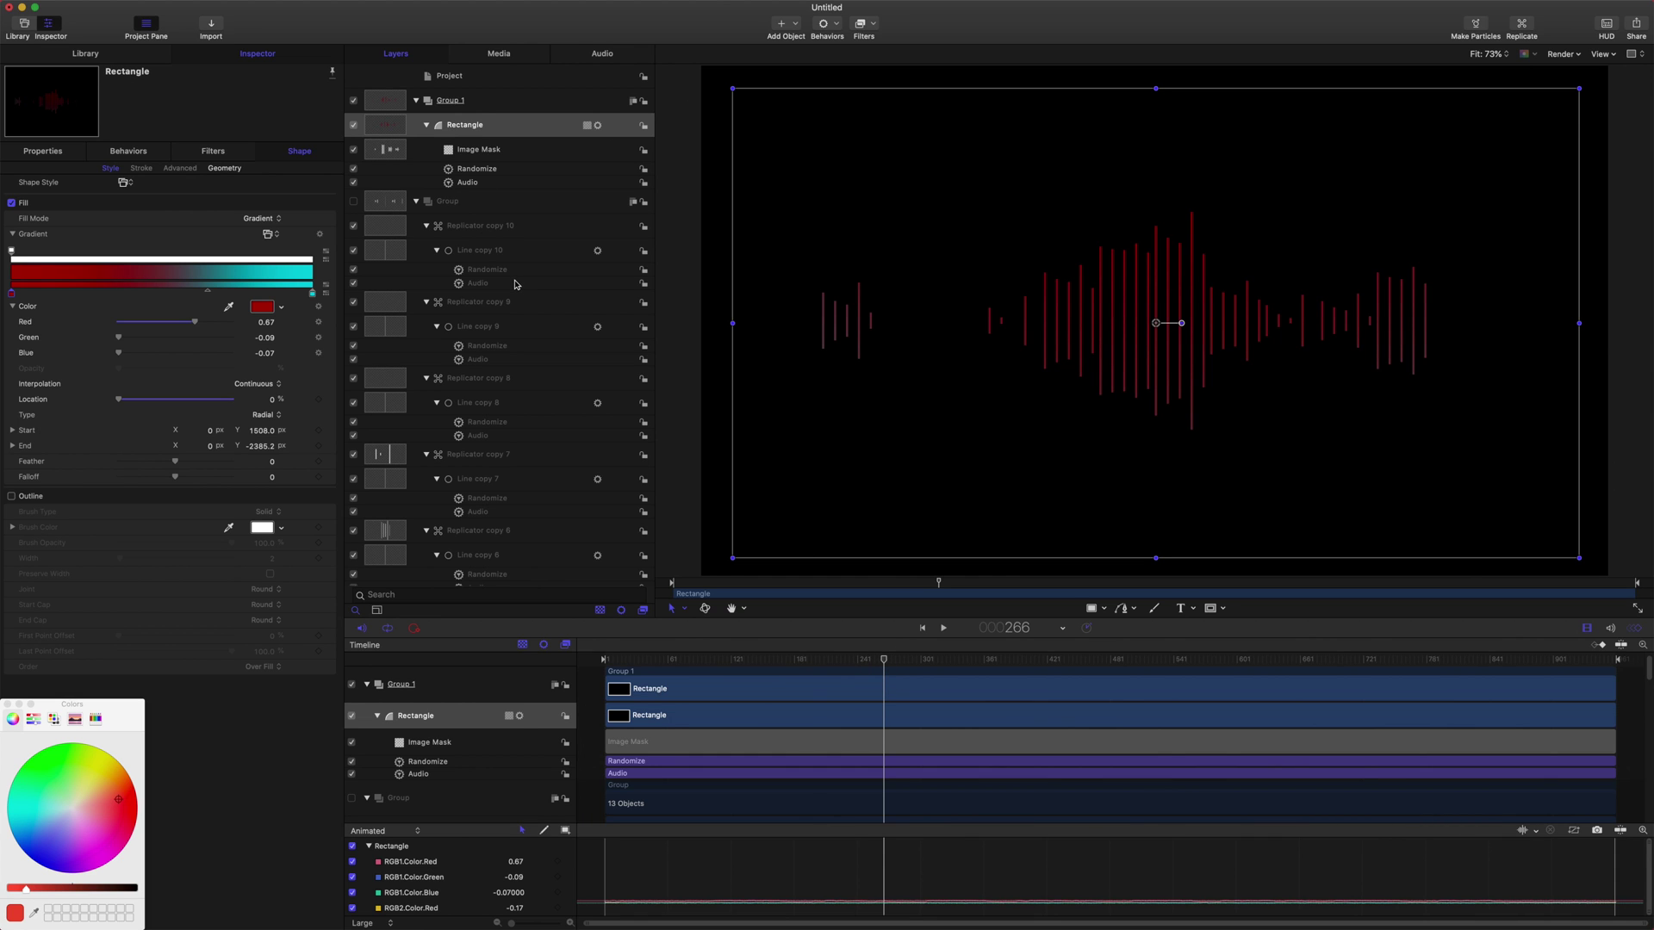
scroll(482, 469, "down", 10)
Set the original Line layer's Outline Width to 37.
left_click(473, 575)
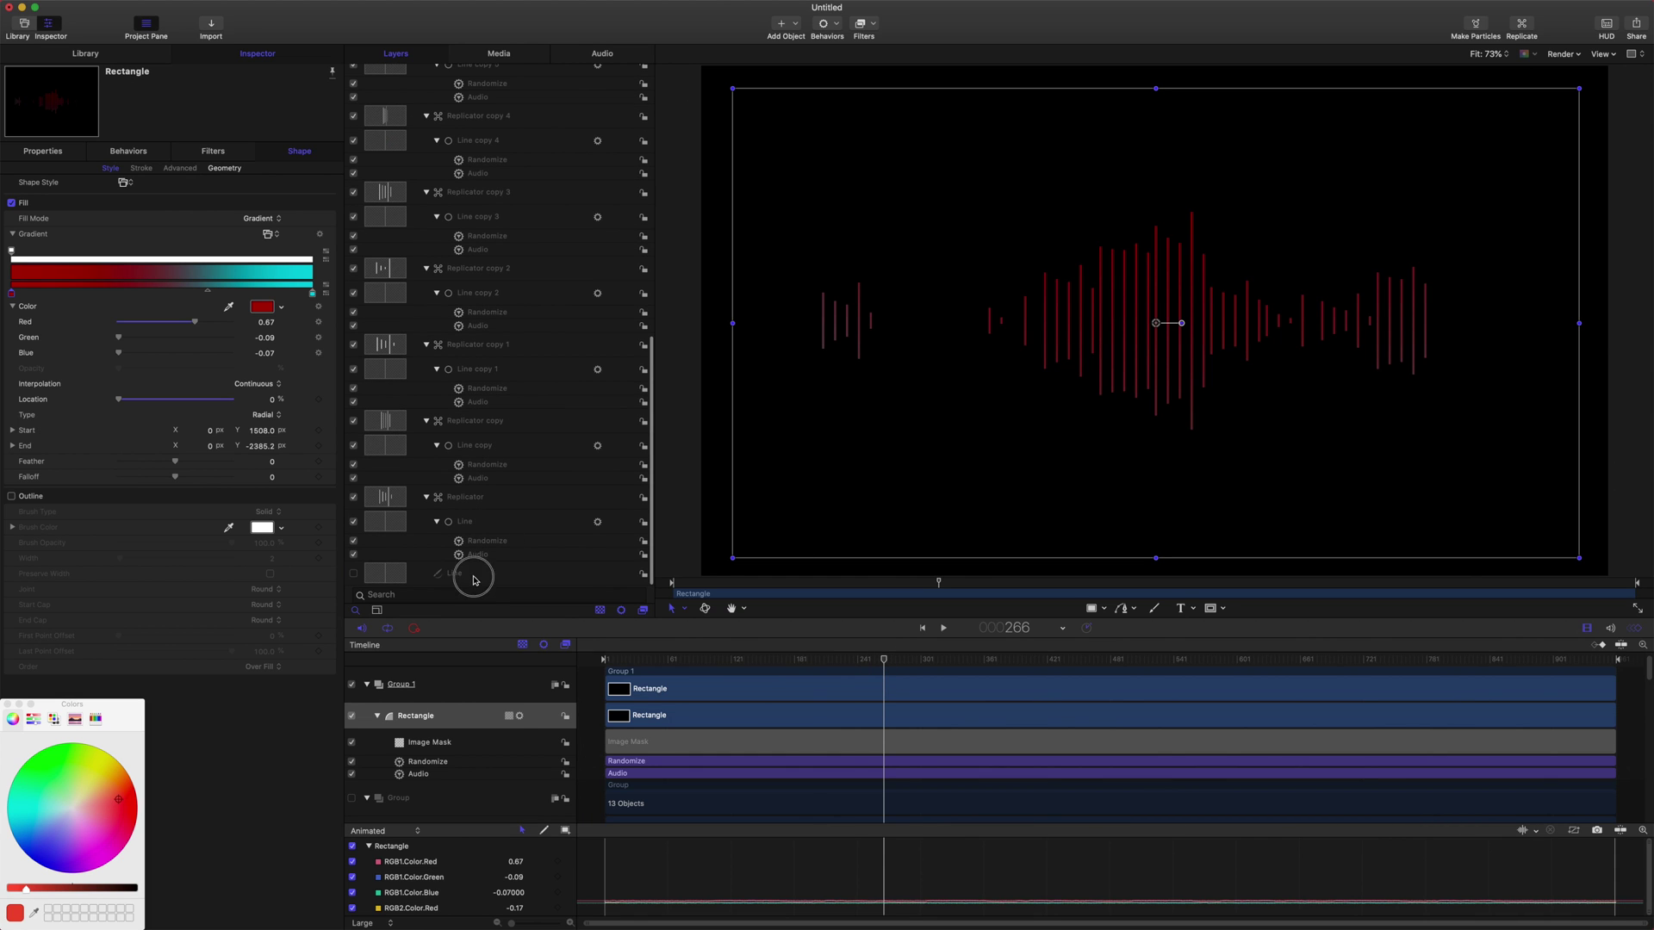
left_click(110, 168)
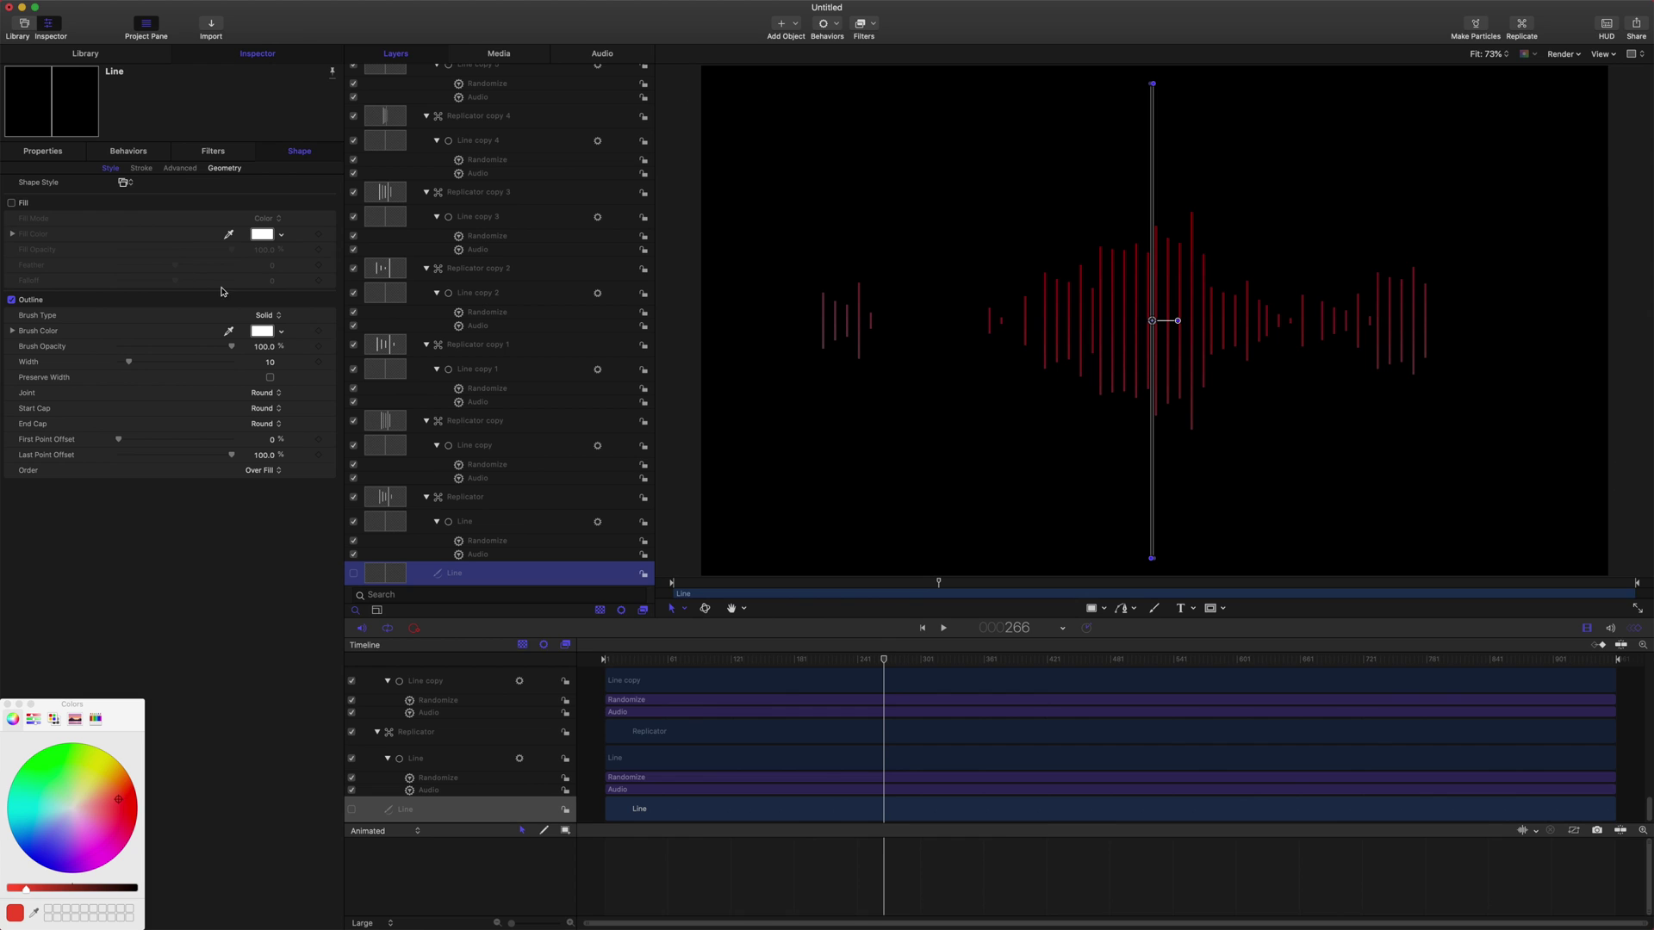
mouse_move(143, 354)
left_mouse_down()
mouse_move(161, 365)
mouse_move(129, 362)
left_mouse_up()
Set the line's Point 2 Y to -200 and play back the shortened bars.
left_click(238, 170)
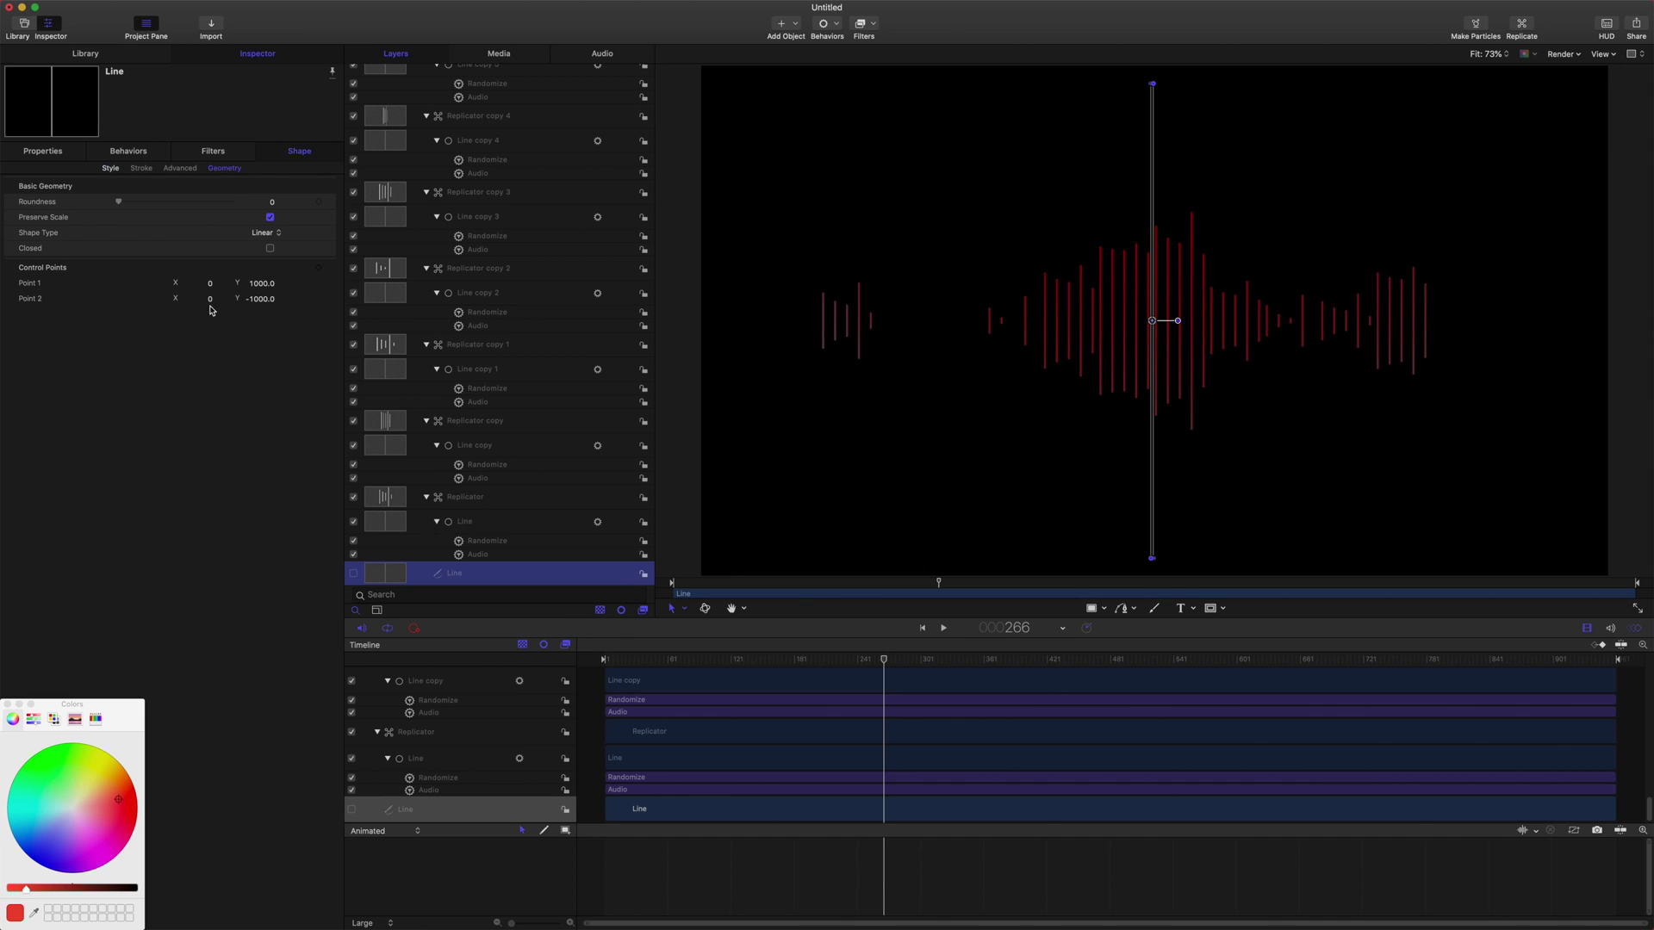
left_click(256, 299)
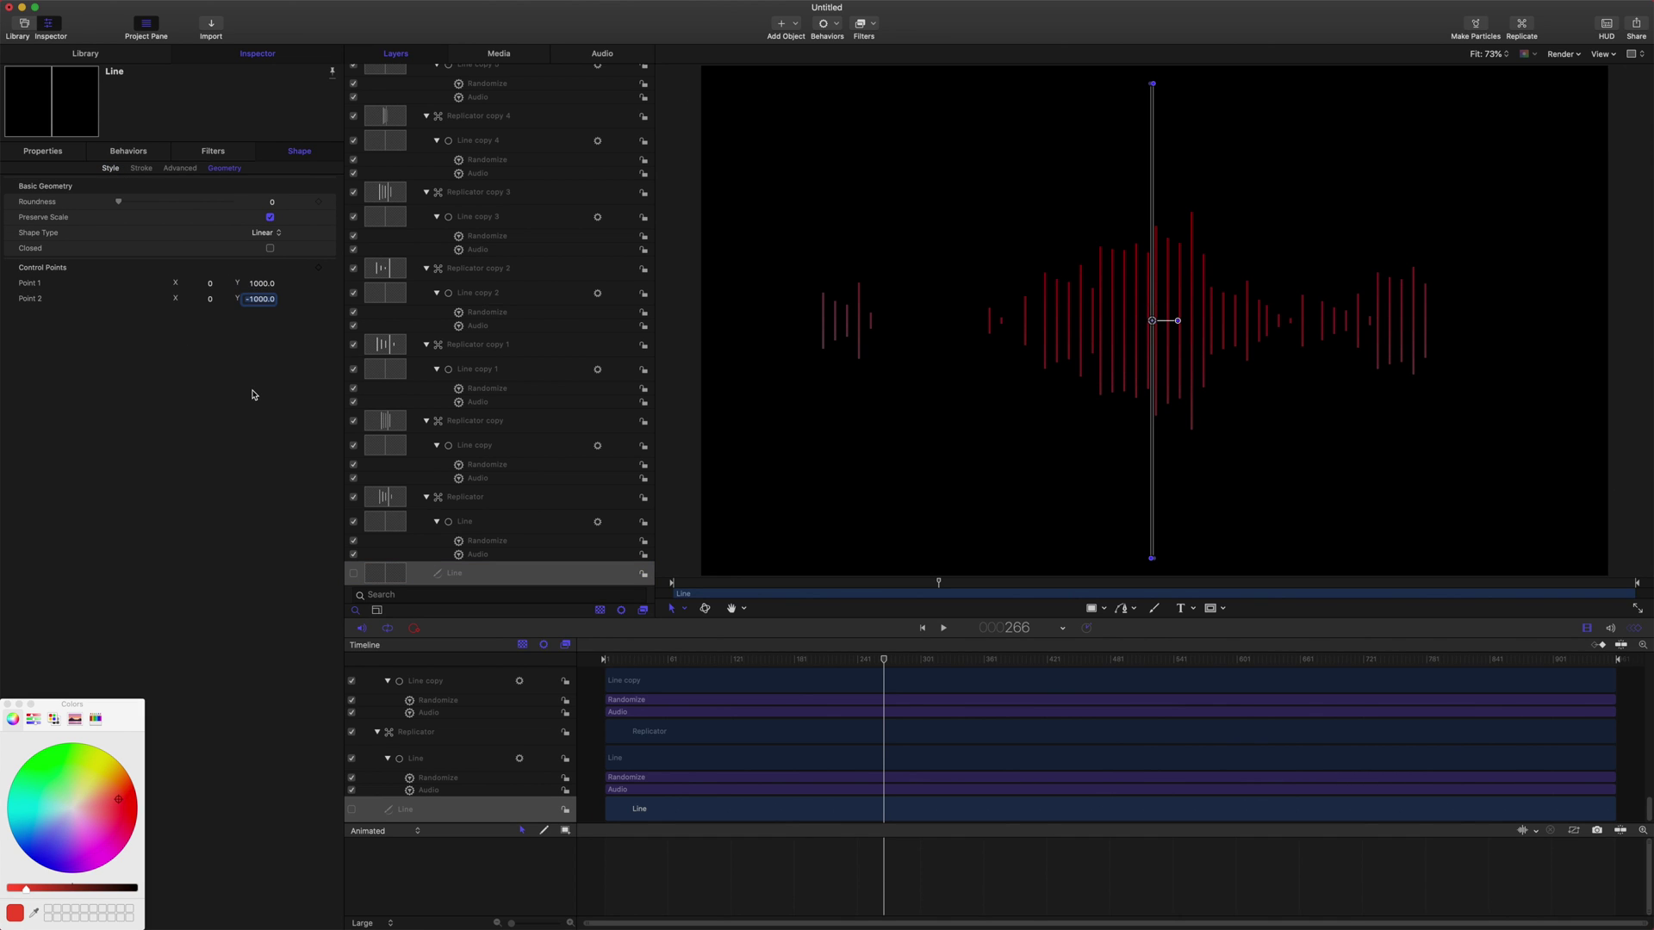
type("-200")
key("Return")
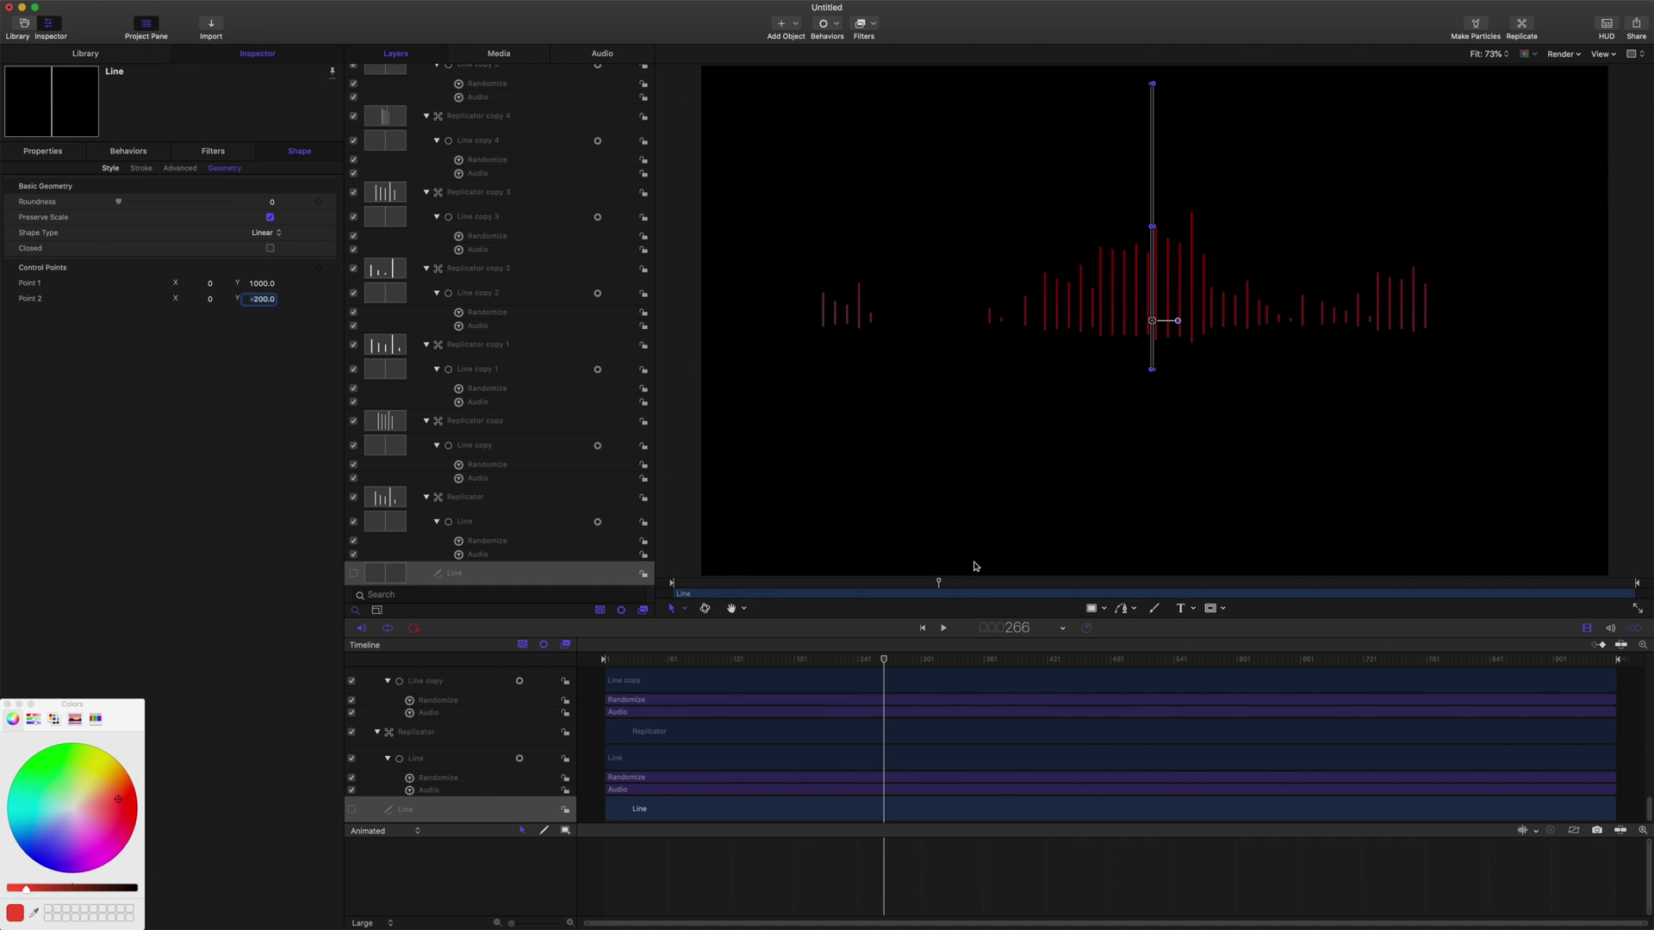
left_click_drag(898, 655, 661, 629)
key("space")
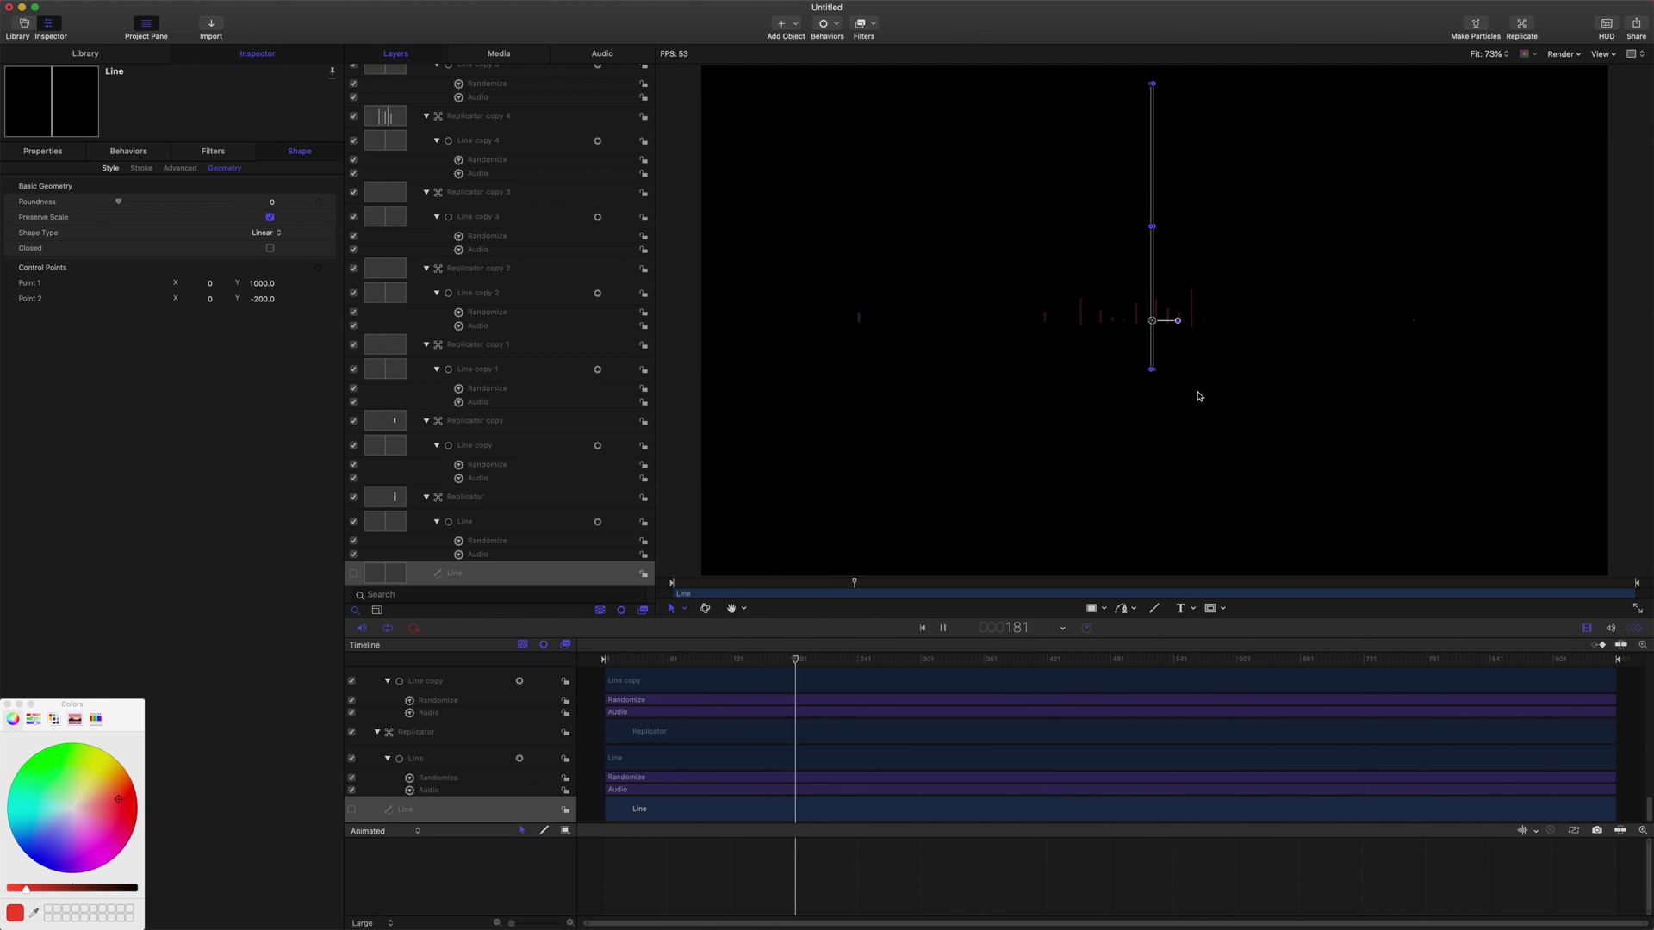
key("space")
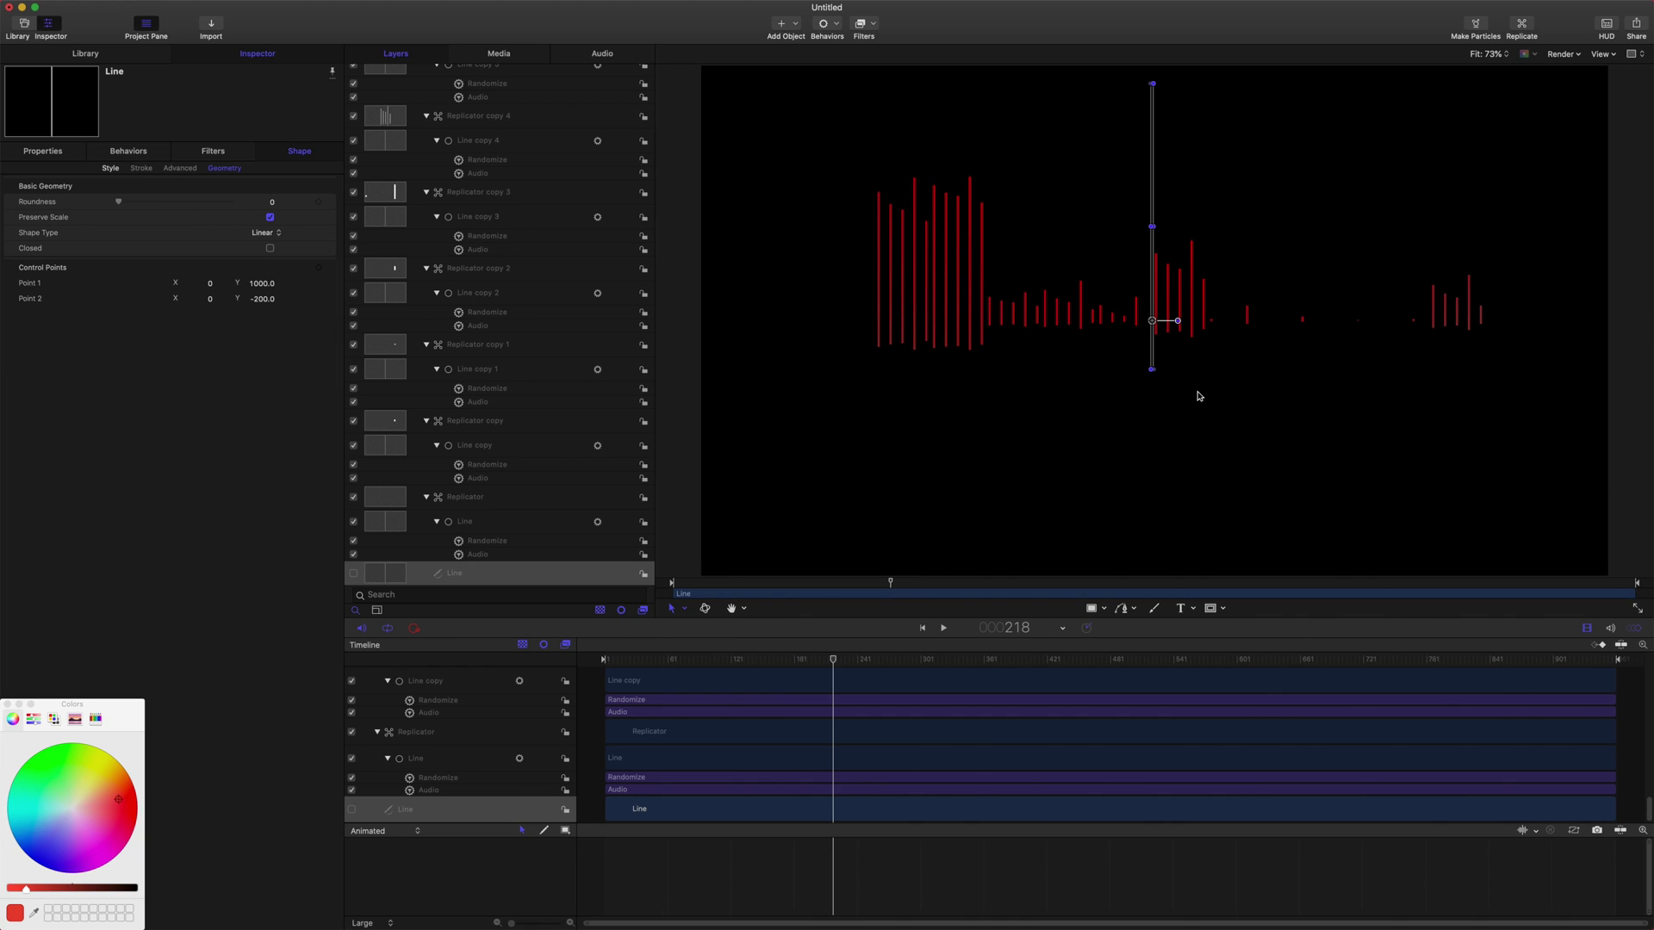